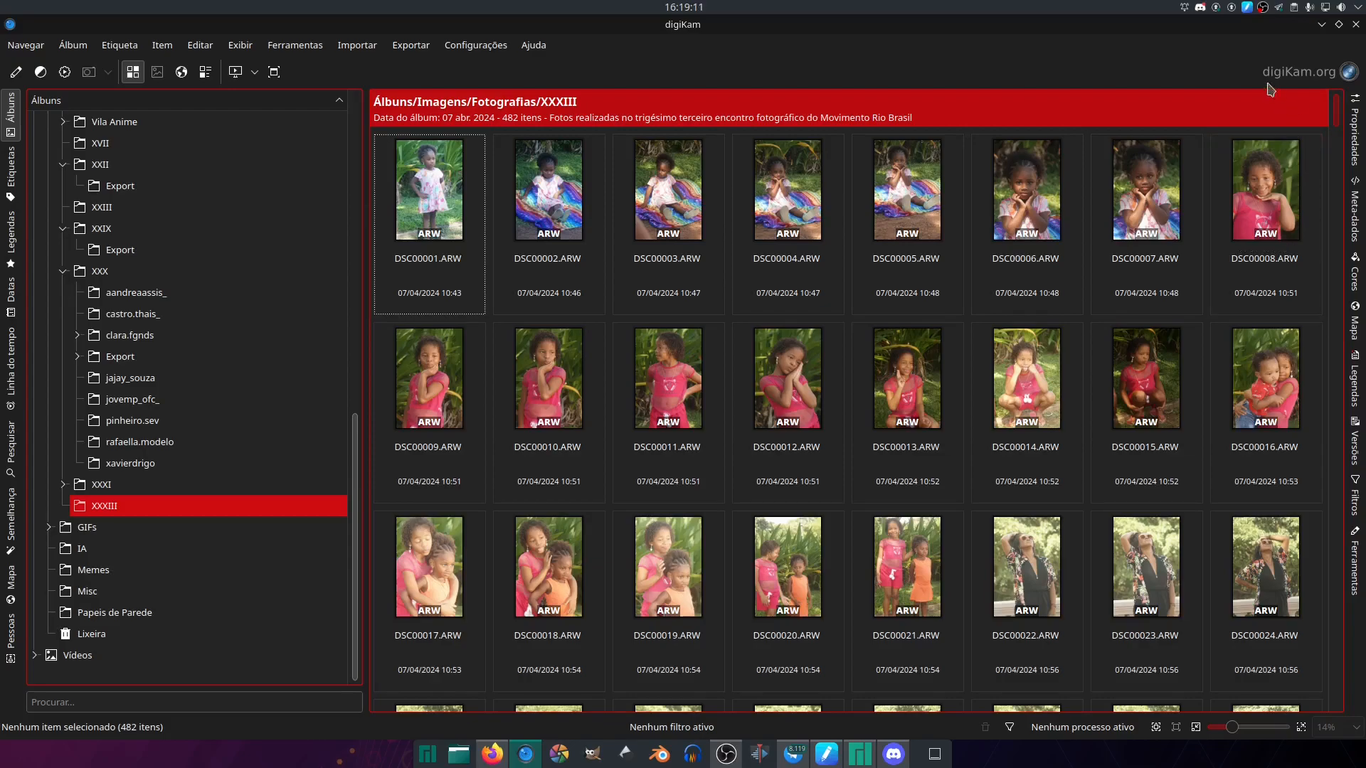
# - View the applications available for opening DSC00001.ARW without choosing one
pyautogui.rightClick(417, 208)
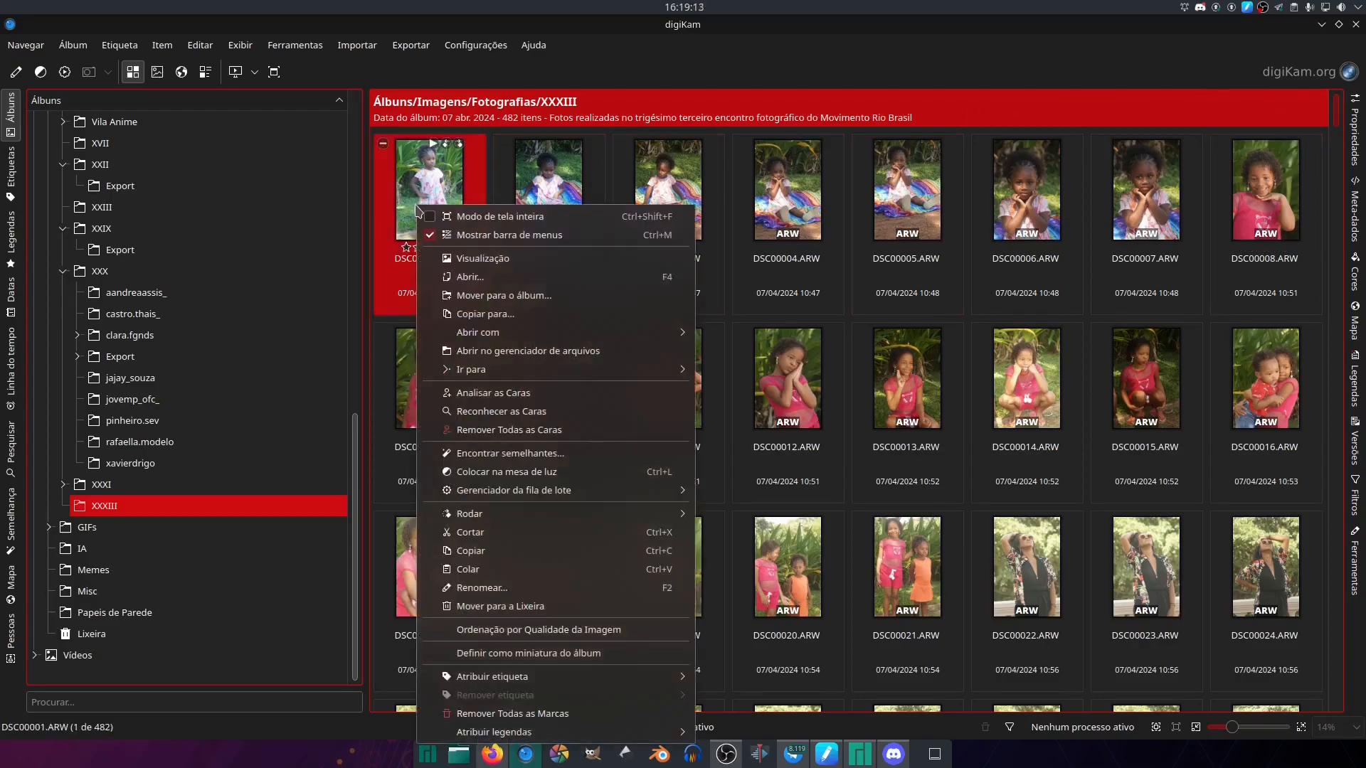
pyautogui.moveTo(581, 335)
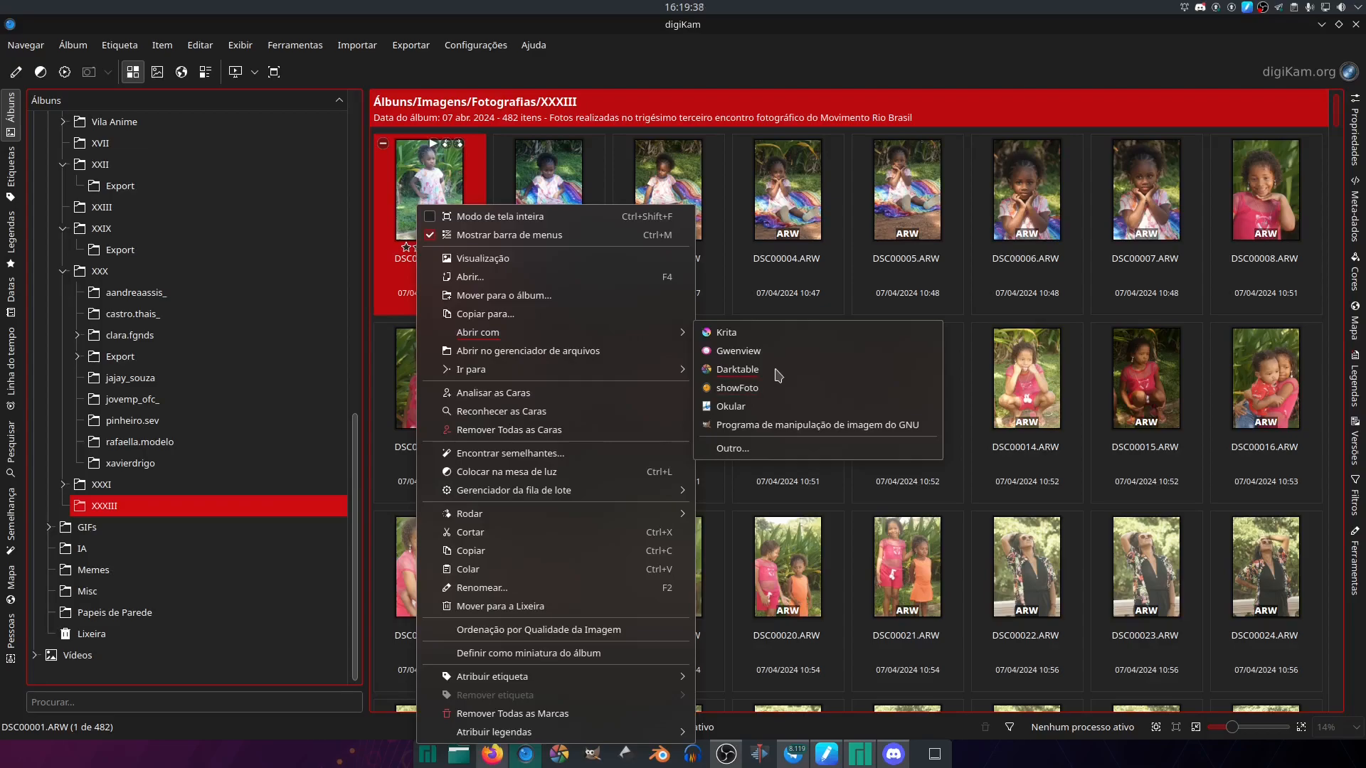
pyautogui.click(898, 87)
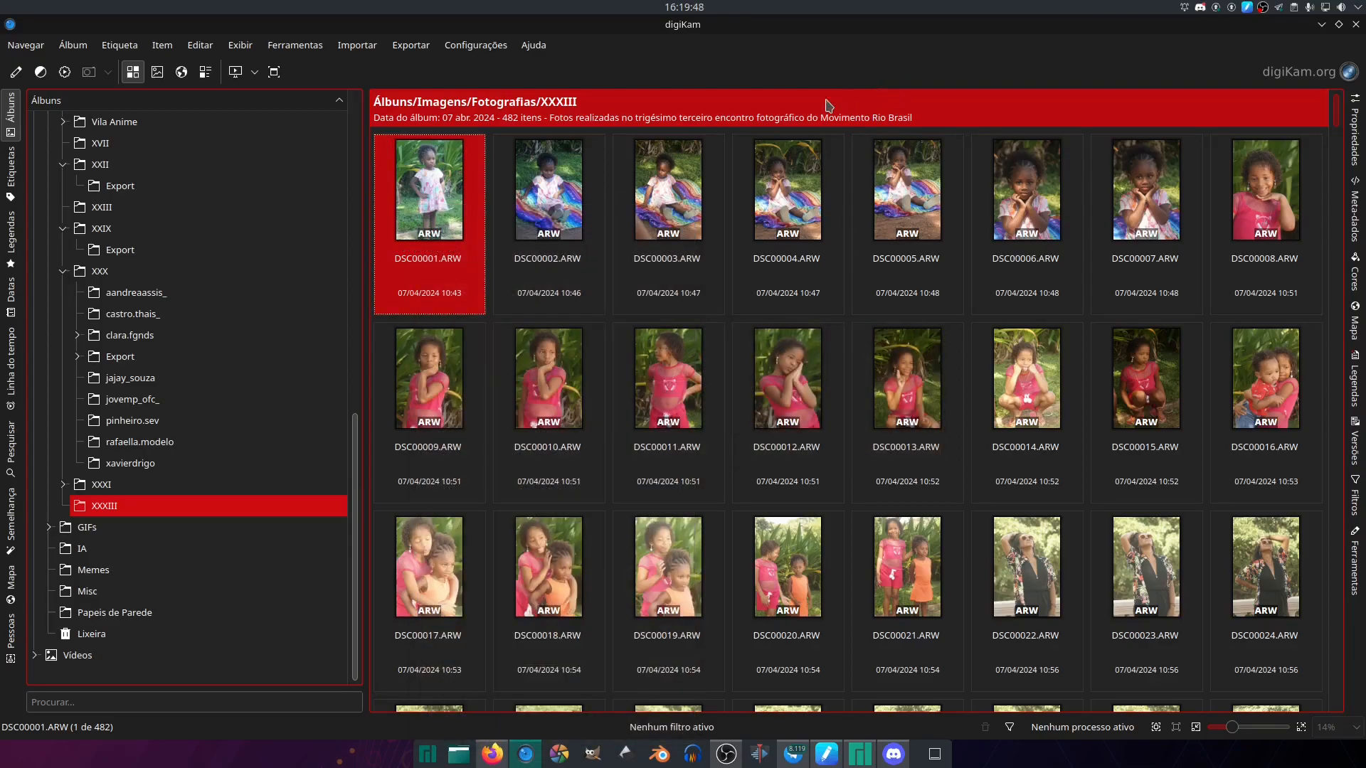
# - Select the first row of photos, DSC00001.ARW to DSC00008.ARW, with a selection area and clear the selection
pyautogui.moveTo(437, 133); pyautogui.dragTo(1291, 205)
pyautogui.click(1060, 129)
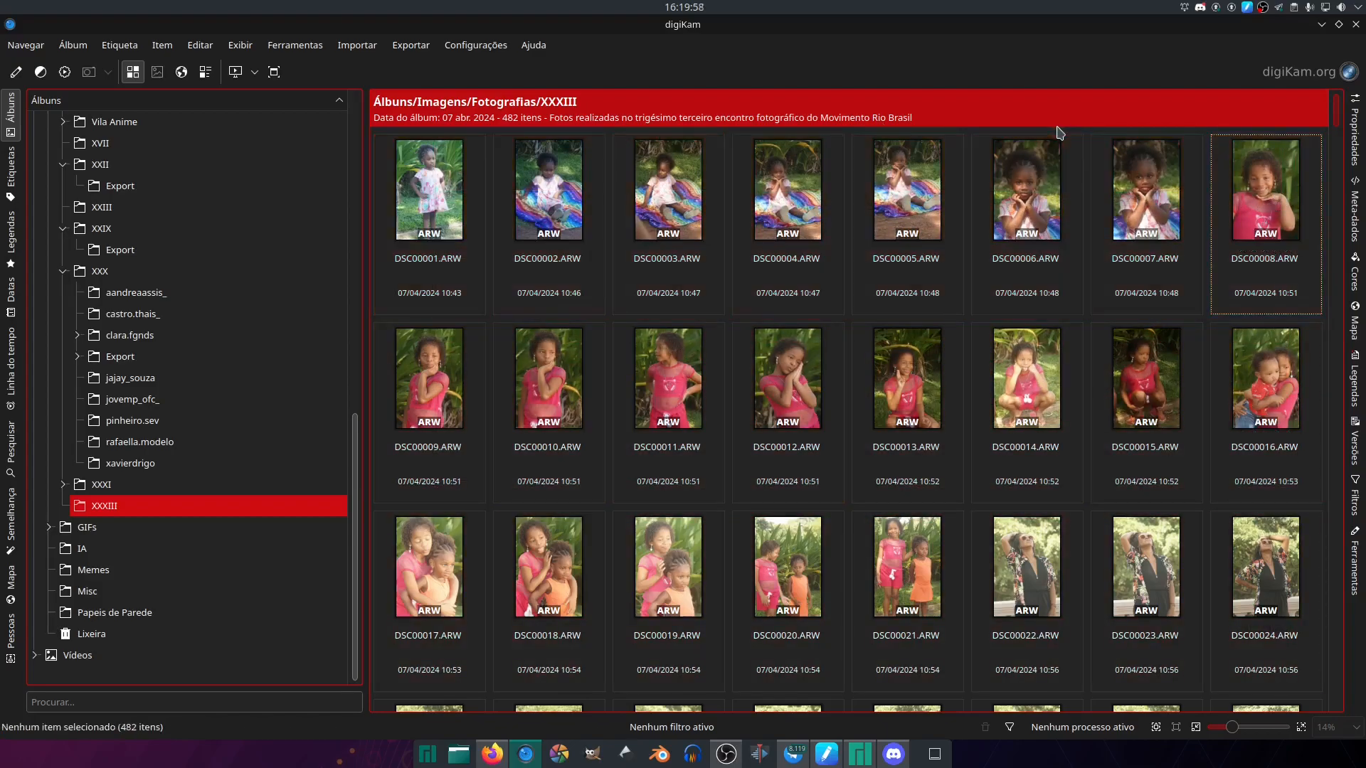
pyautogui.keyDown('shift'); pyautogui.click(434, 182); pyautogui.keyUp('shift')
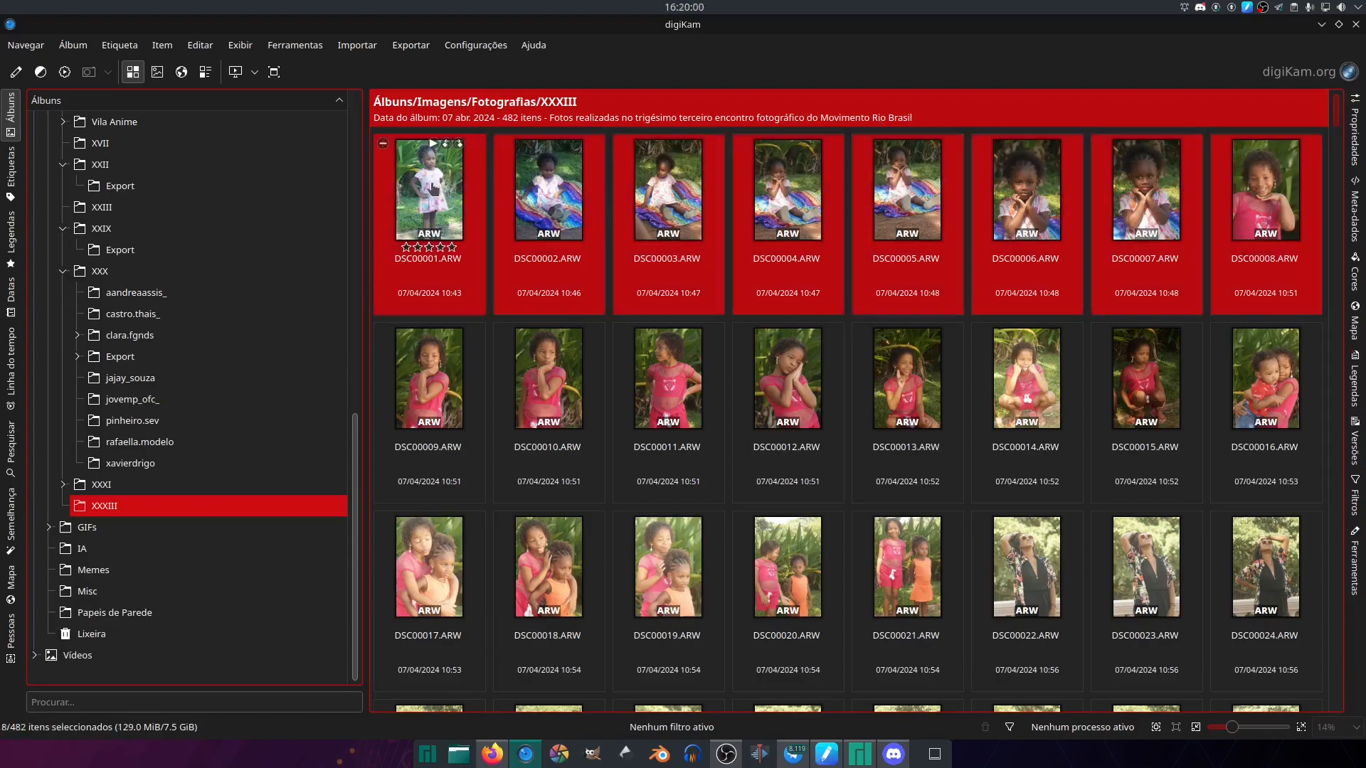
pyautogui.click(468, 132)
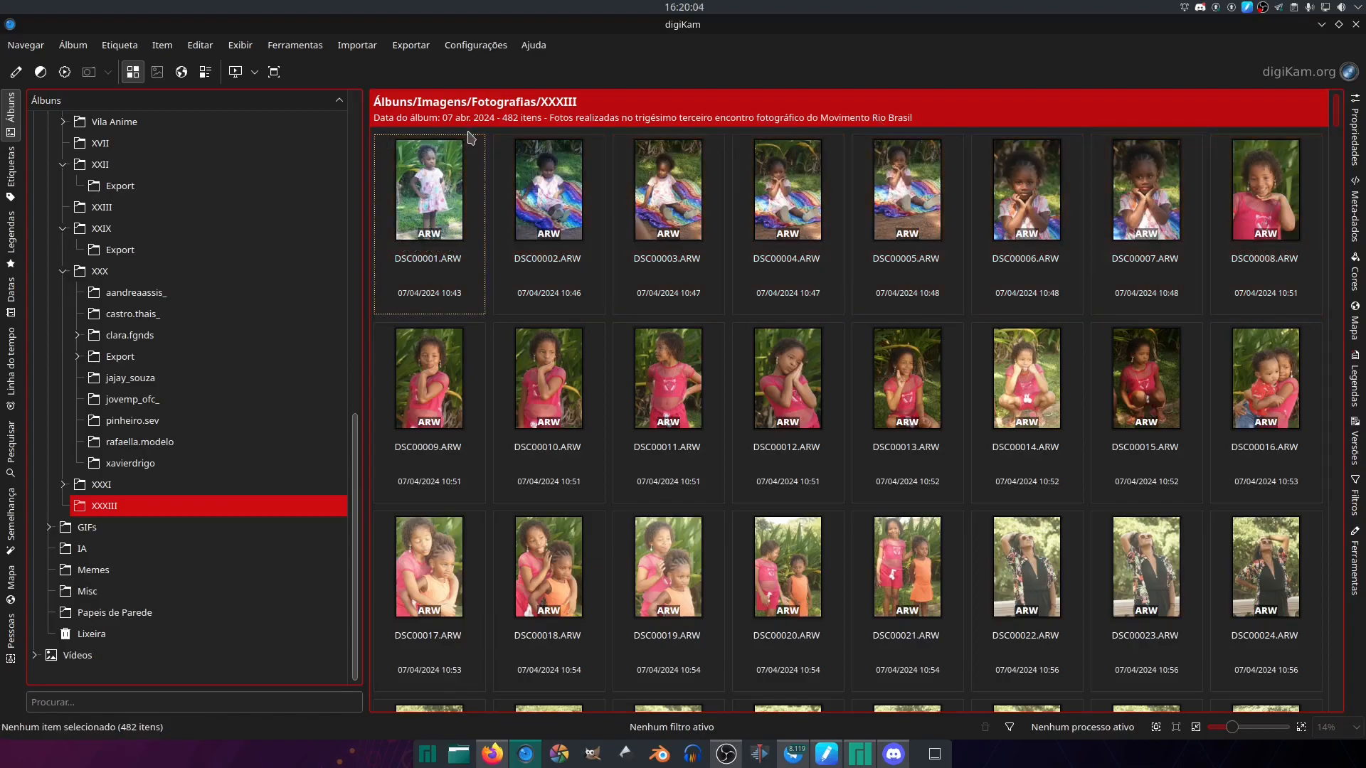
# - Select the range DSC00001.ARW to DSC00008.ARW and view the applications available for opening these photos, finally clearing the selection
pyautogui.click(473, 171)
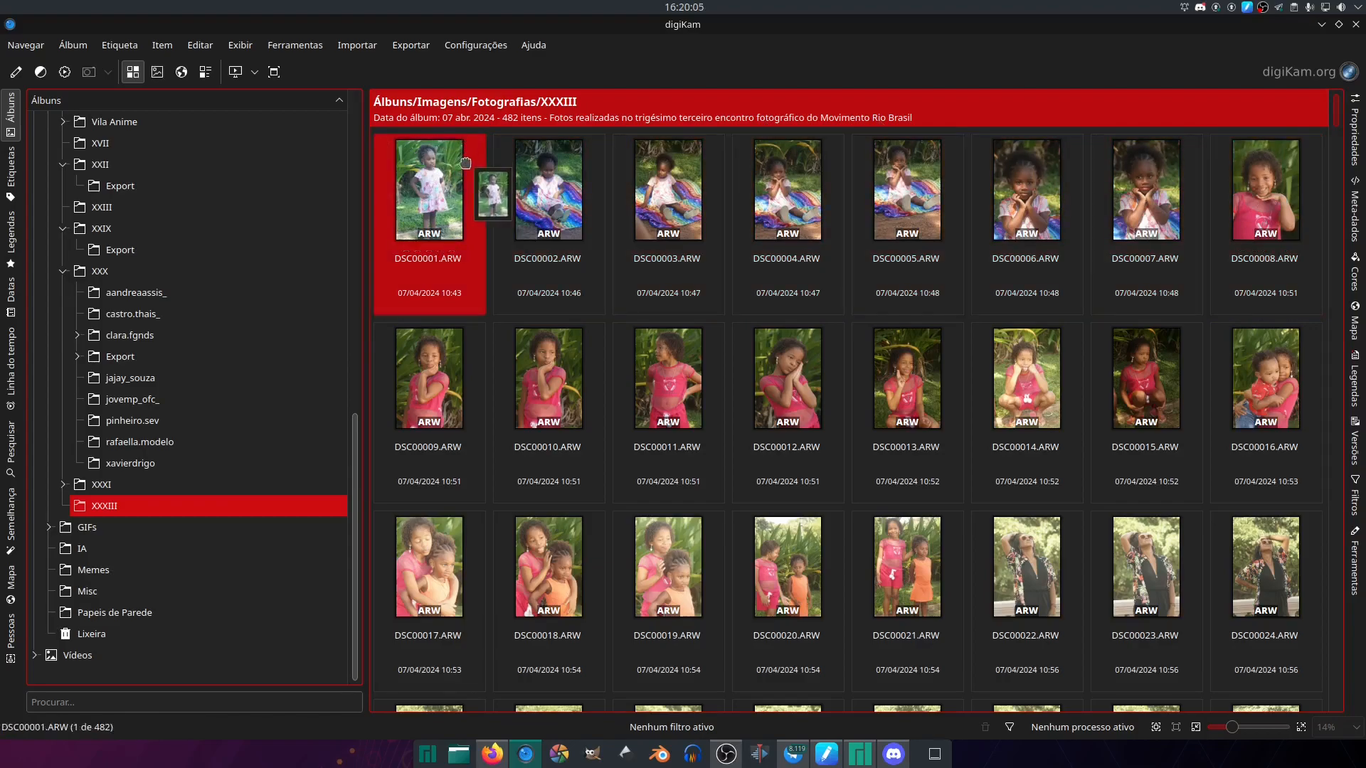
pyautogui.keyDown('shift'); pyautogui.click(1289, 226); pyautogui.keyUp('shift')
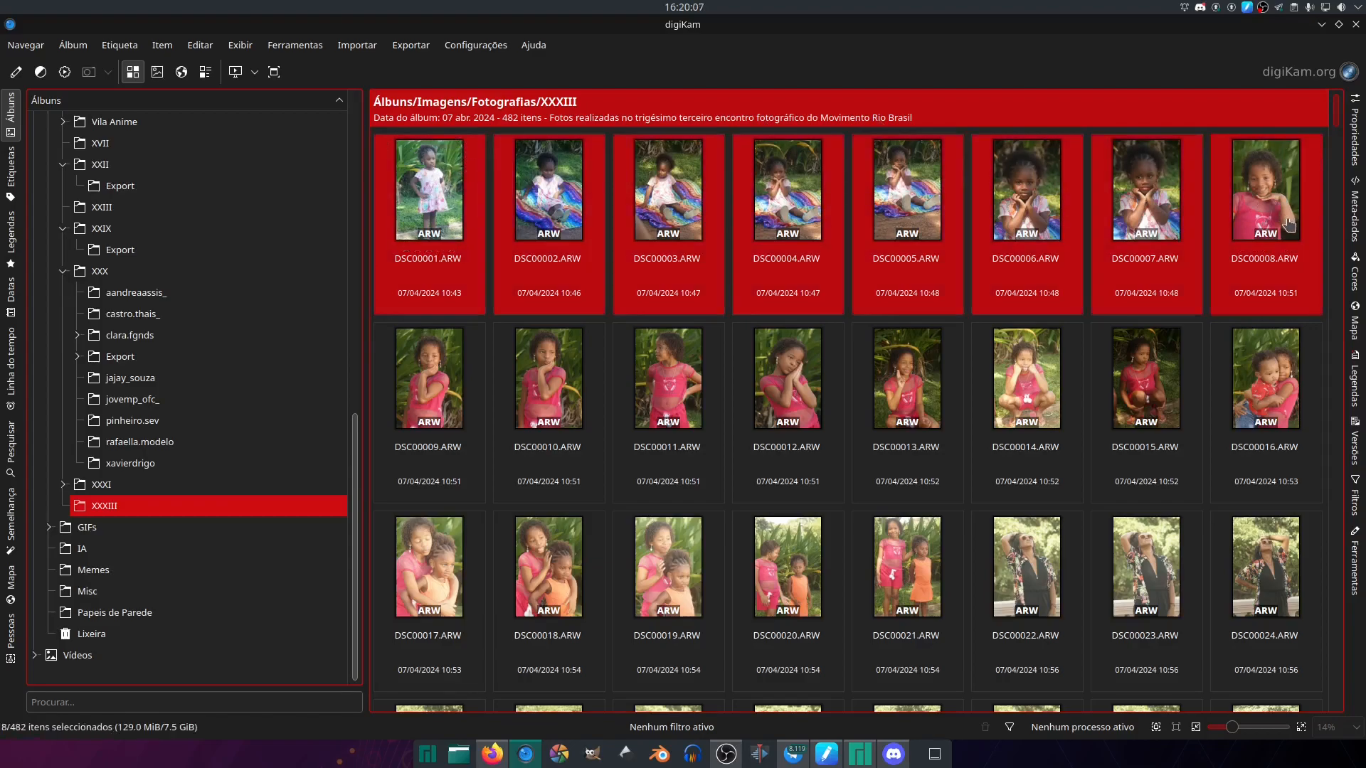
pyautogui.rightClick(1252, 204)
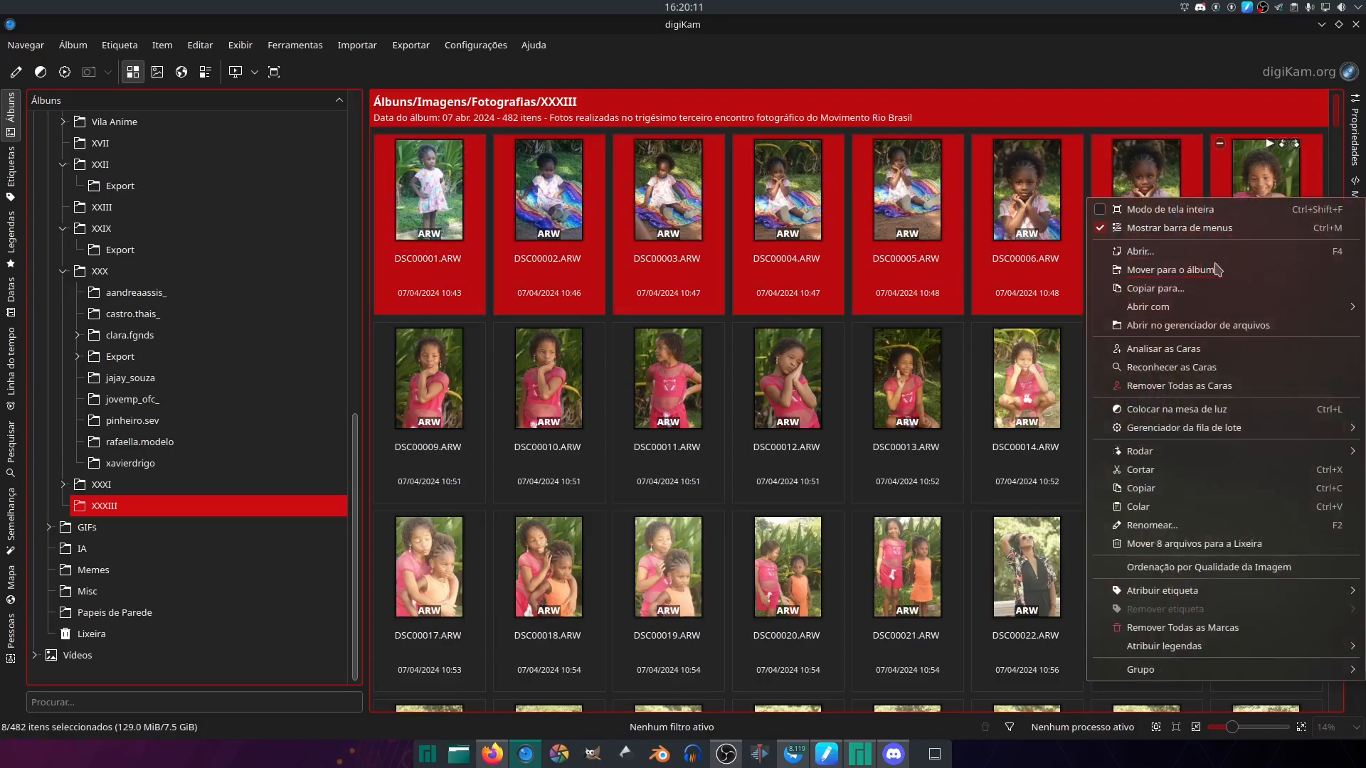
pyautogui.moveTo(1211, 310)
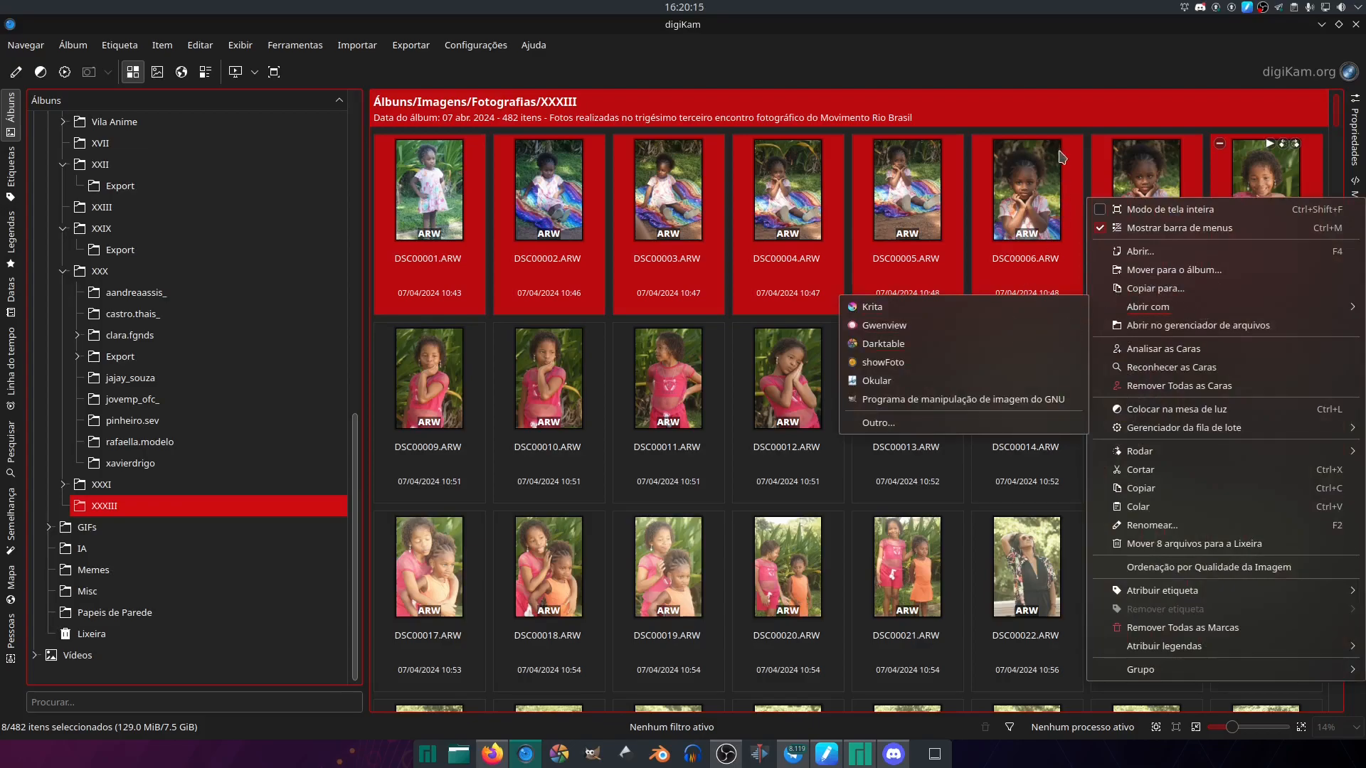
pyautogui.click(1082, 72)
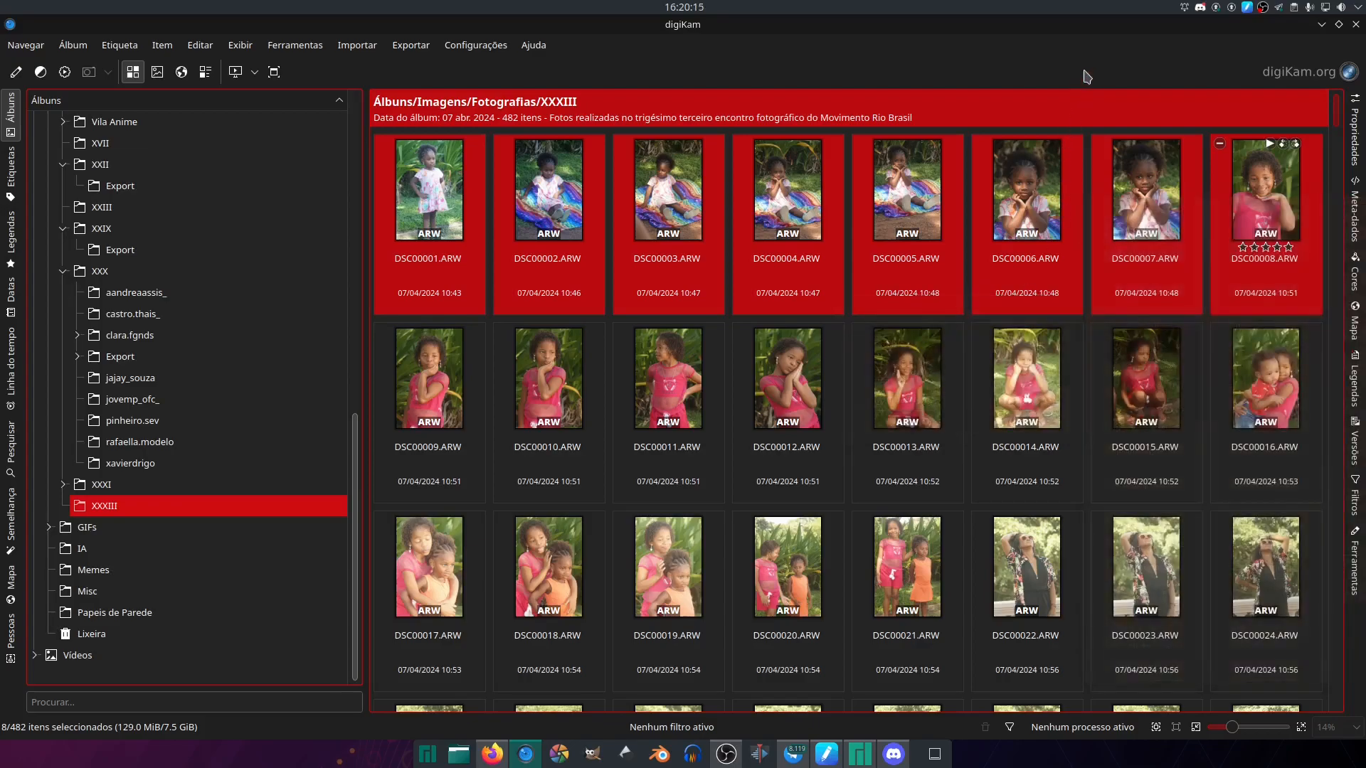
pyautogui.click(707, 105)
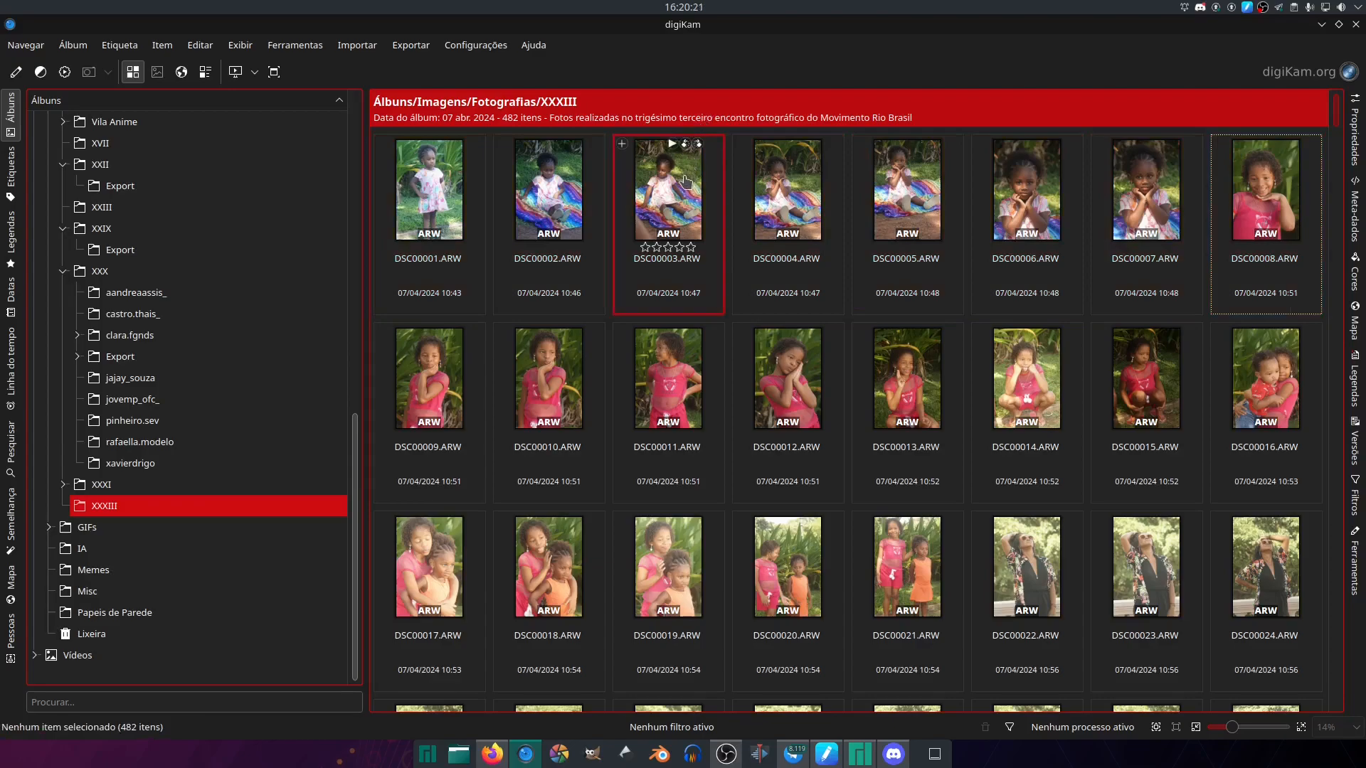
# - Select the individual photos DSC00001, DSC00012, DSC00014, DSC00021, DSC00019, DSC00018, DSC00008 and DSC00024, and clear the selection
pyautogui.click(442, 206)
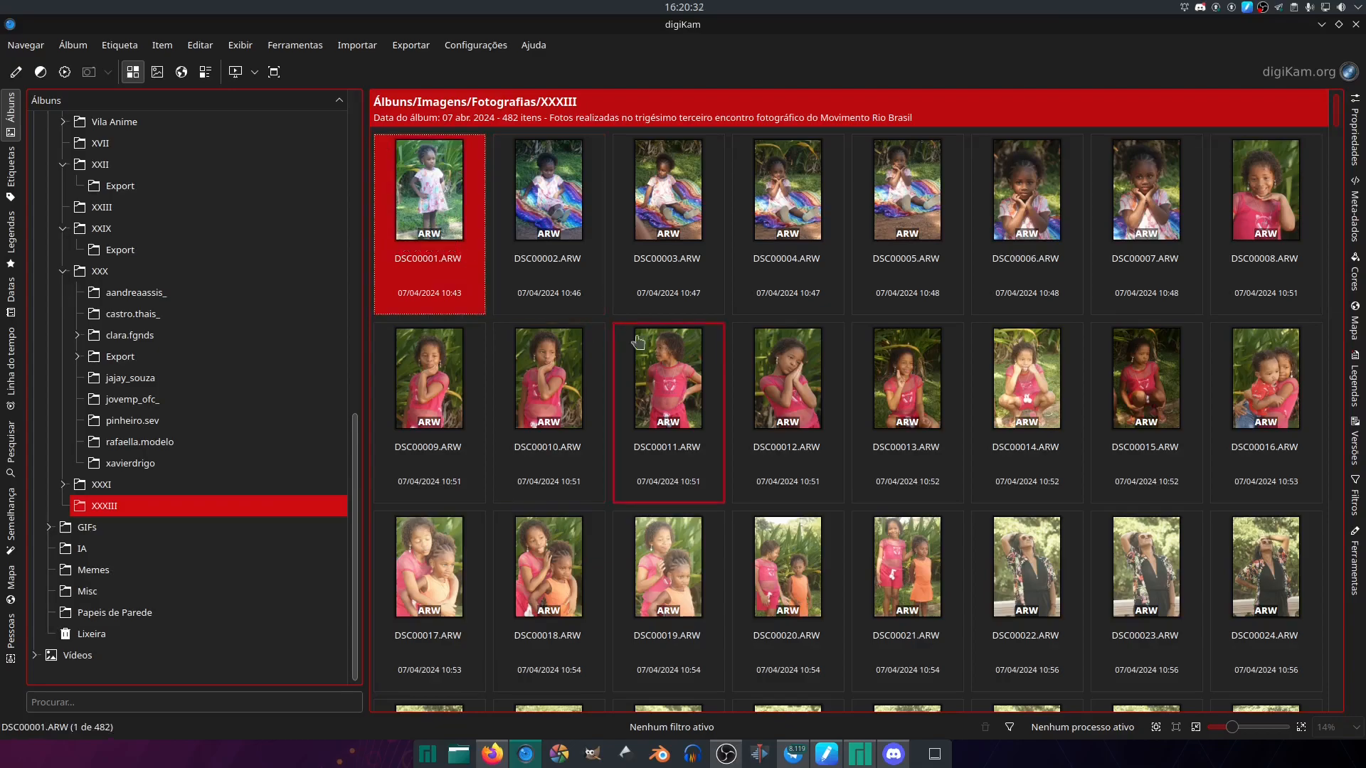
pyautogui.keyDown('ctrl'); pyautogui.click(790, 383); pyautogui.keyUp('ctrl')
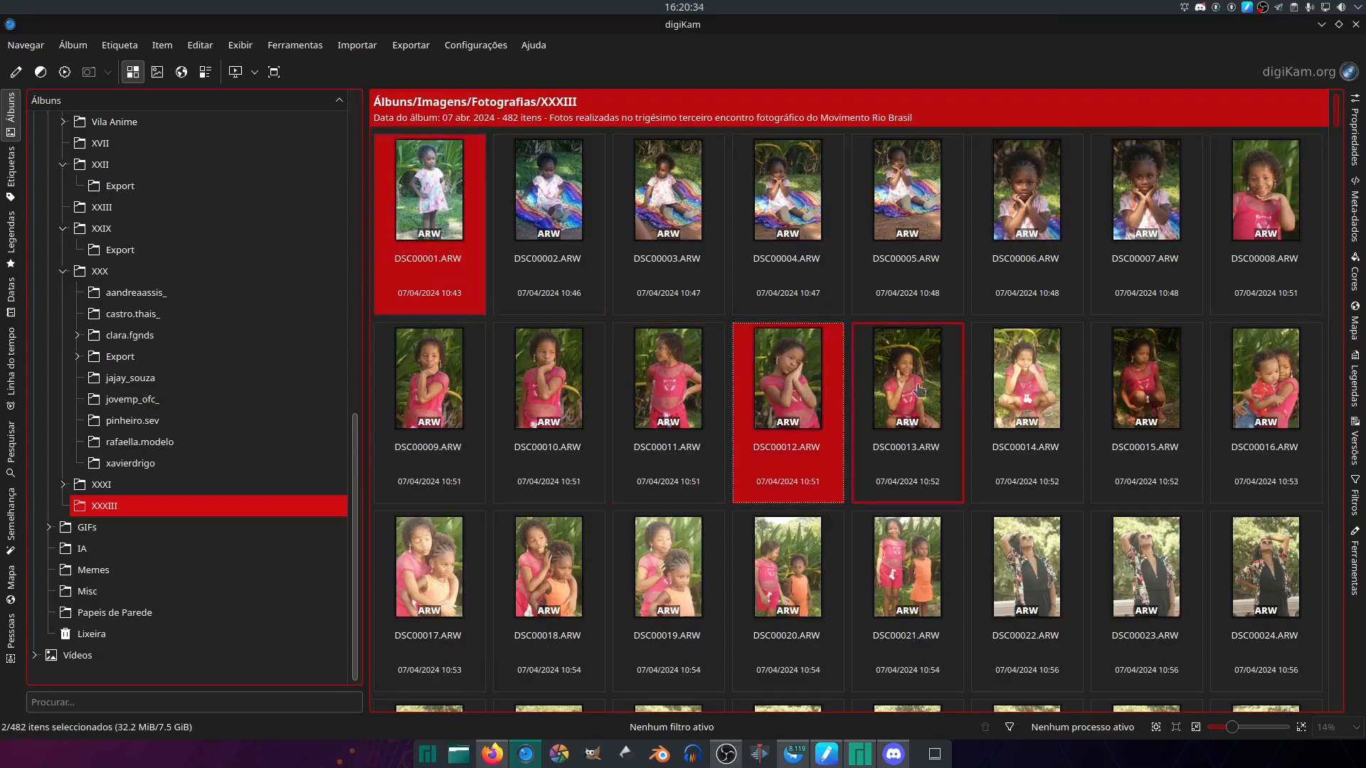
pyautogui.keyDown('ctrl'); pyautogui.click(1019, 387); pyautogui.keyUp('ctrl')
pyautogui.keyDown('ctrl'); pyautogui.click(933, 596); pyautogui.keyUp('ctrl')
pyautogui.keyDown('ctrl'); pyautogui.click(669, 615); pyautogui.keyUp('ctrl')
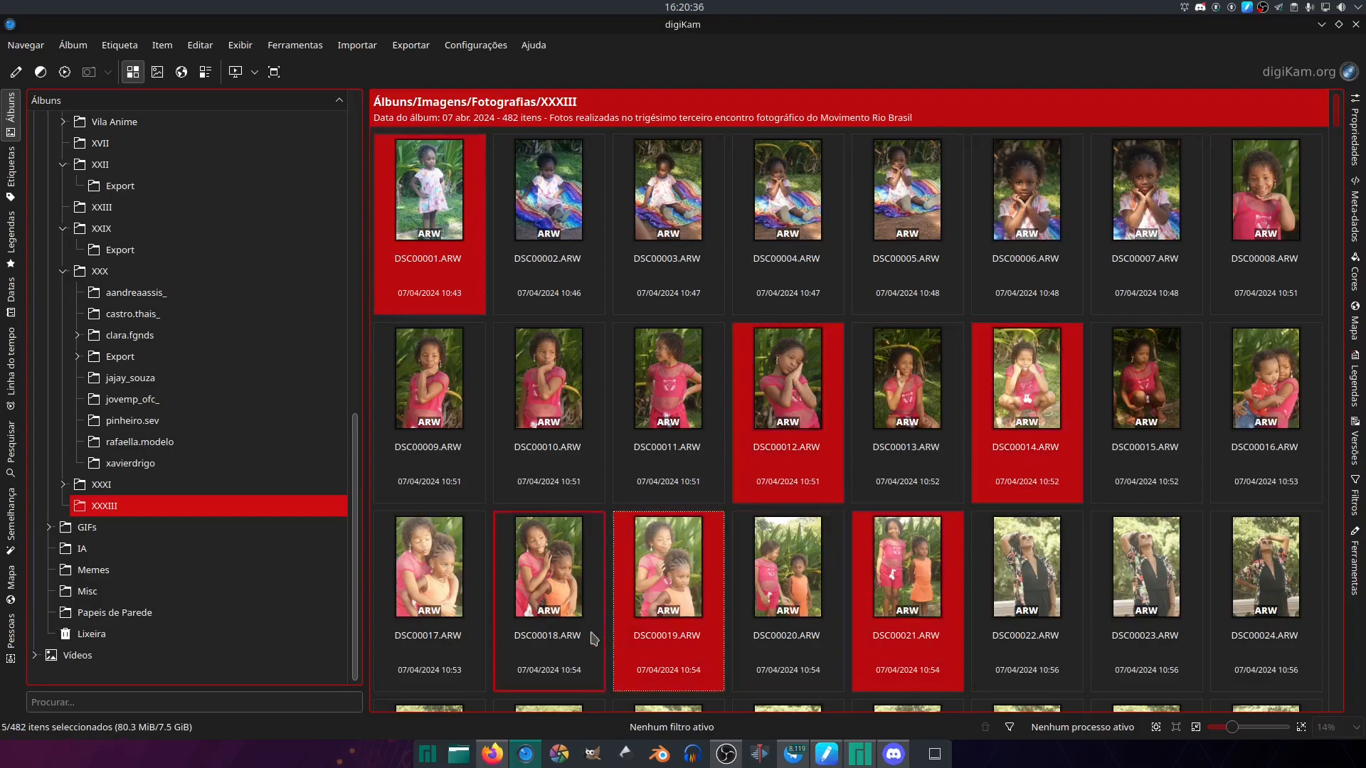
pyautogui.keyDown('ctrl'); pyautogui.click(506, 635); pyautogui.keyUp('ctrl')
pyautogui.keyDown('ctrl'); pyautogui.click(1235, 303); pyautogui.keyUp('ctrl')
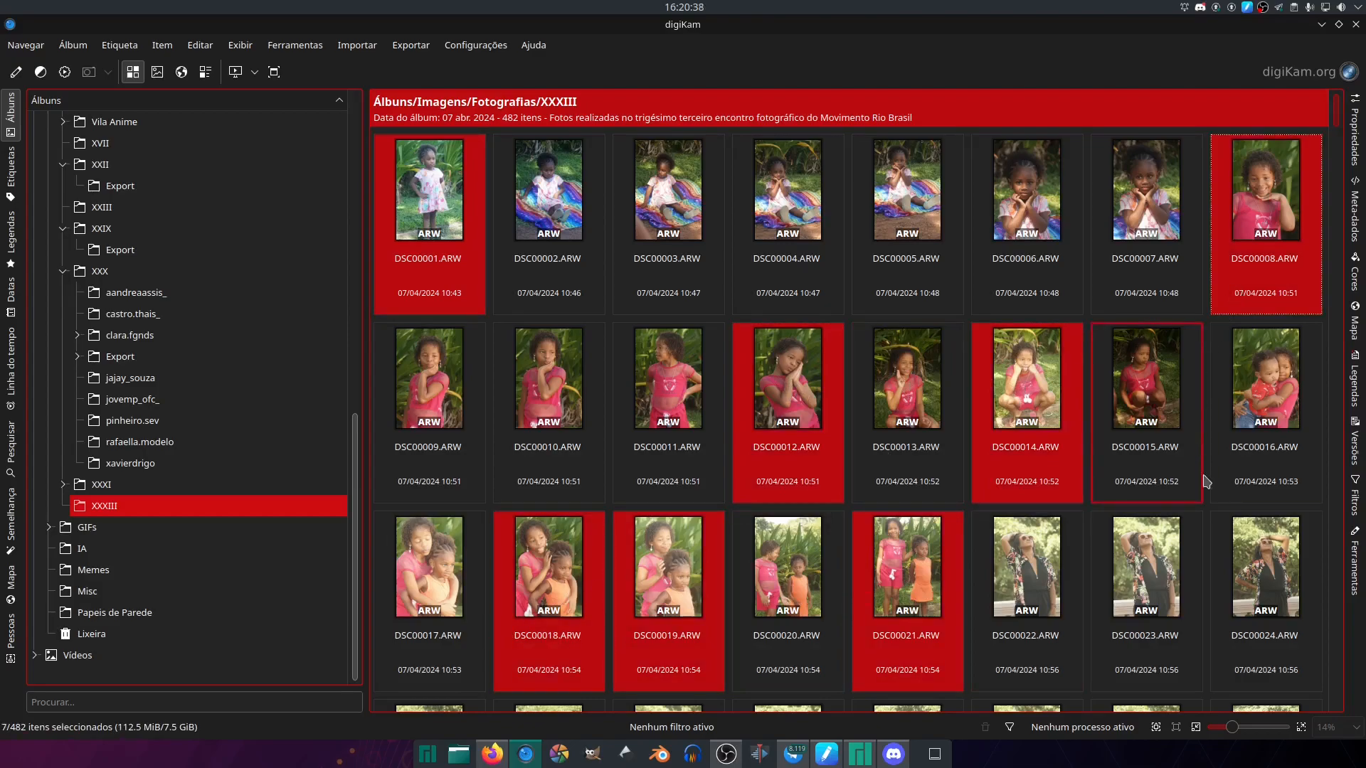
pyautogui.keyDown('ctrl'); pyautogui.click(1256, 633); pyautogui.keyUp('ctrl')
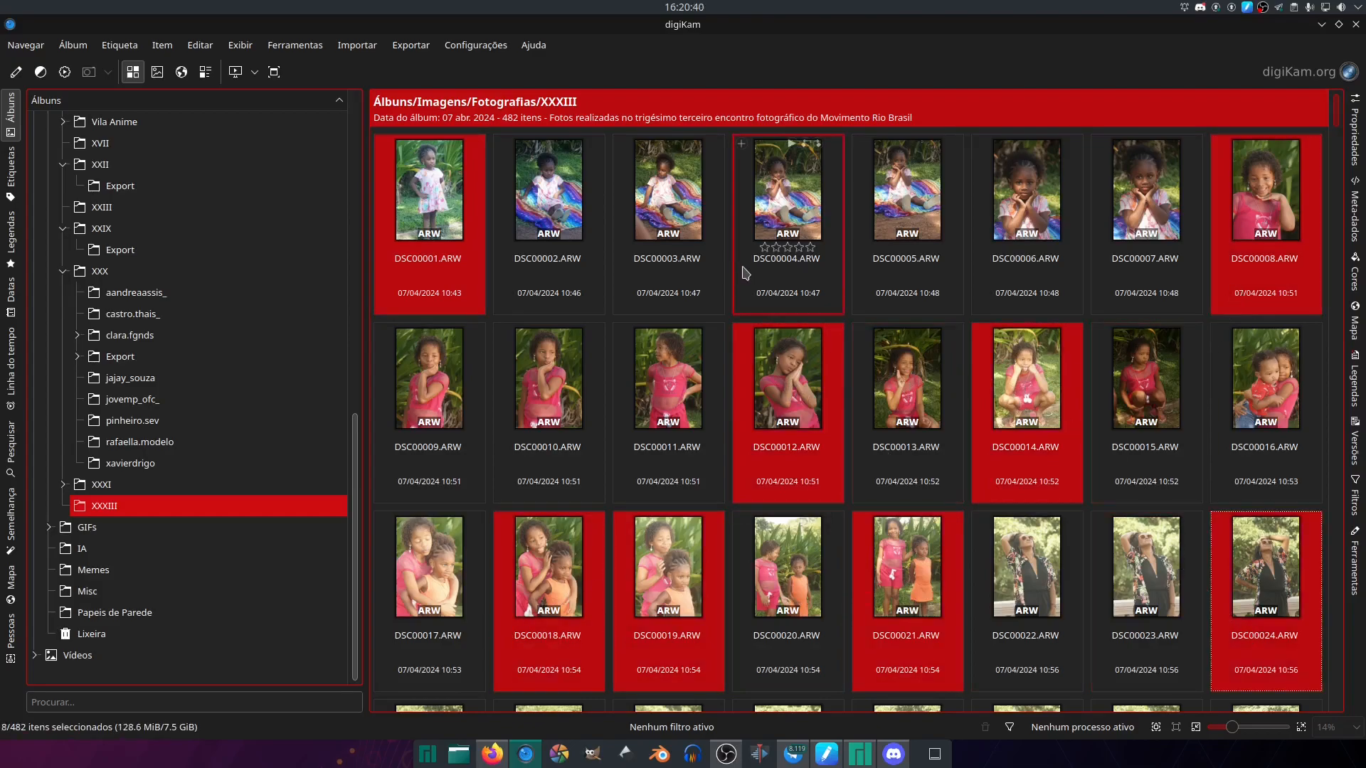
pyautogui.click(802, 131)
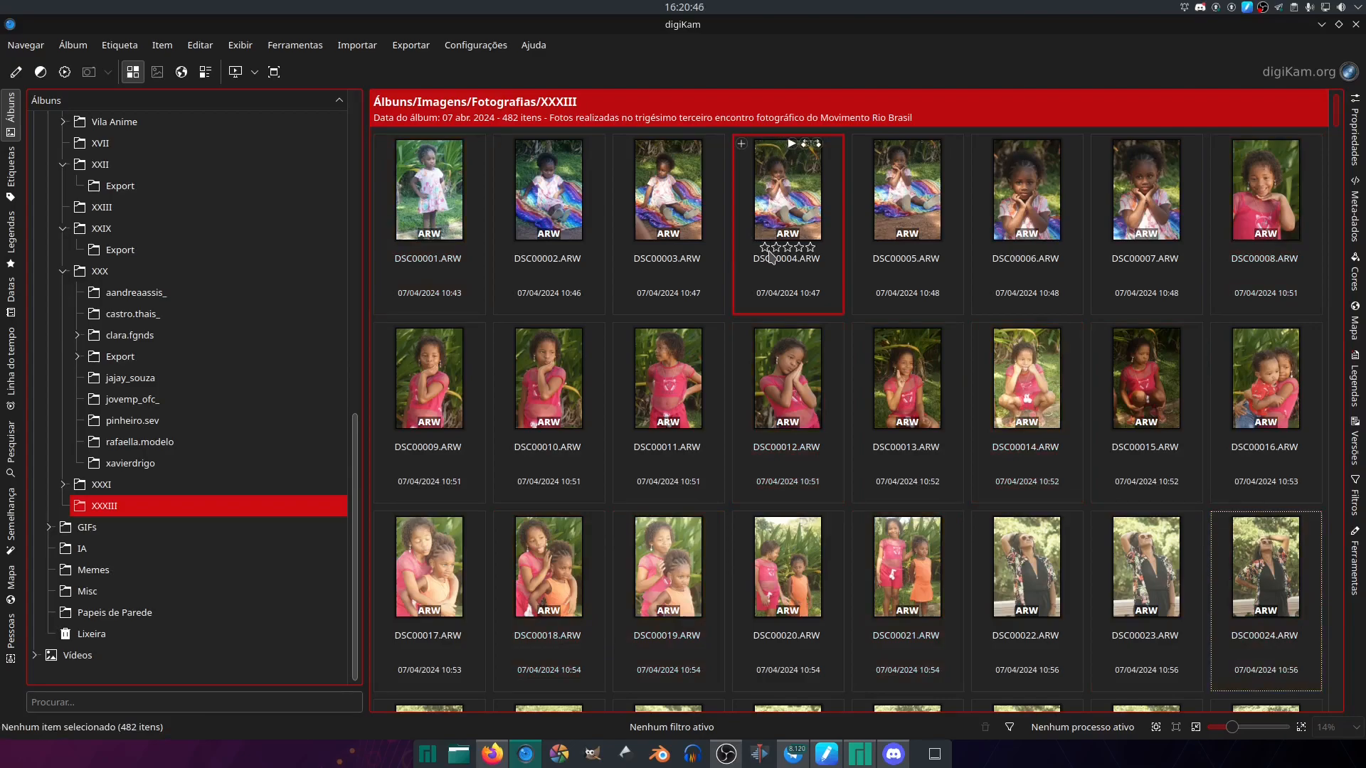
# - Select every photo in the XXXIII album and clear the selection
pyautogui.hotkey('ctrl', 'a')
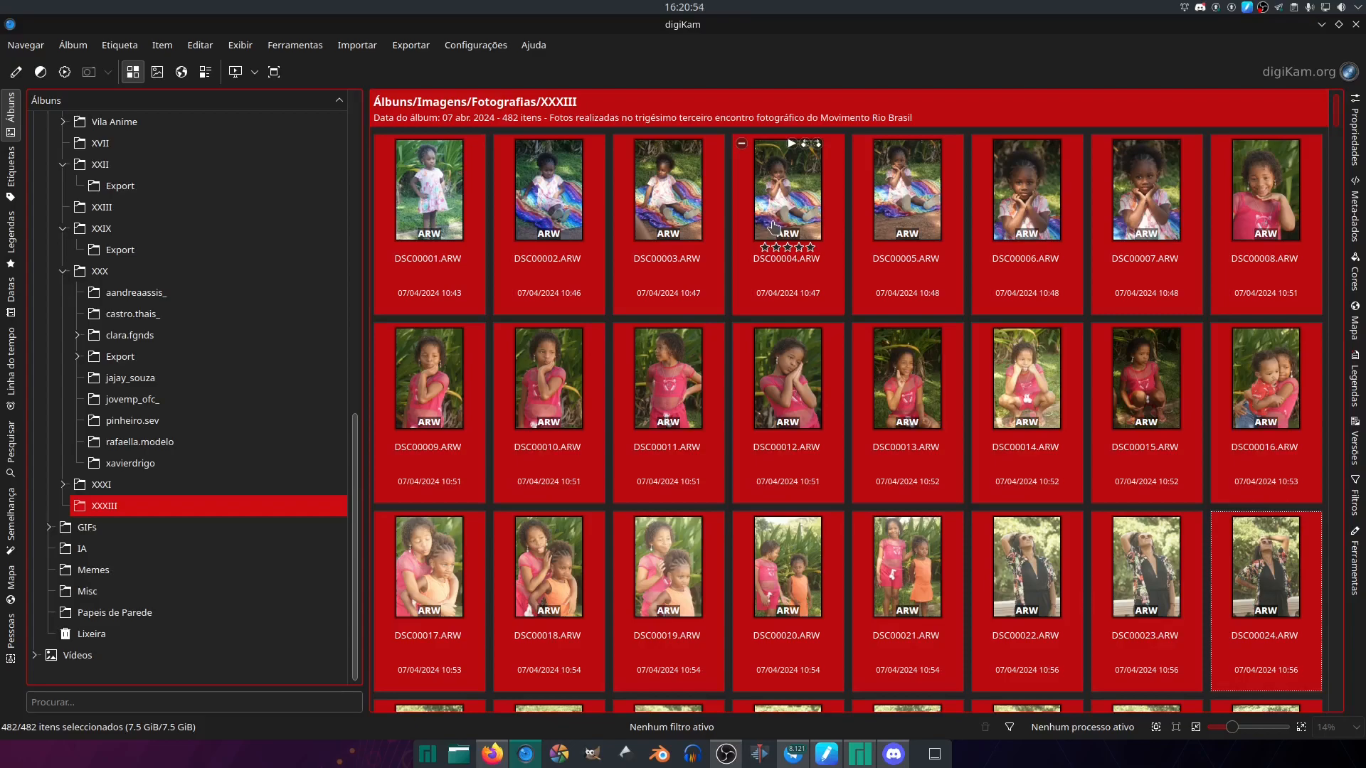
pyautogui.scroll(-3, 1340, 124)
pyautogui.moveTo(1337, 117)
pyautogui.mouseDown()
pyautogui.moveTo(1338, 132)
pyautogui.moveTo(1343, 110)
pyautogui.mouseUp()
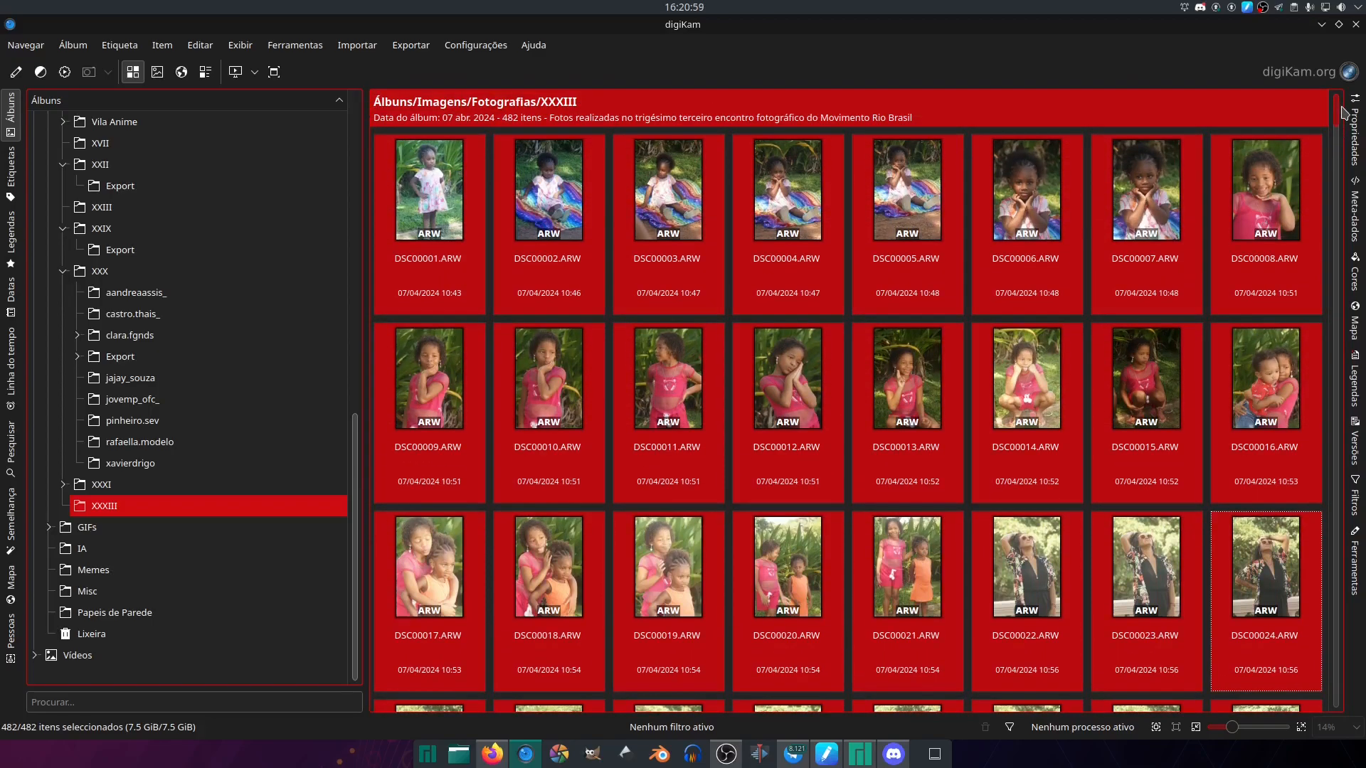
pyautogui.click(515, 132)
# - Select the range DSC00001.ARW to DSC00021.ARW and open these photos in Darktable
pyautogui.click(455, 138)
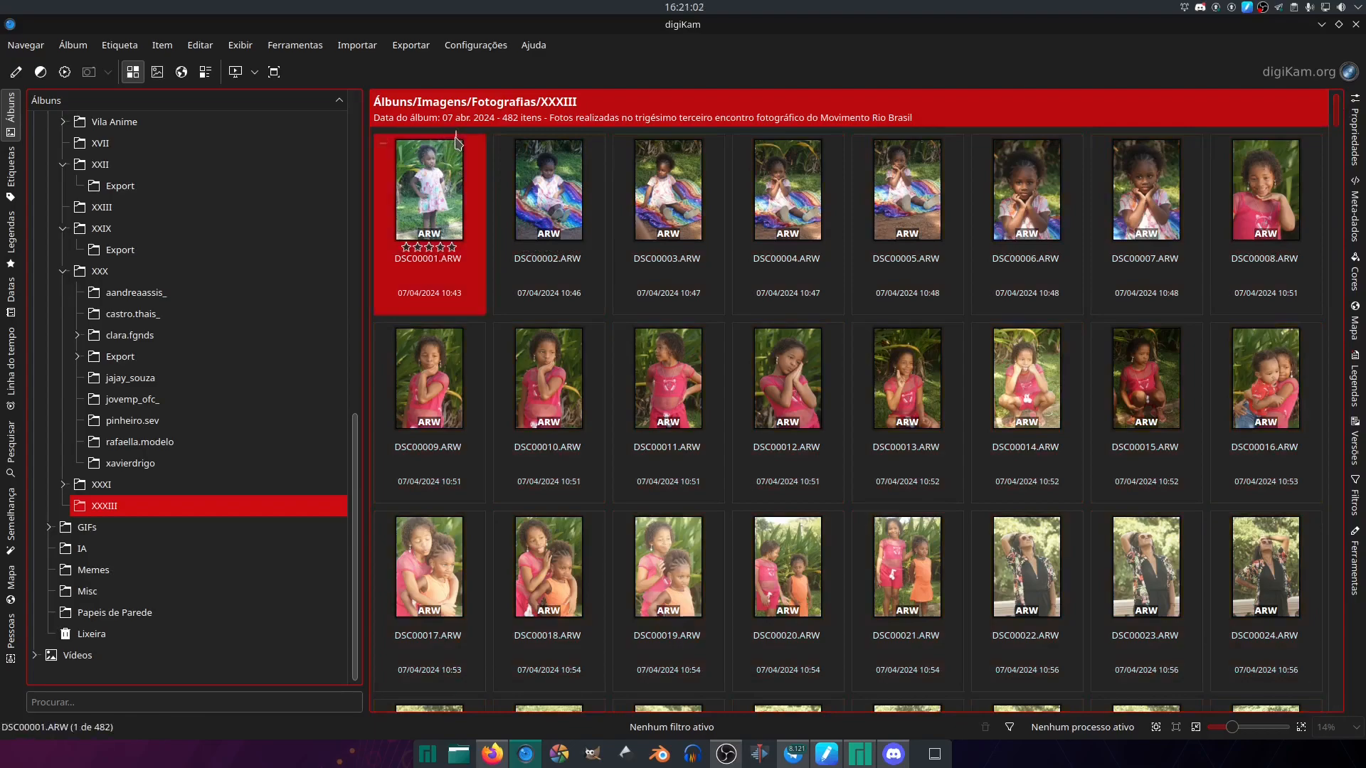
pyautogui.keyDown('shift'); pyautogui.click(898, 515); pyautogui.keyUp('shift')
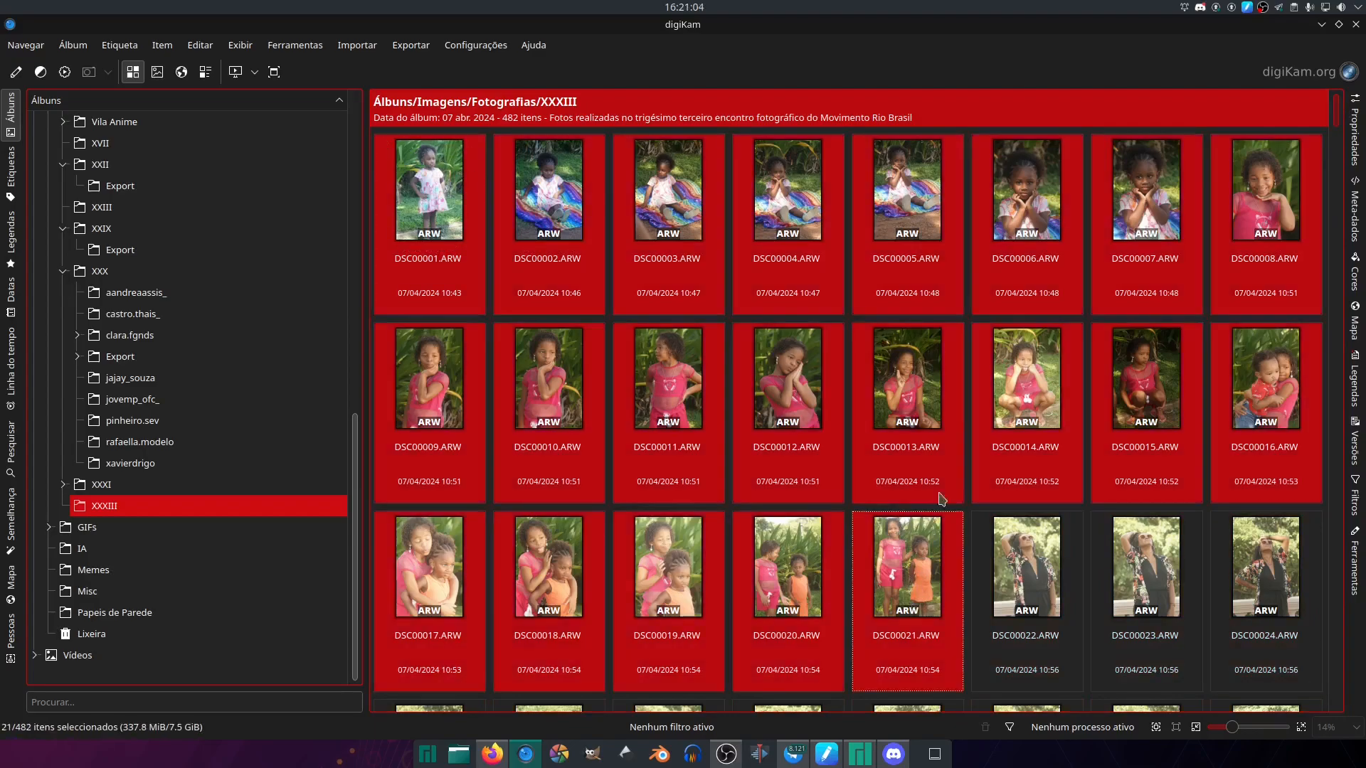
pyautogui.rightClick(898, 388)
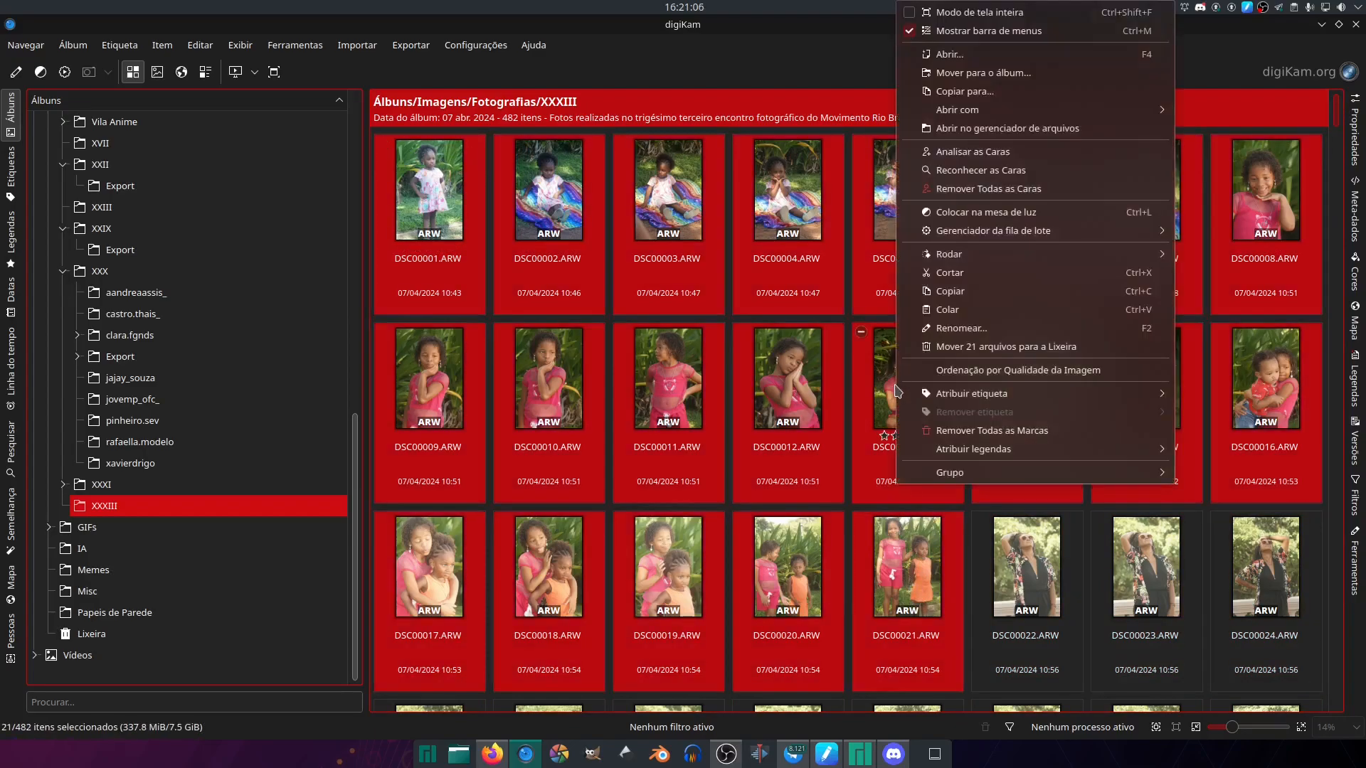
pyautogui.moveTo(1026, 113)
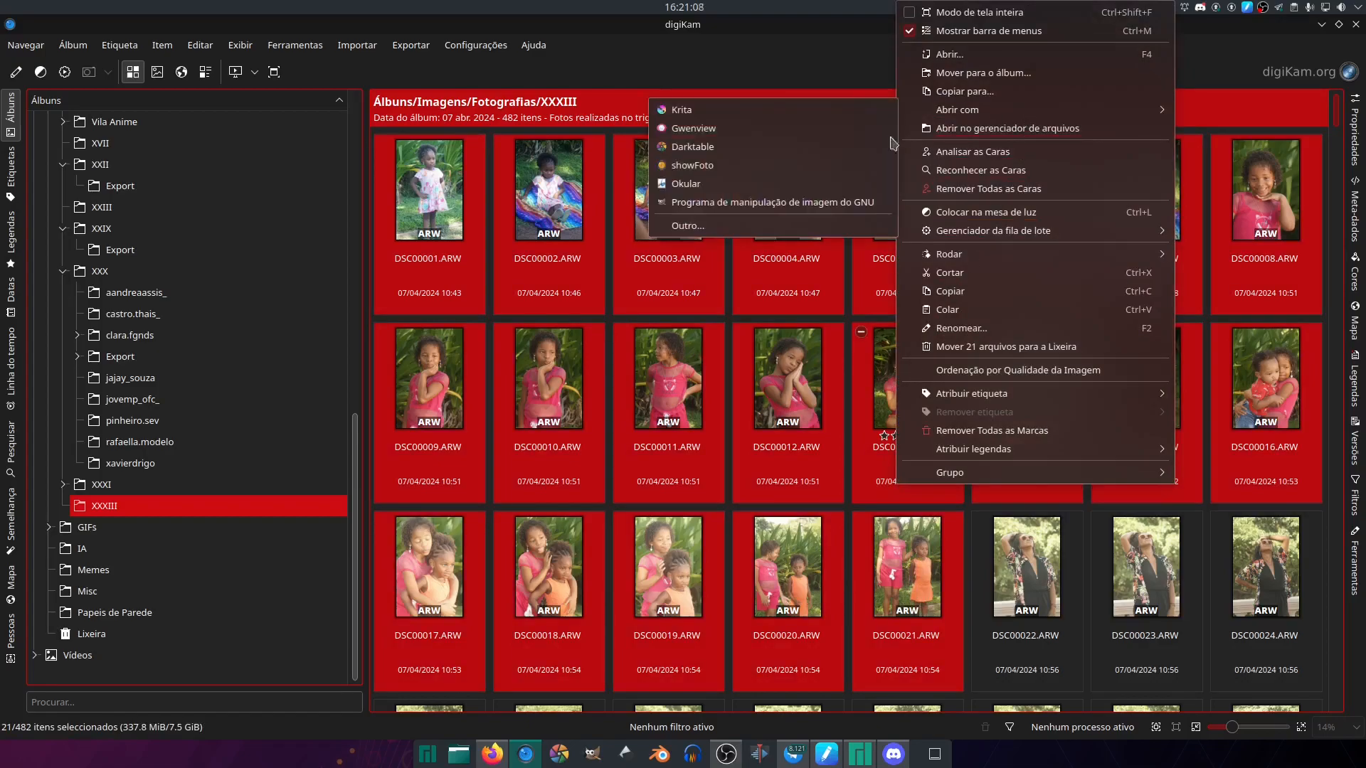
pyautogui.click(756, 149)
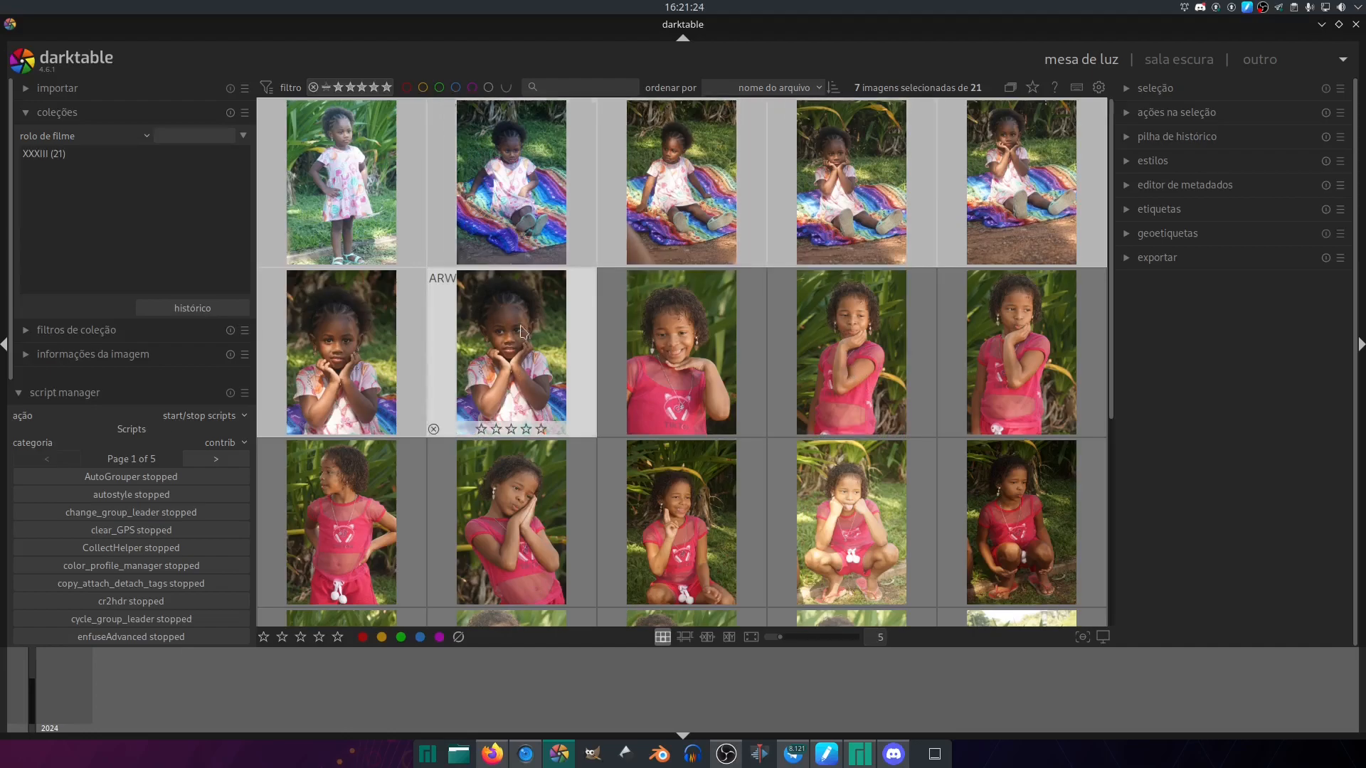
# - Look through the imported photos in the lighttable and collapse the collections and script manager modules
pyautogui.scroll(-1, 1121, 340)
pyautogui.scroll(1, 1120, 340)
pyautogui.scroll(-2, 1121, 342)
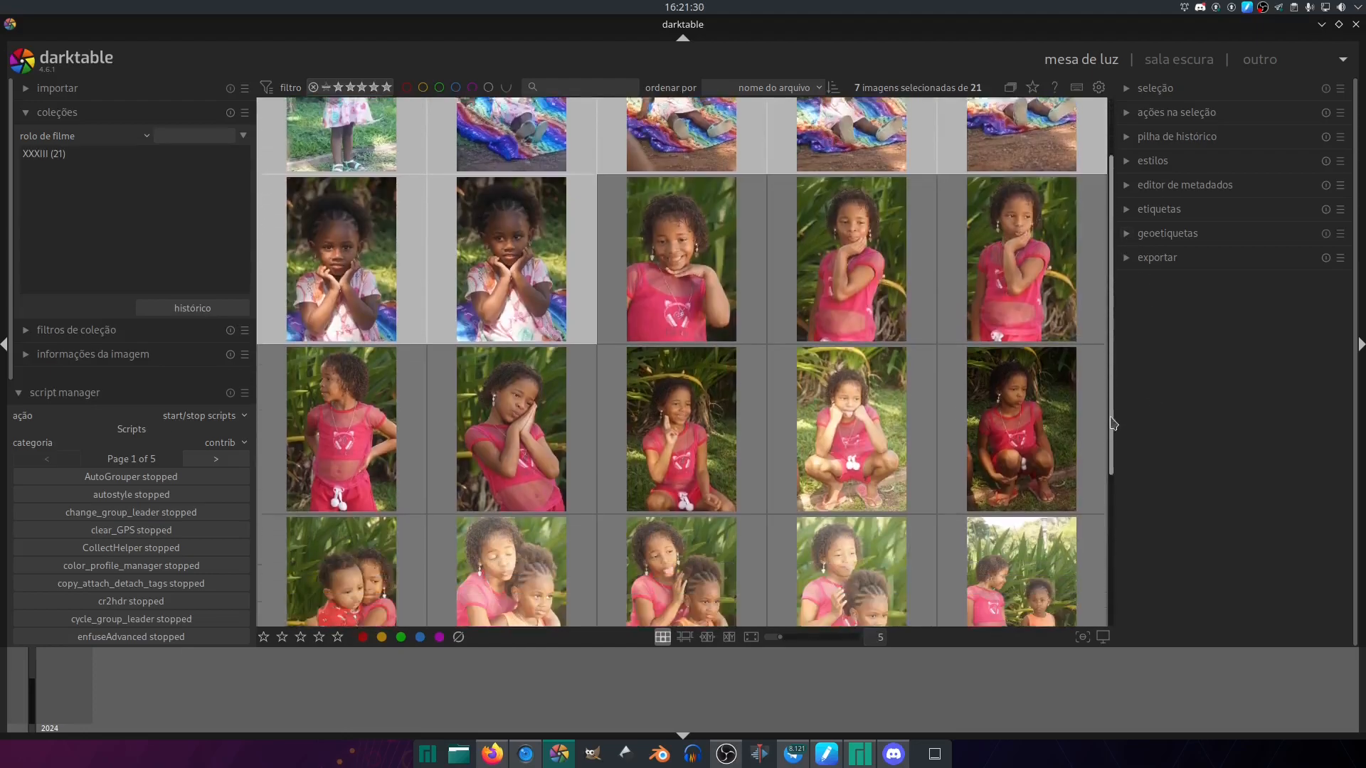
pyautogui.click(1075, 563)
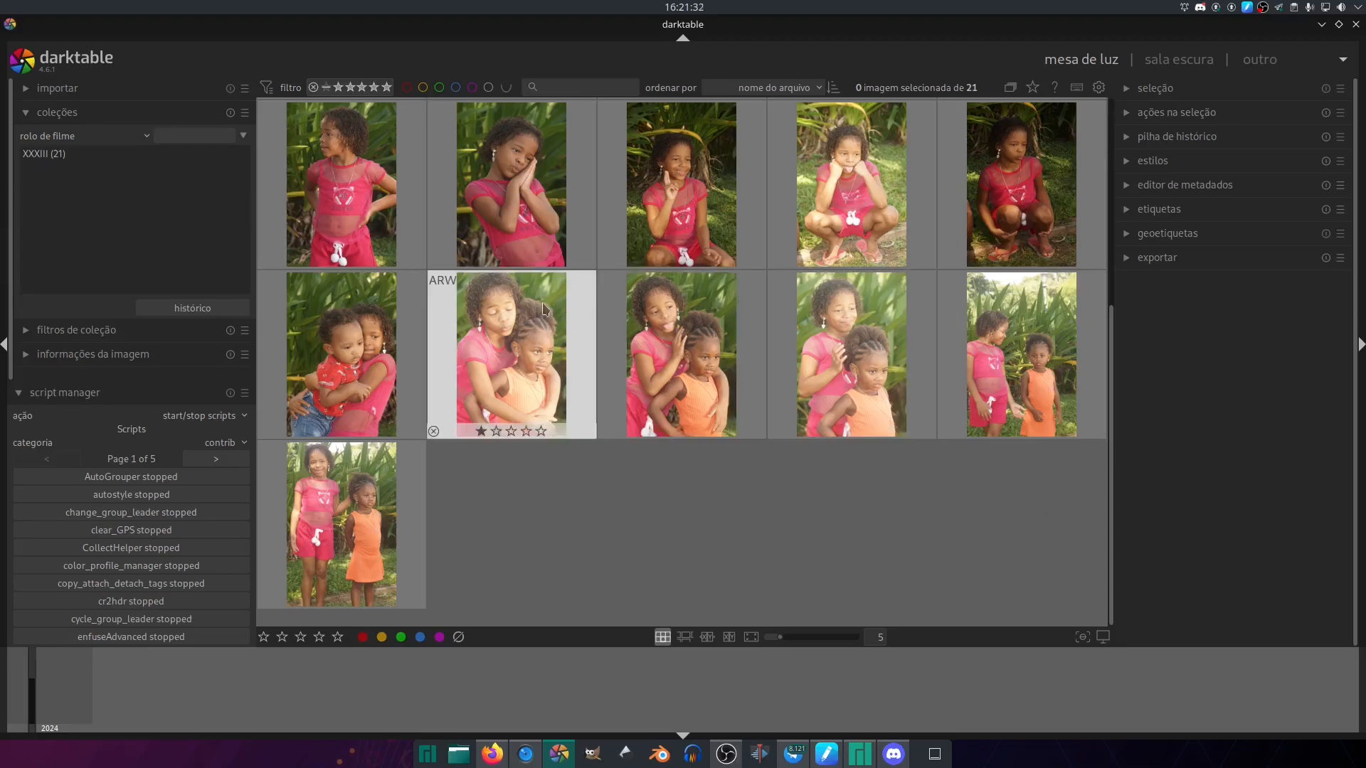
pyautogui.click(199, 392)
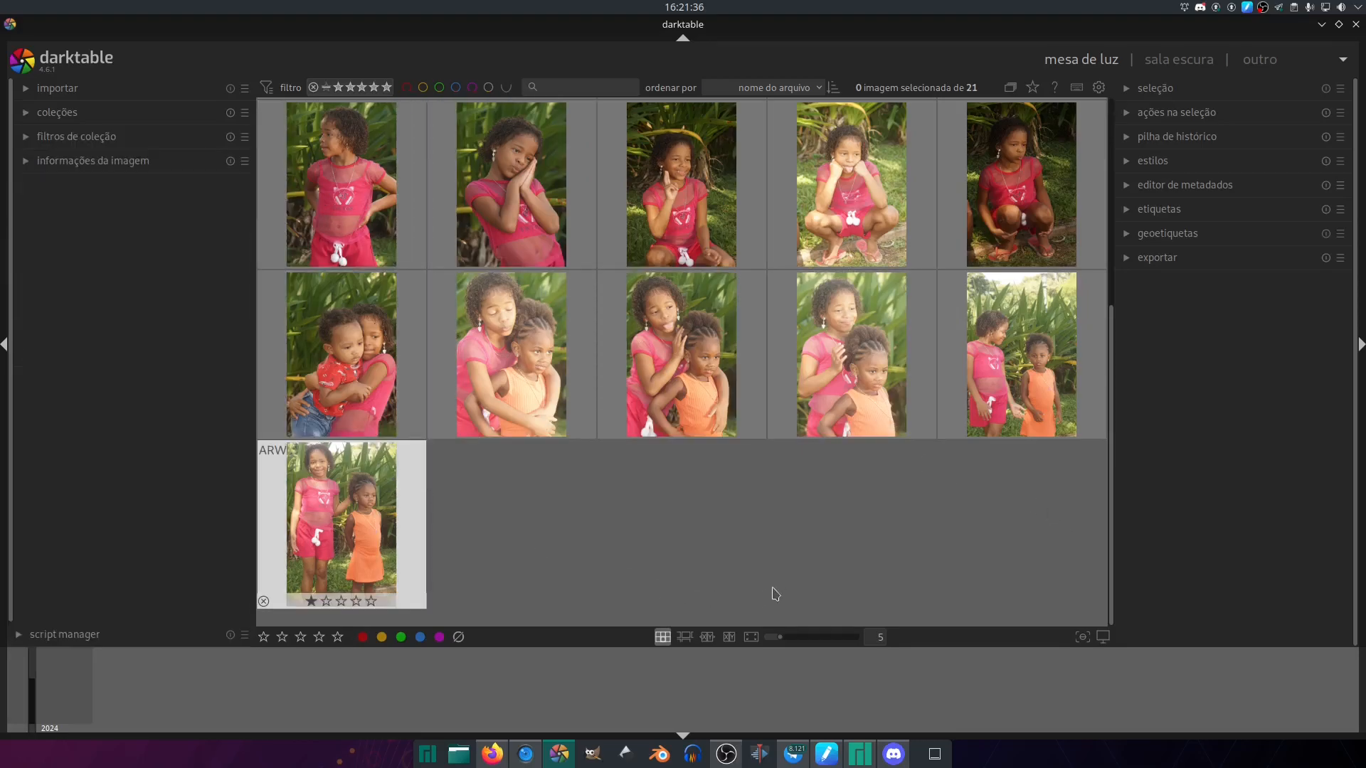
# - Browse the imported photos, expand the image information module and examine the metadata of several photos
pyautogui.moveTo(1113, 407); pyautogui.dragTo(1113, 175)
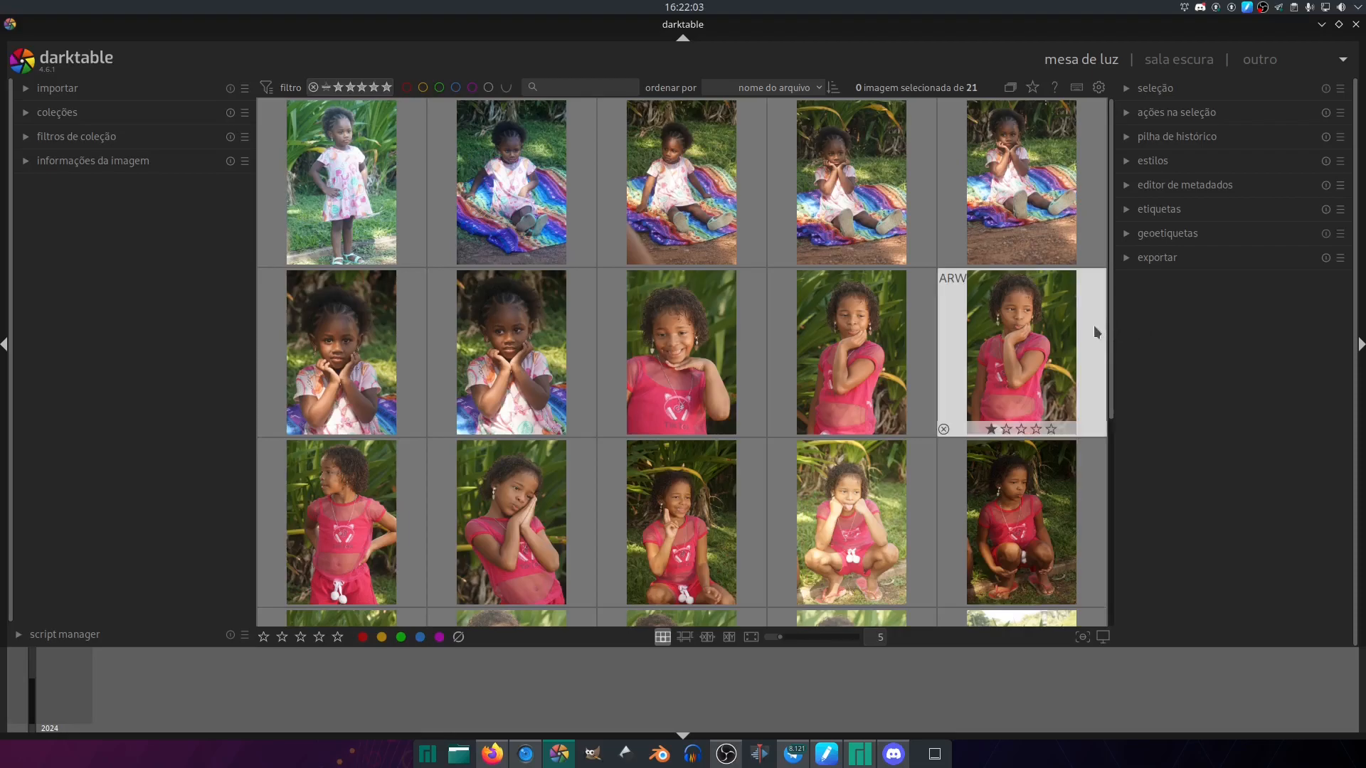
pyautogui.scroll(-1, 1117, 454)
pyautogui.scroll(-1, 1117, 453)
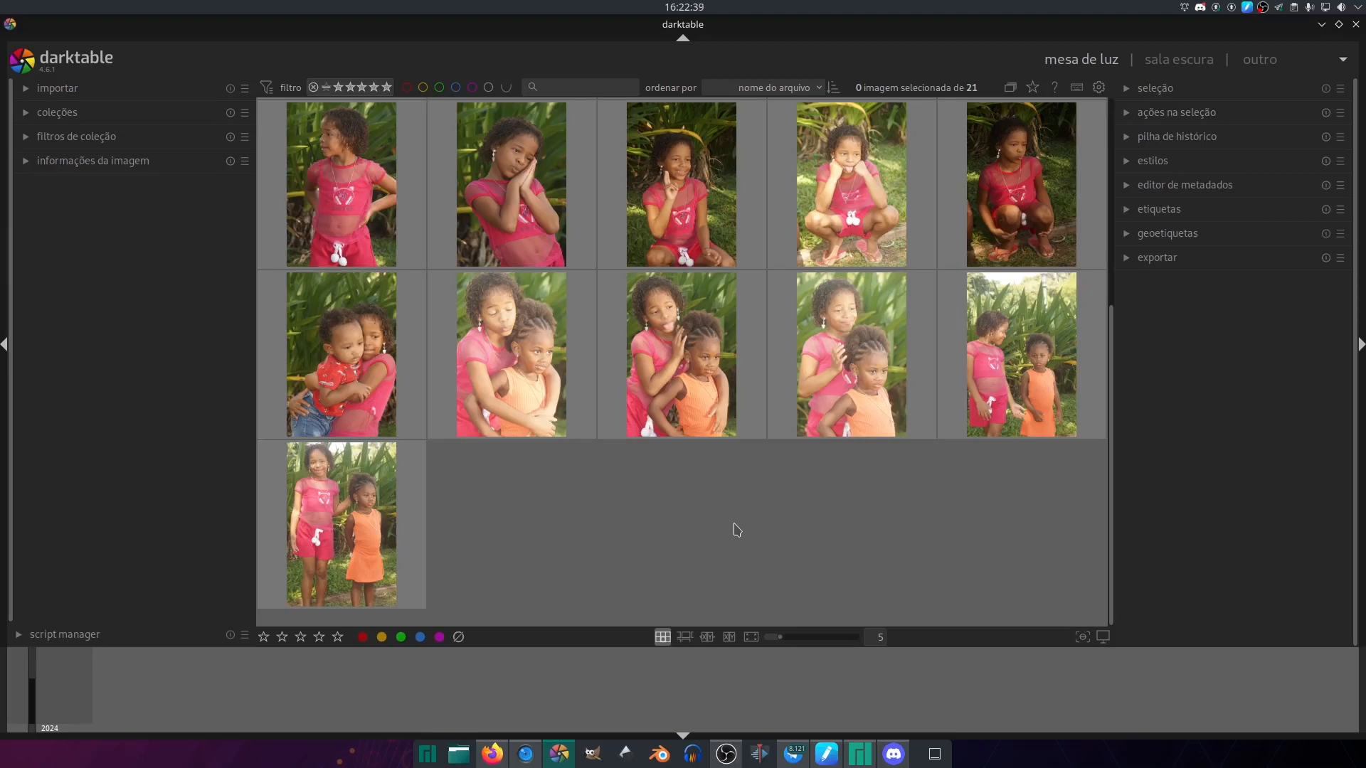
pyautogui.moveTo(1111, 375); pyautogui.dragTo(1109, 129)
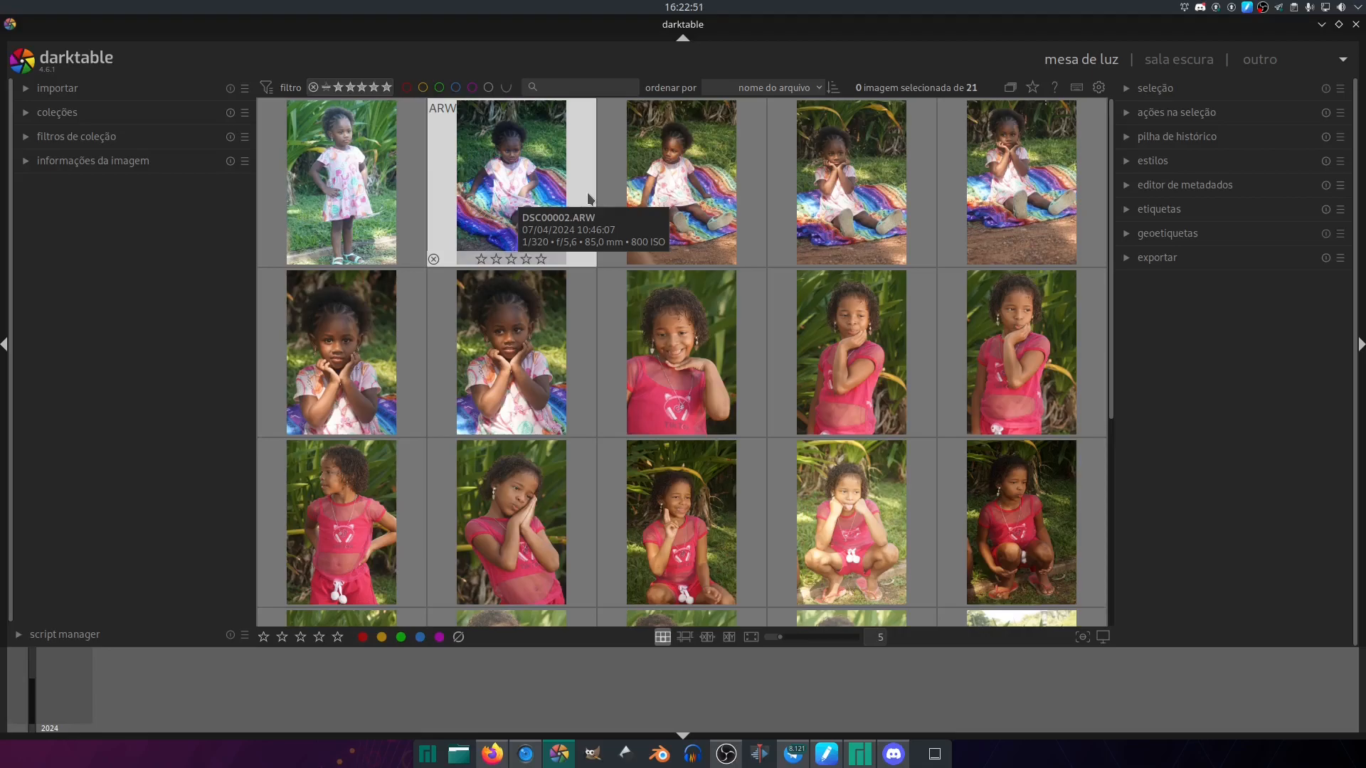
pyautogui.click(129, 161)
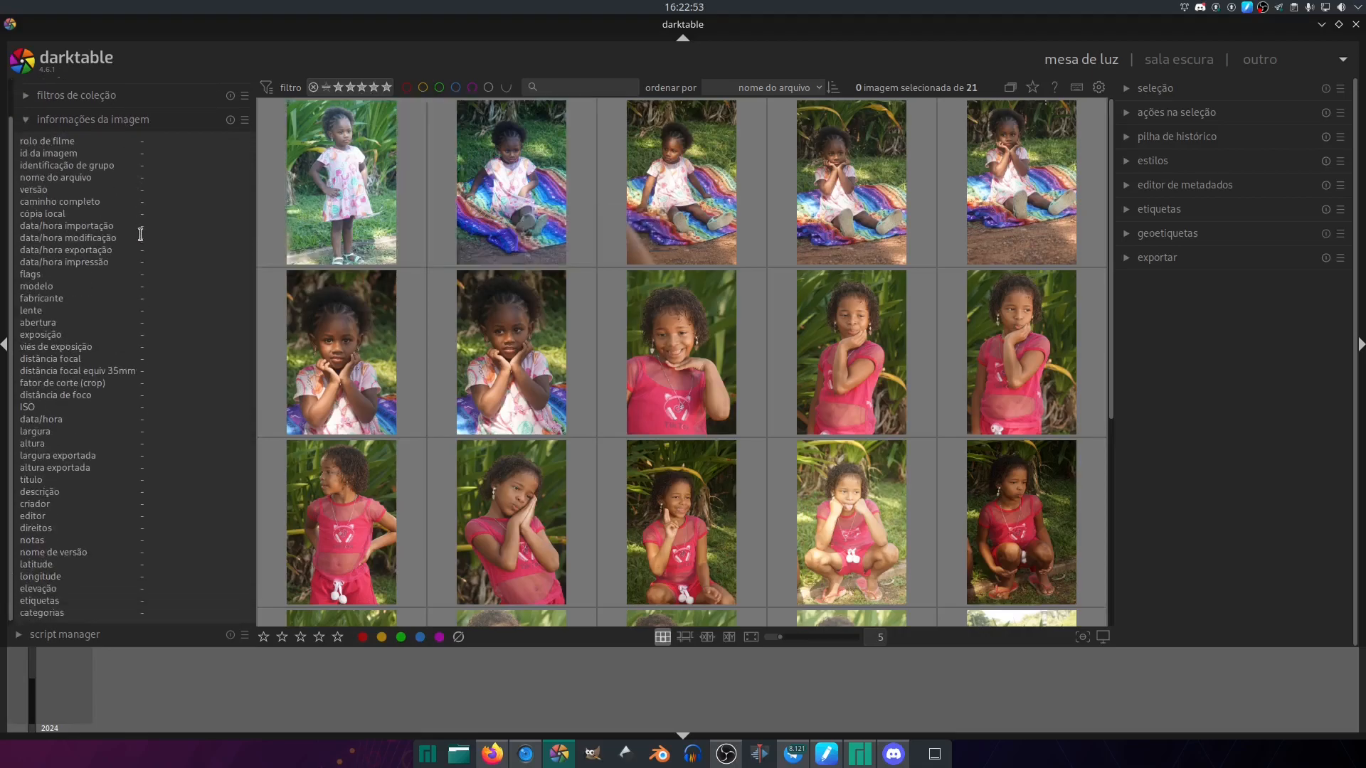
pyautogui.click(267, 206)
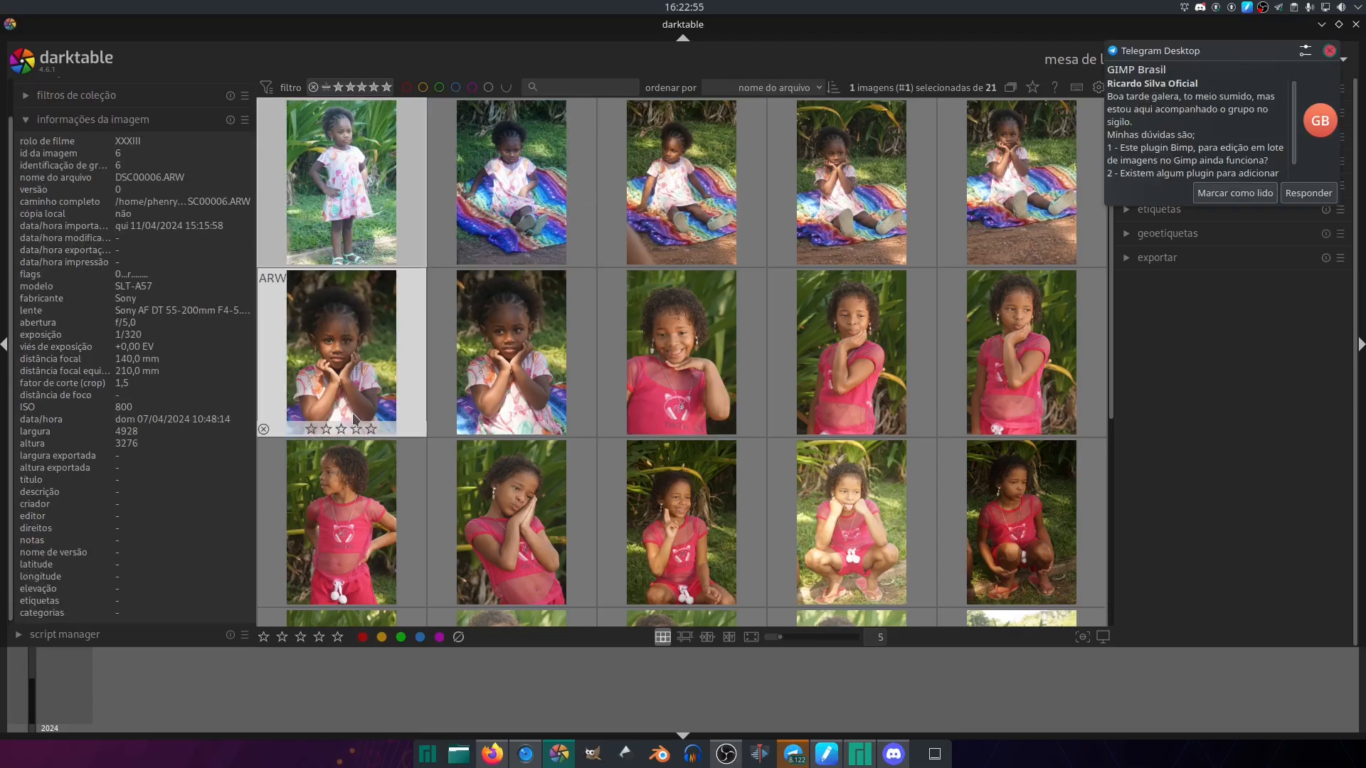
pyautogui.click(542, 524)
pyautogui.click(687, 539)
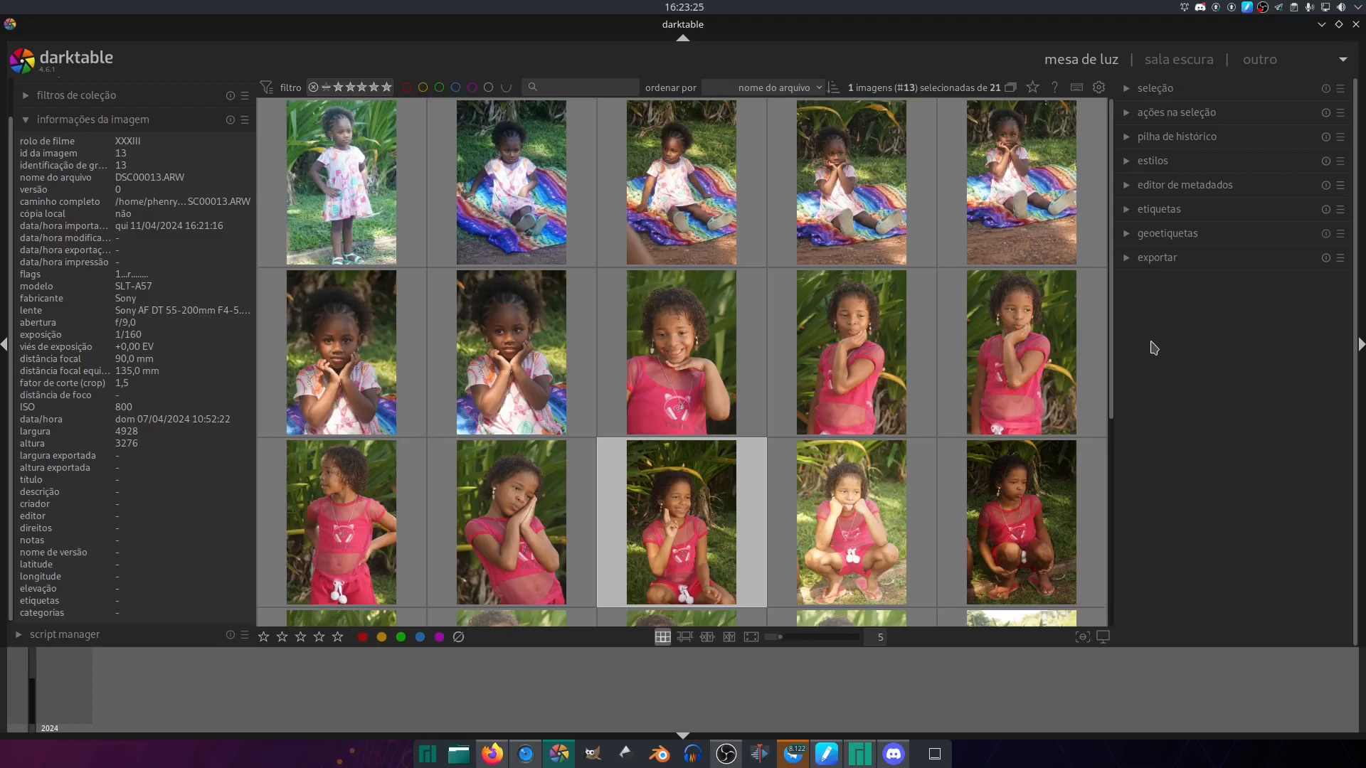
# - Open DSC00001.ARW in the darkroom for editing
pyautogui.click(360, 168)
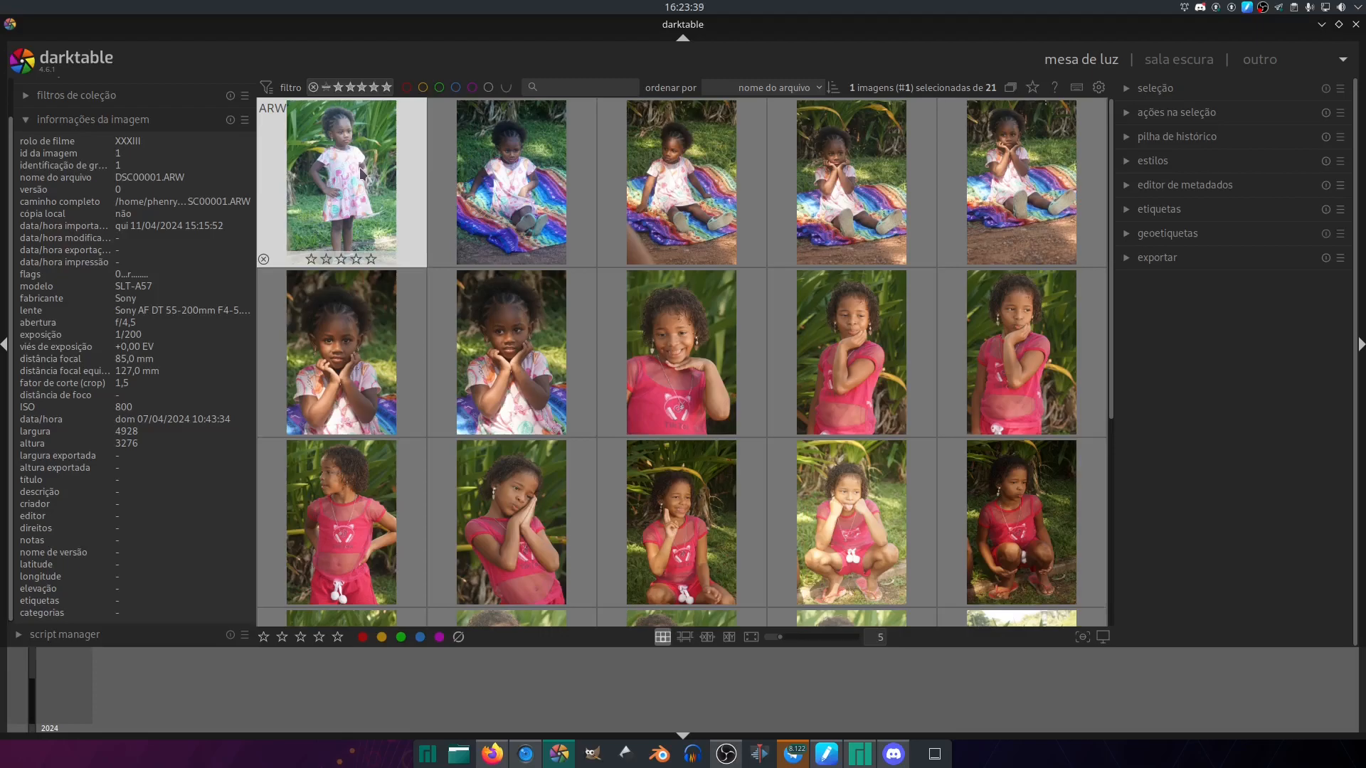
pyautogui.doubleClick(363, 173)
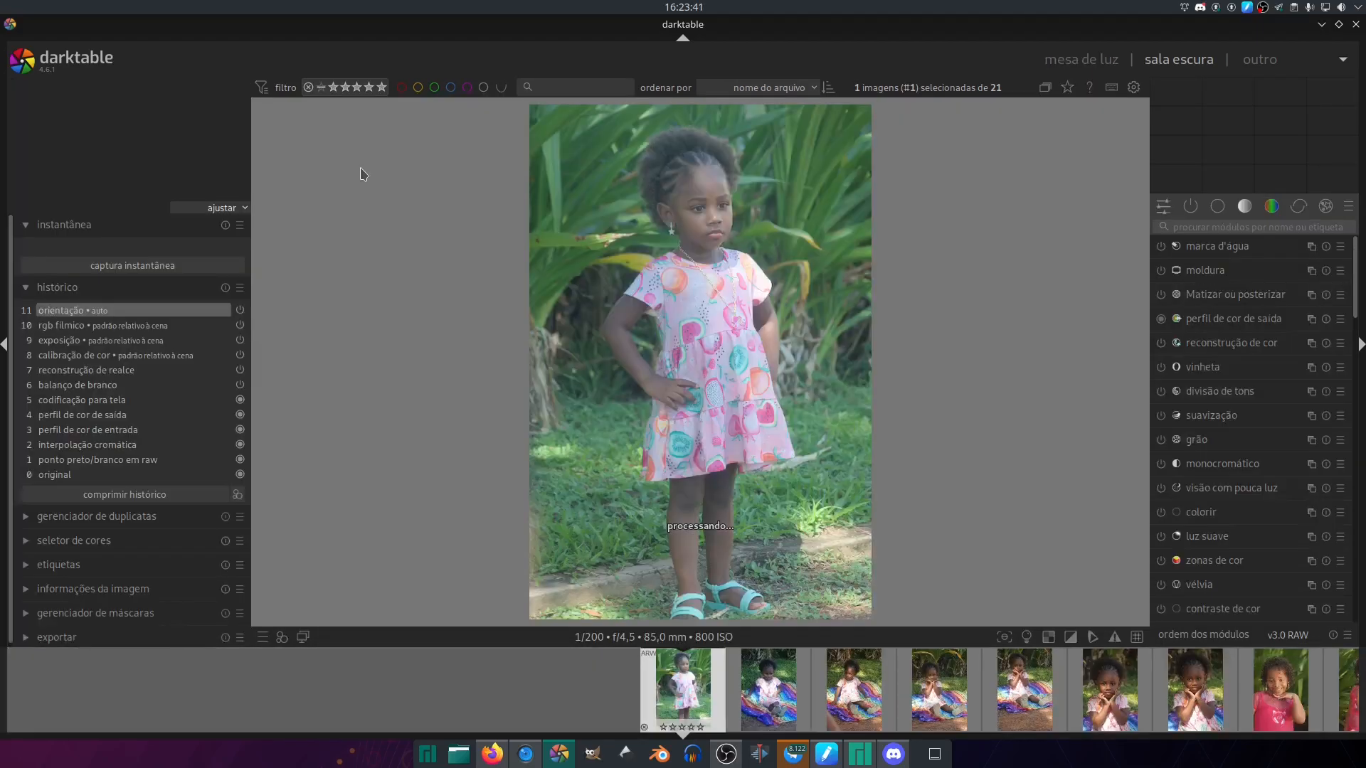
# - In the quick access modules, set the color balance rgb global vibrance to +50% and the global chroma to -40%
pyautogui.click(1165, 209)
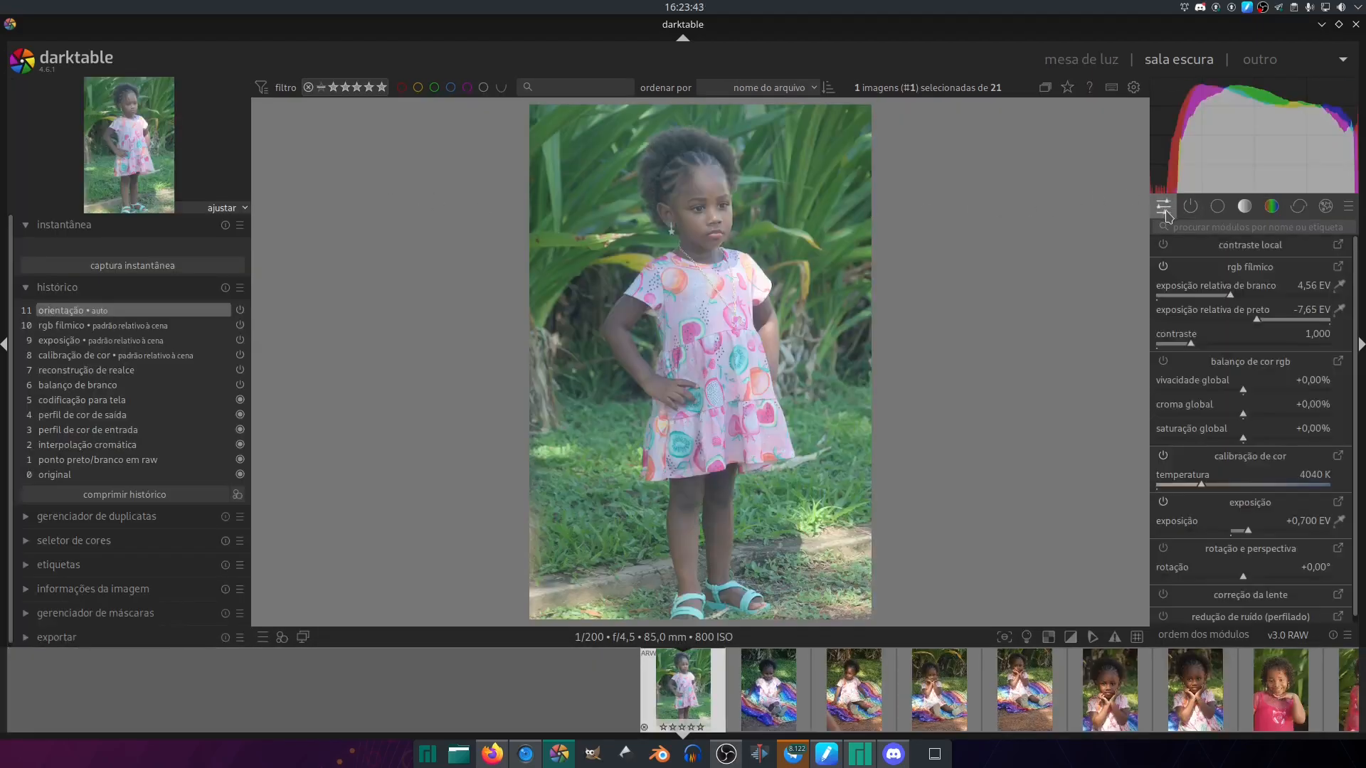
pyautogui.click(1349, 207)
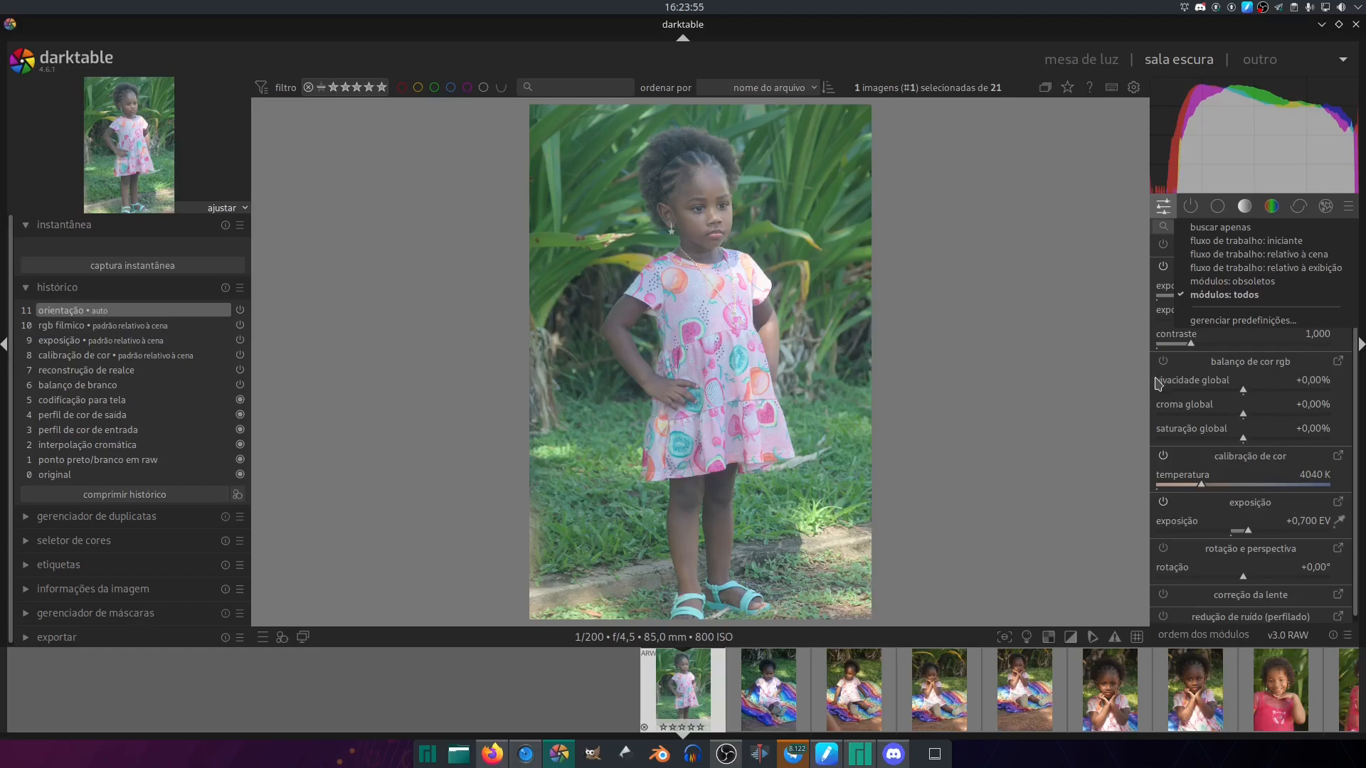
pyautogui.click(1102, 365)
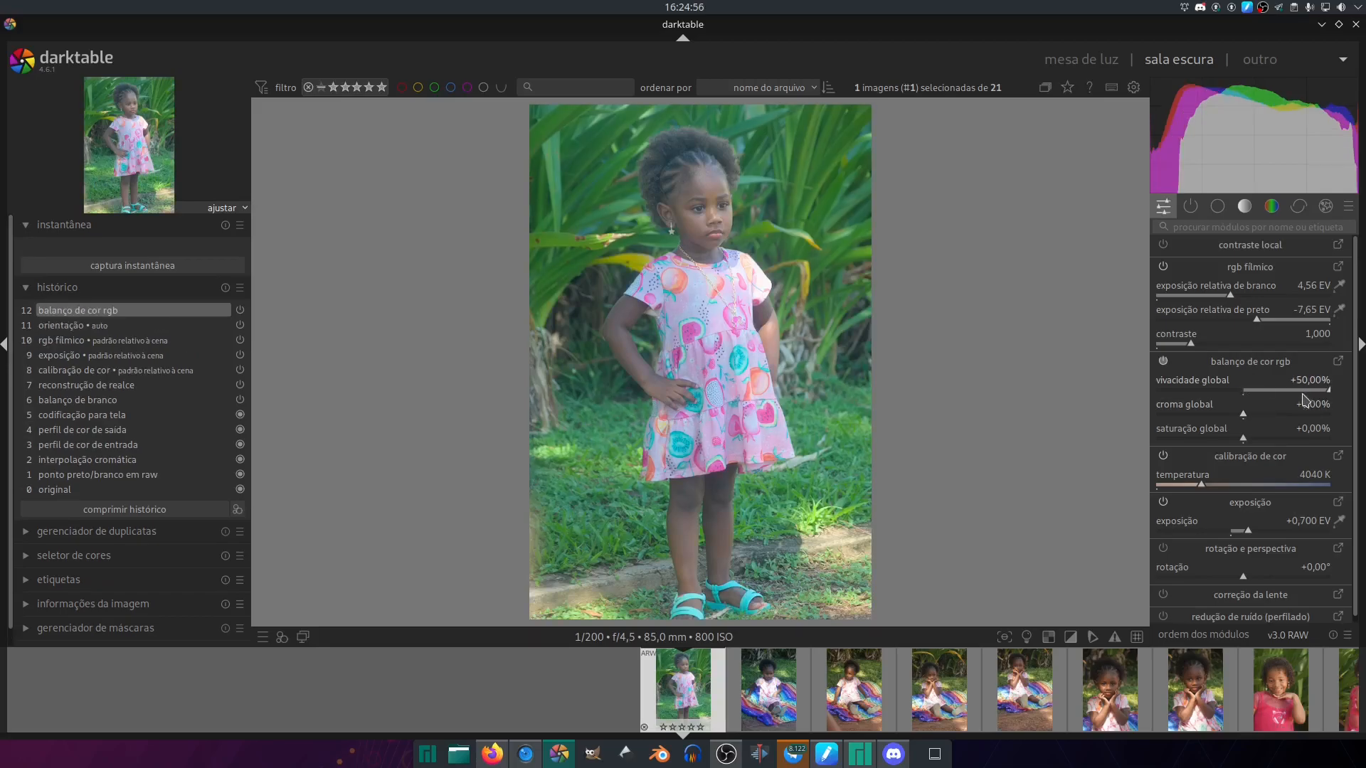
pyautogui.scroll(-5, 1289, 419)
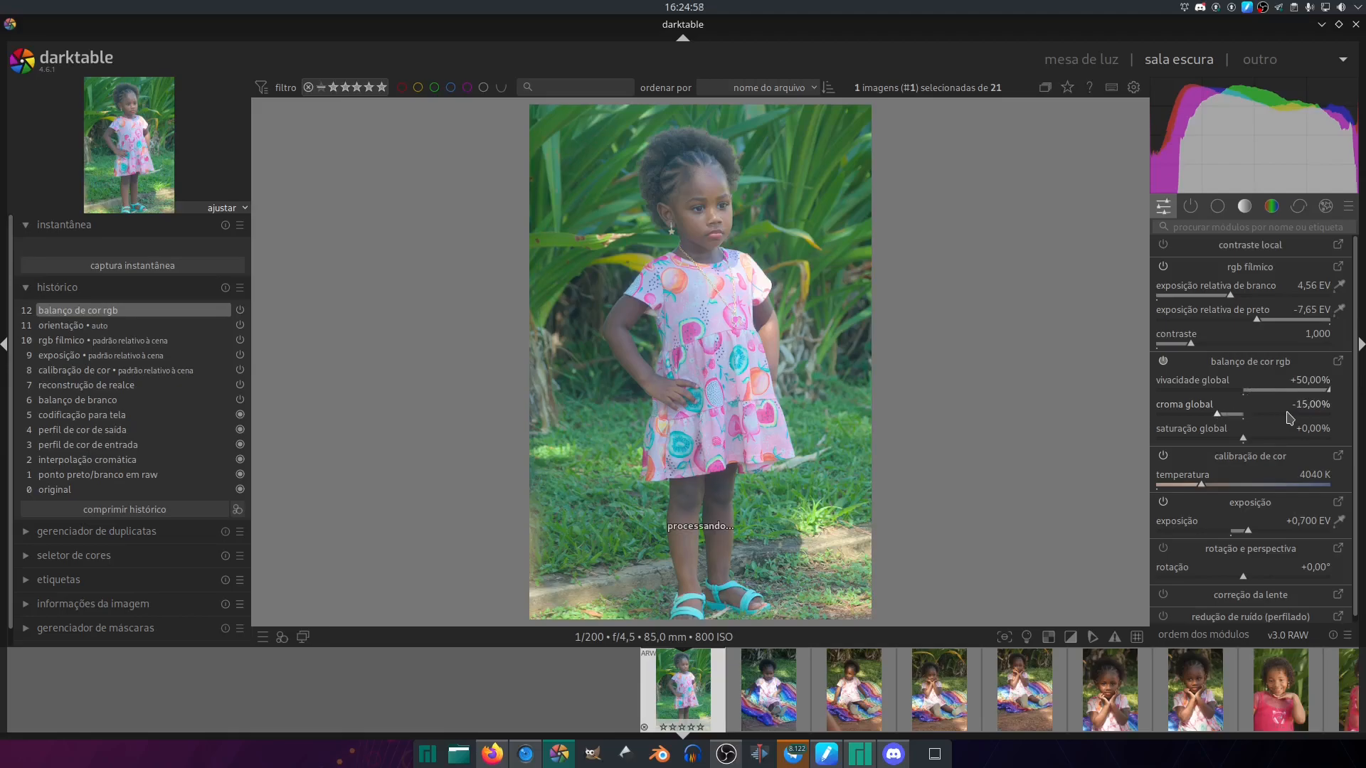
pyautogui.scroll(-3, 1287, 418)
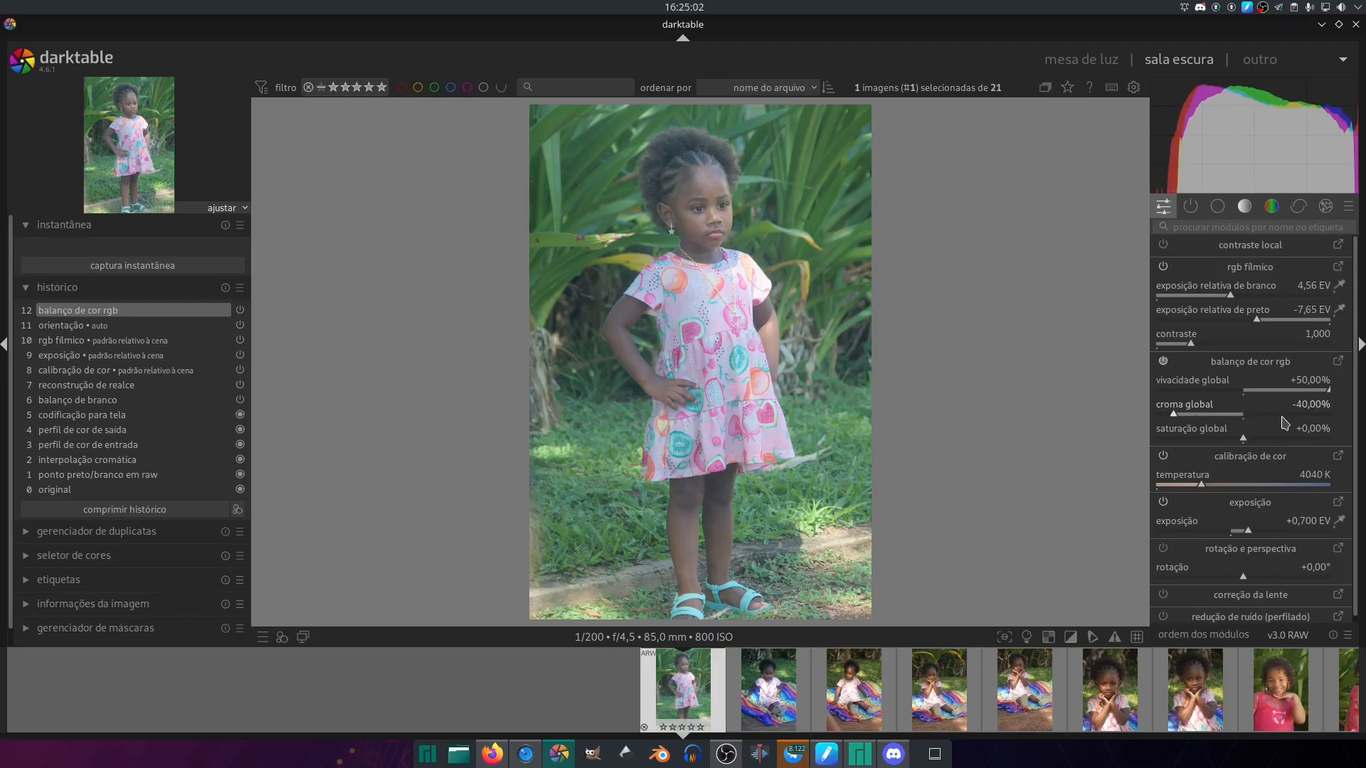
# - Set the filmic rgb contrast to 1.400 and the color balance rgb global chroma to -30%
pyautogui.scroll(1, 1206, 352)
pyautogui.scroll(6, 1203, 348)
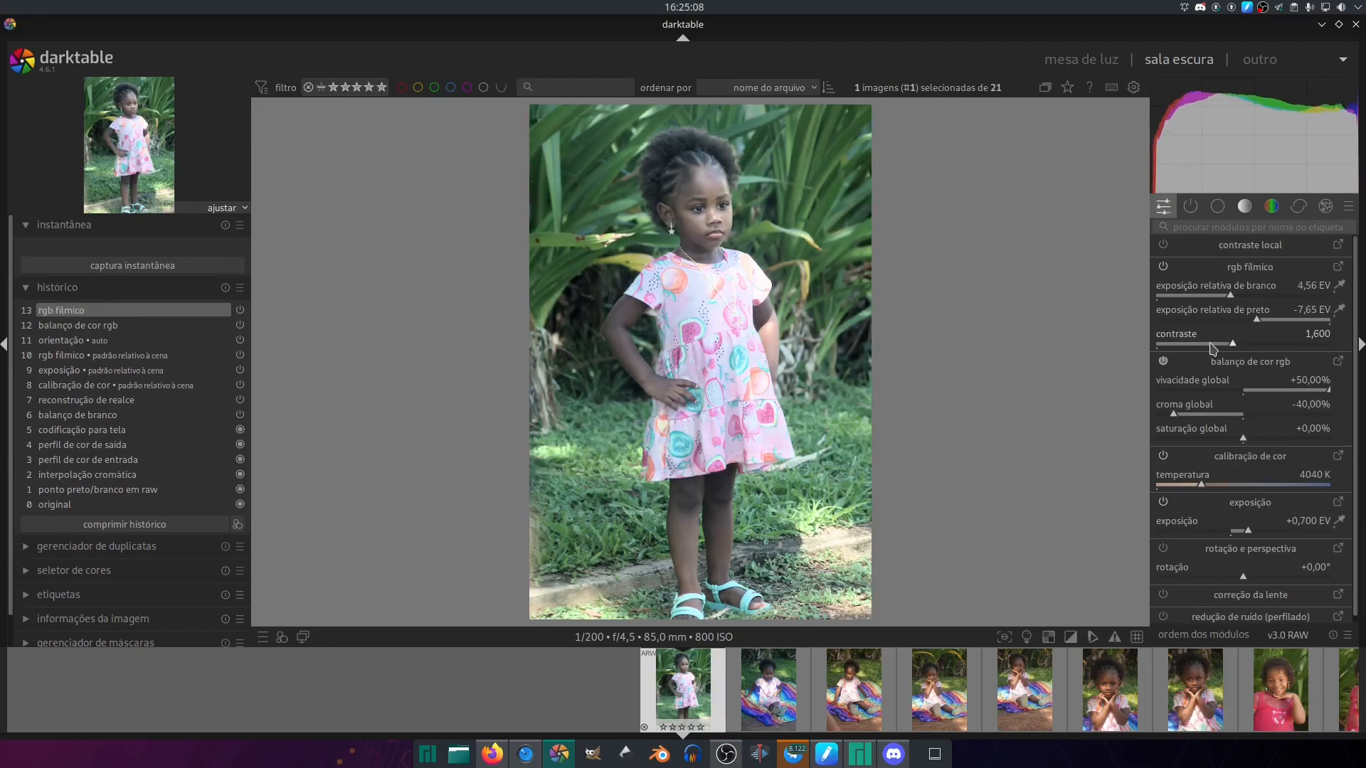
pyautogui.doubleClick(1211, 349)
pyautogui.scroll(3, 1213, 348)
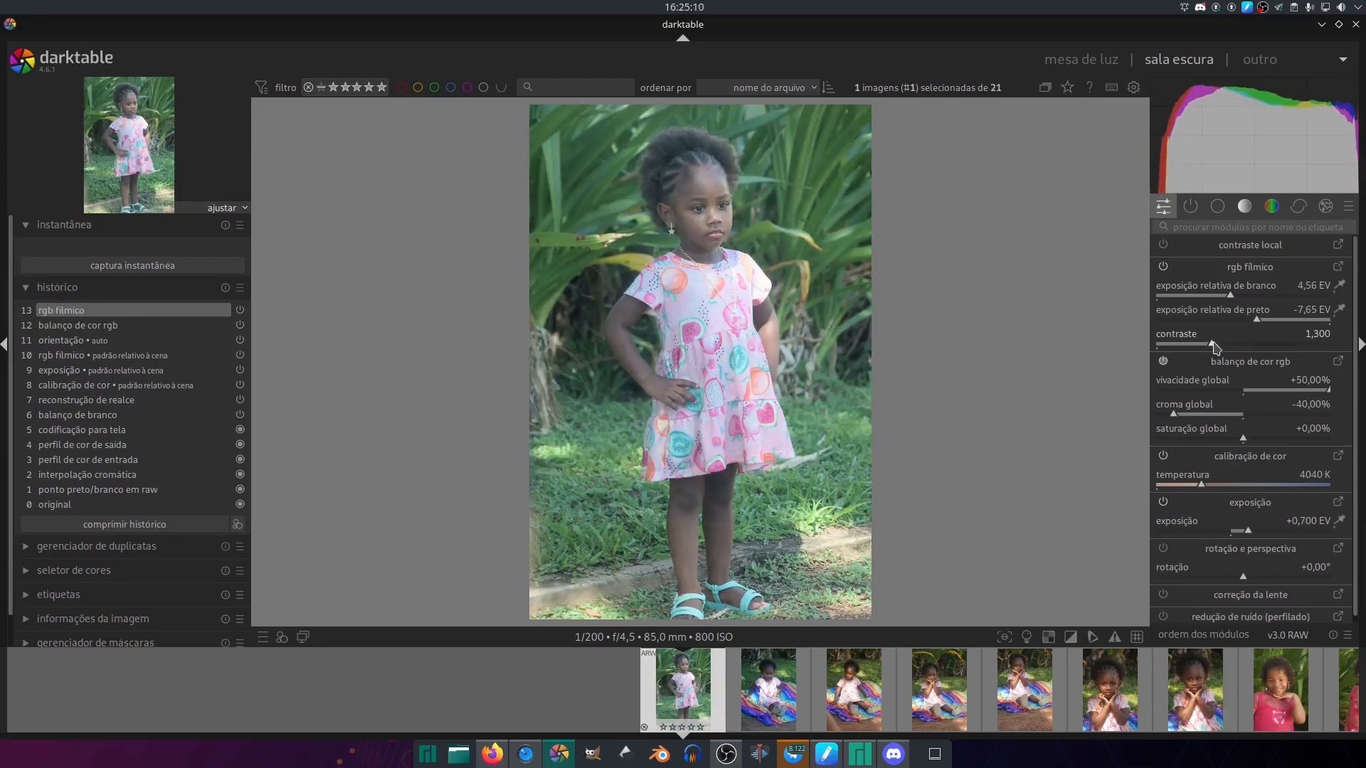
pyautogui.scroll(1, 1217, 349)
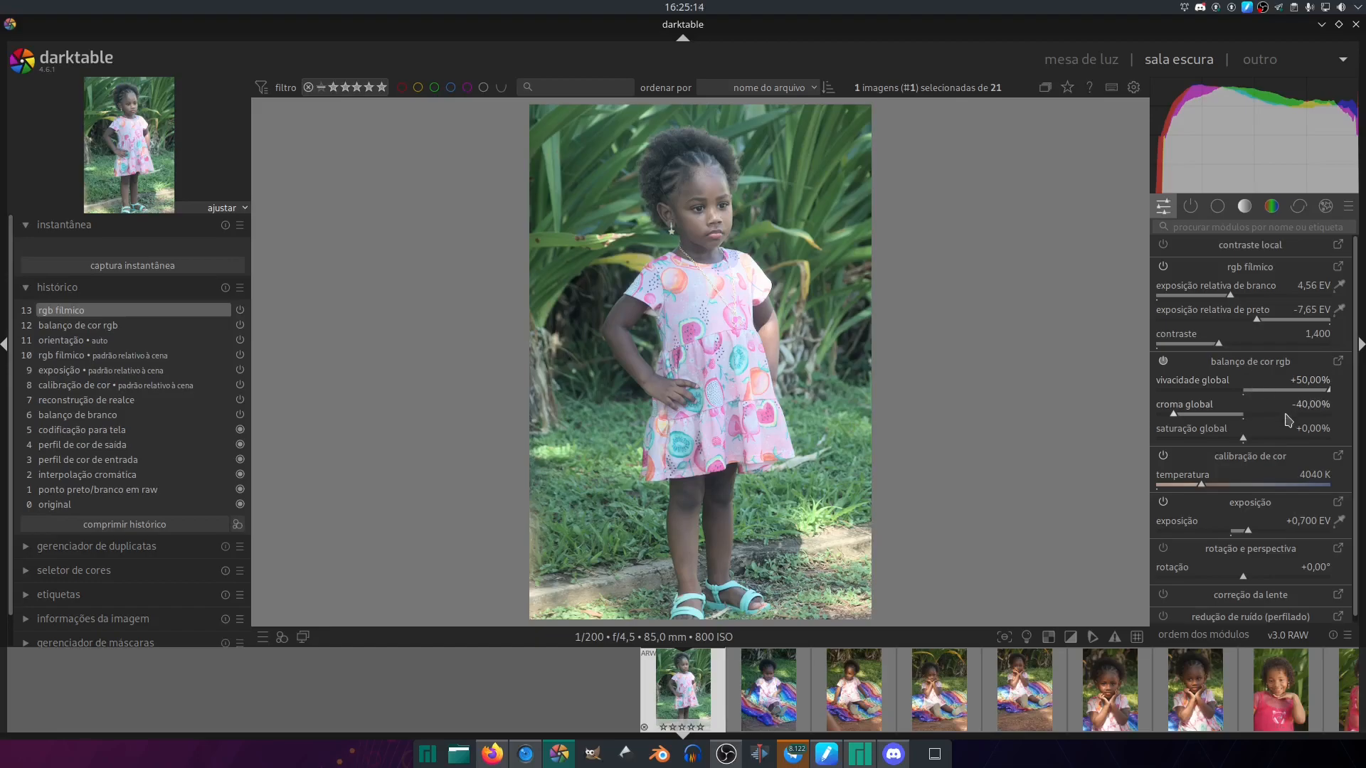
pyautogui.scroll(2, 1271, 418)
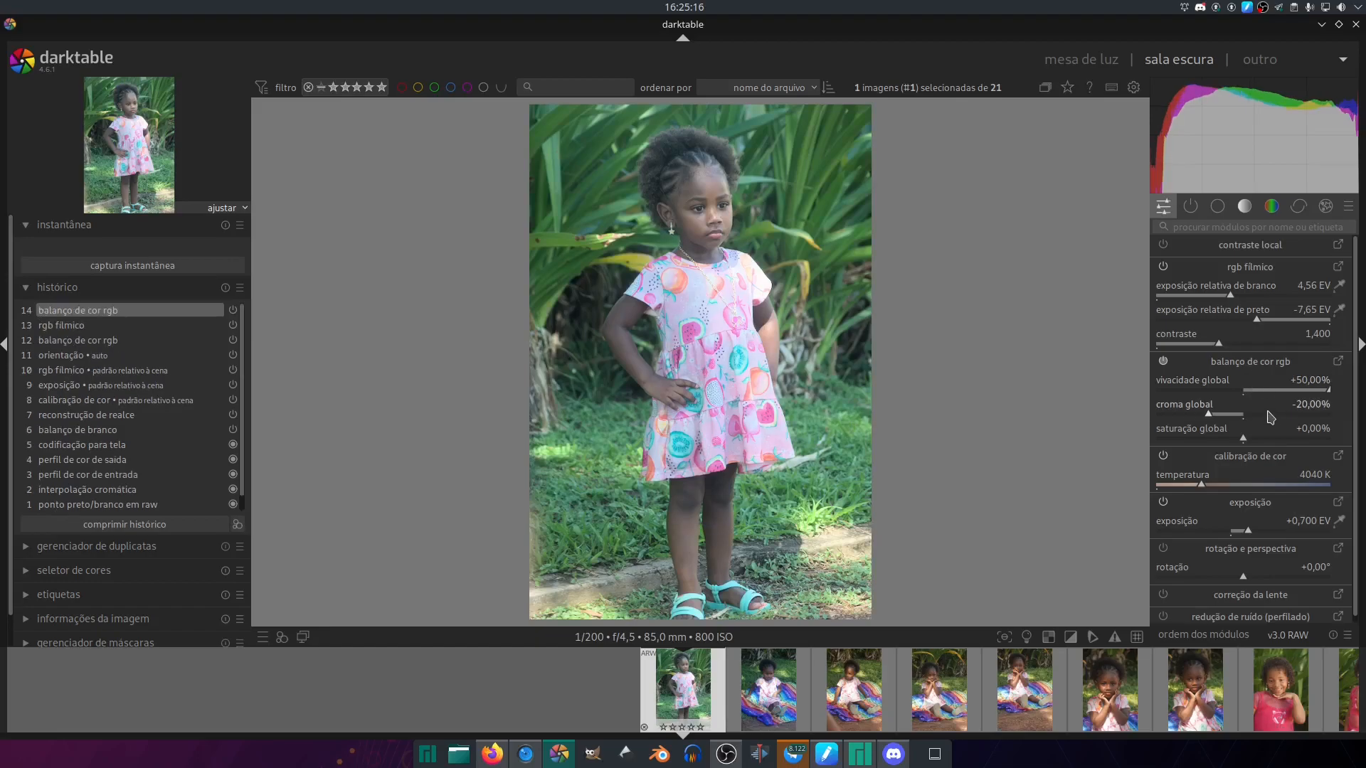
pyautogui.scroll(-1, 1271, 418)
pyautogui.scroll(-1, 1271, 418)
# - In the full color balance rgb module, set the perceptual brilliance shadows to -30% and mid-tones to +20%
pyautogui.click(1339, 361)
pyautogui.scroll(-5, 1356, 380)
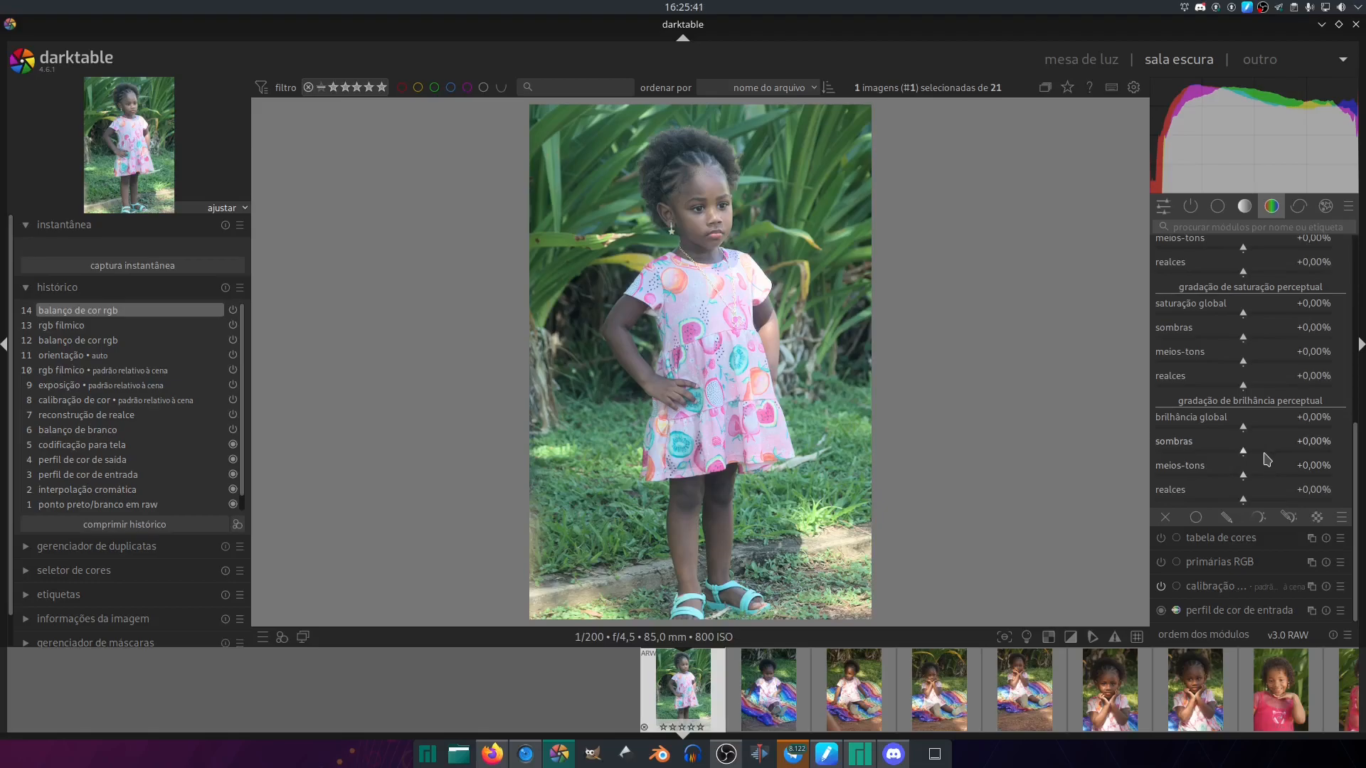
pyautogui.scroll(-8, 1265, 457)
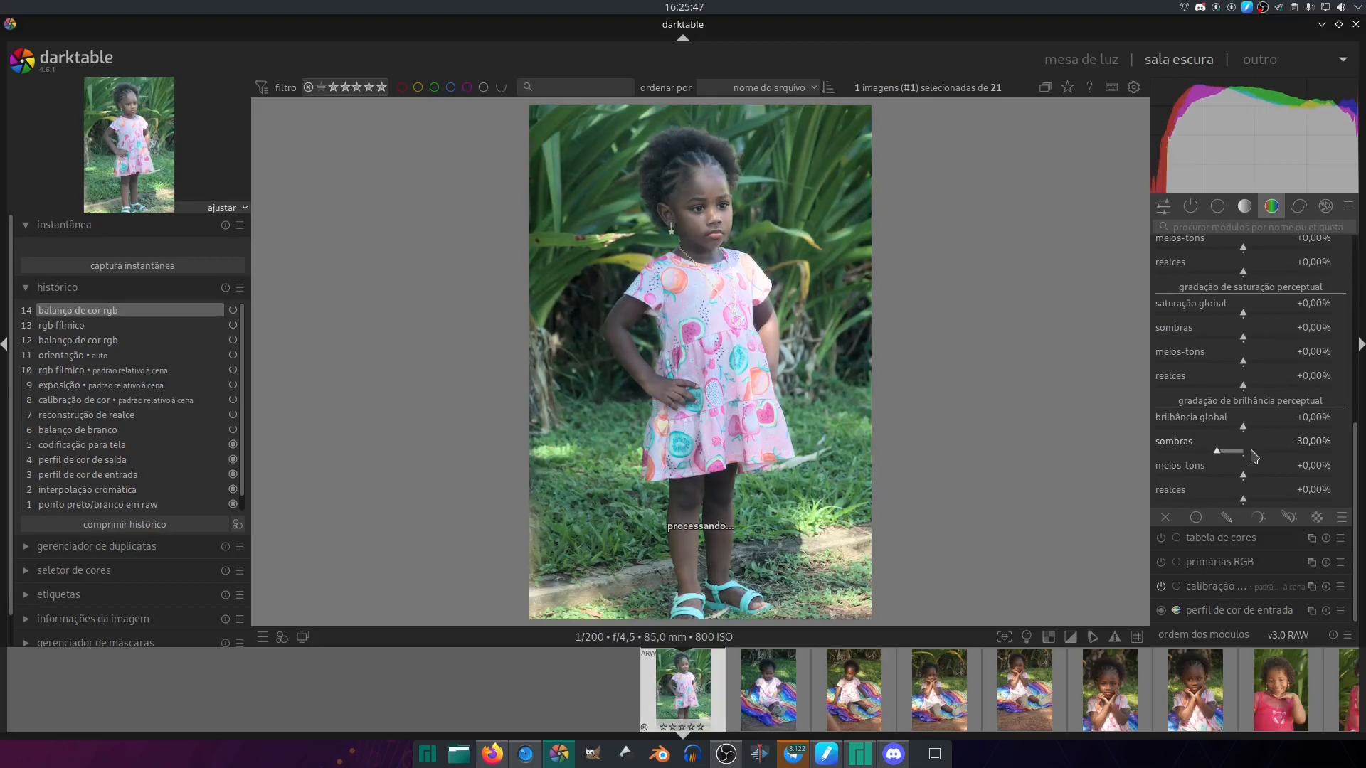
pyautogui.scroll(2, 1256, 457)
pyautogui.scroll(8, 1258, 478)
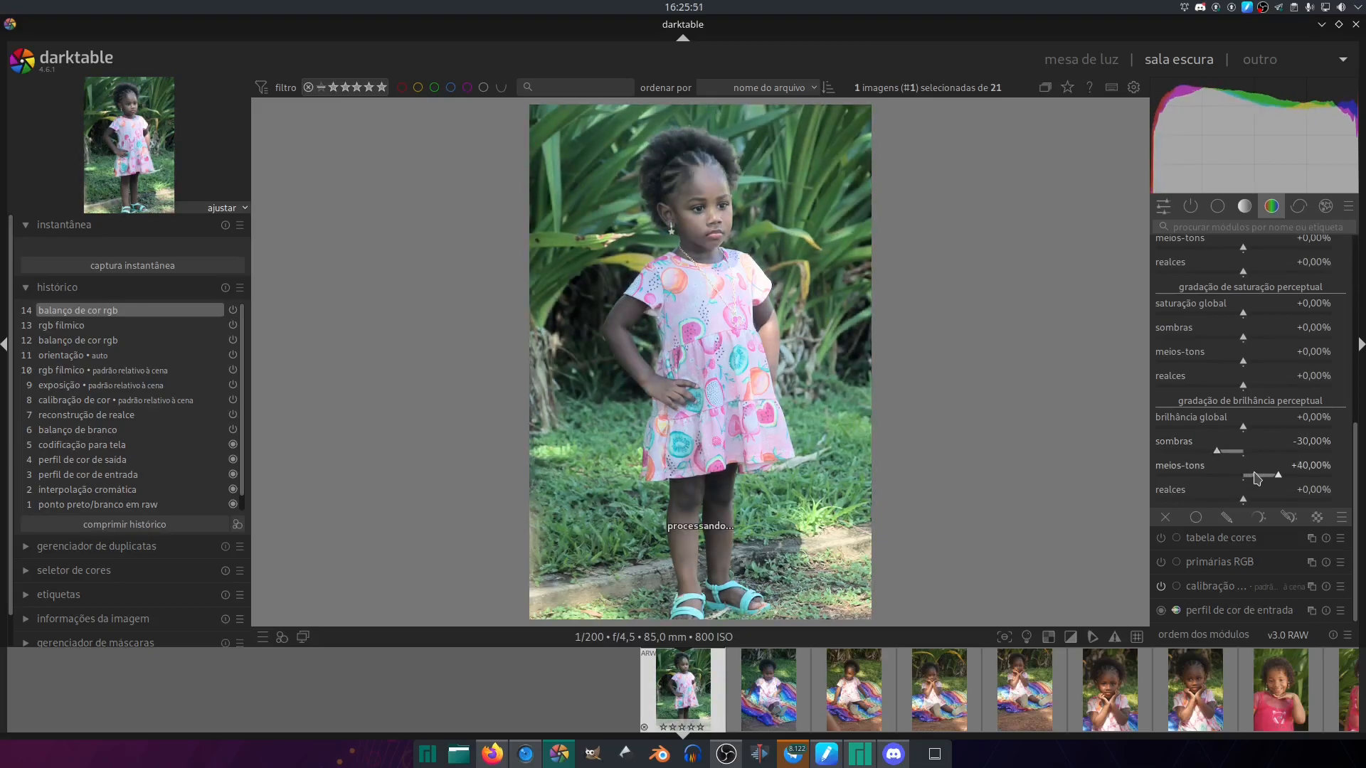
pyautogui.scroll(-2, 1257, 478)
pyautogui.scroll(-2, 1255, 478)
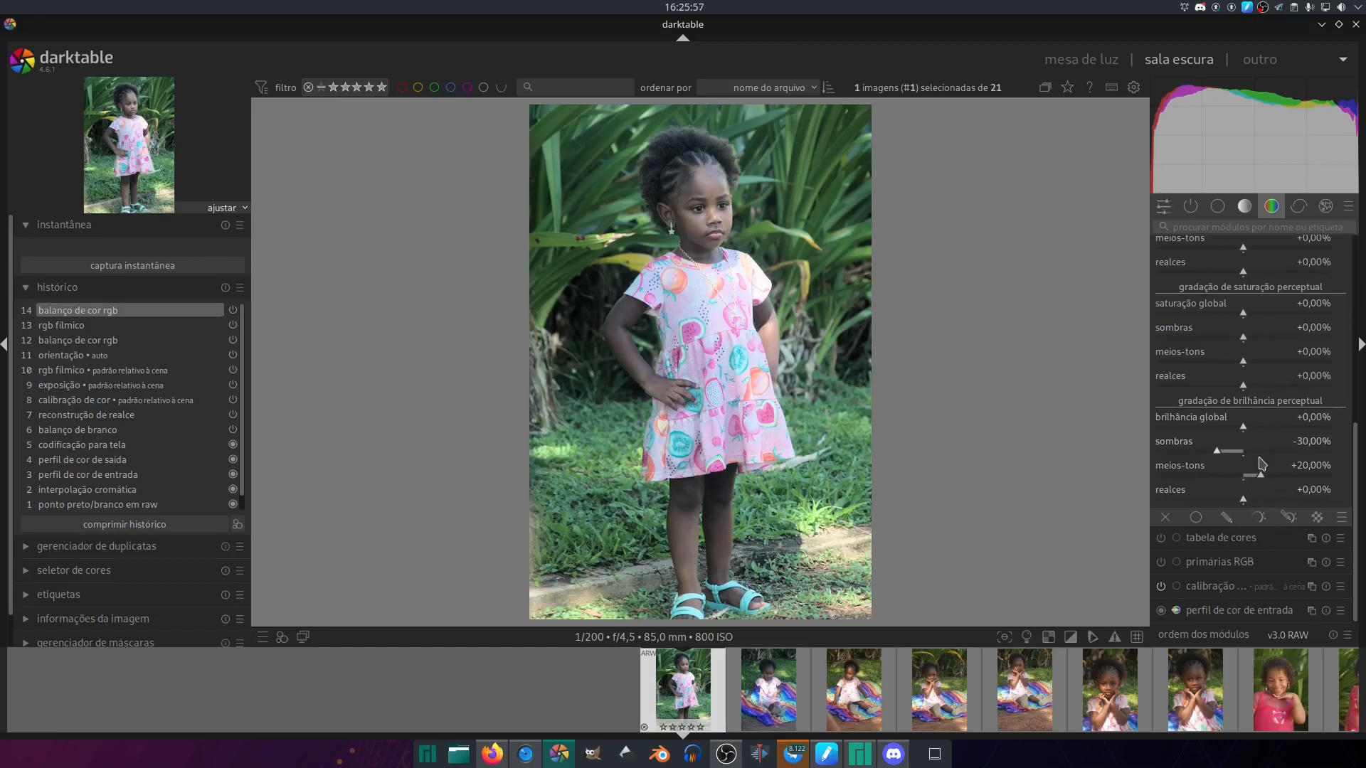
# - Return to the quick access modules and set the exposure to +0.400 EV and the global chroma to -20%
pyautogui.click(1163, 206)
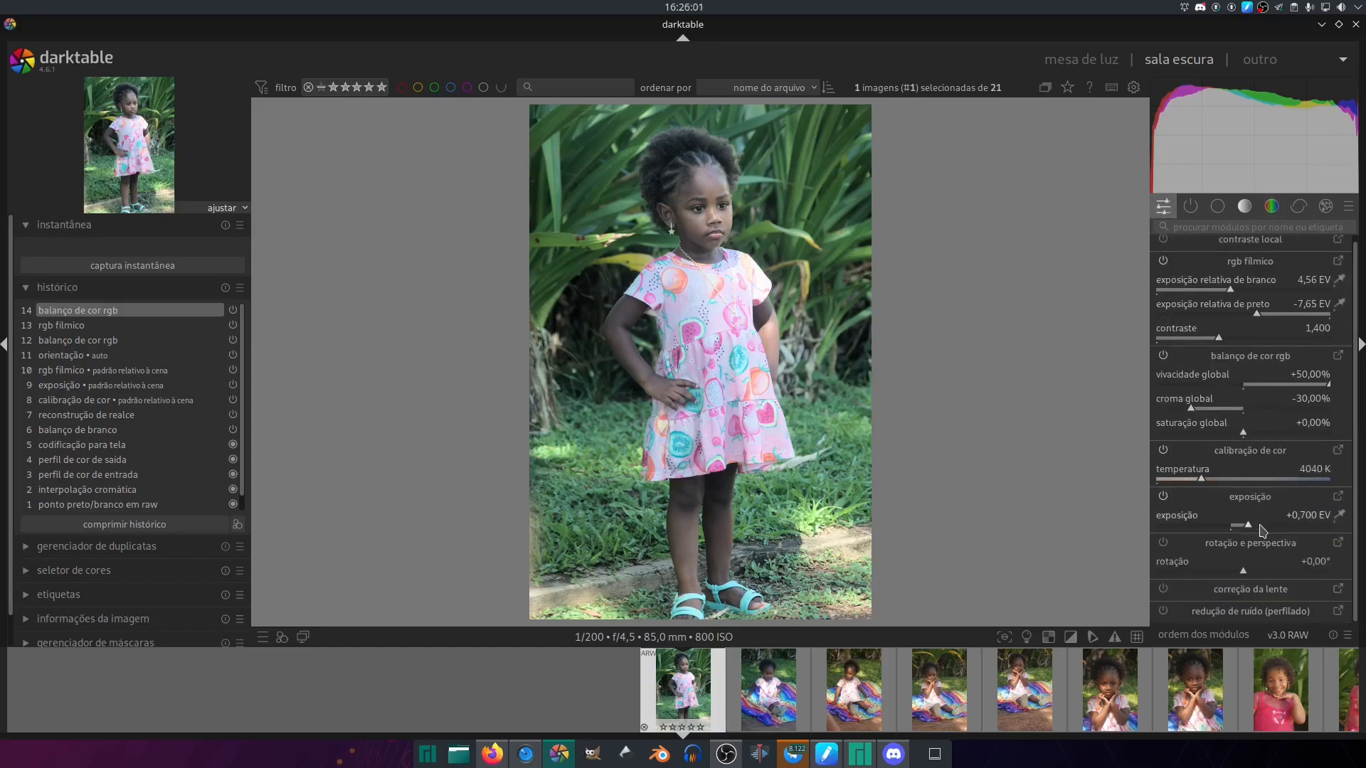
pyautogui.scroll(-1, 1291, 530)
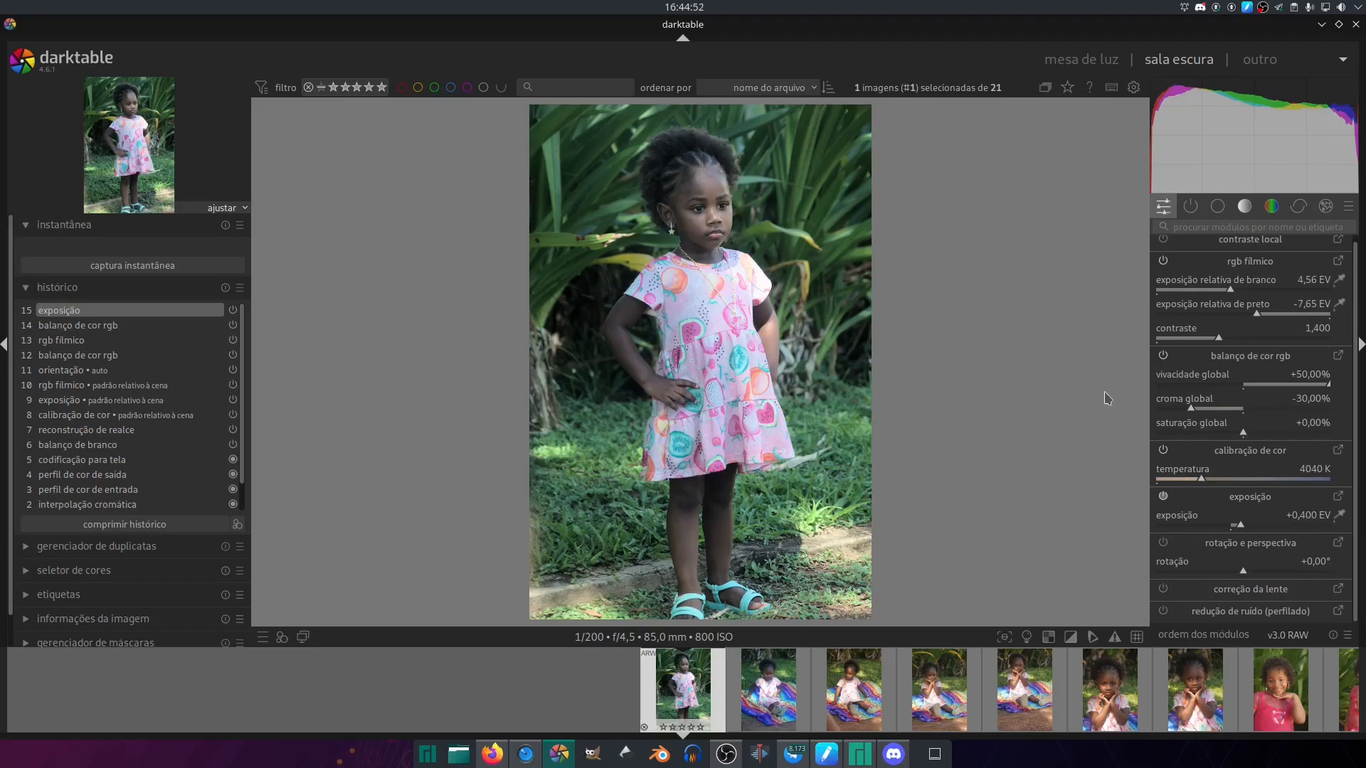
pyautogui.click(1200, 410)
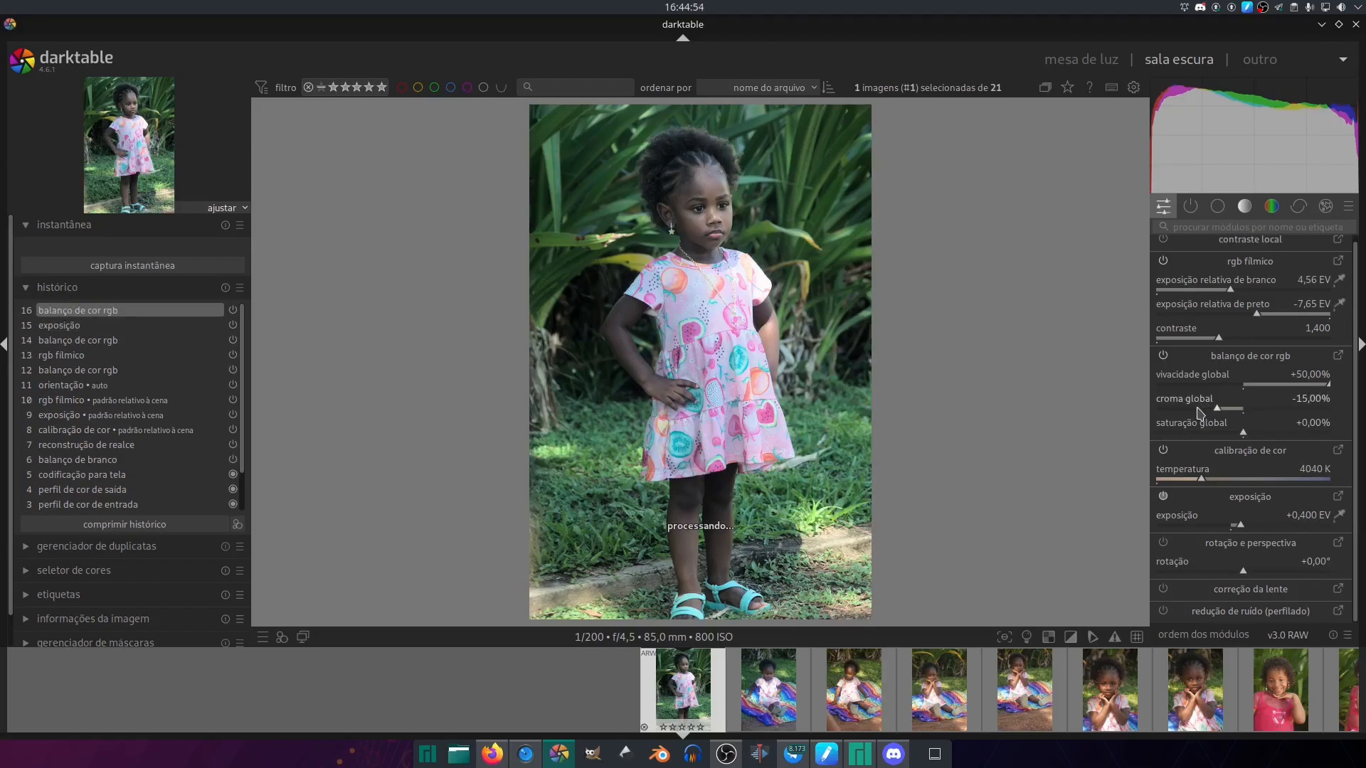
pyautogui.click(1200, 410)
pyautogui.click(1207, 409)
# - Collapse the history module and expand the image information module
pyautogui.click(72, 287)
pyautogui.click(113, 433)
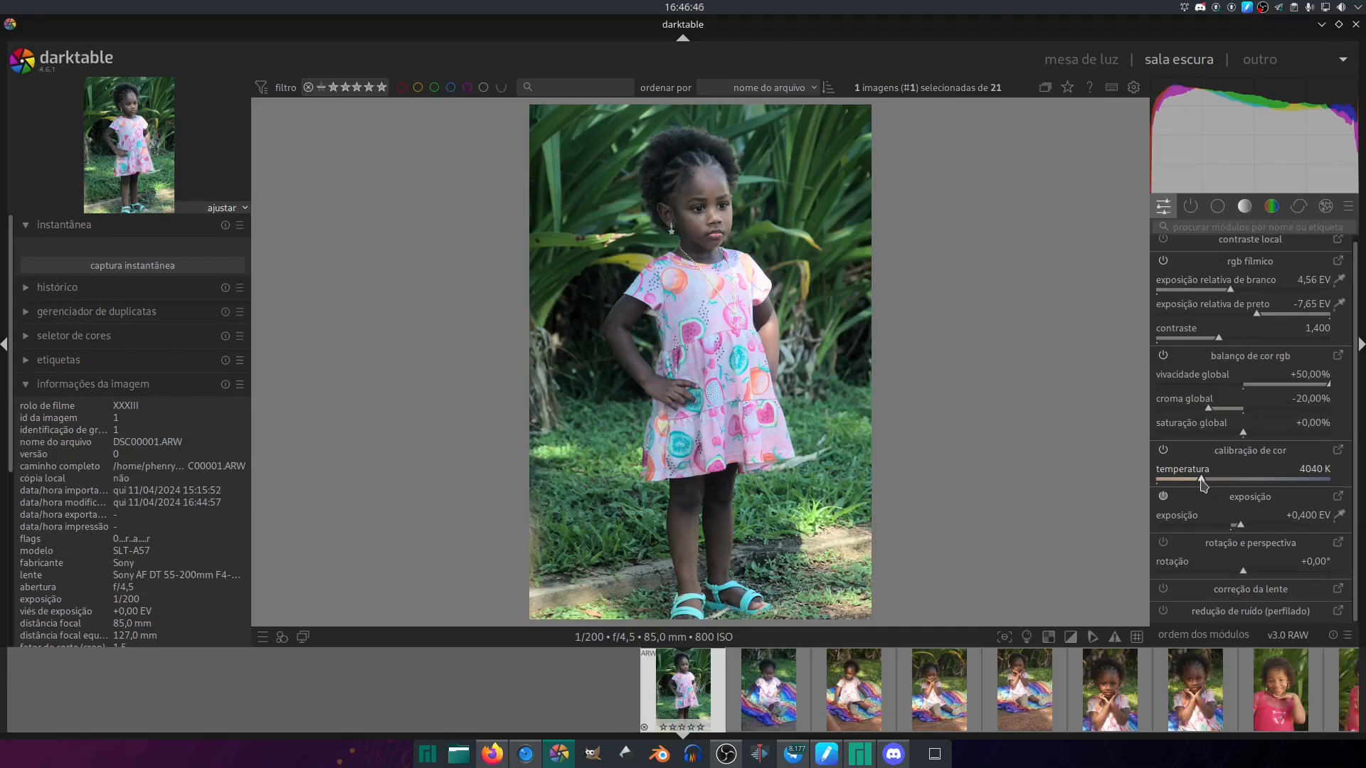
# - Warm up the photo by setting the color calibration temperature to 5054 K
pyautogui.scroll(1, 1203, 482)
pyautogui.moveTo(1211, 478); pyautogui.dragTo(1215, 477)
pyautogui.moveTo(1214, 481); pyautogui.dragTo(1339, 478)
pyautogui.moveTo(1229, 481); pyautogui.dragTo(1234, 479)
pyautogui.scroll(-3, 1234, 484)
pyautogui.scroll(2, 1234, 485)
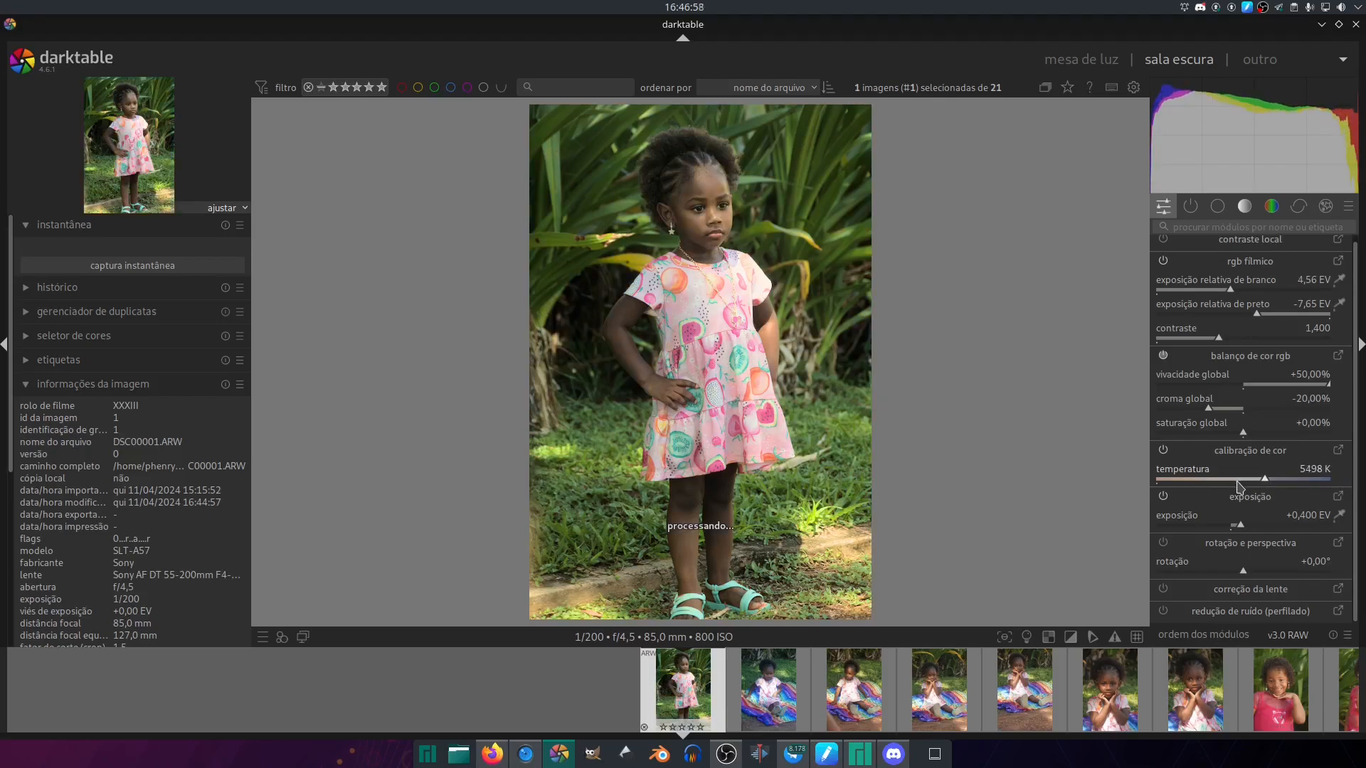
pyautogui.scroll(-5, 1227, 485)
pyautogui.scroll(-8, 1225, 485)
pyautogui.moveTo(1202, 490); pyautogui.dragTo(1219, 491)
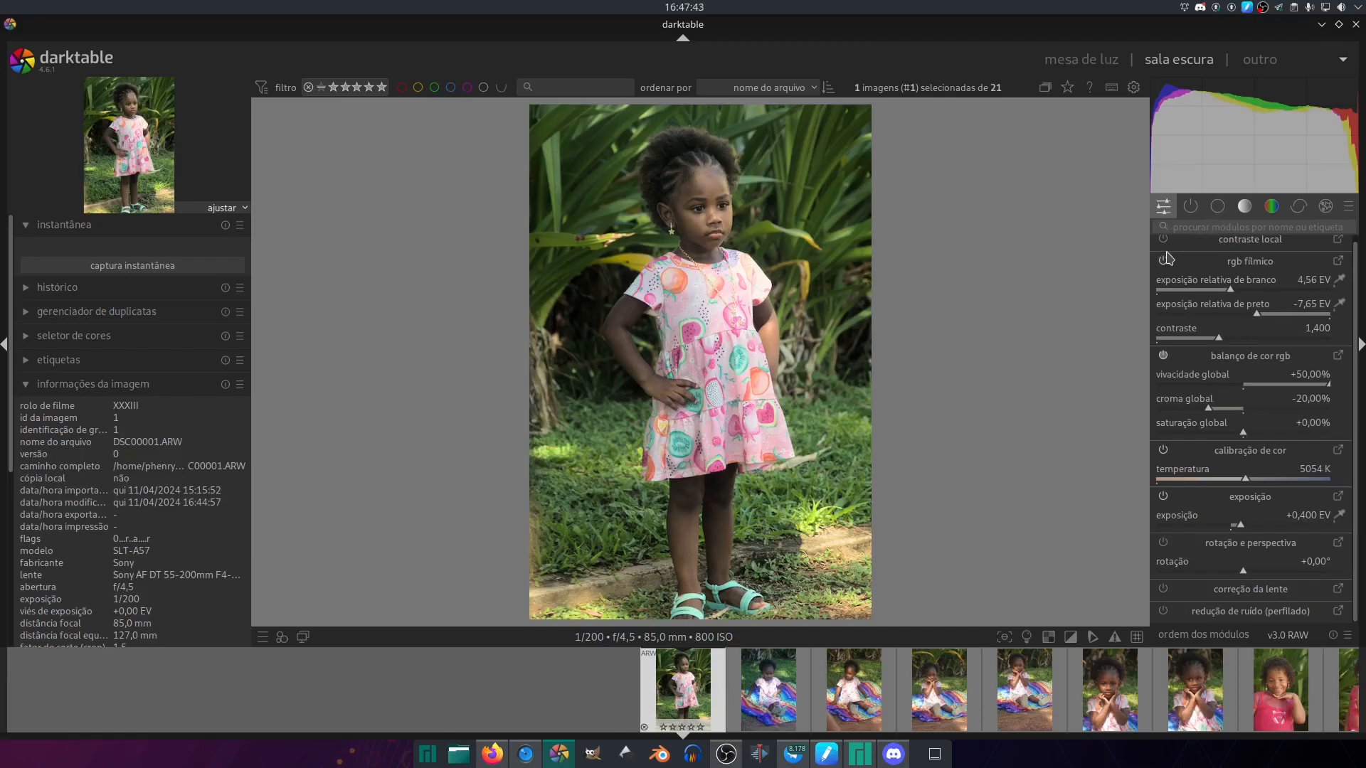
# - Switch to the next photo, DSC00002.ARW, and set its color calibration temperature to 5028 K
pyautogui.press('space')
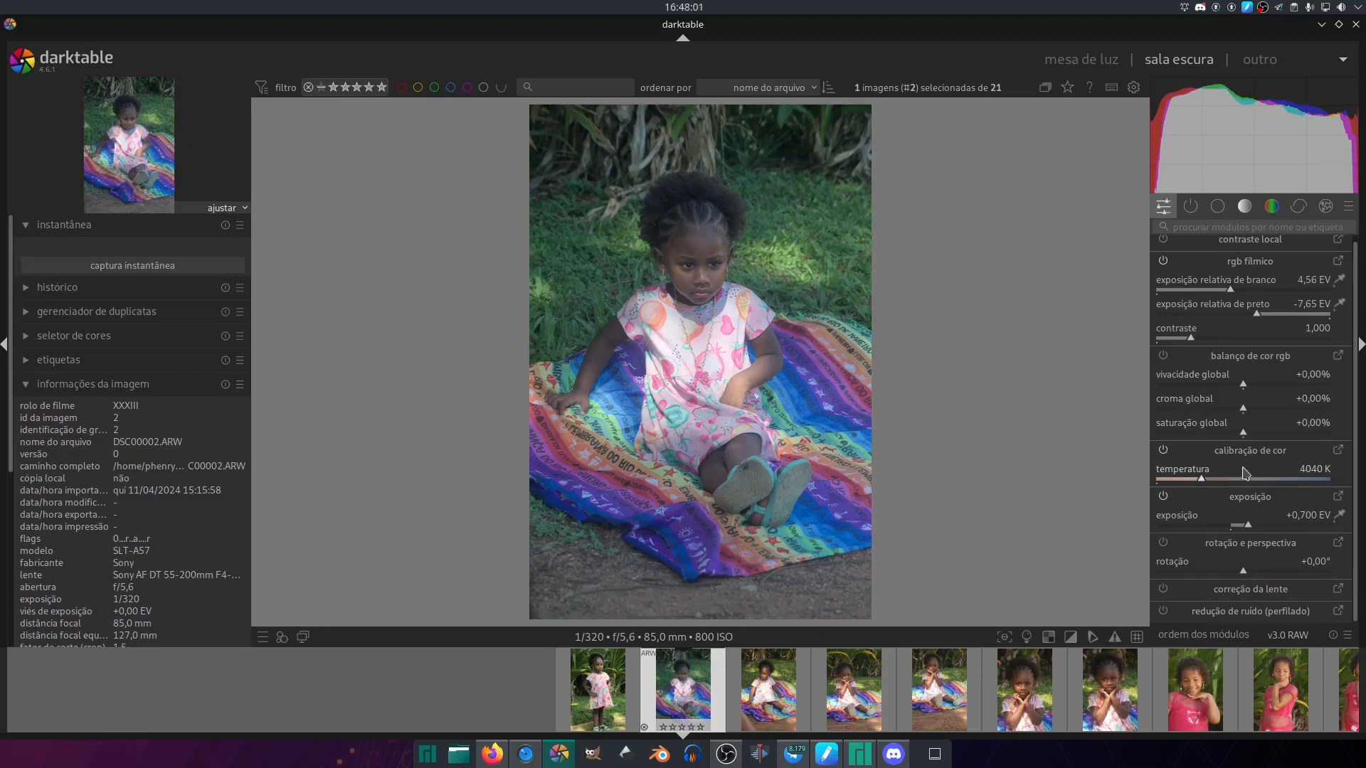
pyautogui.scroll(1, 1241, 482)
pyautogui.moveTo(1249, 480); pyautogui.dragTo(1352, 476)
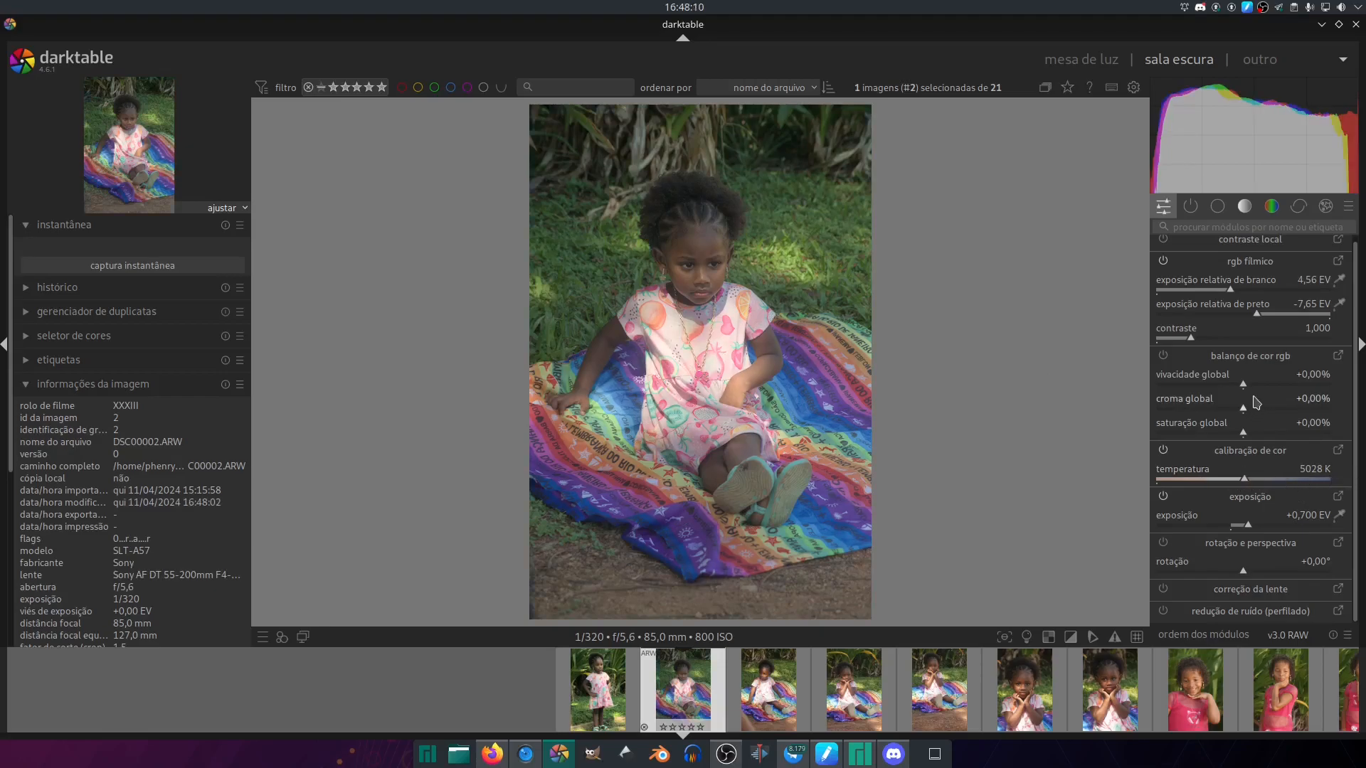
# - Set the color balance rgb global vibrance to +50% and the global chroma to -20% for DSC00002.ARW
pyautogui.moveTo(1244, 384); pyautogui.dragTo(1331, 386)
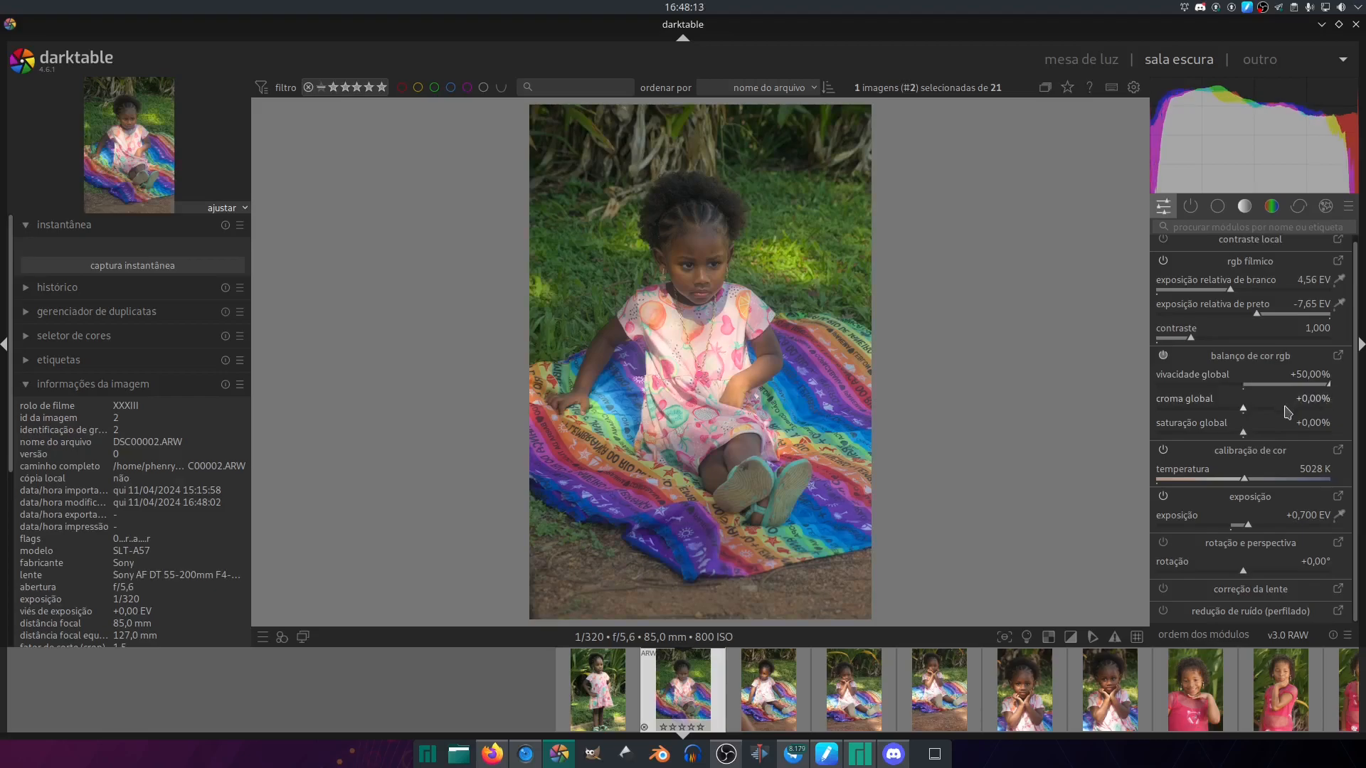
pyautogui.scroll(-3, 1288, 412)
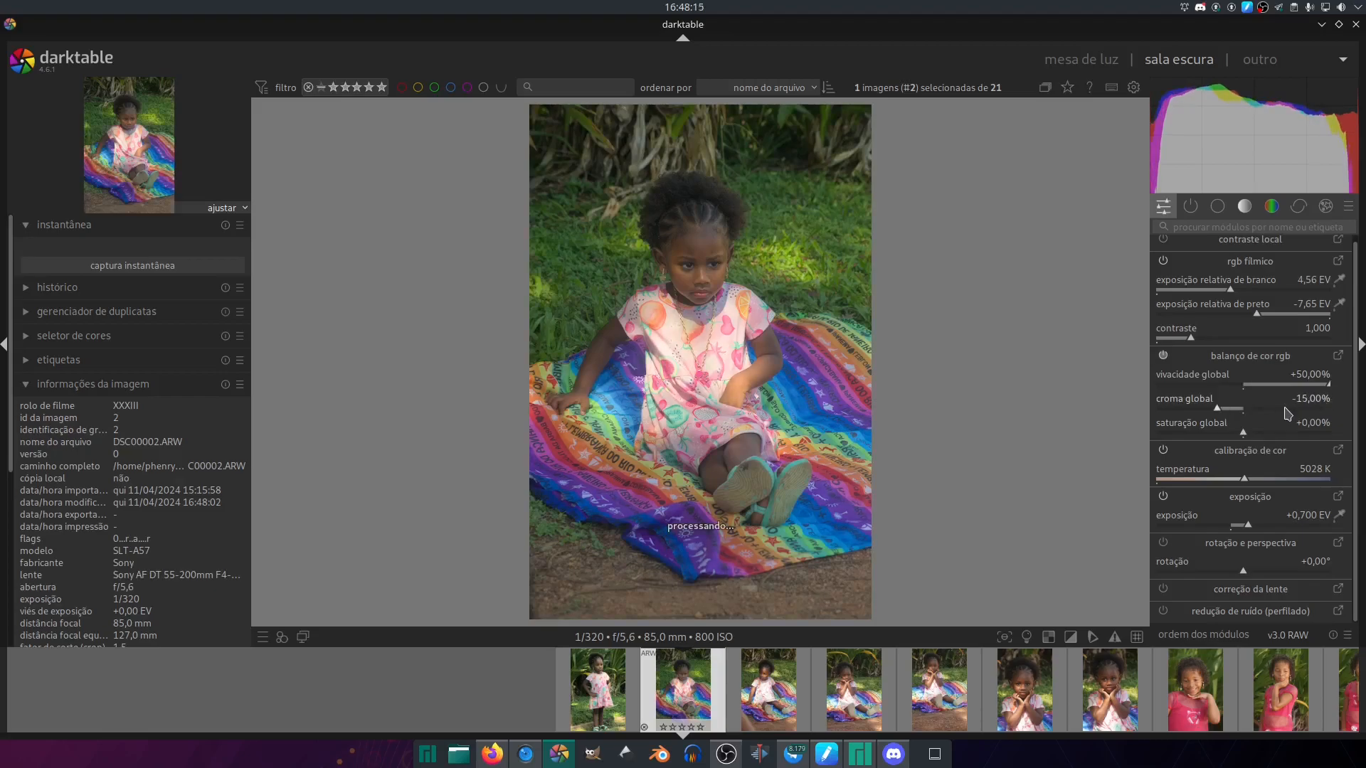
pyautogui.scroll(-1, 1288, 412)
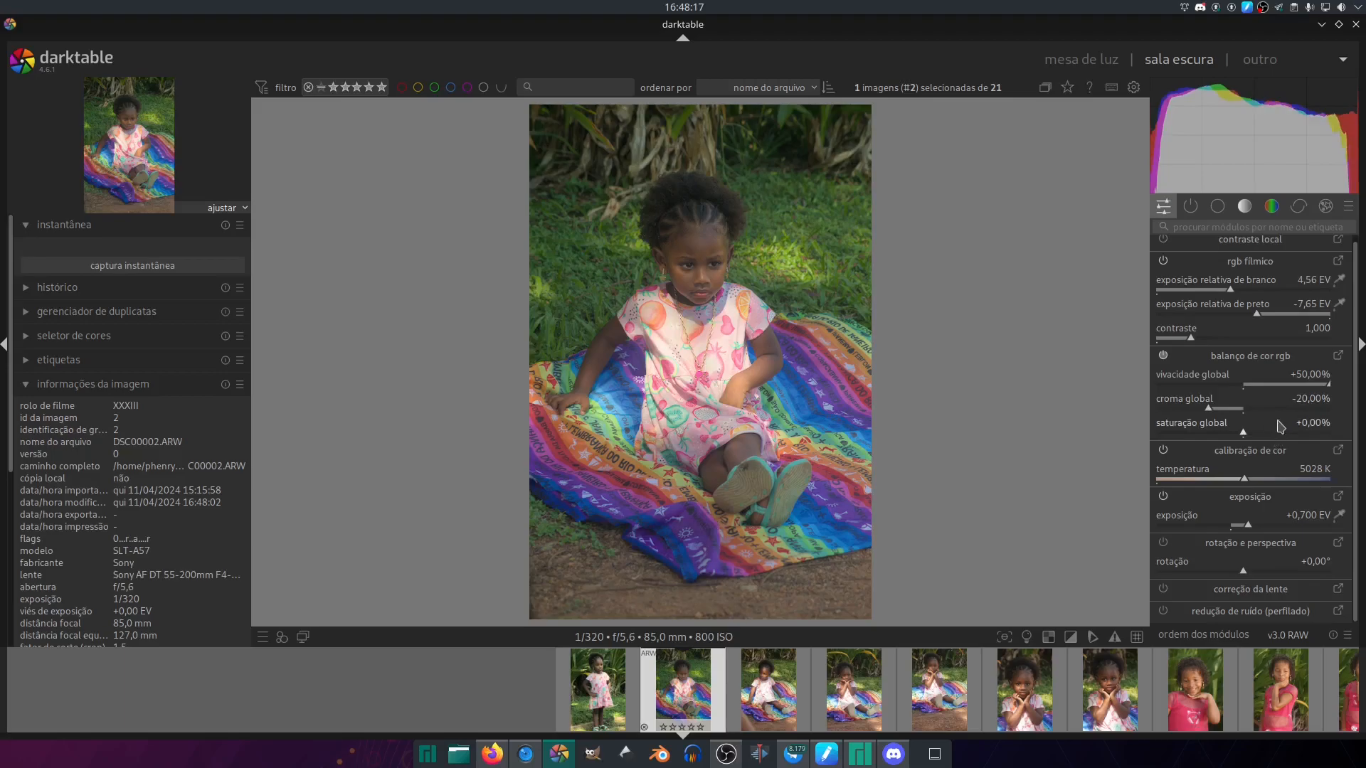
# - In the full color balance rgb module, set the perceptual brilliance shadows to -30% and raise the mid-tones
pyautogui.click(1338, 355)
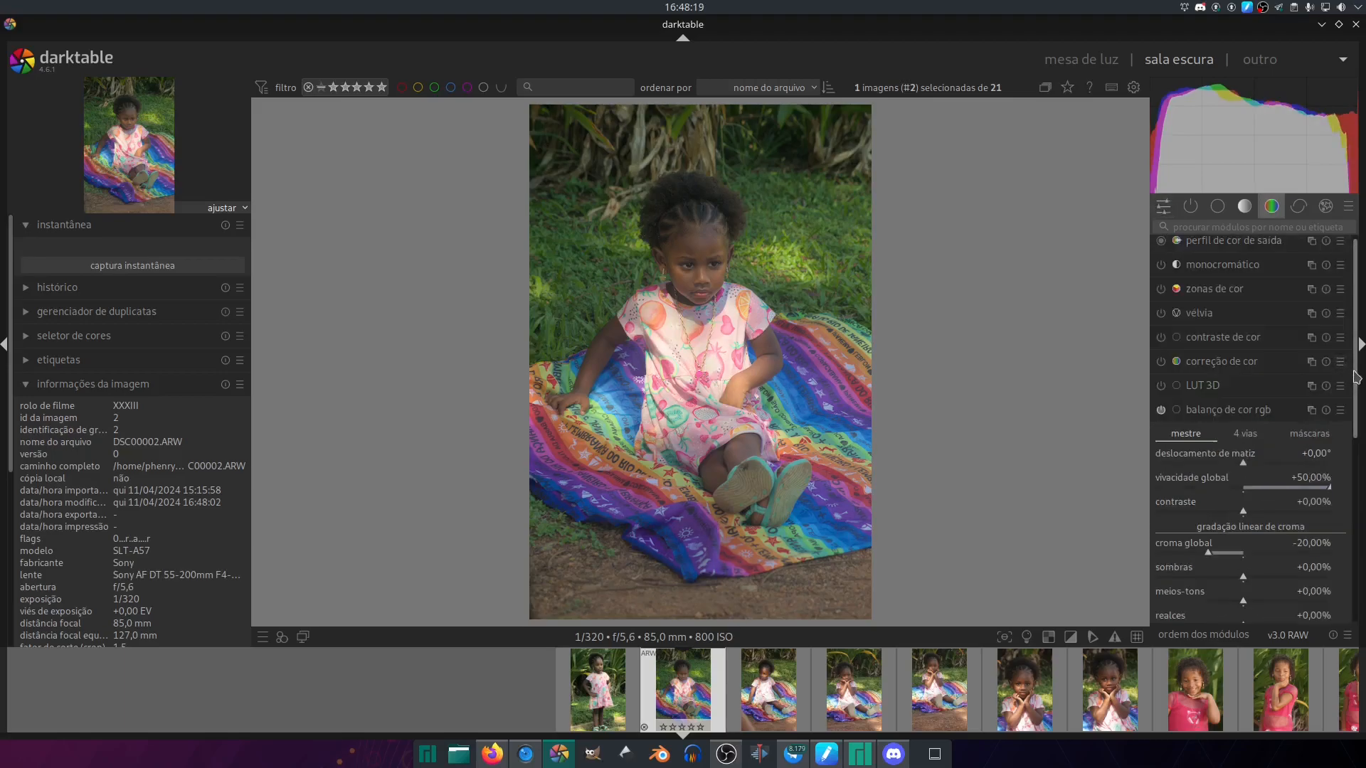
pyautogui.scroll(-5, 1357, 377)
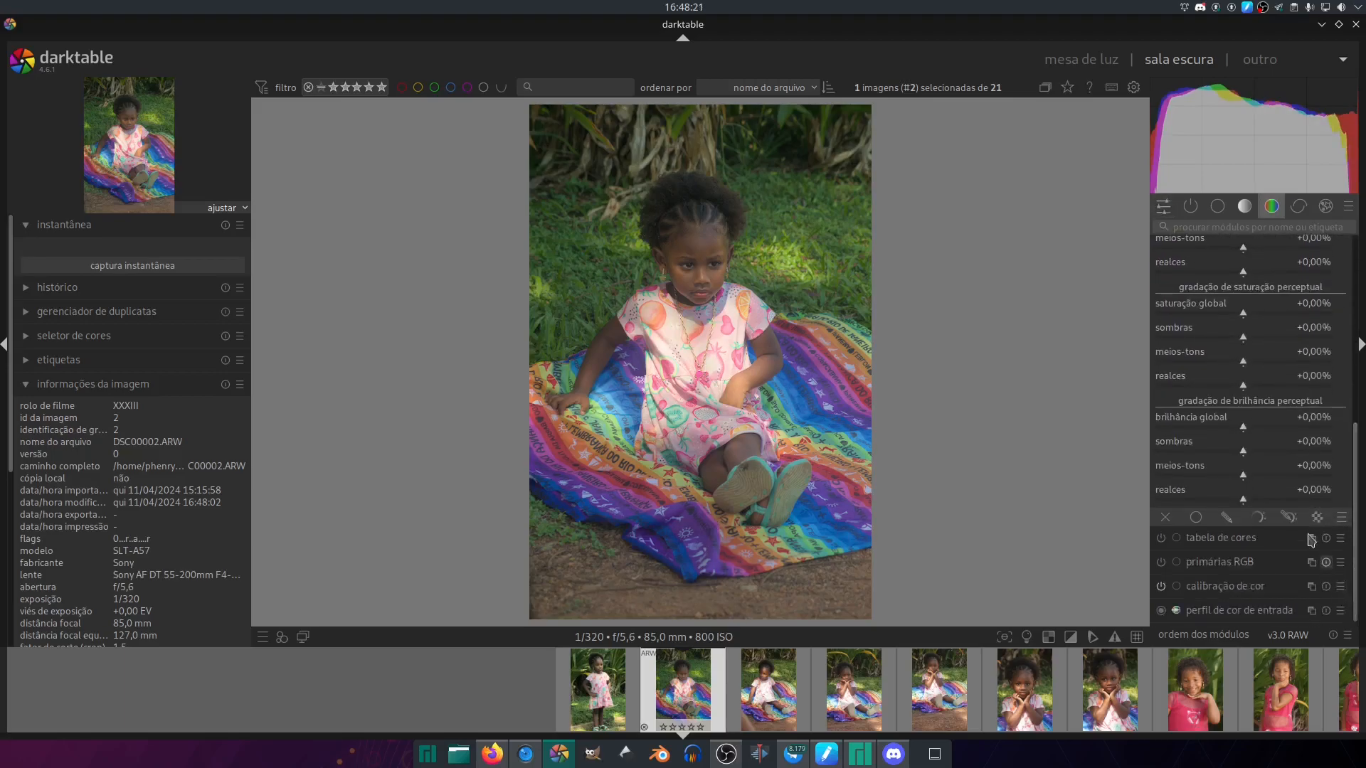
pyautogui.scroll(-2, 1275, 458)
pyautogui.scroll(-2, 1275, 457)
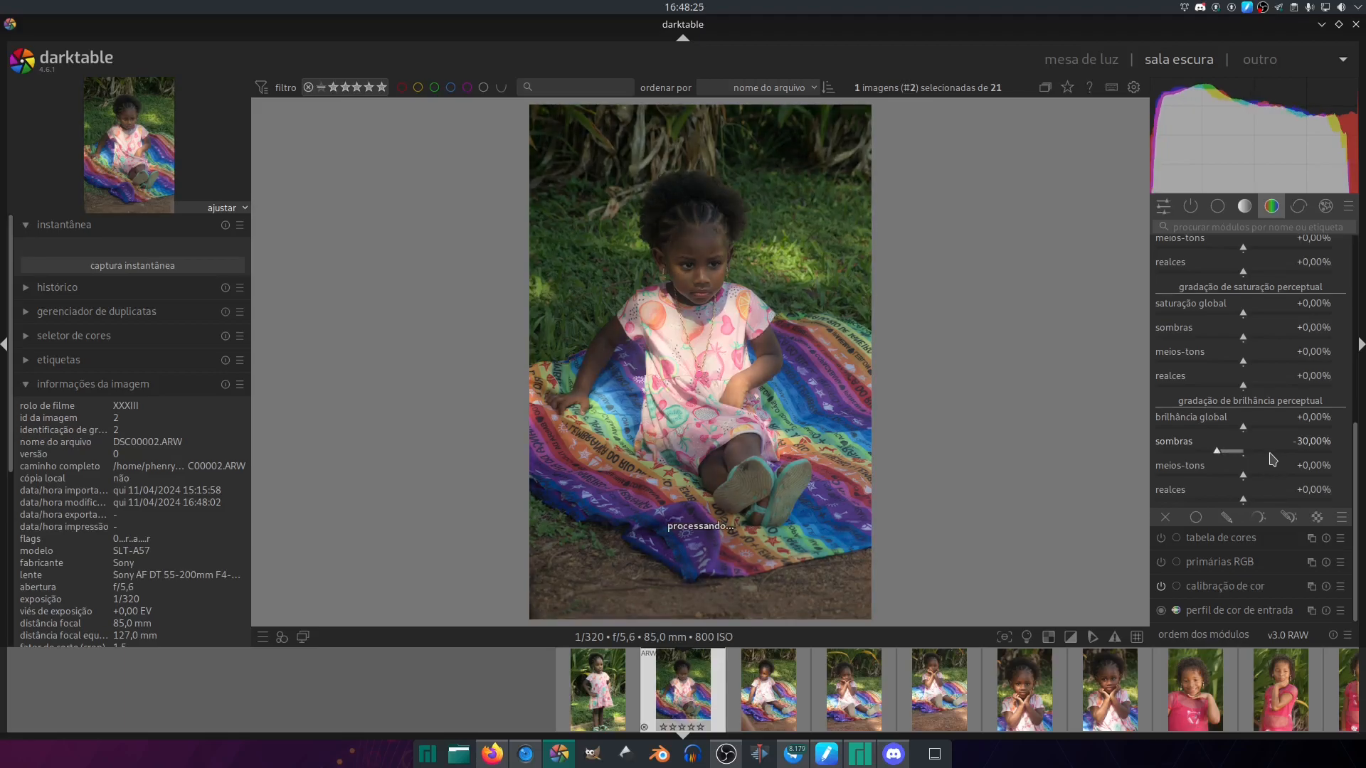
pyautogui.scroll(3, 1273, 482)
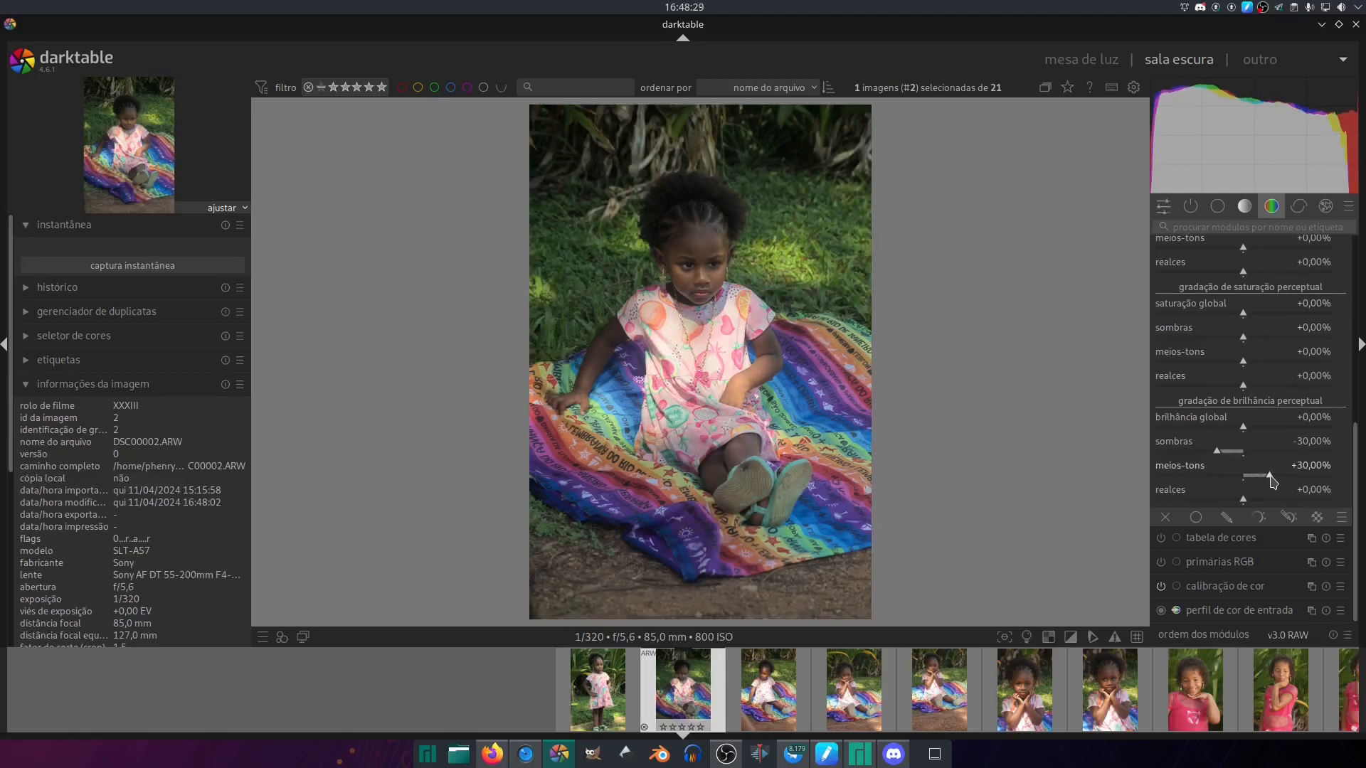
pyautogui.scroll(-1, 1274, 482)
# - Return to the quick access modules and set the filmic rgb contrast to 1.400 and the exposure to +1.205 EV
pyautogui.click(1164, 206)
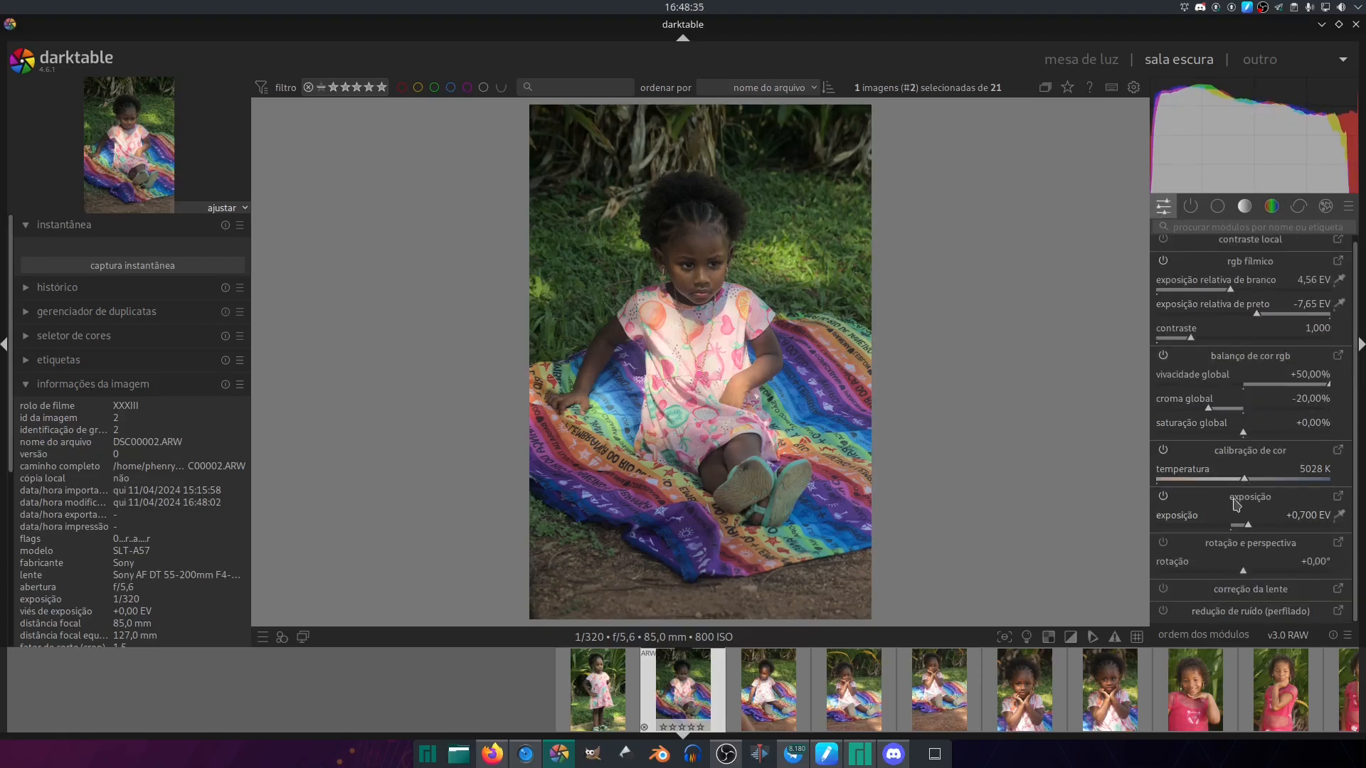
pyautogui.scroll(4, 1203, 340)
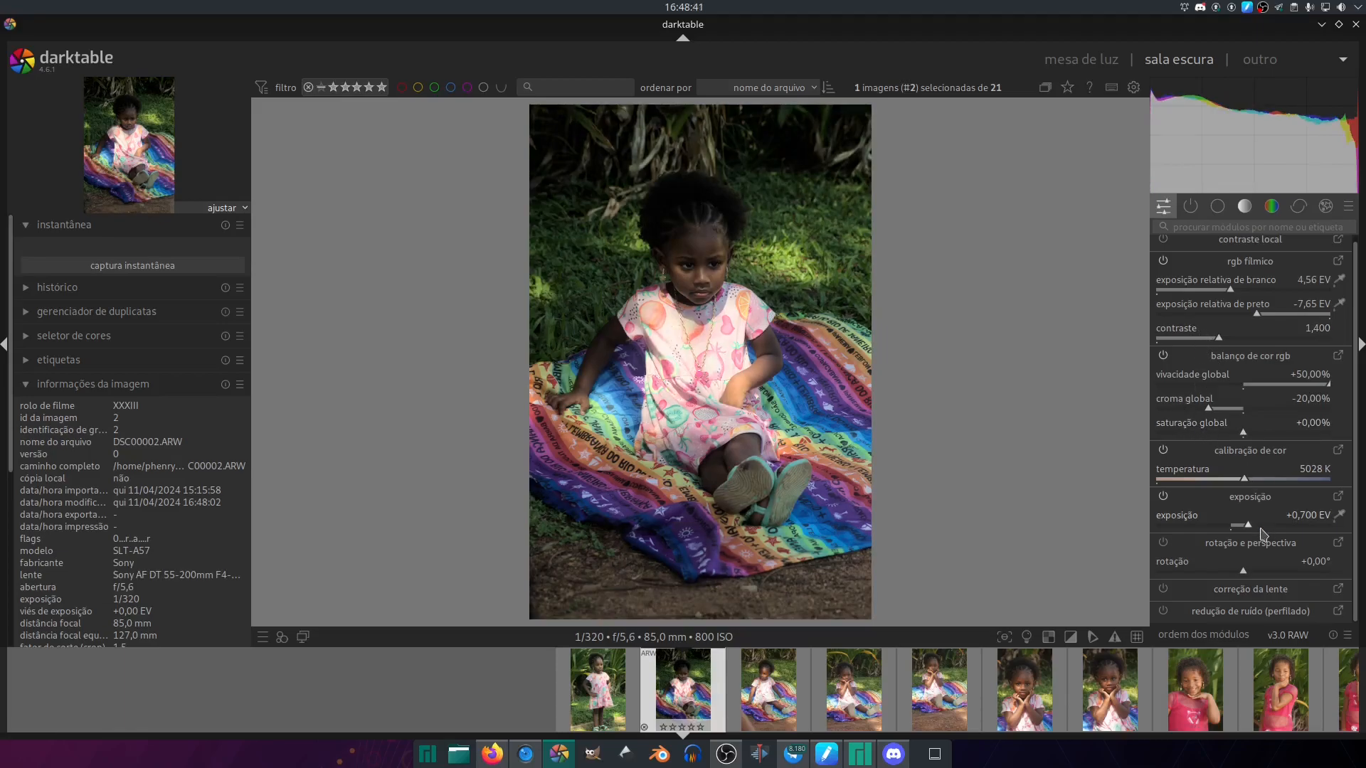
pyautogui.scroll(15, 1256, 532)
pyautogui.scroll(-5, 1256, 530)
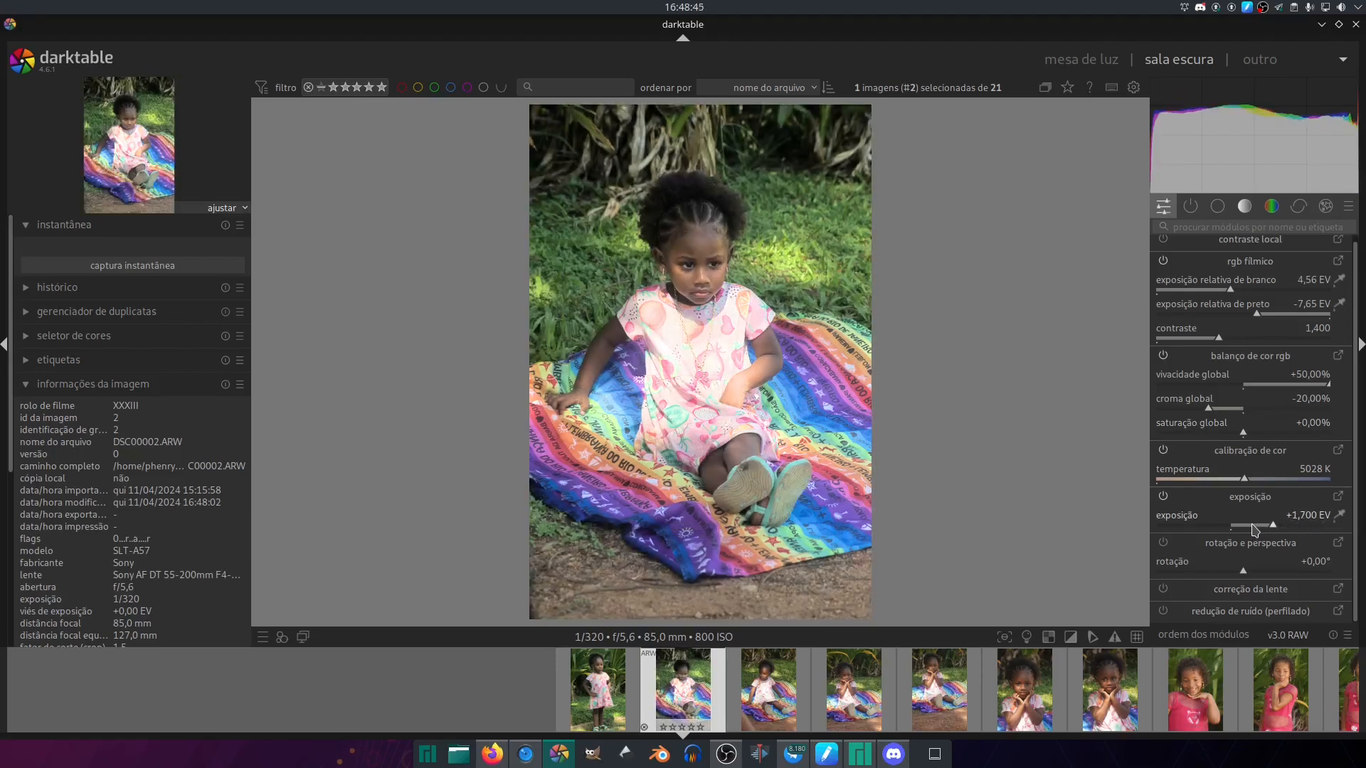
pyautogui.scroll(-3, 1256, 530)
pyautogui.moveTo(1182, 521); pyautogui.dragTo(1148, 524)
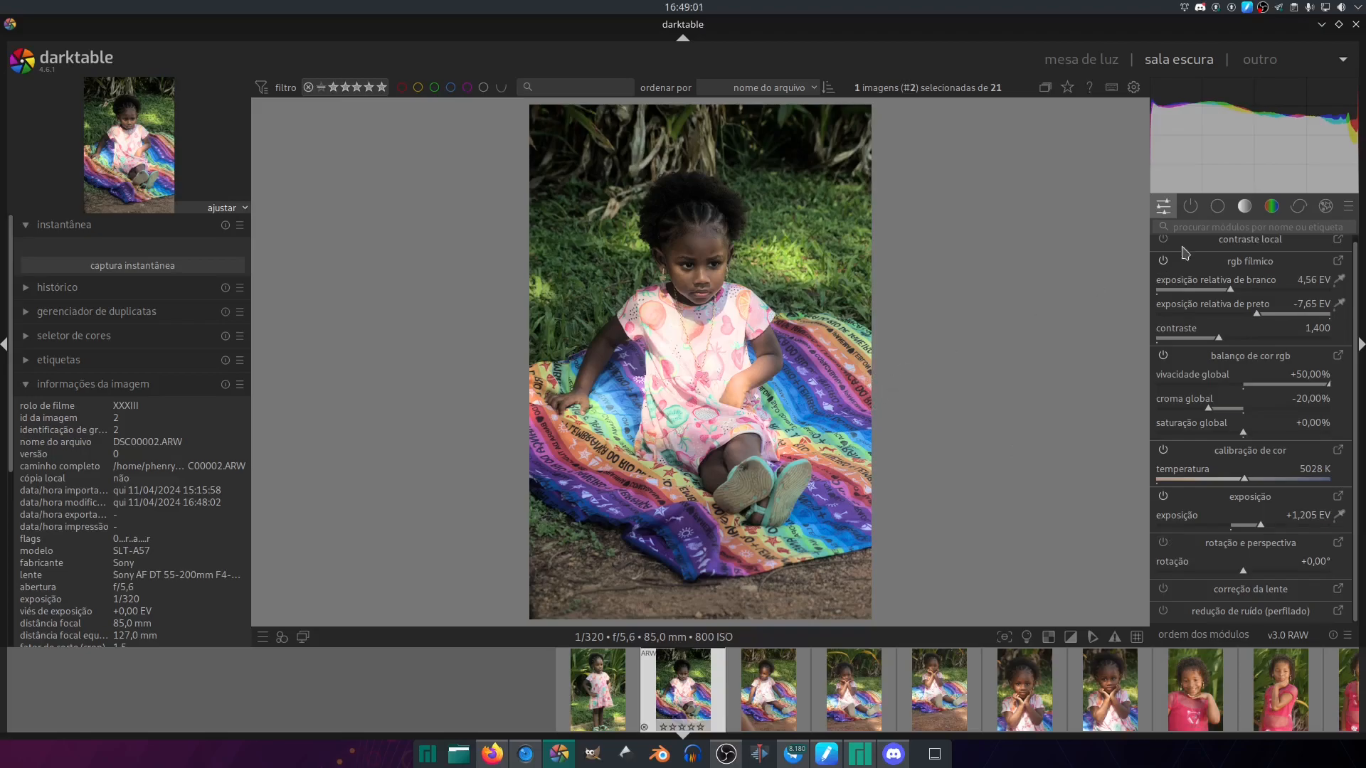
# - Open the crop module for DSC00002.ARW and set its aspect ratio to the original image's
pyautogui.click(1216, 209)
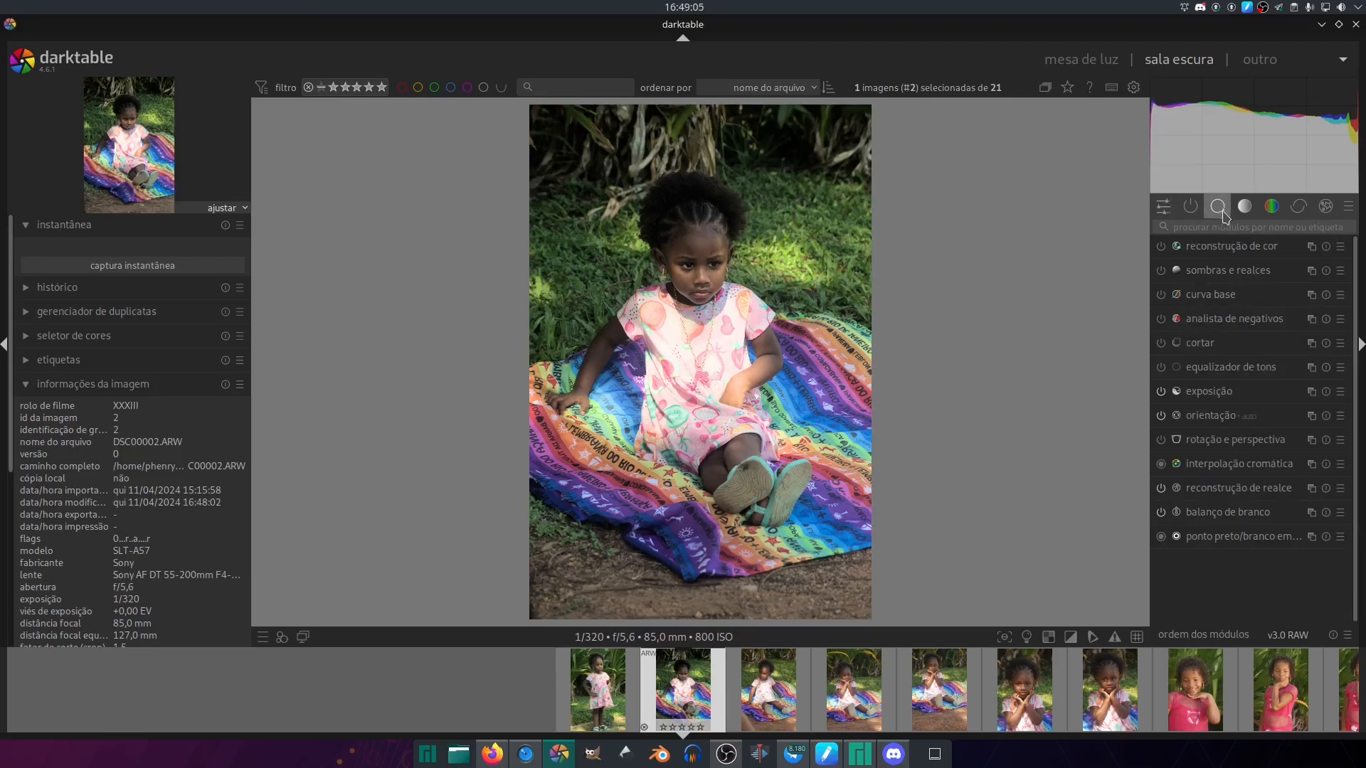
pyautogui.click(1225, 344)
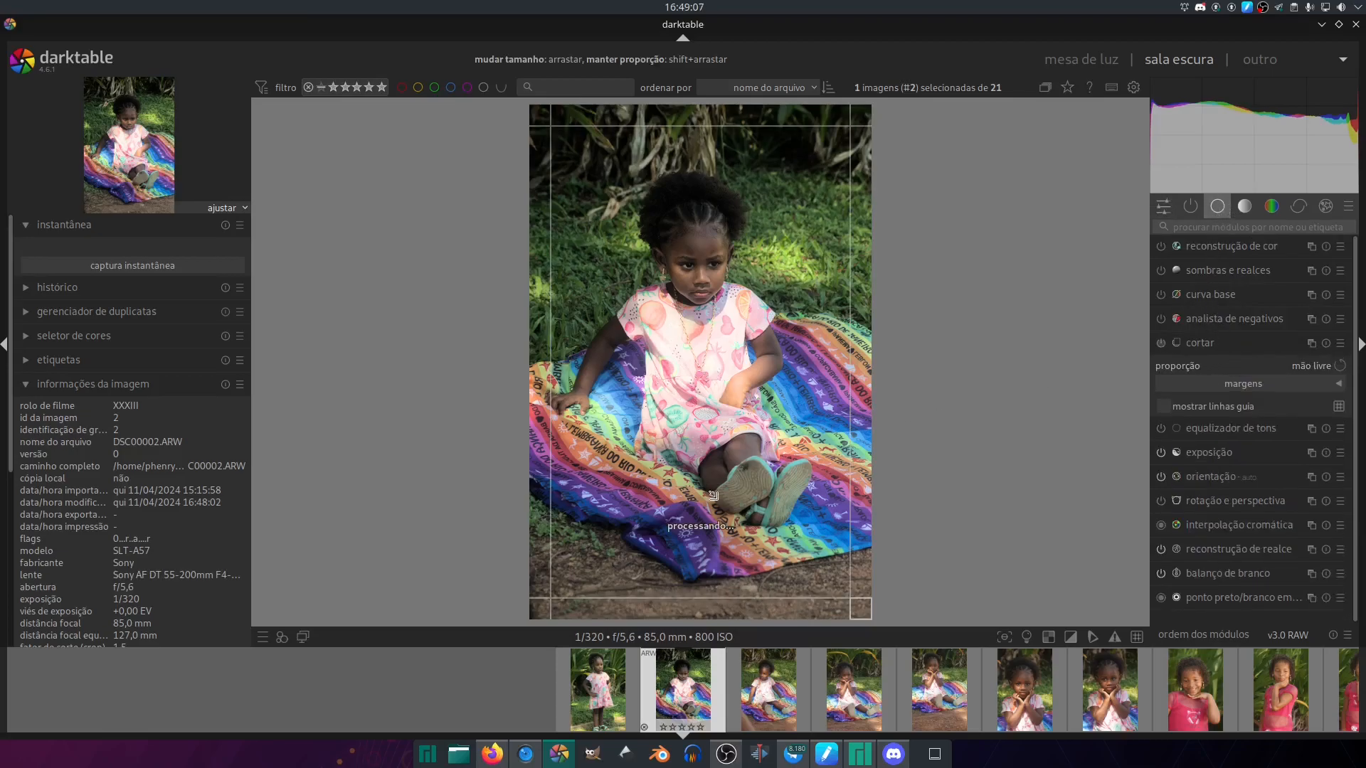
pyautogui.click(1258, 228)
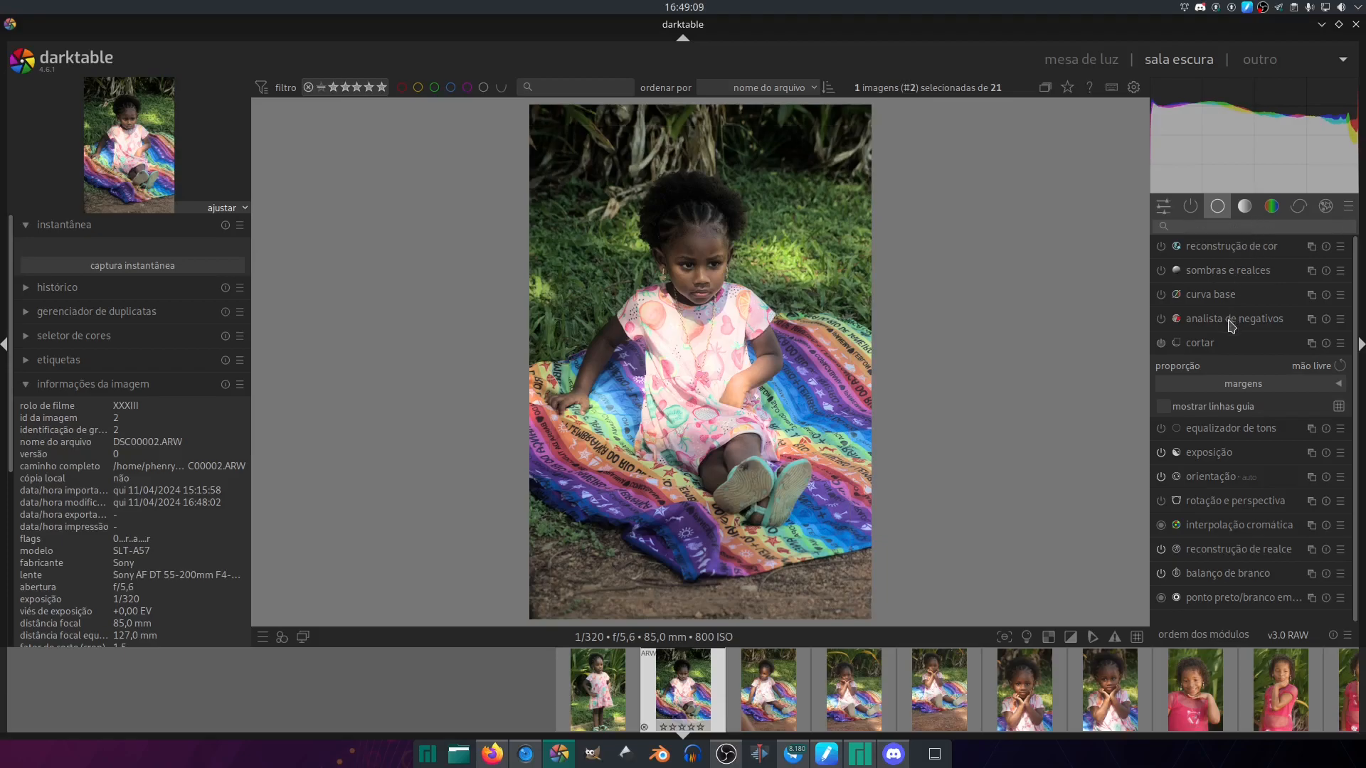
pyautogui.moveTo(713, 608)
pyautogui.mouseDown()
pyautogui.moveTo(719, 494)
pyautogui.moveTo(717, 604)
pyautogui.mouseUp()
pyautogui.click(1309, 367)
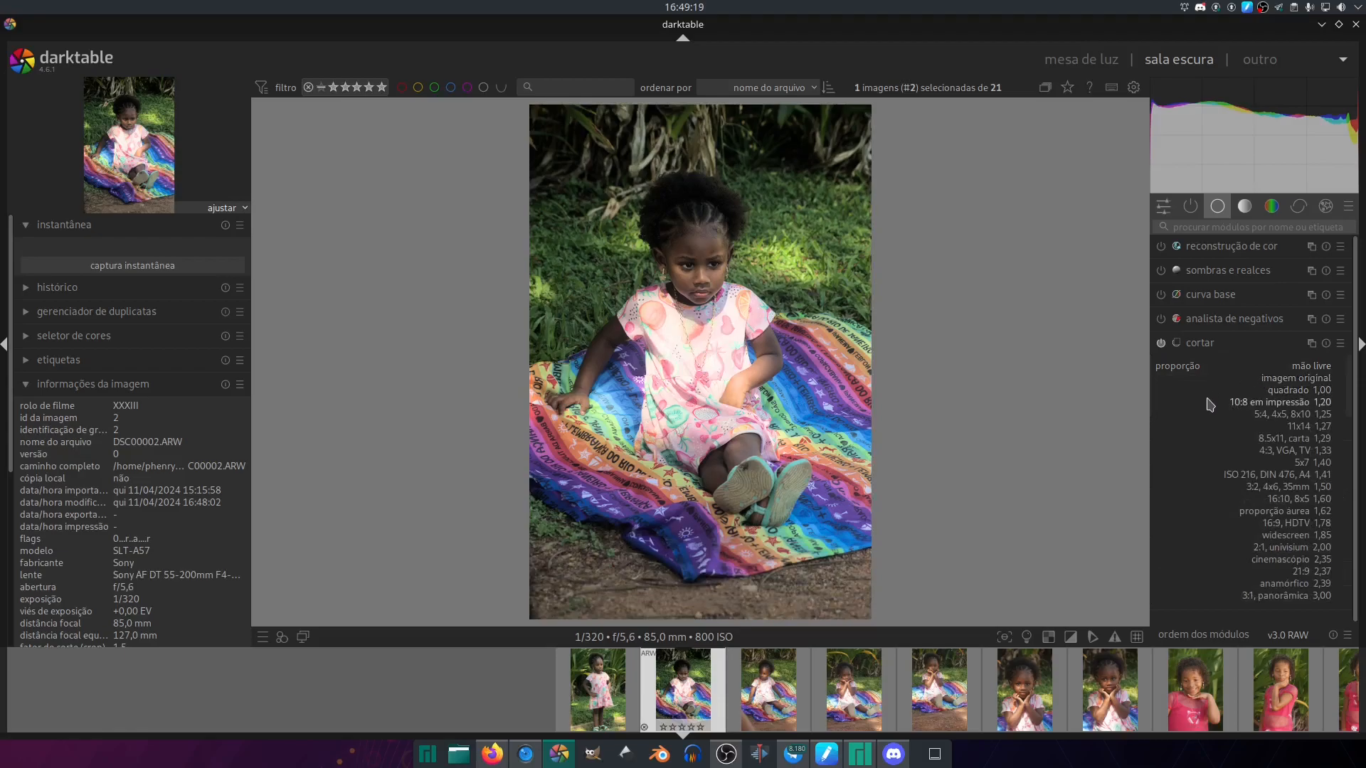
pyautogui.click(1295, 379)
# - Crop the photo more tightly around the seated girl, trimming all four sides, and apply the crop
pyautogui.moveTo(704, 606); pyautogui.dragTo(700, 554)
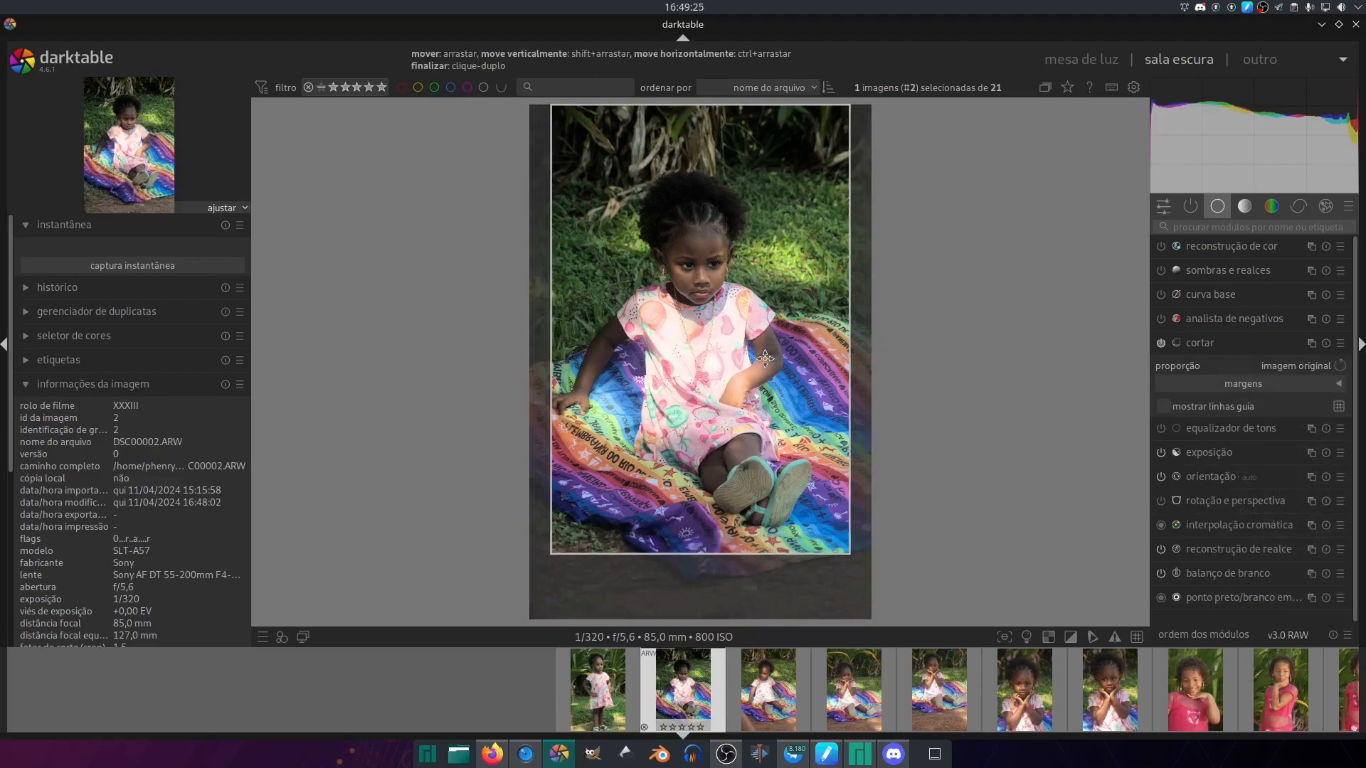
pyautogui.moveTo(763, 360); pyautogui.dragTo(742, 359)
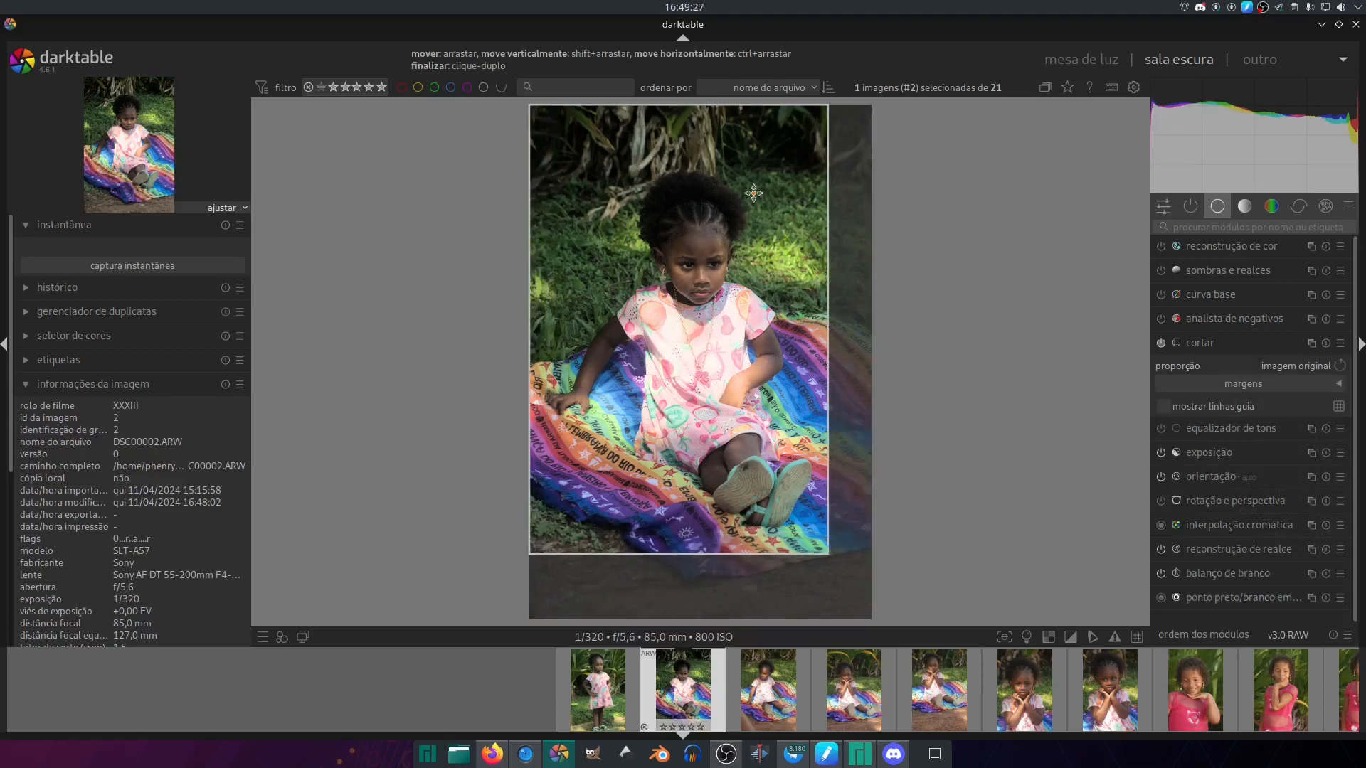
pyautogui.moveTo(711, 129); pyautogui.dragTo(710, 154)
pyautogui.moveTo(709, 358); pyautogui.dragTo(707, 375)
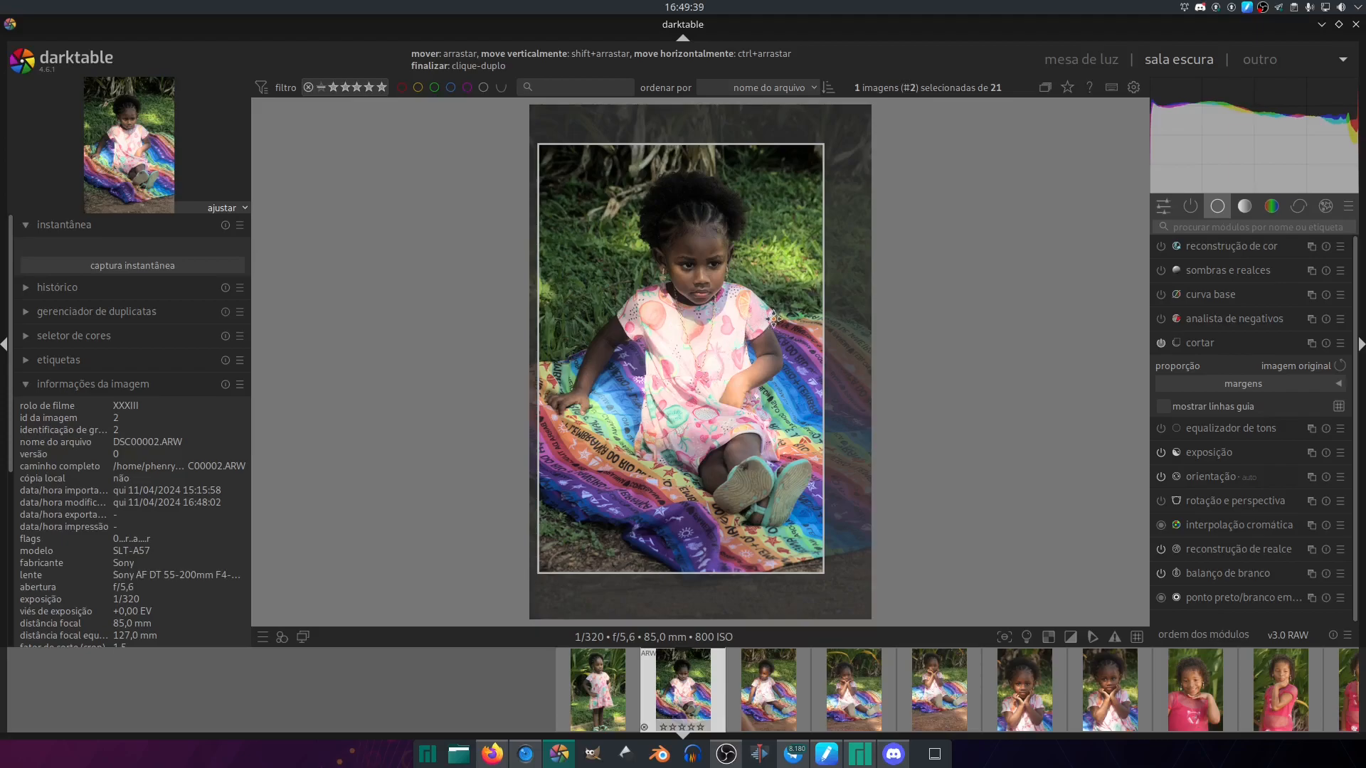
pyautogui.click(1215, 343)
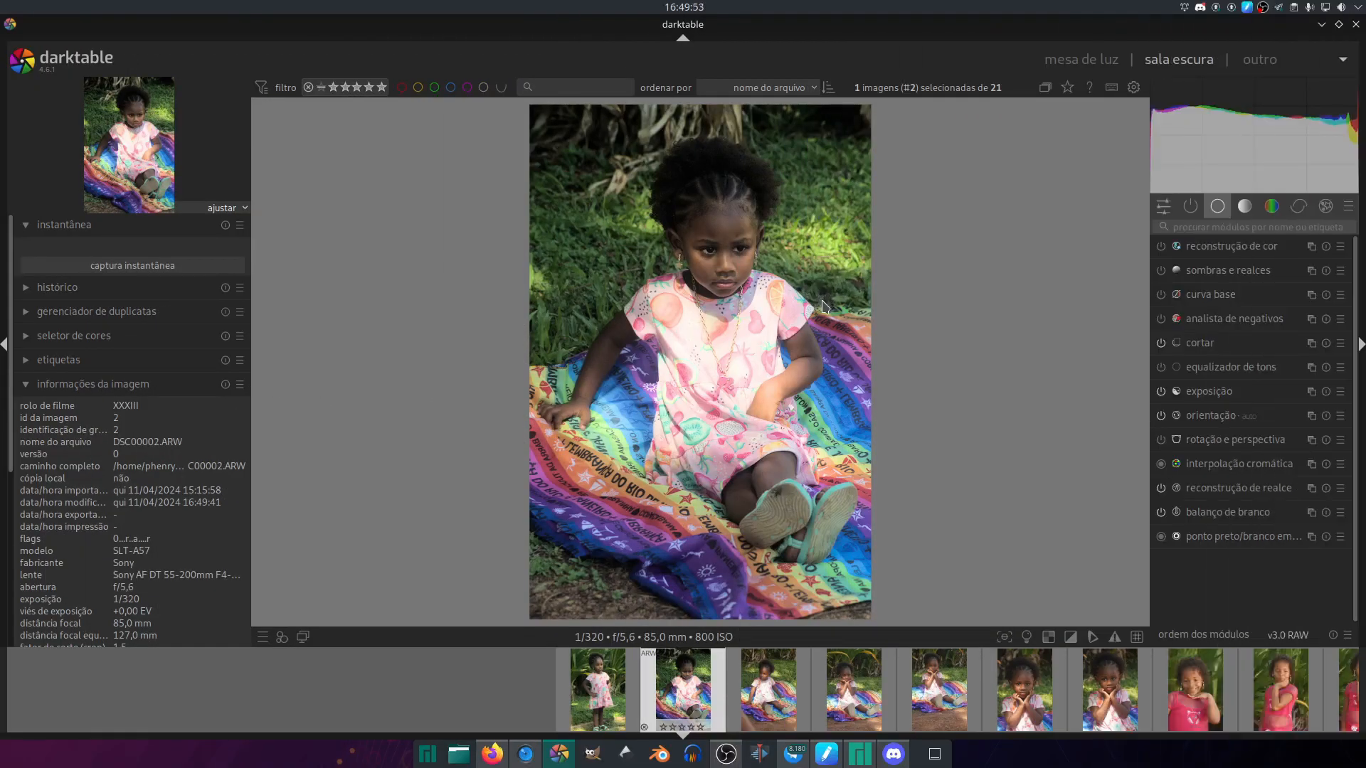
# - Collapse the image information and snapshot sections, return to the quick access modules, and expand the editing history
pyautogui.click(151, 386)
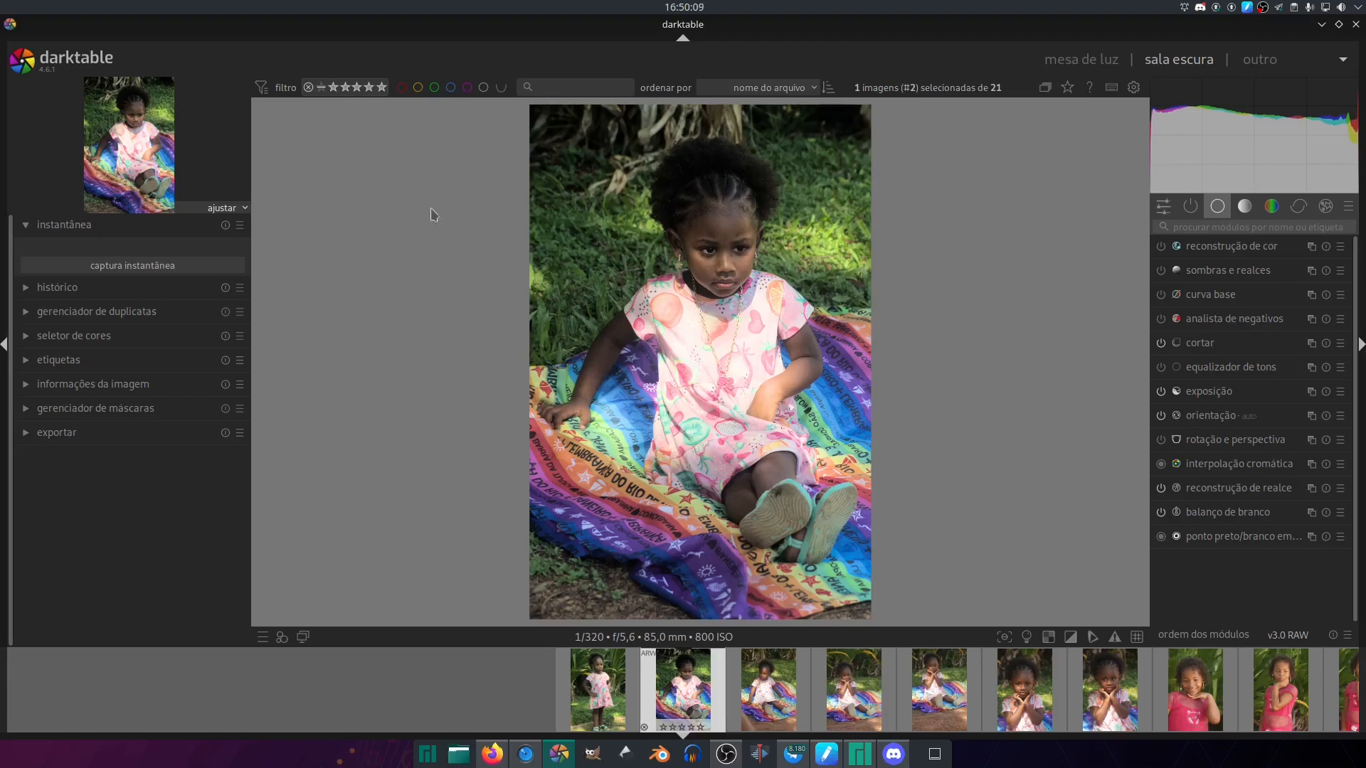
pyautogui.click(174, 224)
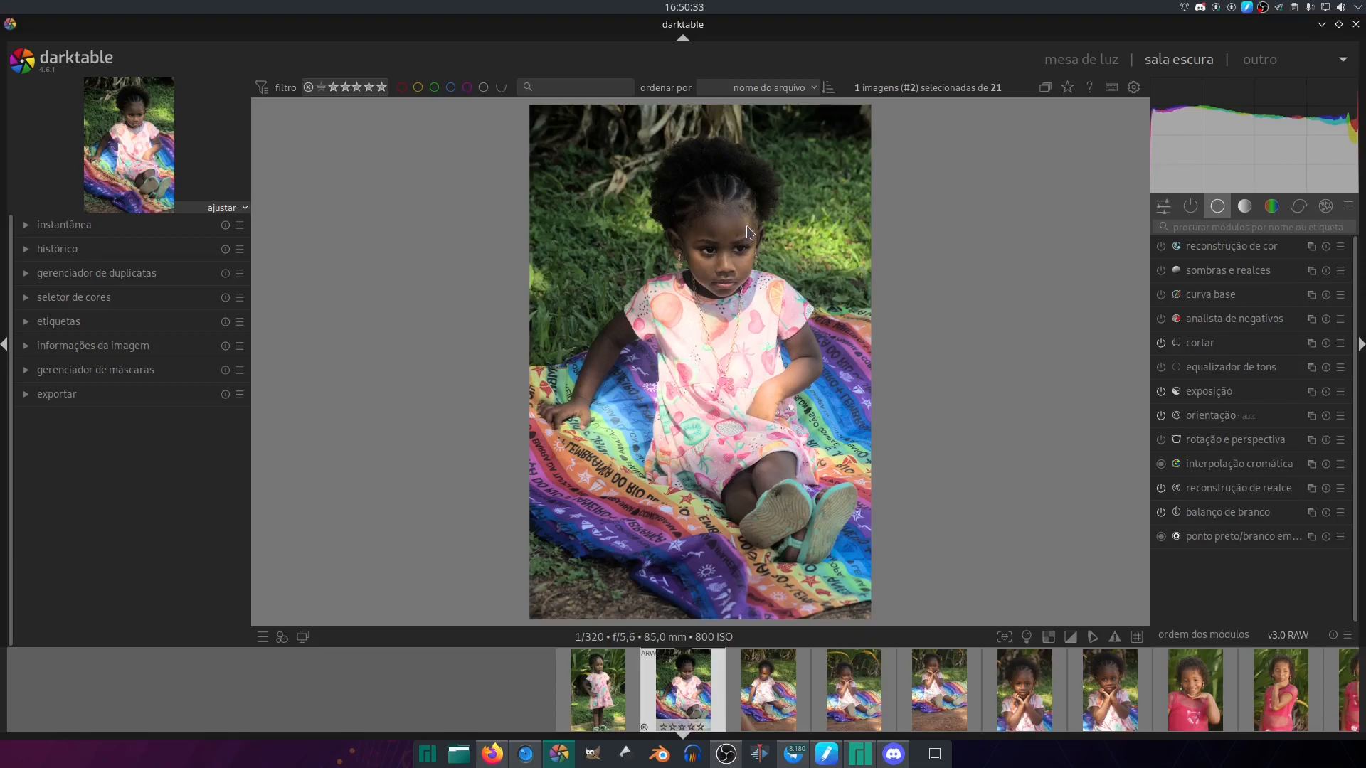
pyautogui.click(1163, 206)
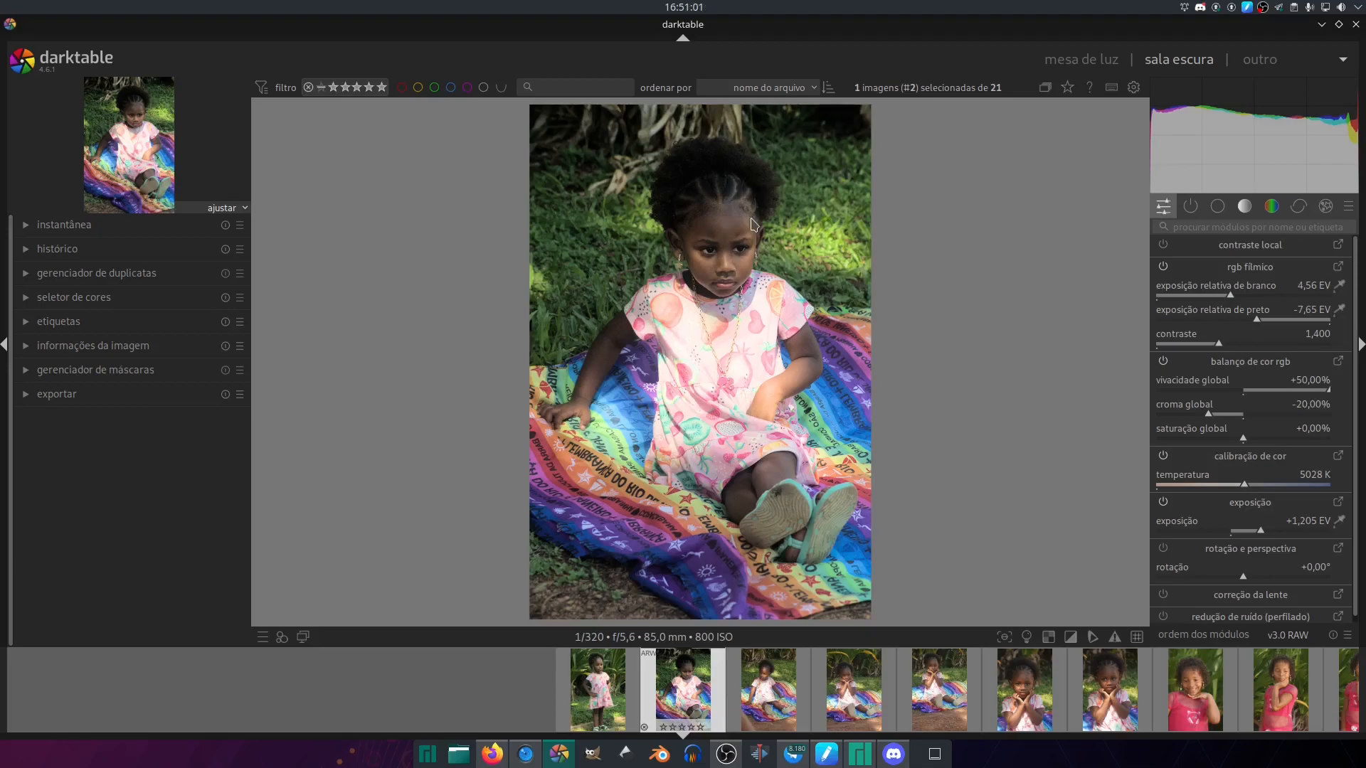
pyautogui.click(149, 251)
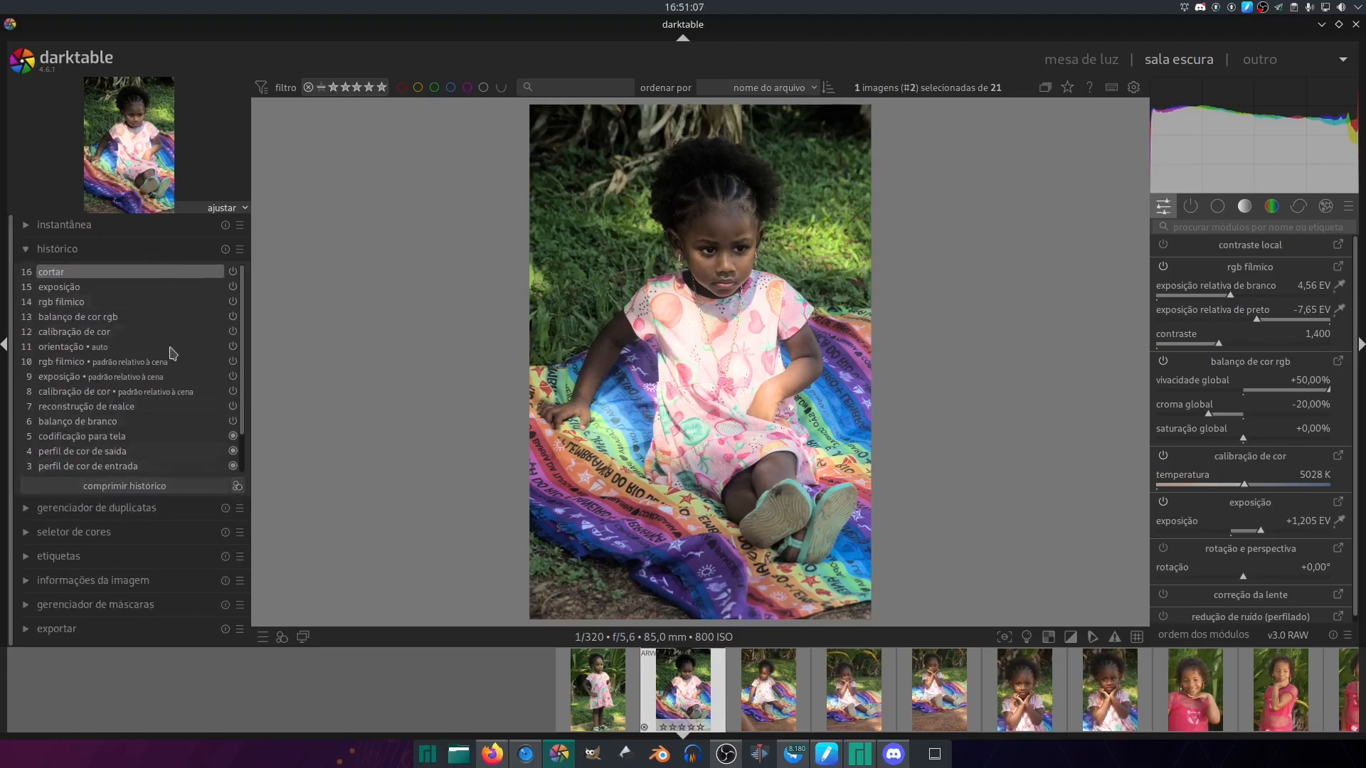
pyautogui.click(152, 252)
pyautogui.click(152, 252)
# - Save a style named "Contraste médio-baixo" from the history, including module order, filmic rgb, color balance rgb and color calibration
pyautogui.click(237, 487)
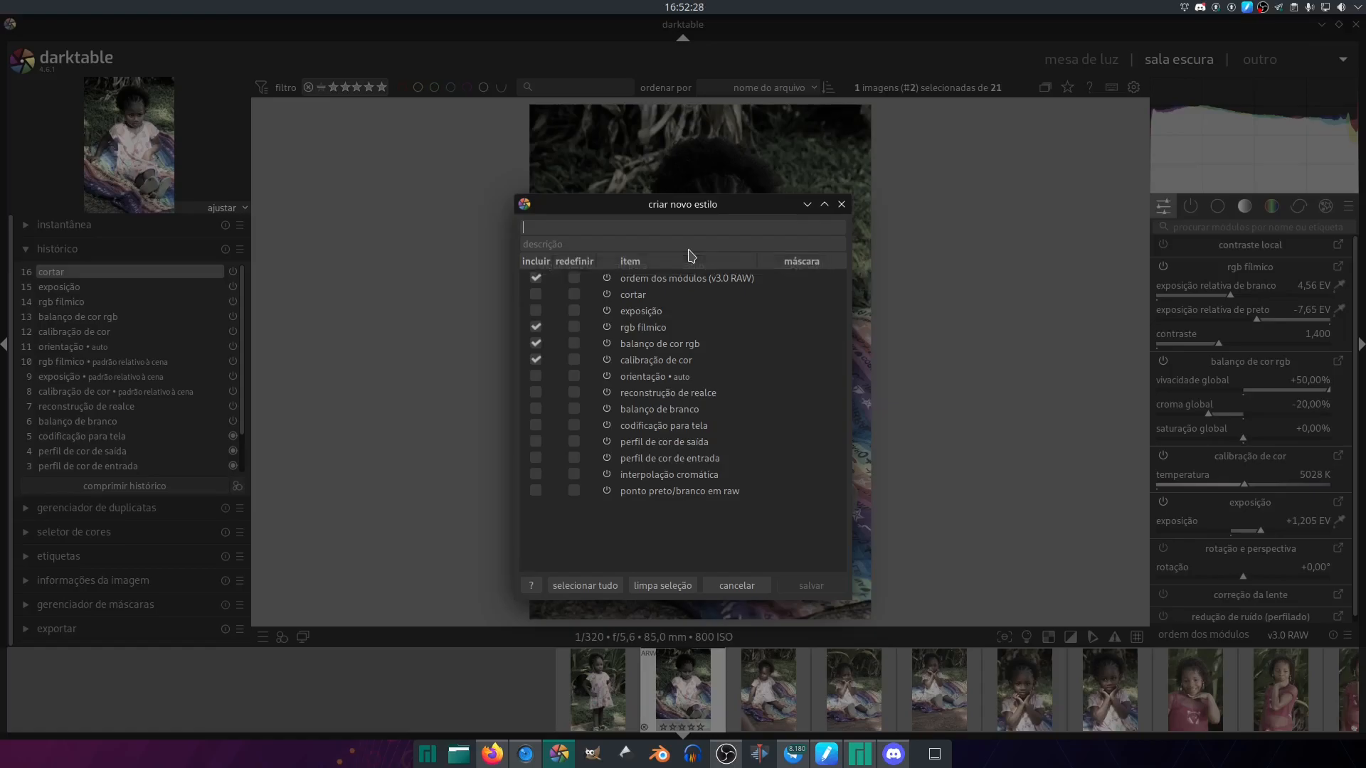
pyautogui.write('Contraste m´[ed')
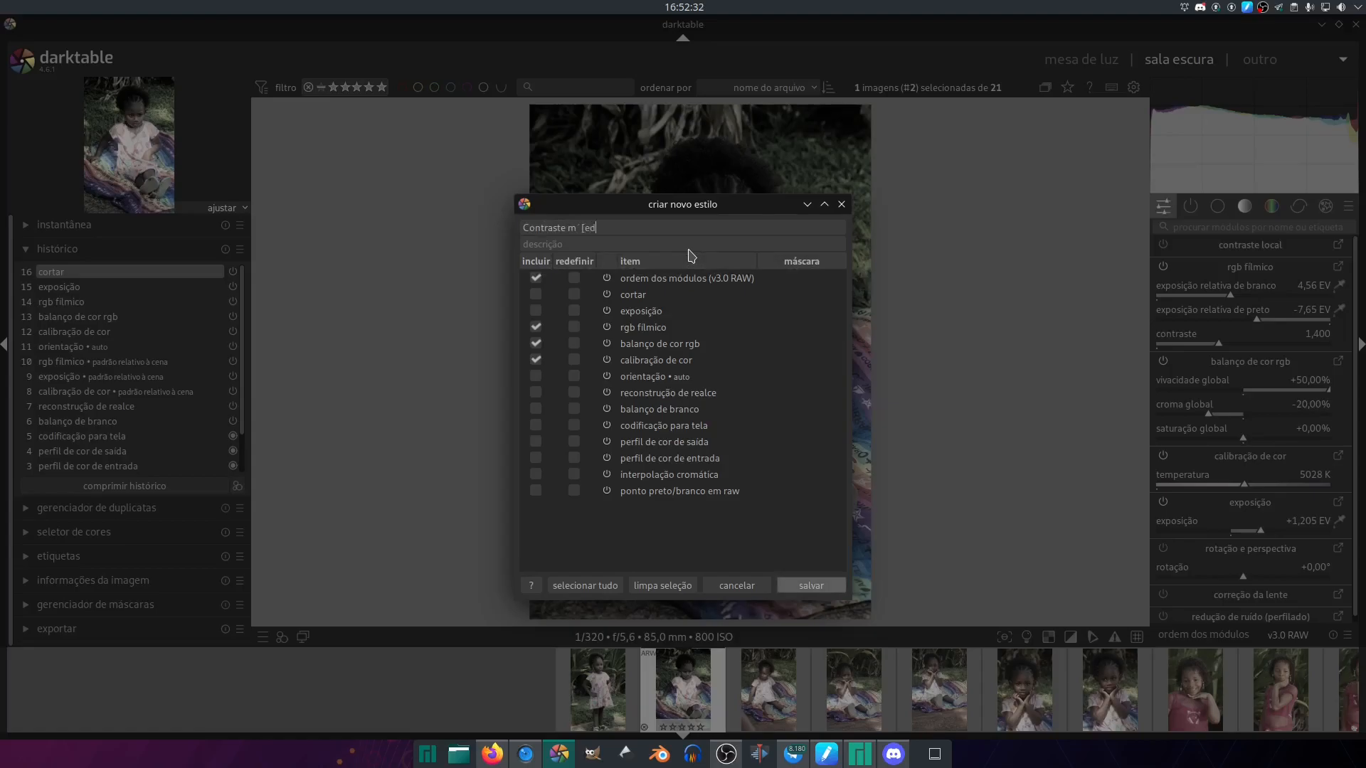
pyautogui.press('BackSpace')
pyautogui.press('BackSpace')
pyautogui.press('BackSpace')
pyautogui.press('BackSpace')
pyautogui.write('dio')
pyautogui.write('-b')
pyautogui.write('aixo')
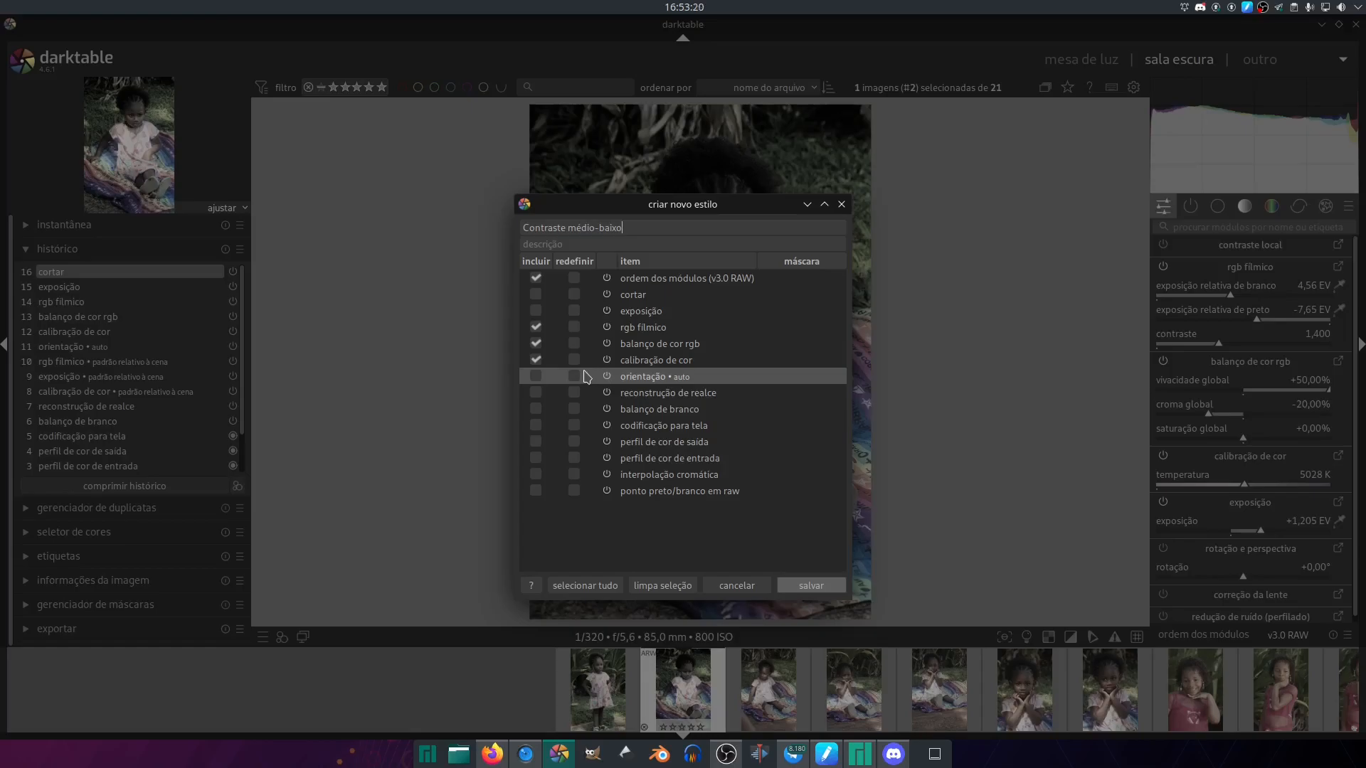
pyautogui.click(803, 590)
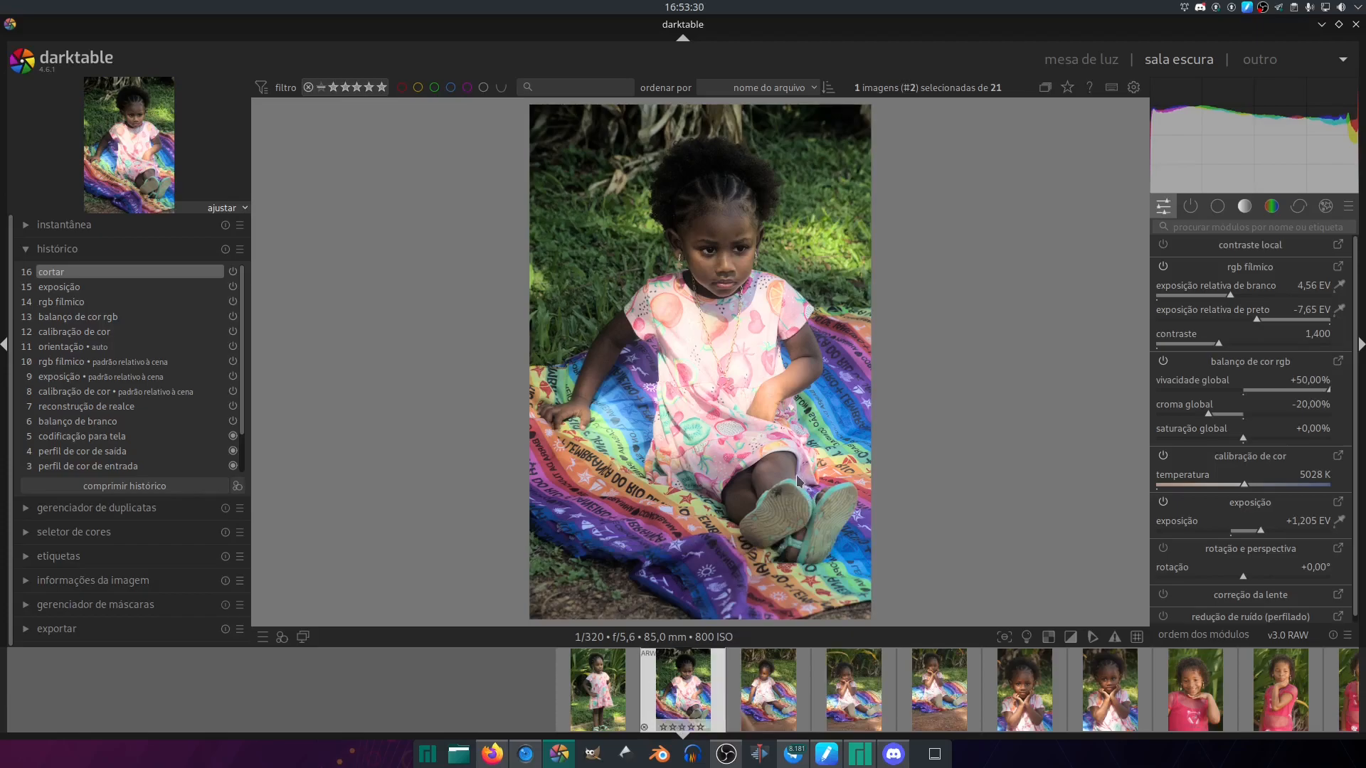
# - In the lighttable, select the third through seventh photos and apply the "Contraste médio-baixo" style to them
pyautogui.press('l')
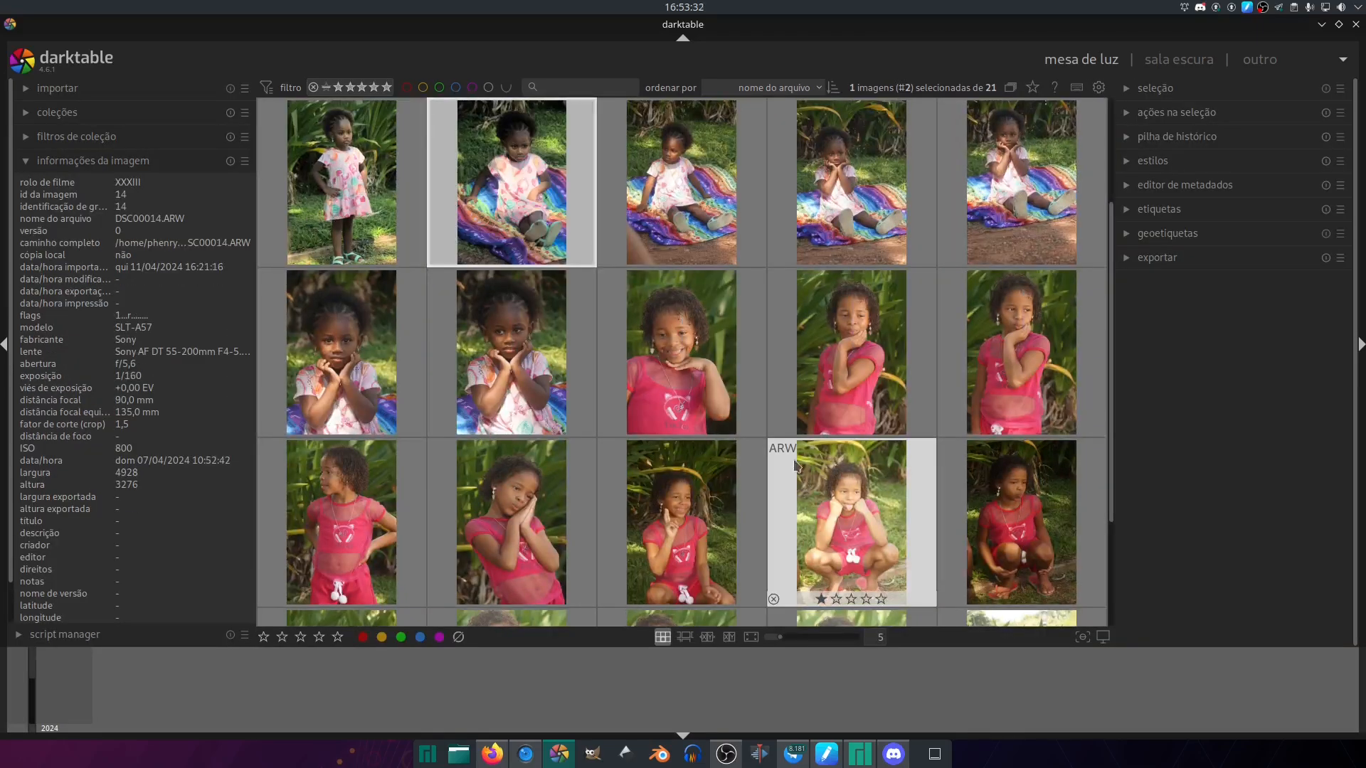
pyautogui.click(708, 195)
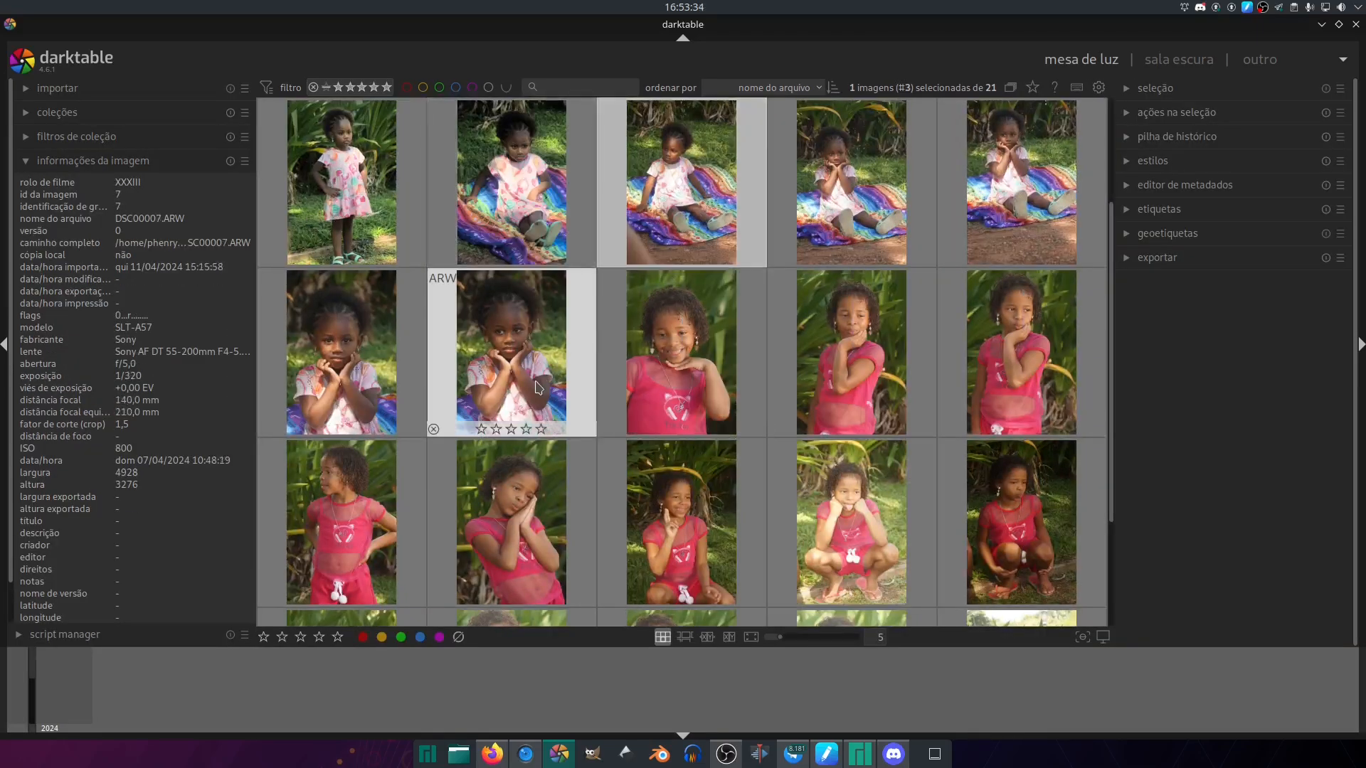
pyautogui.keyDown('shift'); pyautogui.click(579, 390); pyautogui.keyUp('shift')
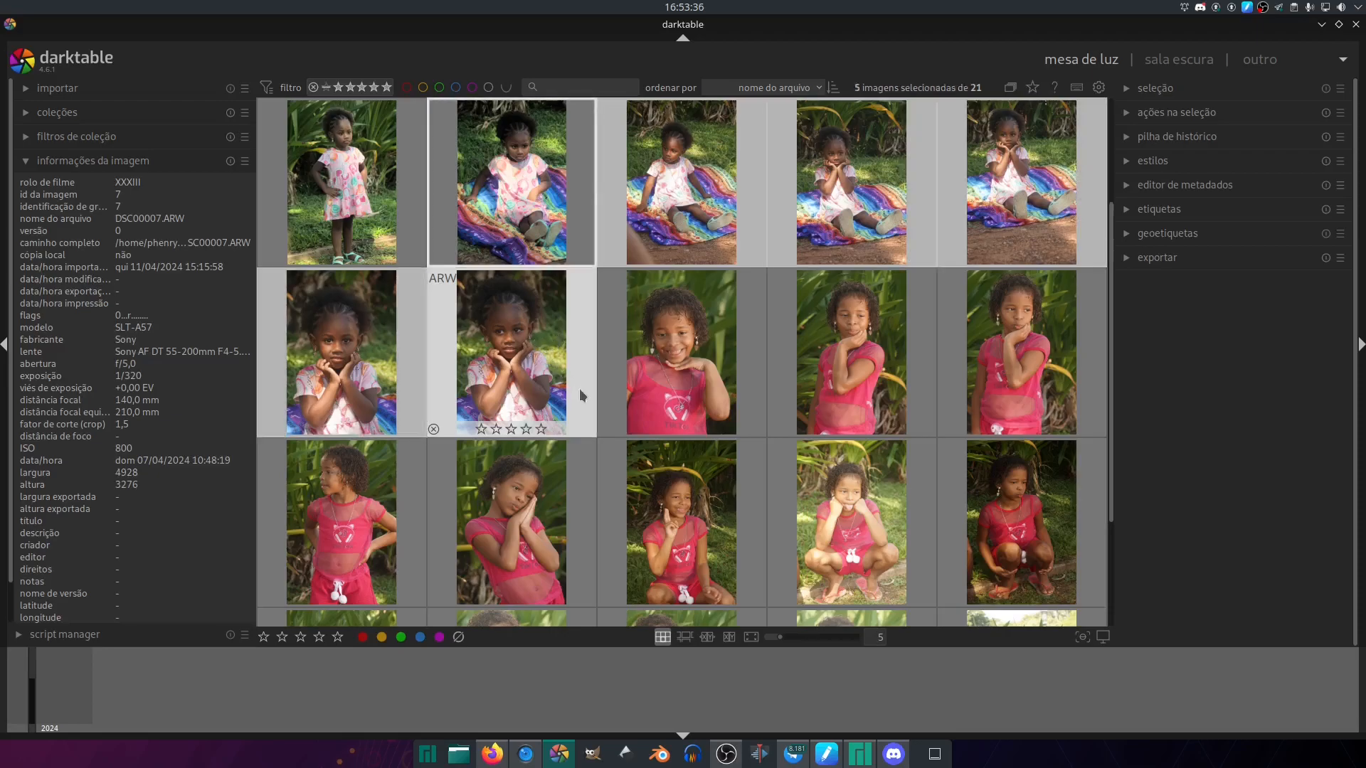
pyautogui.click(1221, 163)
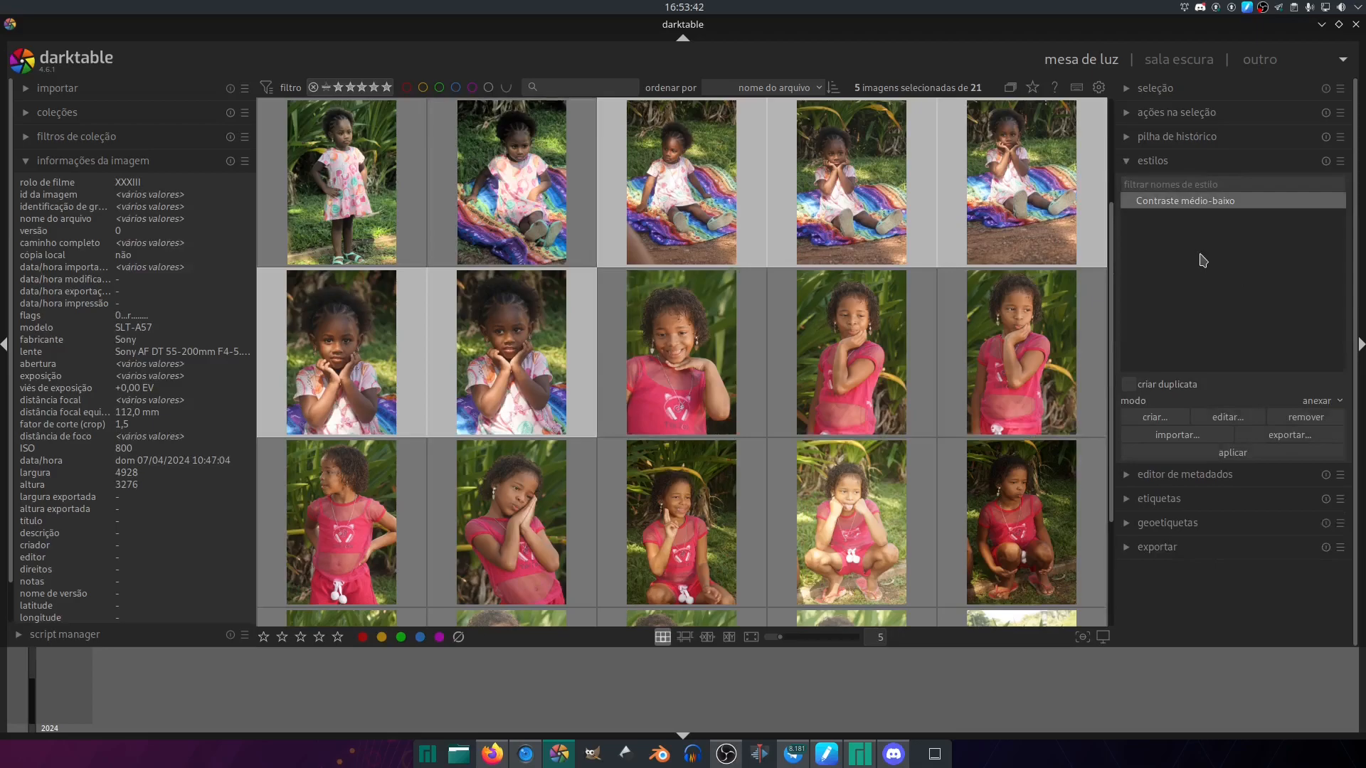
pyautogui.click(1223, 452)
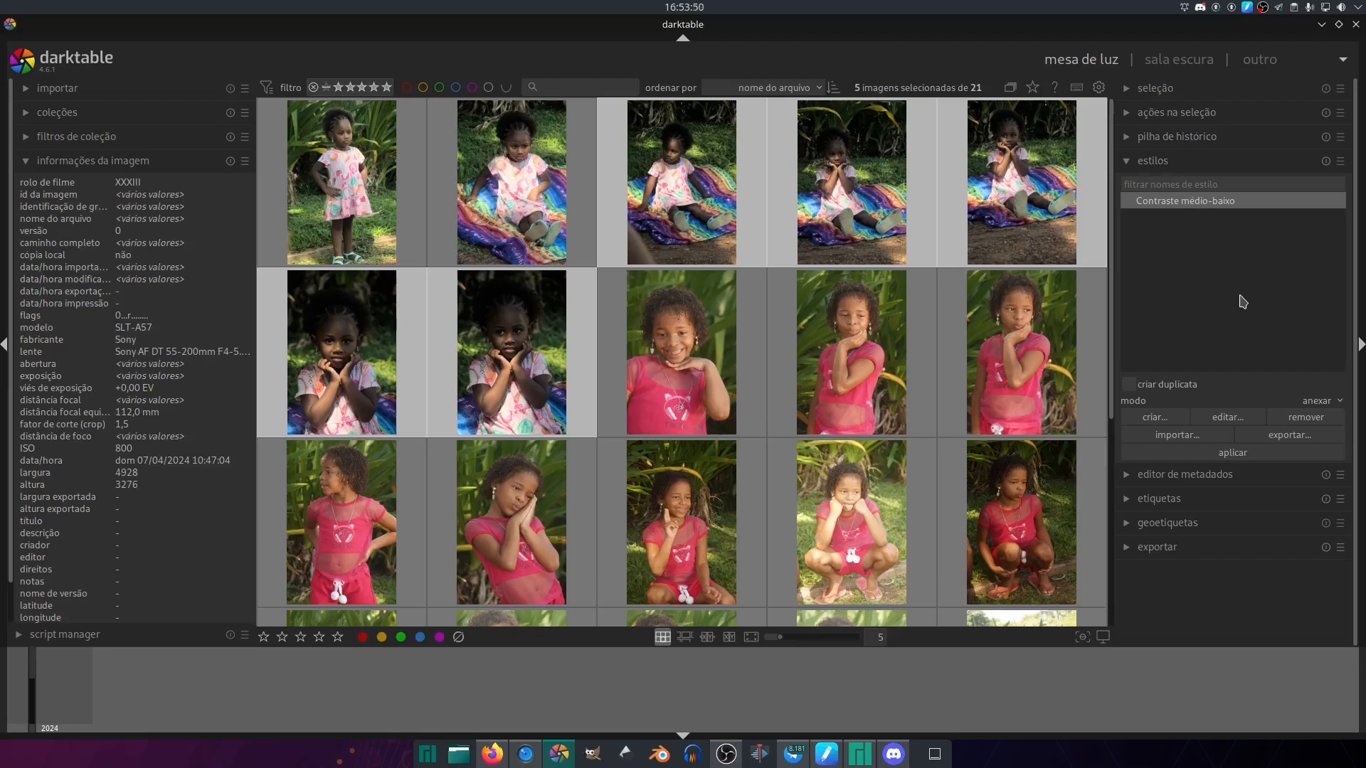
# - Open the third photo in the darkroom and set its color calibration temperature to 5340 K
pyautogui.doubleClick(717, 189)
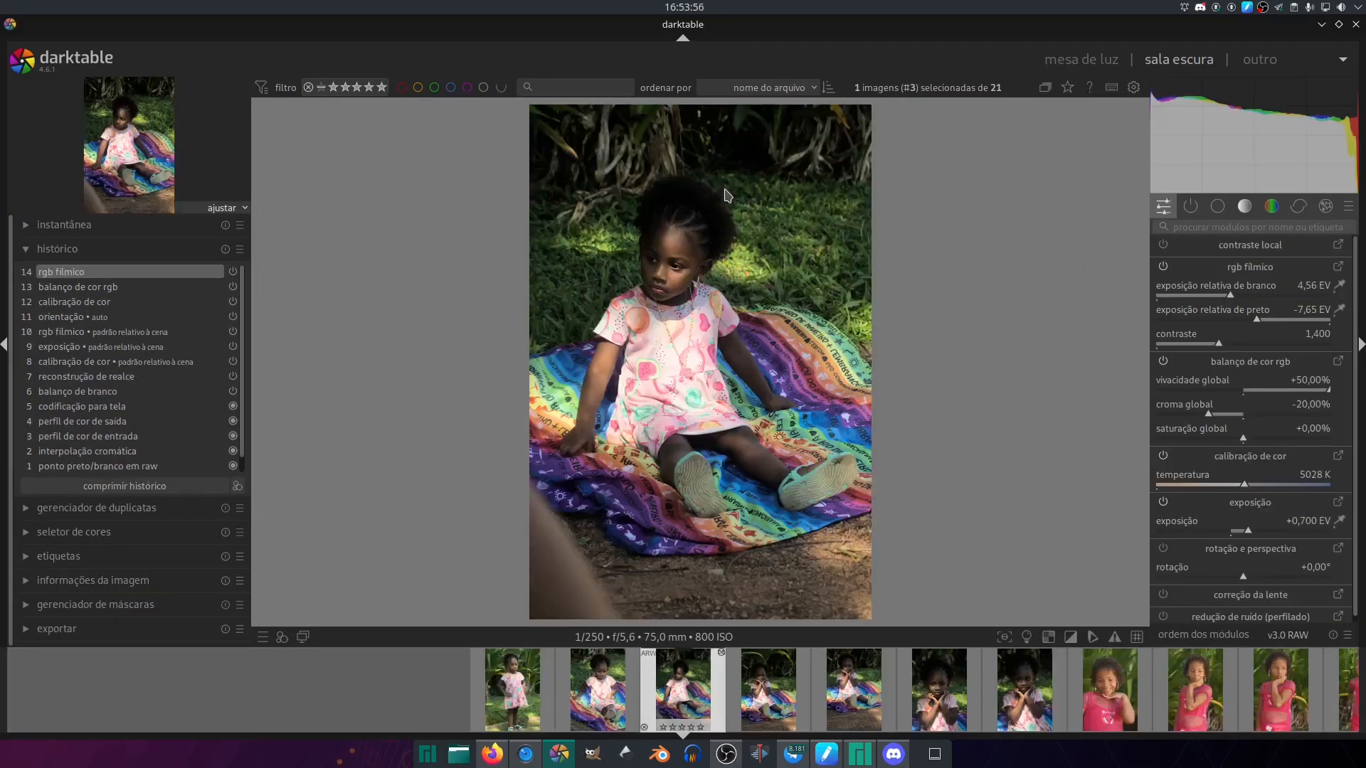
pyautogui.click(1252, 487)
pyautogui.scroll(10, 1253, 487)
pyautogui.scroll(-10, 1253, 486)
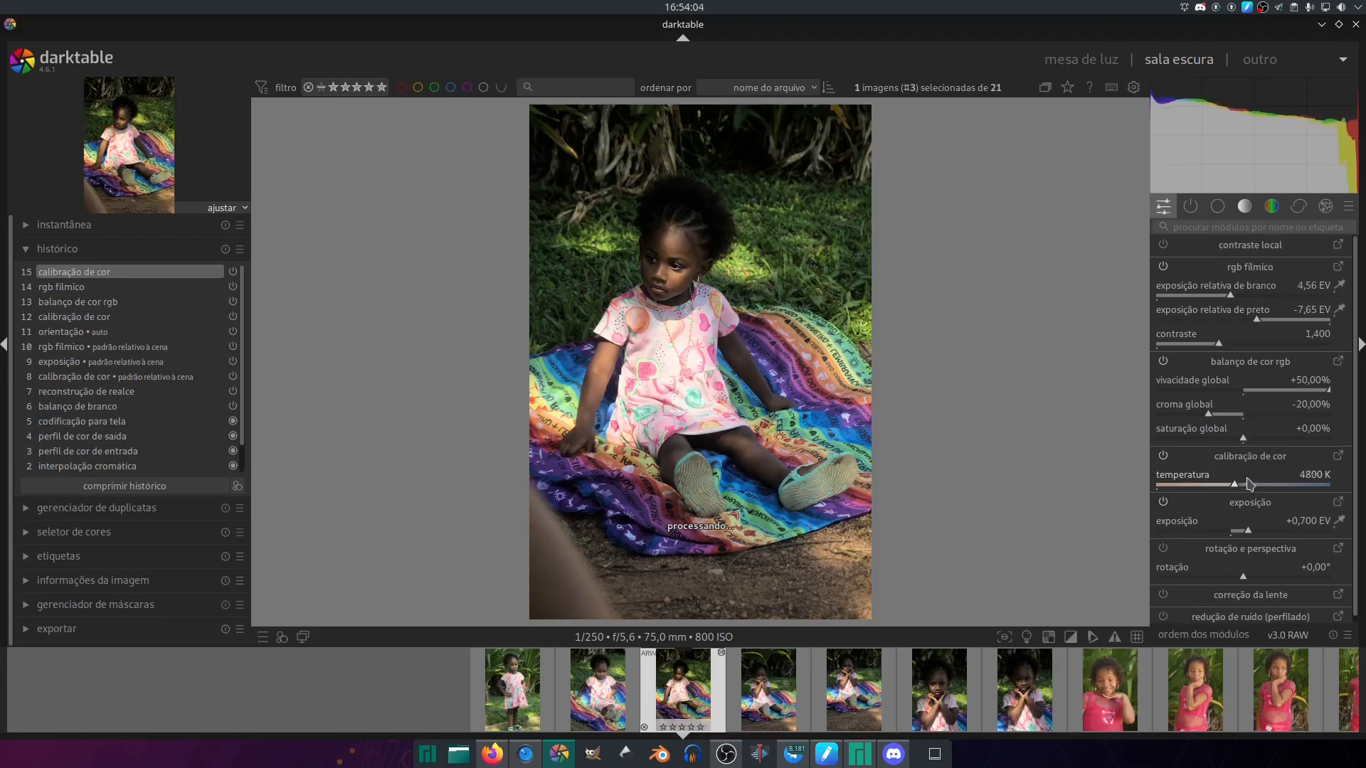
pyautogui.scroll(2, 1252, 485)
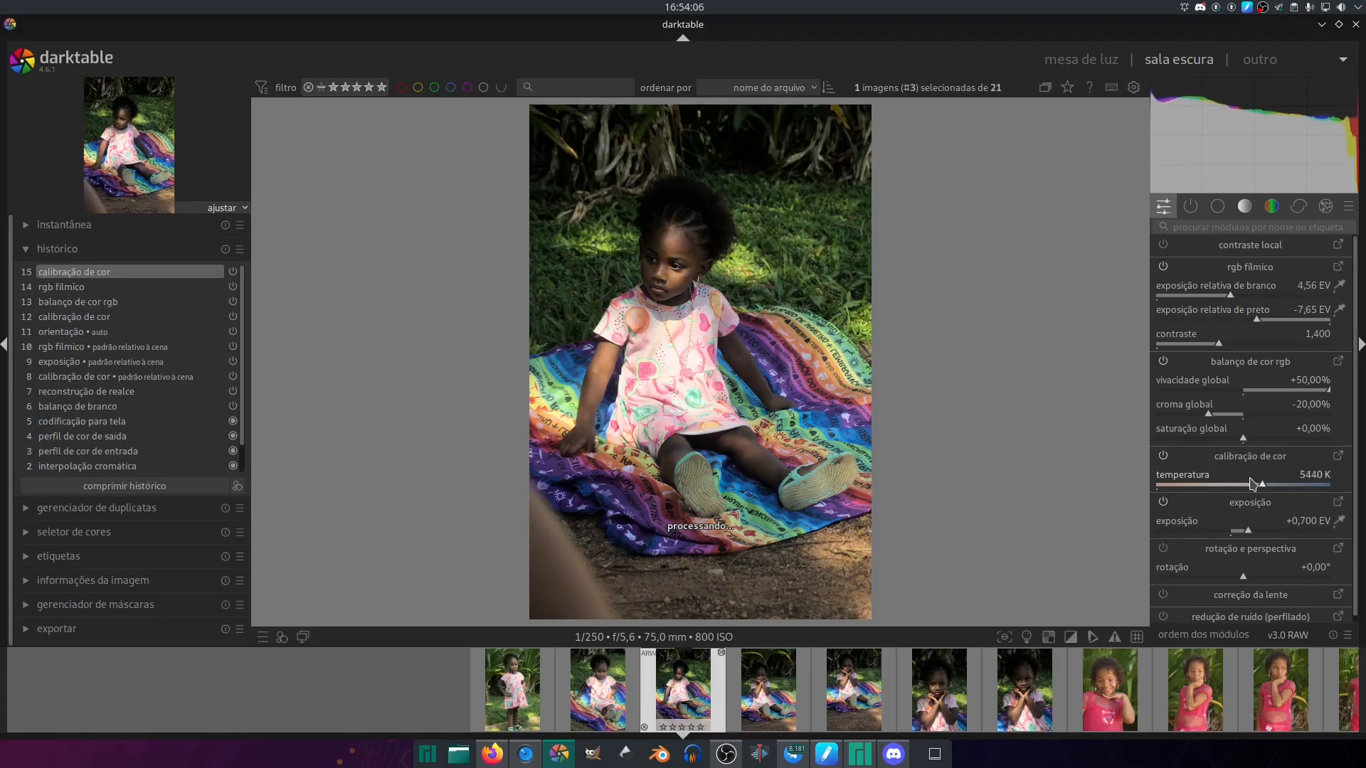
pyautogui.scroll(3, 1253, 484)
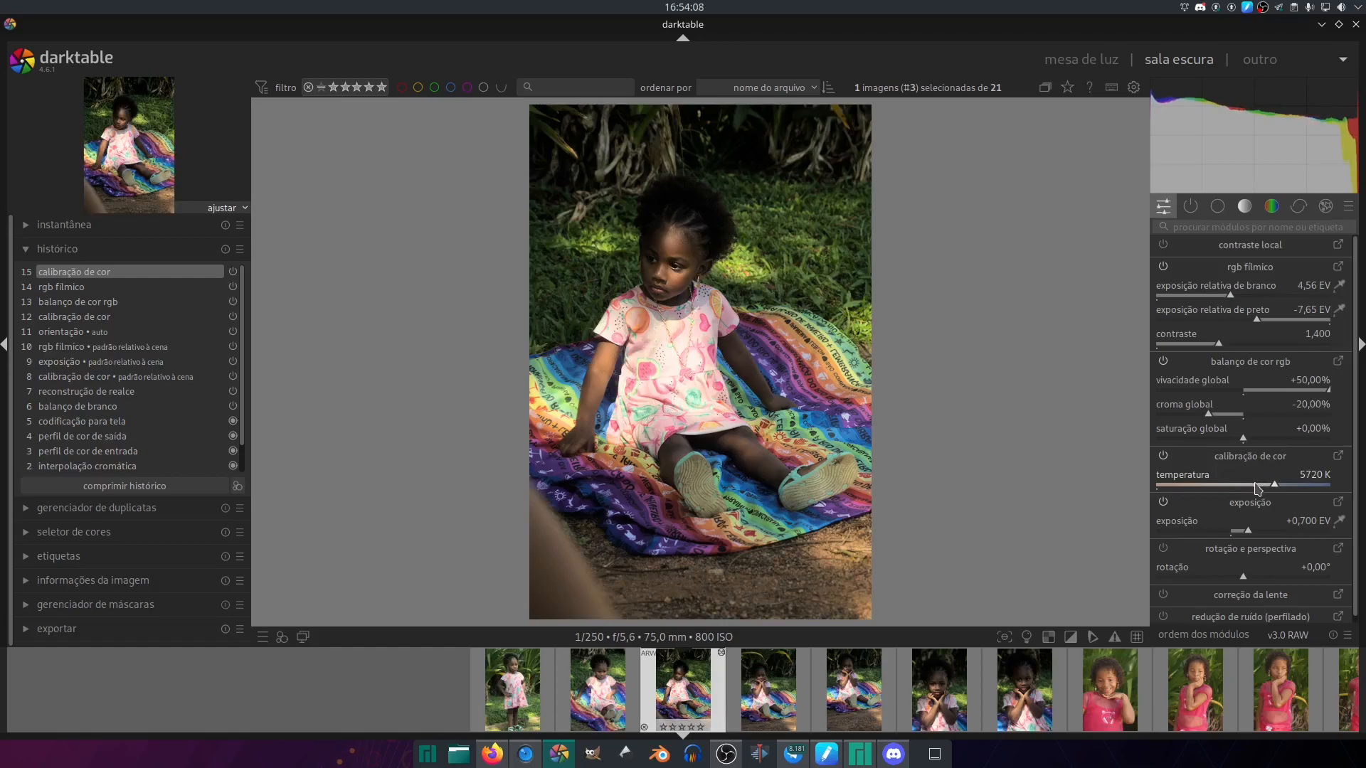
pyautogui.click(1254, 487)
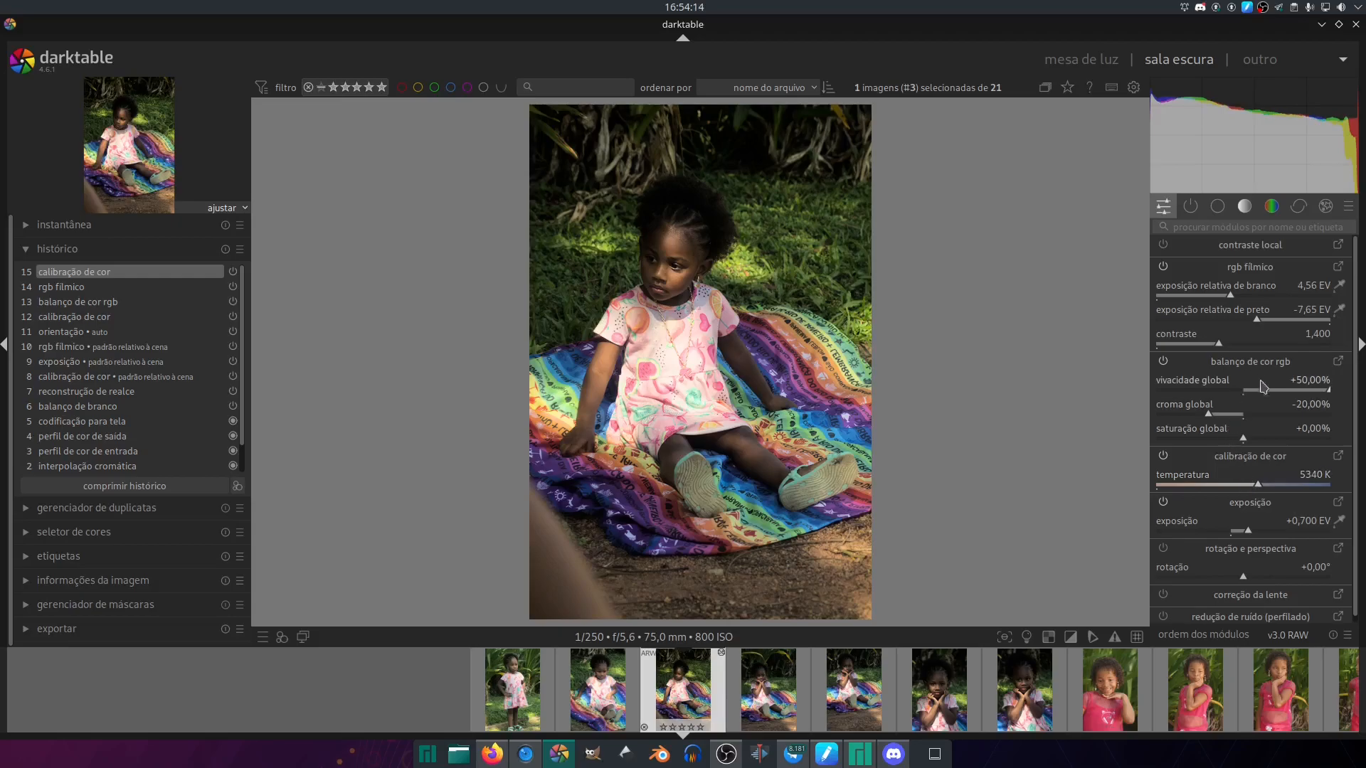
# - Set the third photo's exposure to +1.205 EV
pyautogui.click(1285, 531)
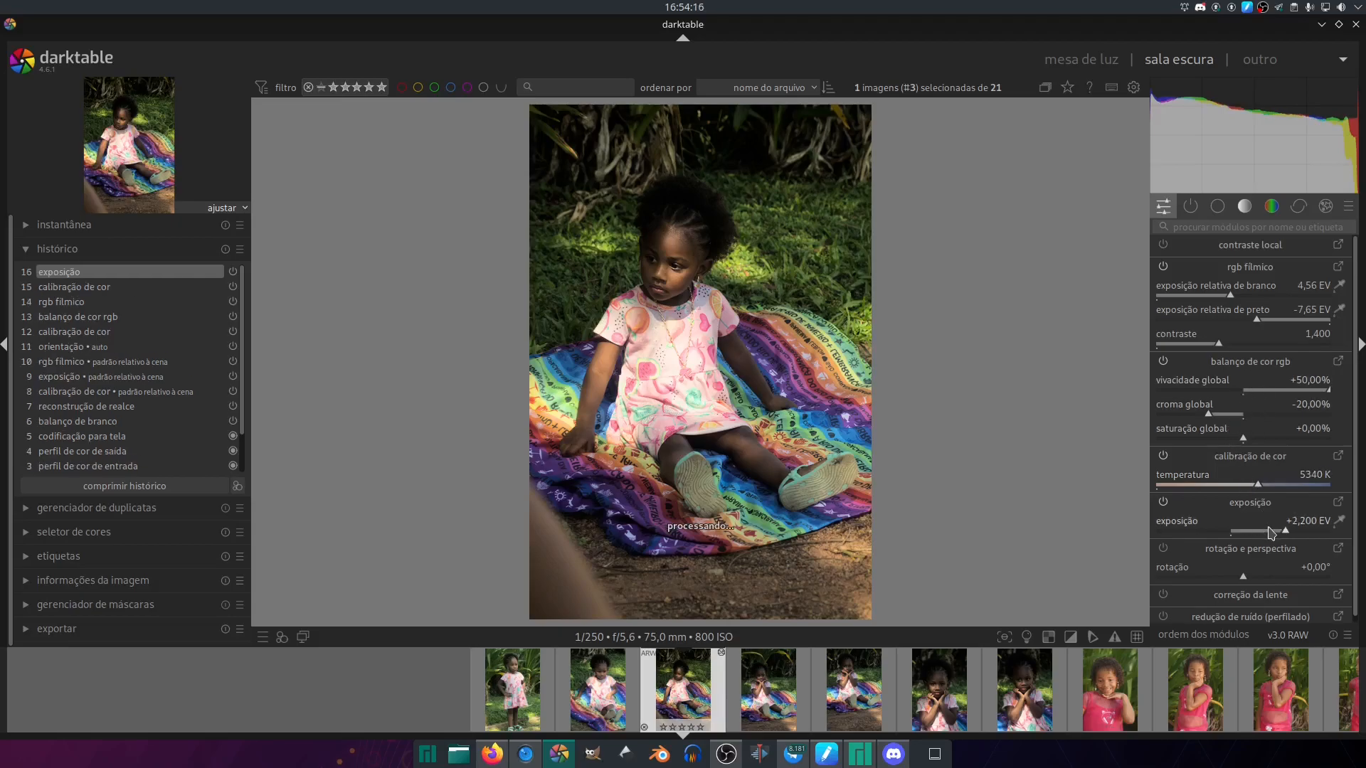
pyautogui.click(1273, 531)
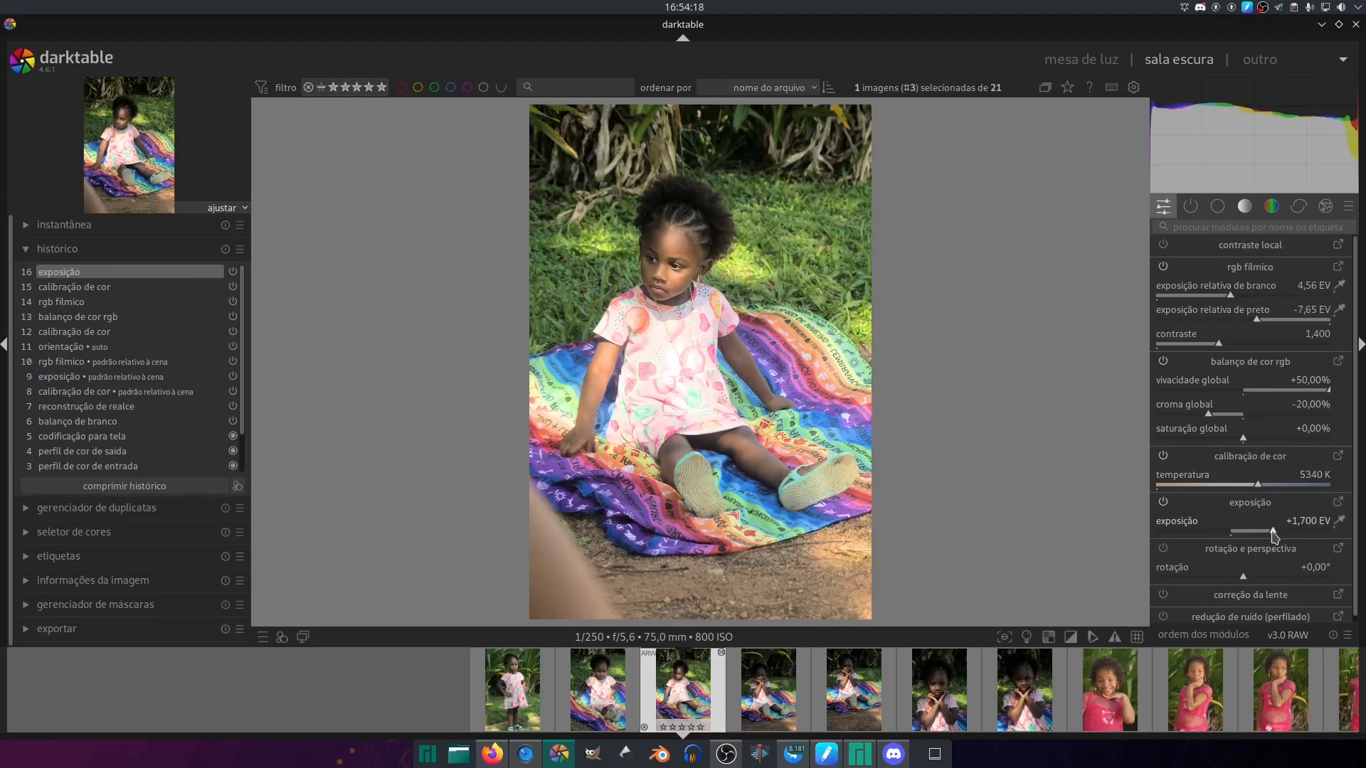
pyautogui.click(1260, 531)
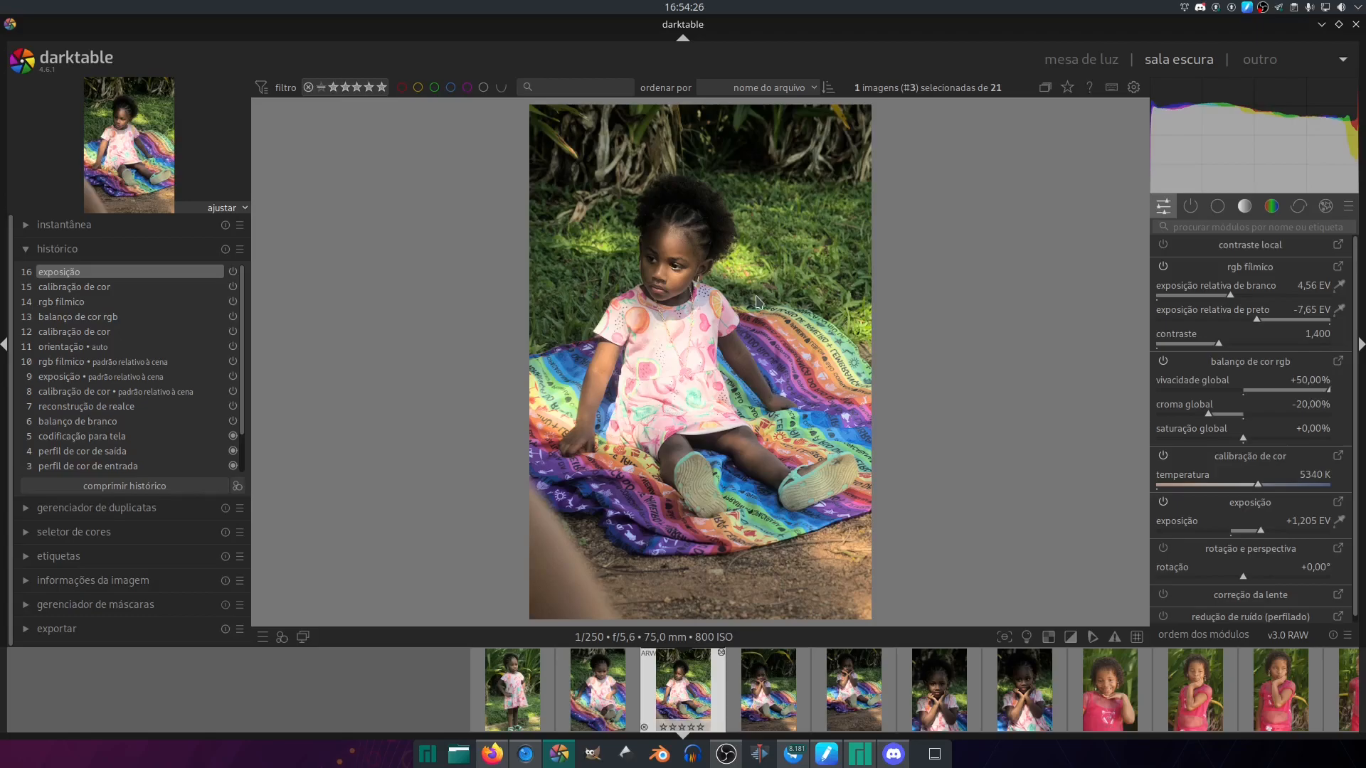
# - Advance through the next two photos and paste the third photo's edits onto the fourth and fifth
pyautogui.press('space')
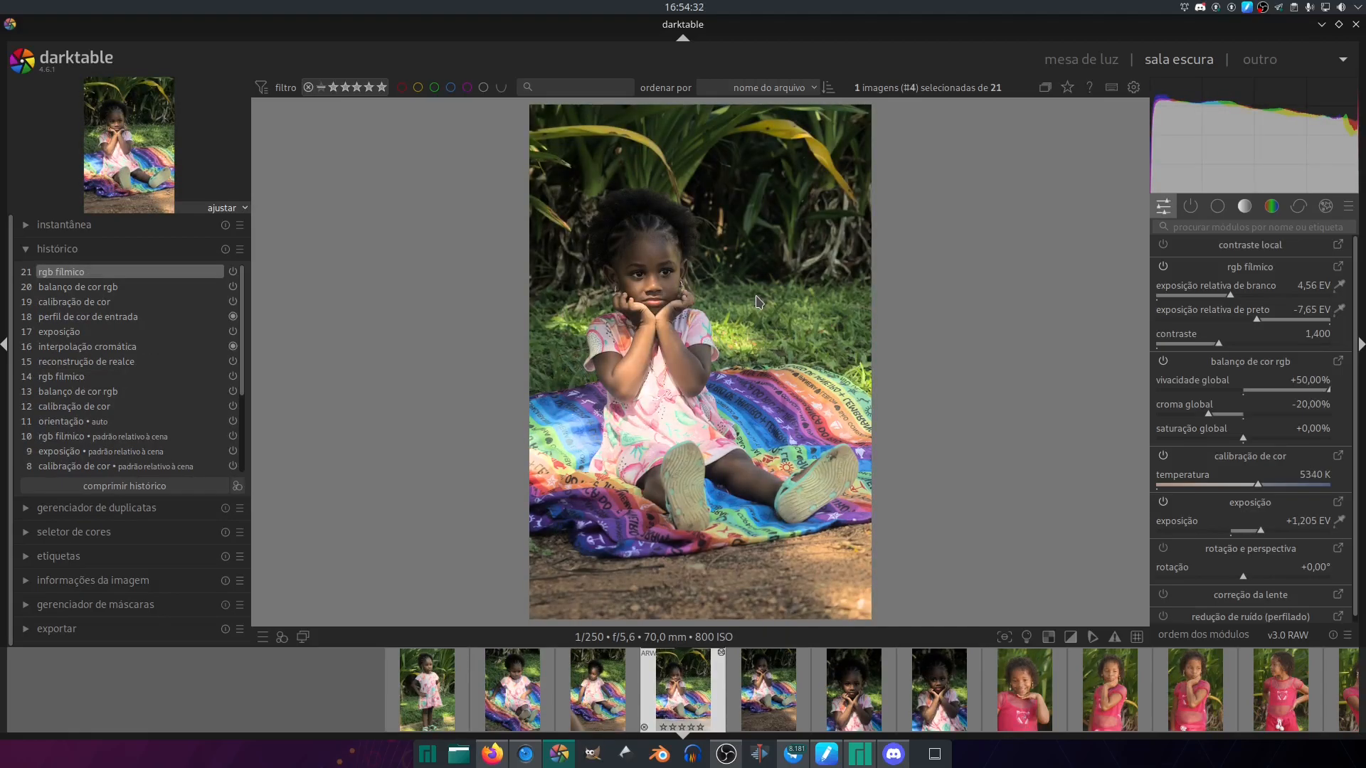
pyautogui.press('space')
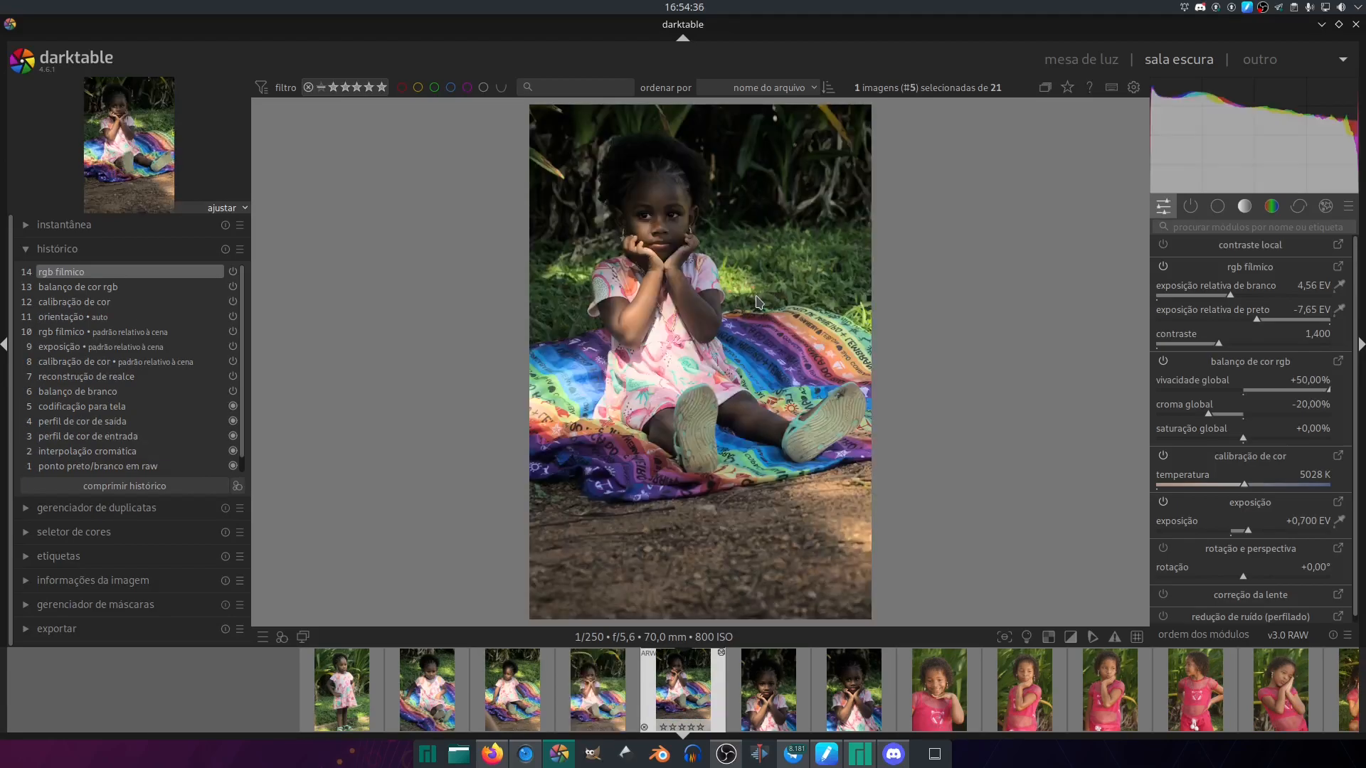
pyautogui.hotkey('ctrl', 'v')
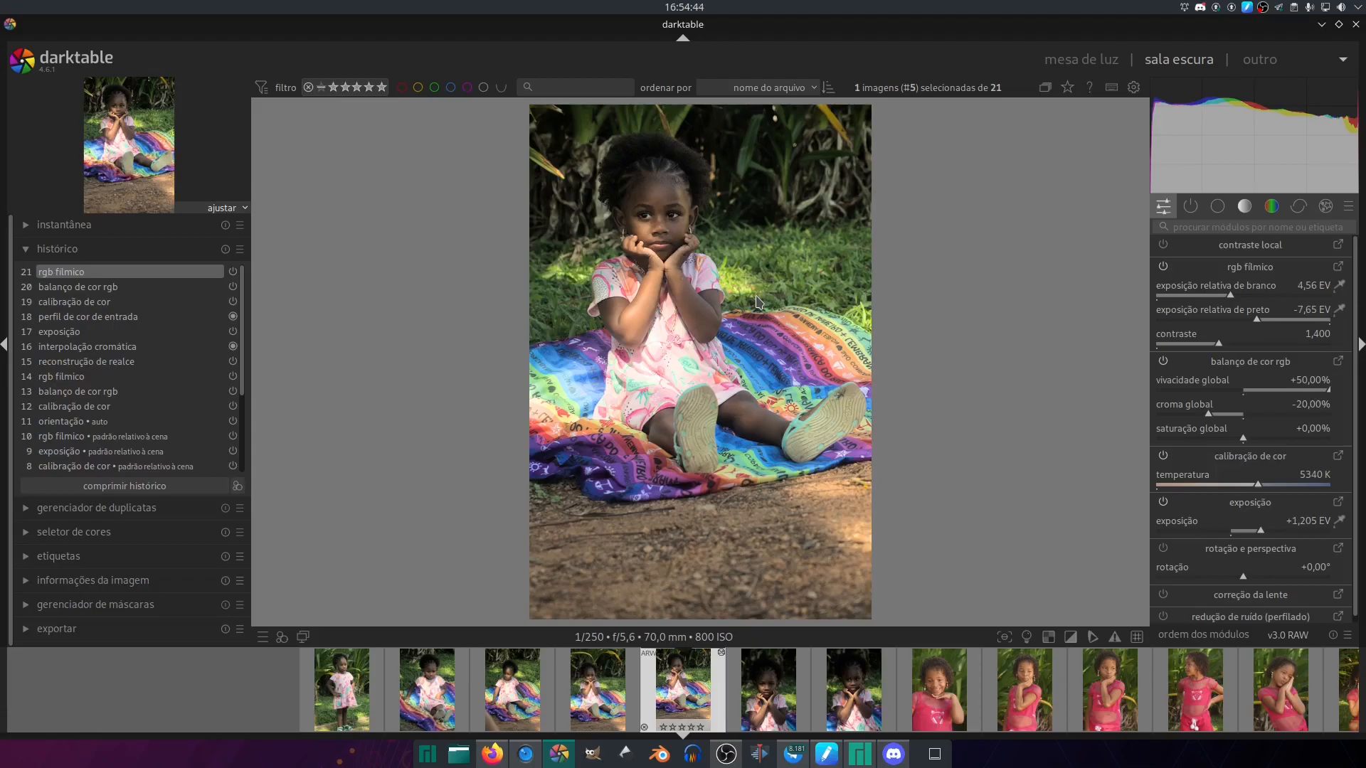
# - Crop the fifth photo at the original aspect ratio, trimming the ground below and the area beside the girl, and apply it
pyautogui.press('c')
pyautogui.click(1217, 205)
pyautogui.click(1199, 342)
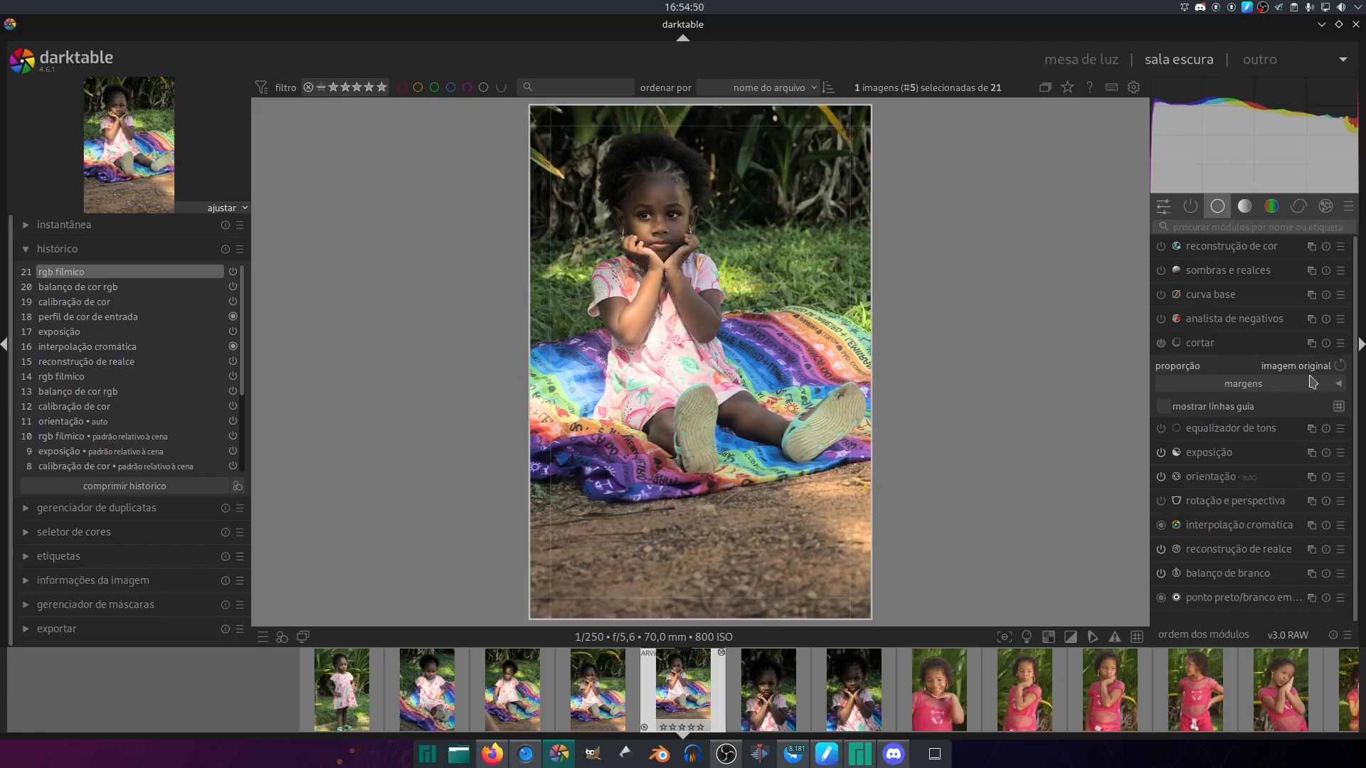
pyautogui.moveTo(685, 609); pyautogui.dragTo(673, 506)
pyautogui.moveTo(821, 358); pyautogui.dragTo(863, 362)
pyautogui.moveTo(763, 401); pyautogui.dragTo(769, 353)
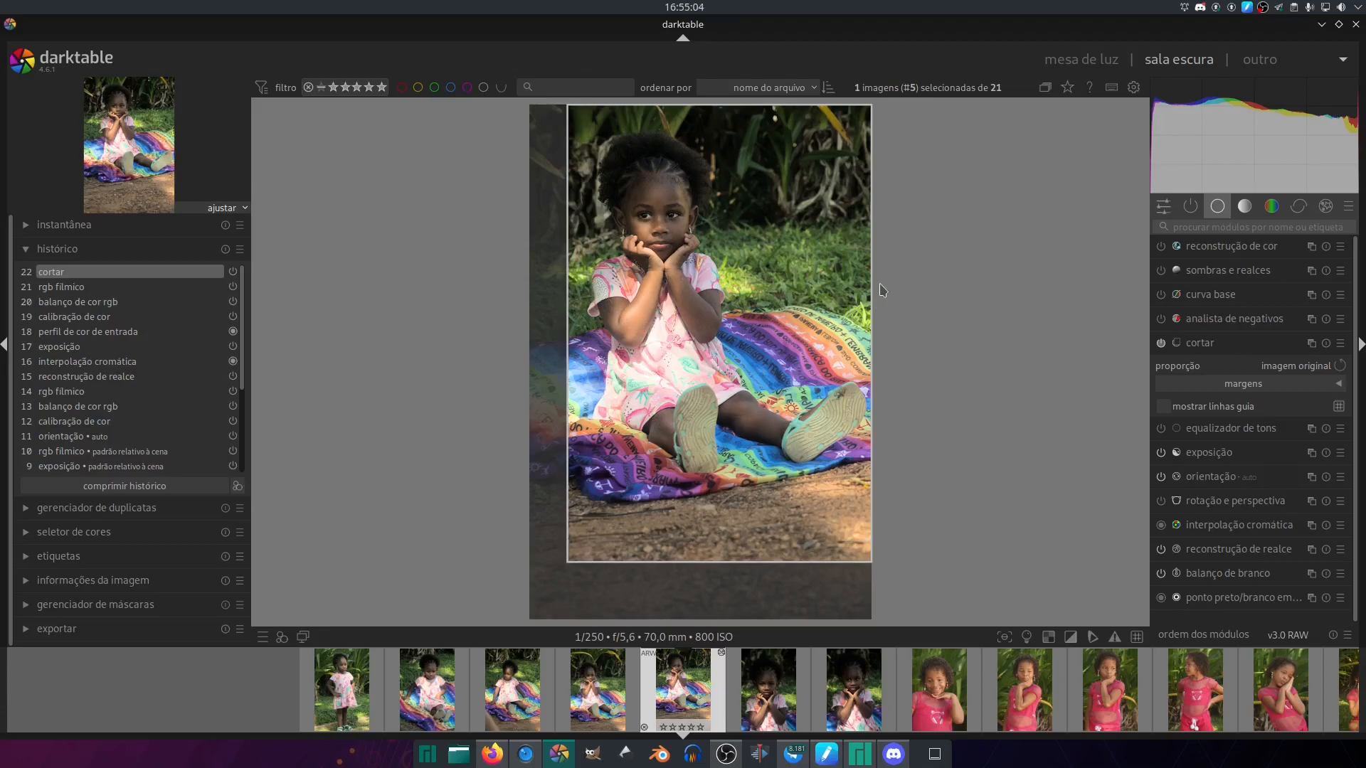
pyautogui.click(1205, 344)
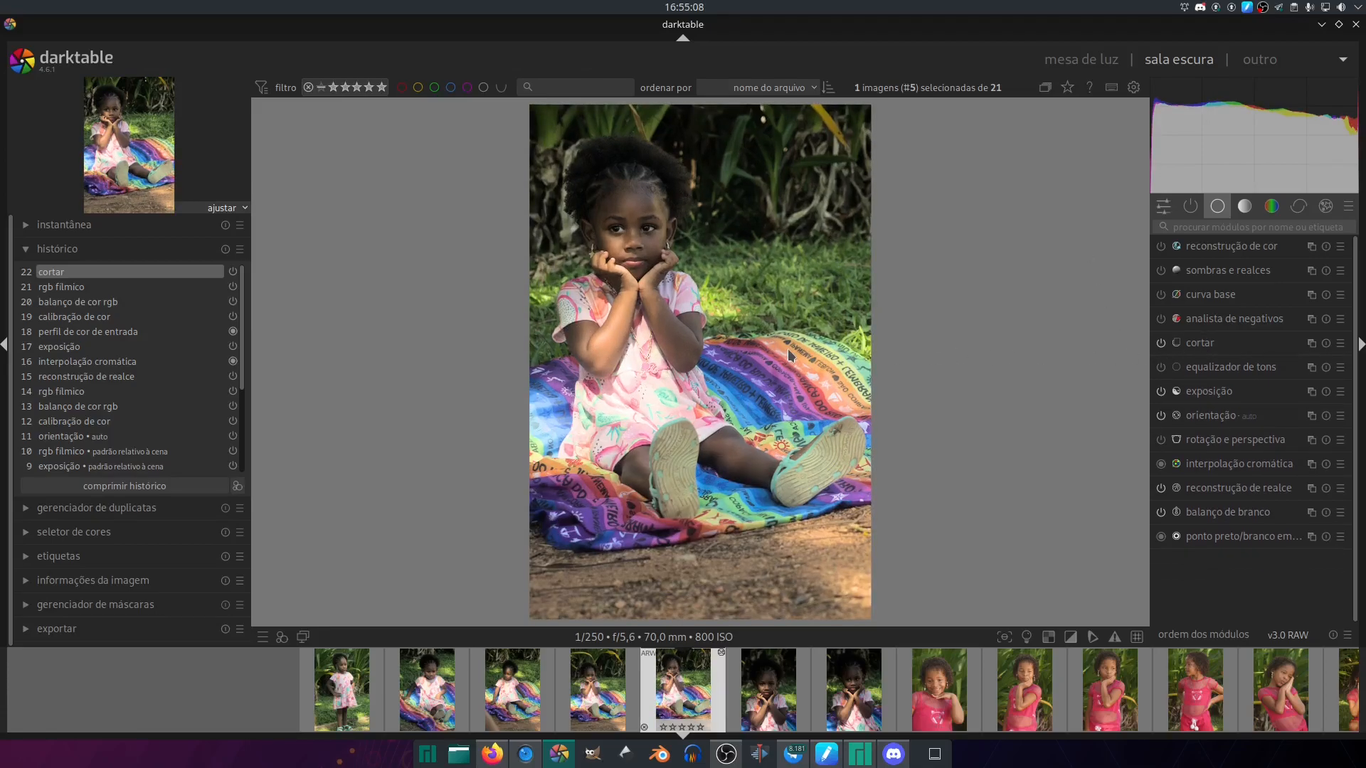
# - Paste the third photo's edits onto the sixth photo and set its exposure to +1.510 EV
pyautogui.press('space')
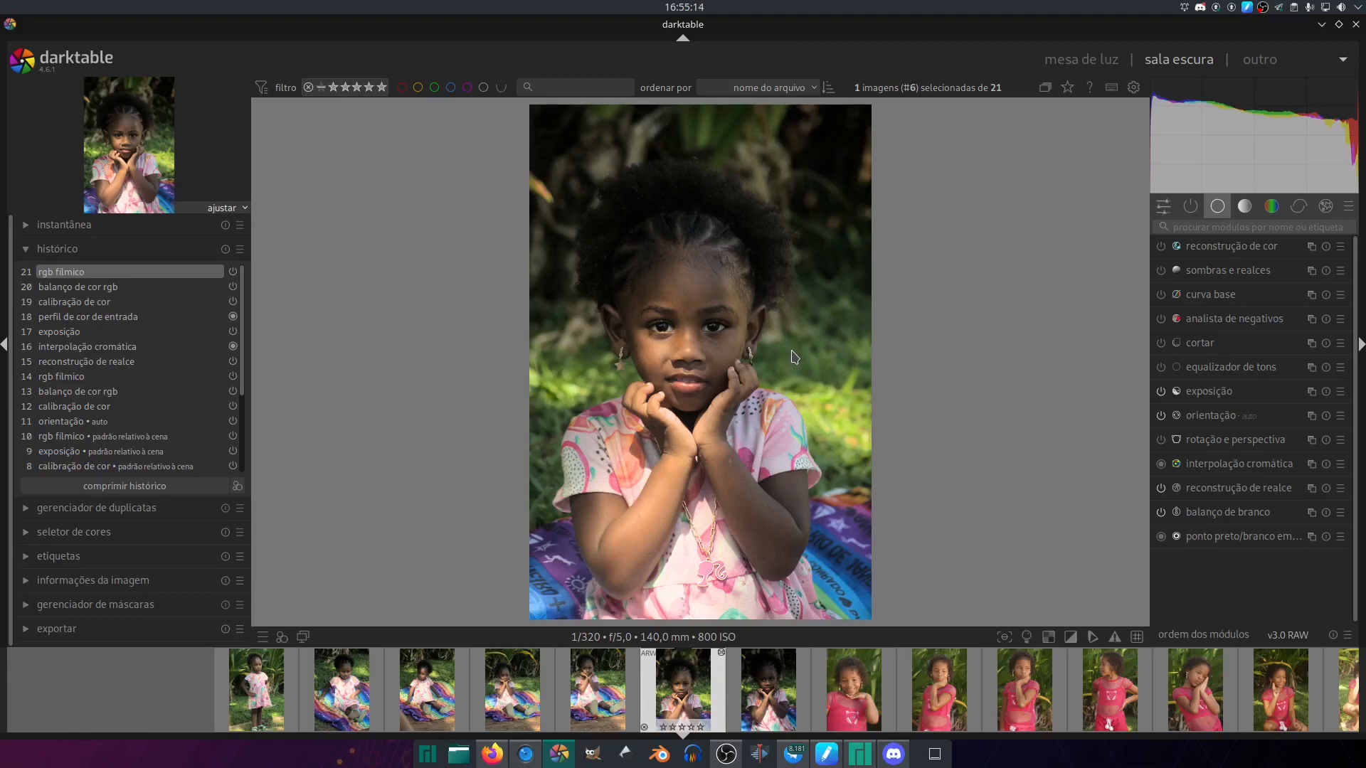
pyautogui.click(1163, 207)
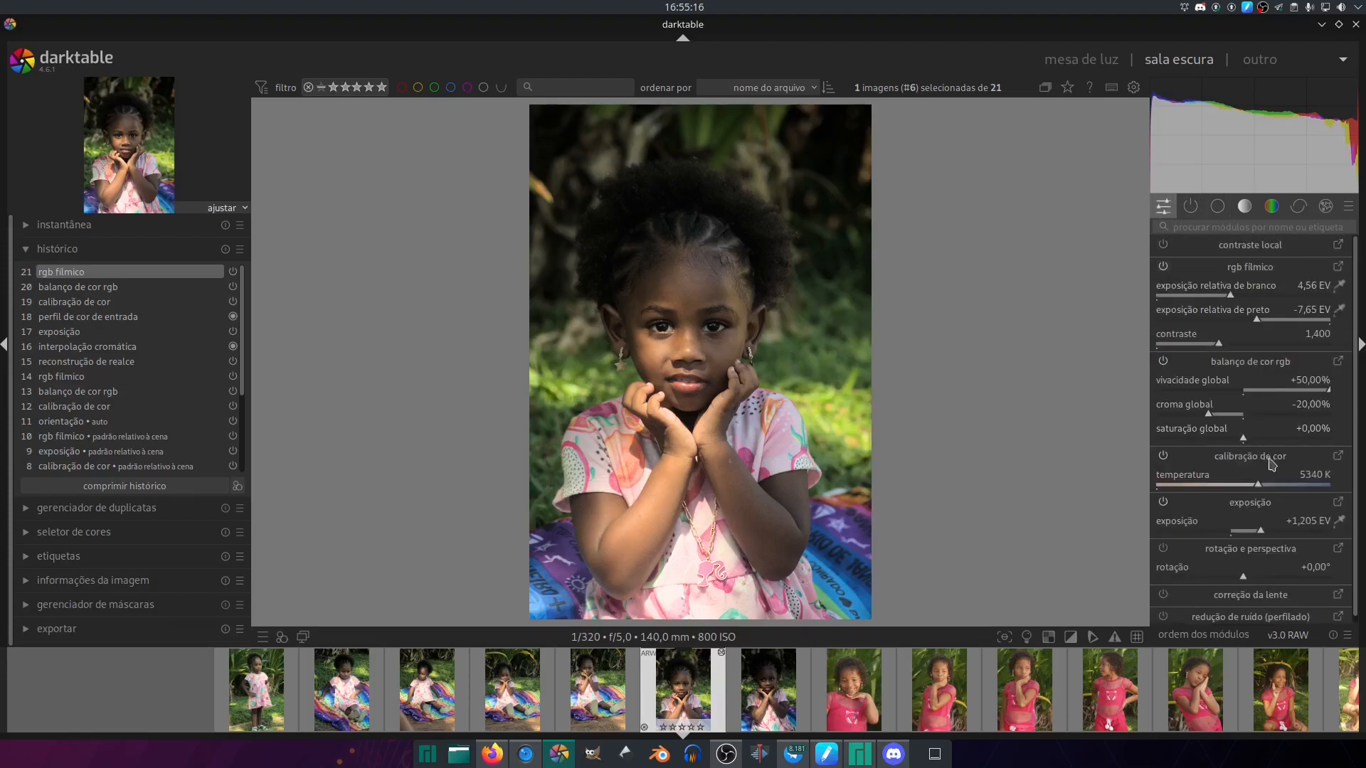
pyautogui.click(1274, 539)
pyautogui.moveTo(1272, 532); pyautogui.dragTo(1349, 537)
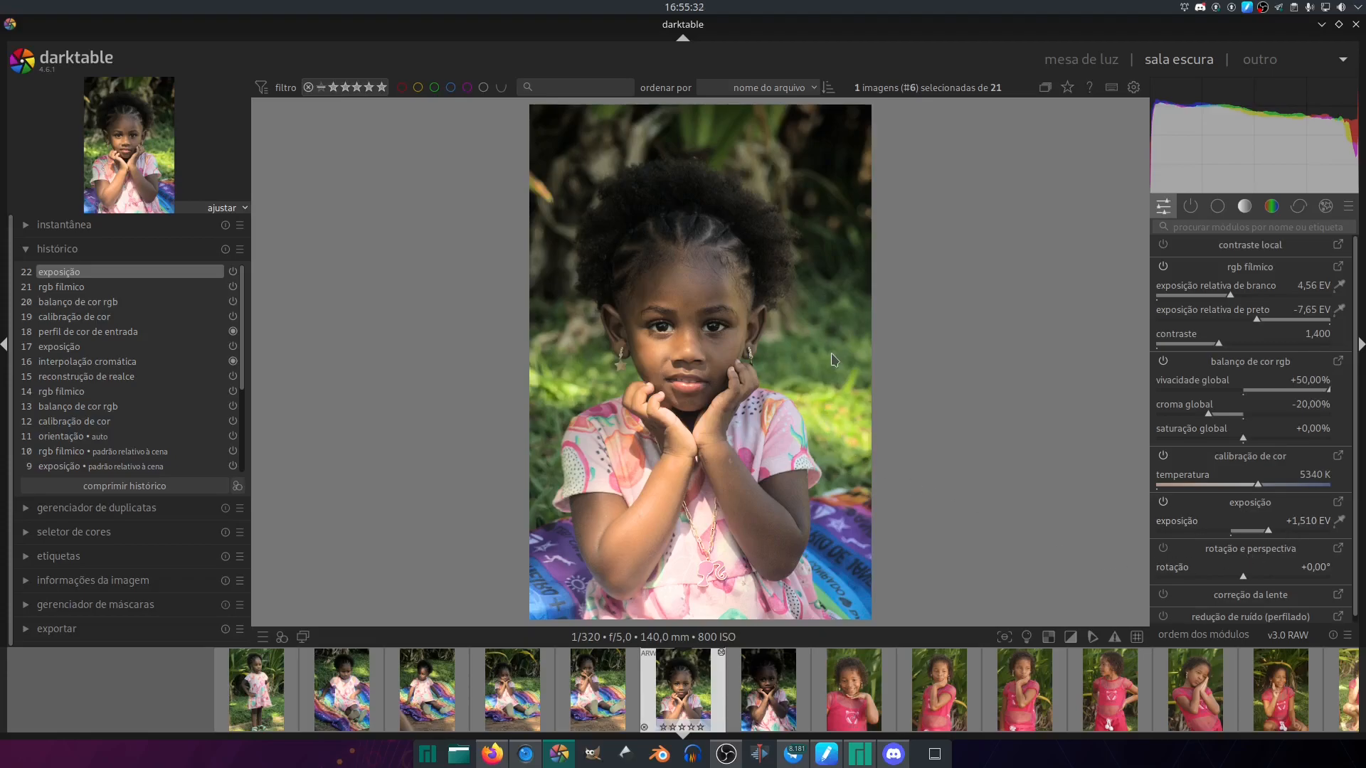
# - Paste the third photo's edits onto the seventh photo and set its exposure to +1.495 EV
pyautogui.press('space')
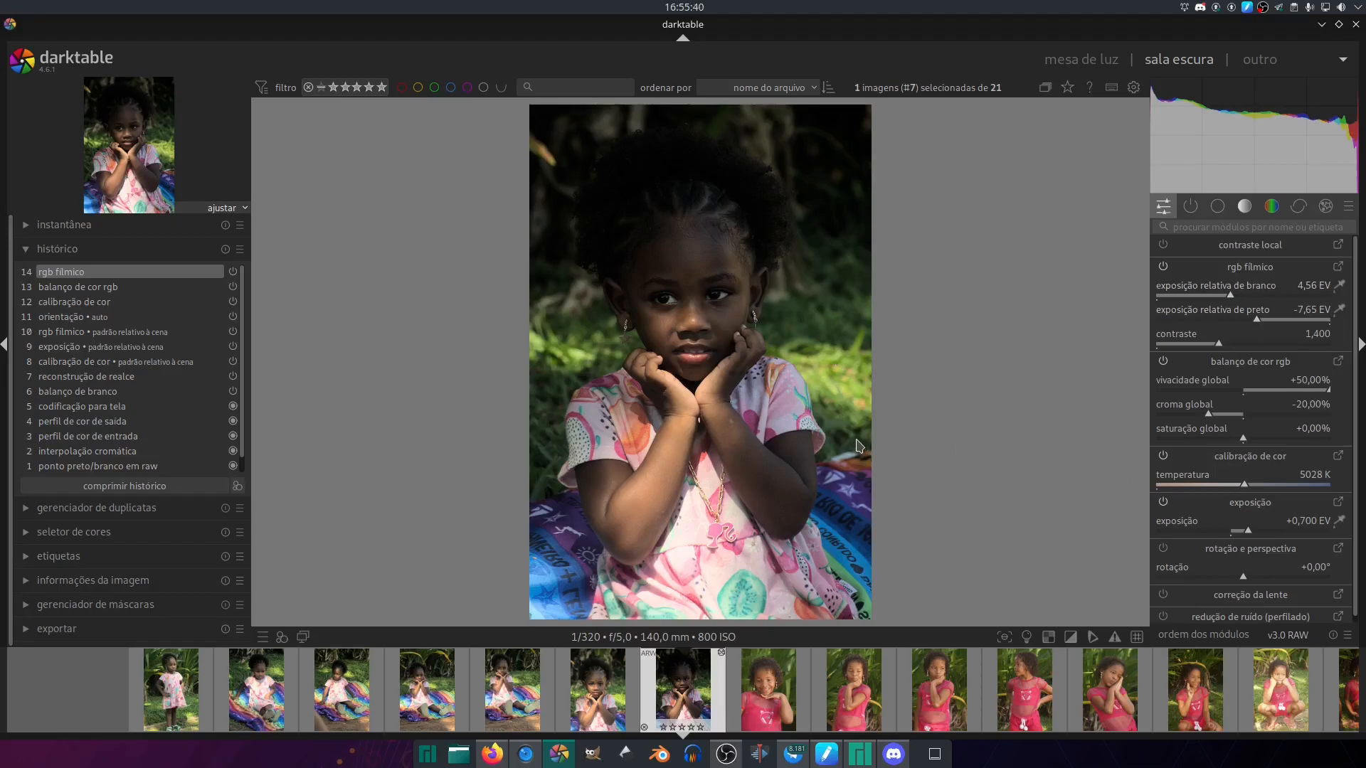
pyautogui.hotkey('ctrl', 'v')
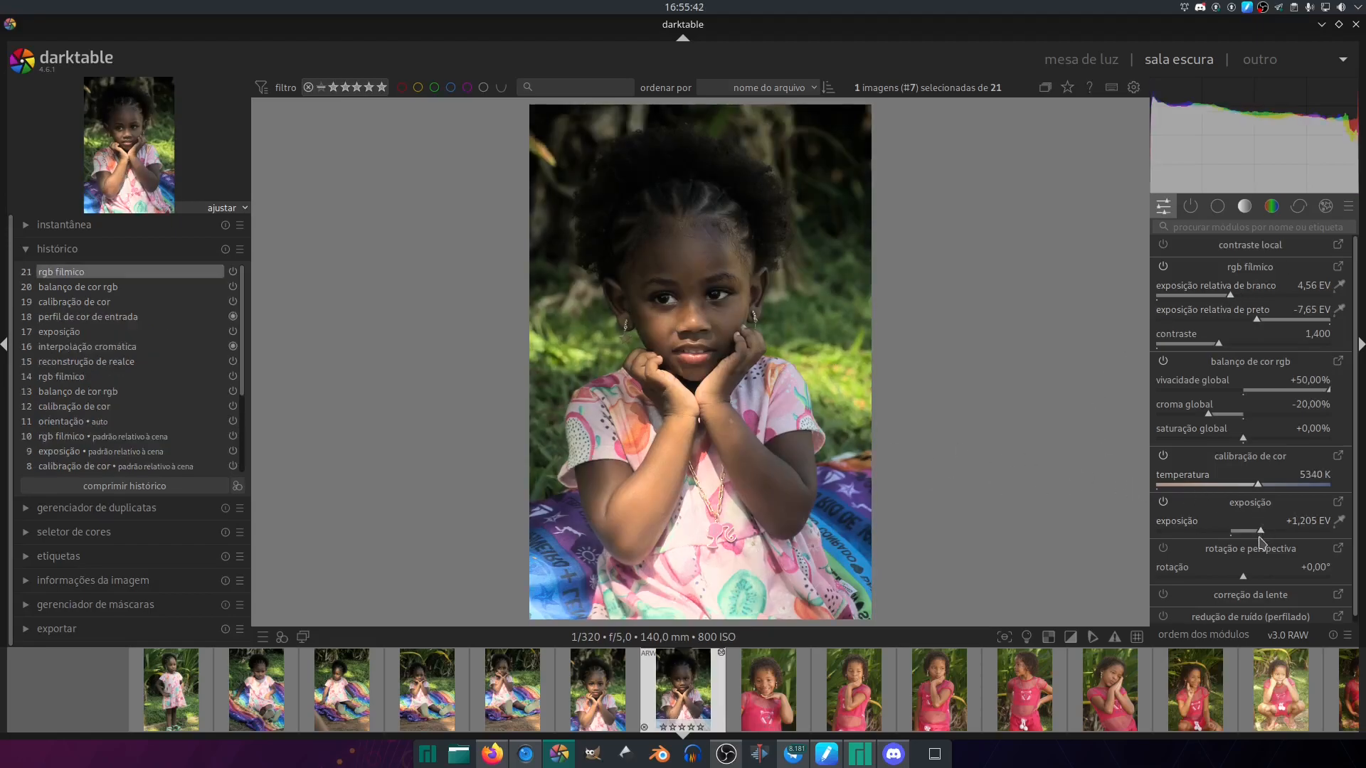
pyautogui.click(1265, 531)
pyautogui.moveTo(1316, 534)
pyautogui.mouseDown()
pyautogui.moveTo(1338, 533)
pyautogui.moveTo(1328, 539)
pyautogui.mouseUp()
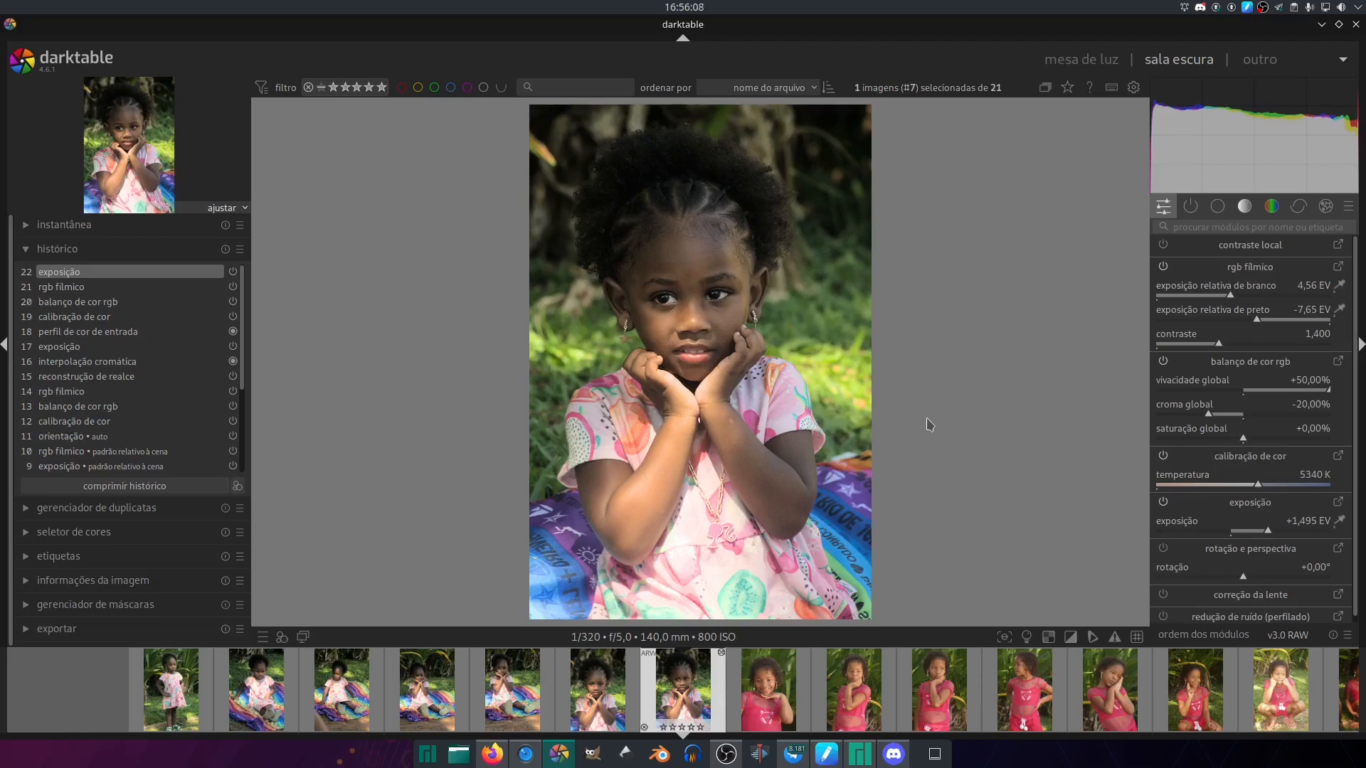
# - Apply the saved style to the eighth photo and refine it with +1.200 EV exposure and +10% global saturation
pyautogui.press('space')
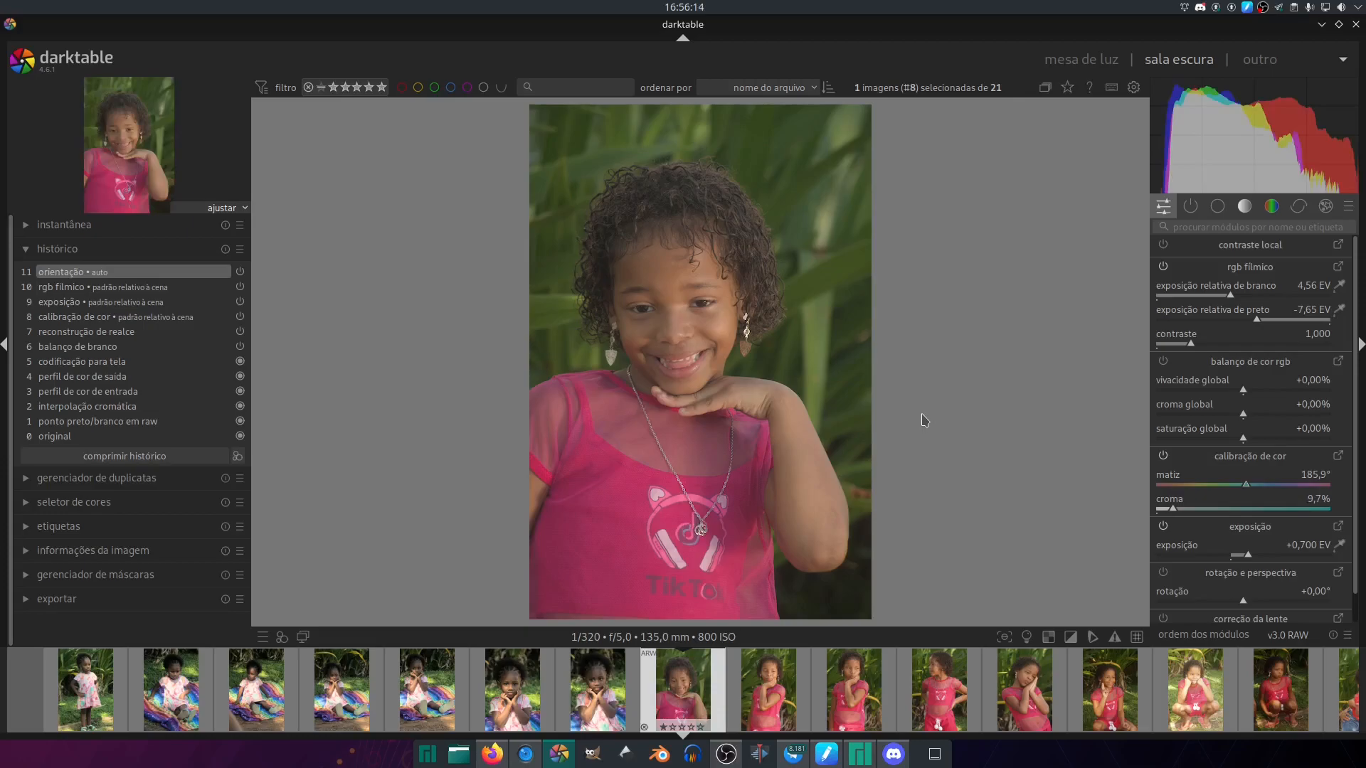
pyautogui.click(282, 637)
pyautogui.click(307, 654)
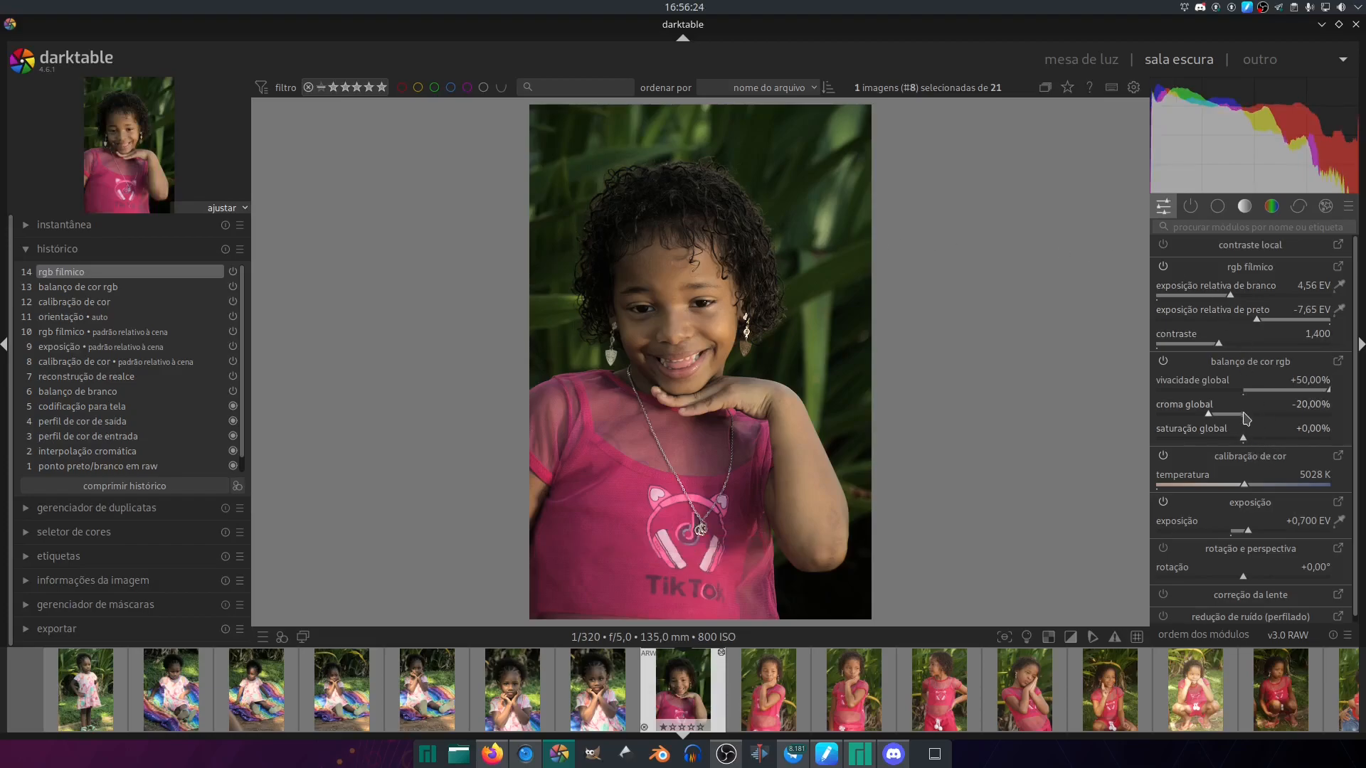
pyautogui.scroll(-4, 1254, 535)
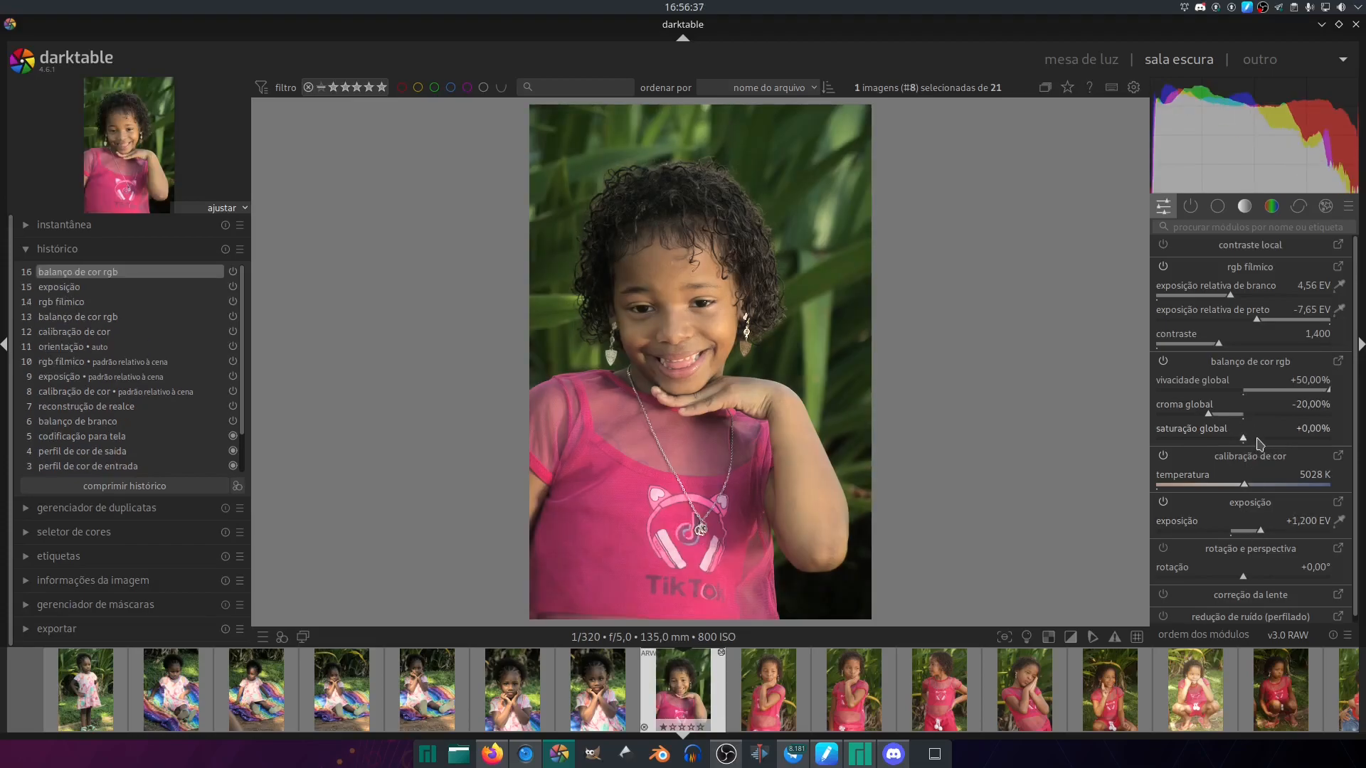
pyautogui.scroll(5, 1260, 443)
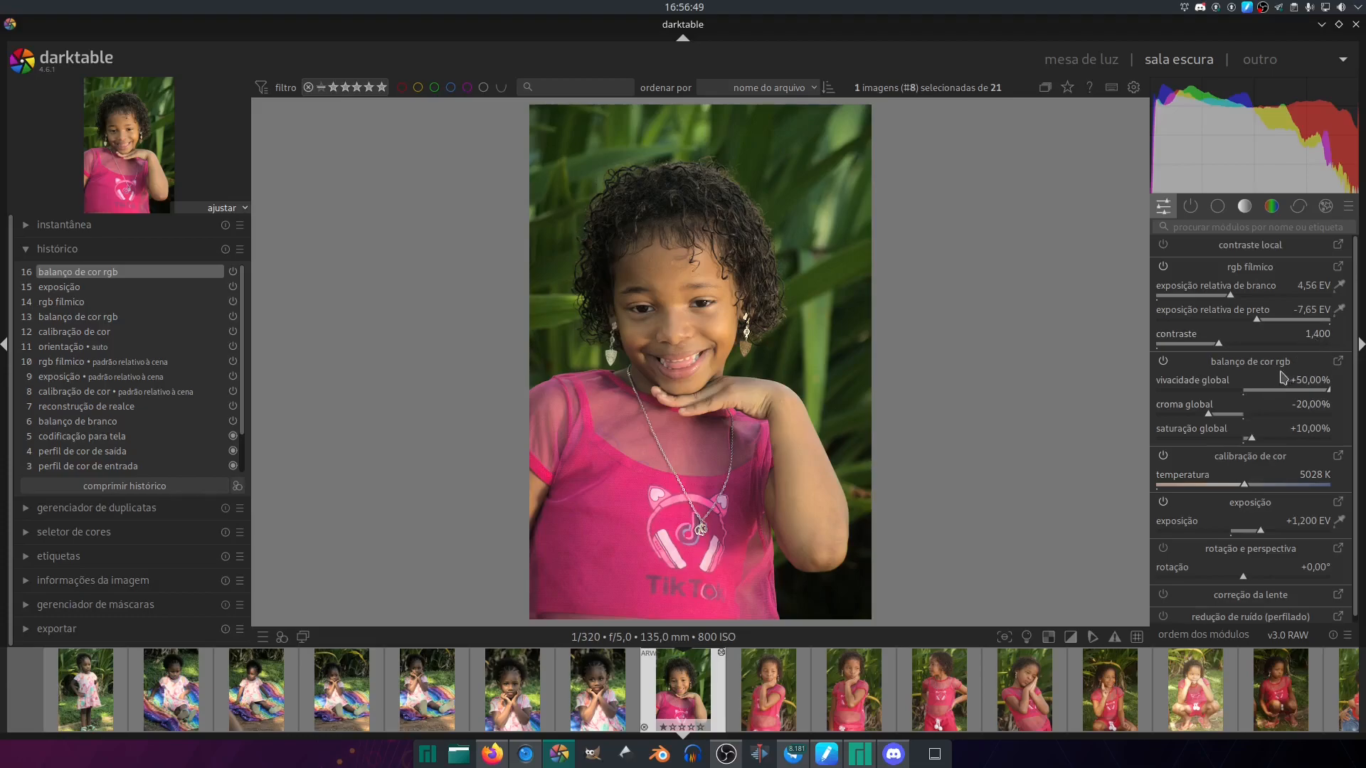
# - Set the dynamic range scaling in the eighth photo's filmic rgb scene settings to -40%
pyautogui.click(1338, 267)
pyautogui.click(1279, 391)
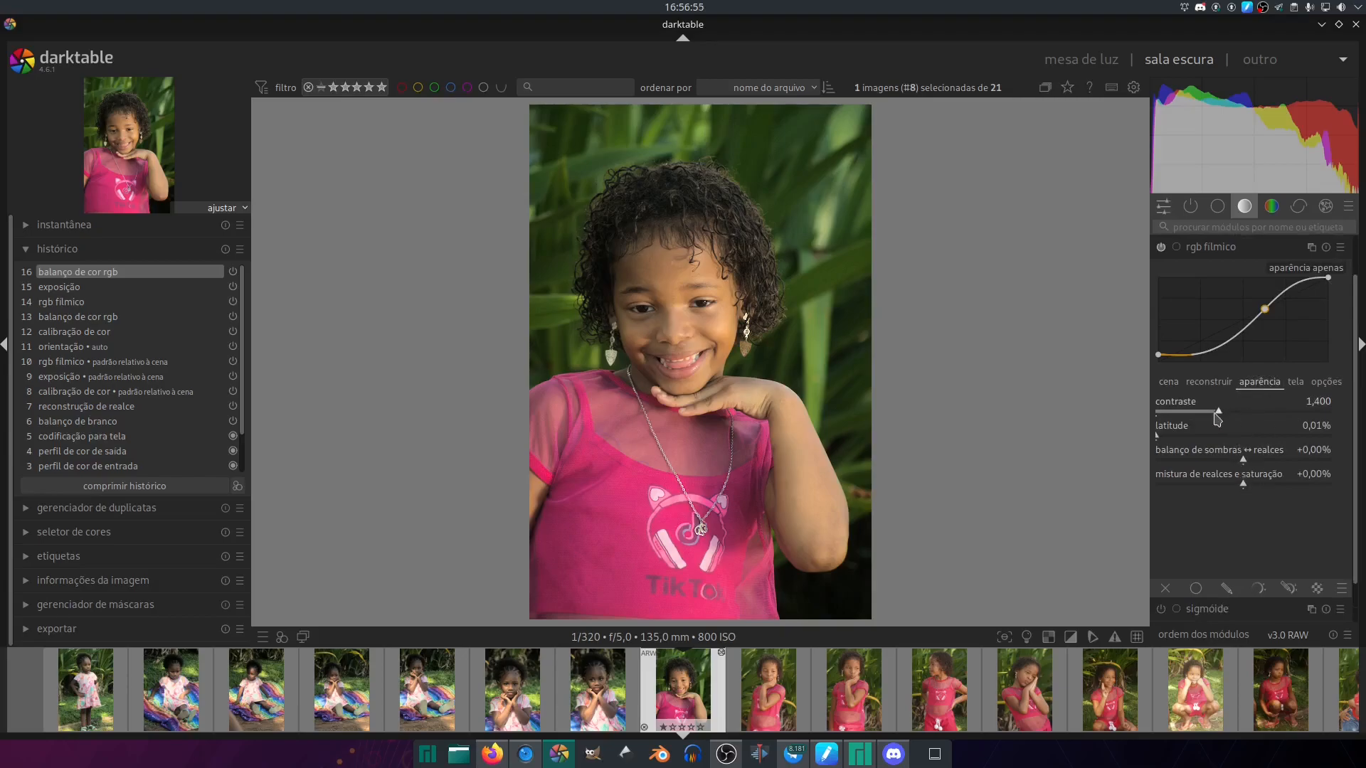
pyautogui.click(1294, 384)
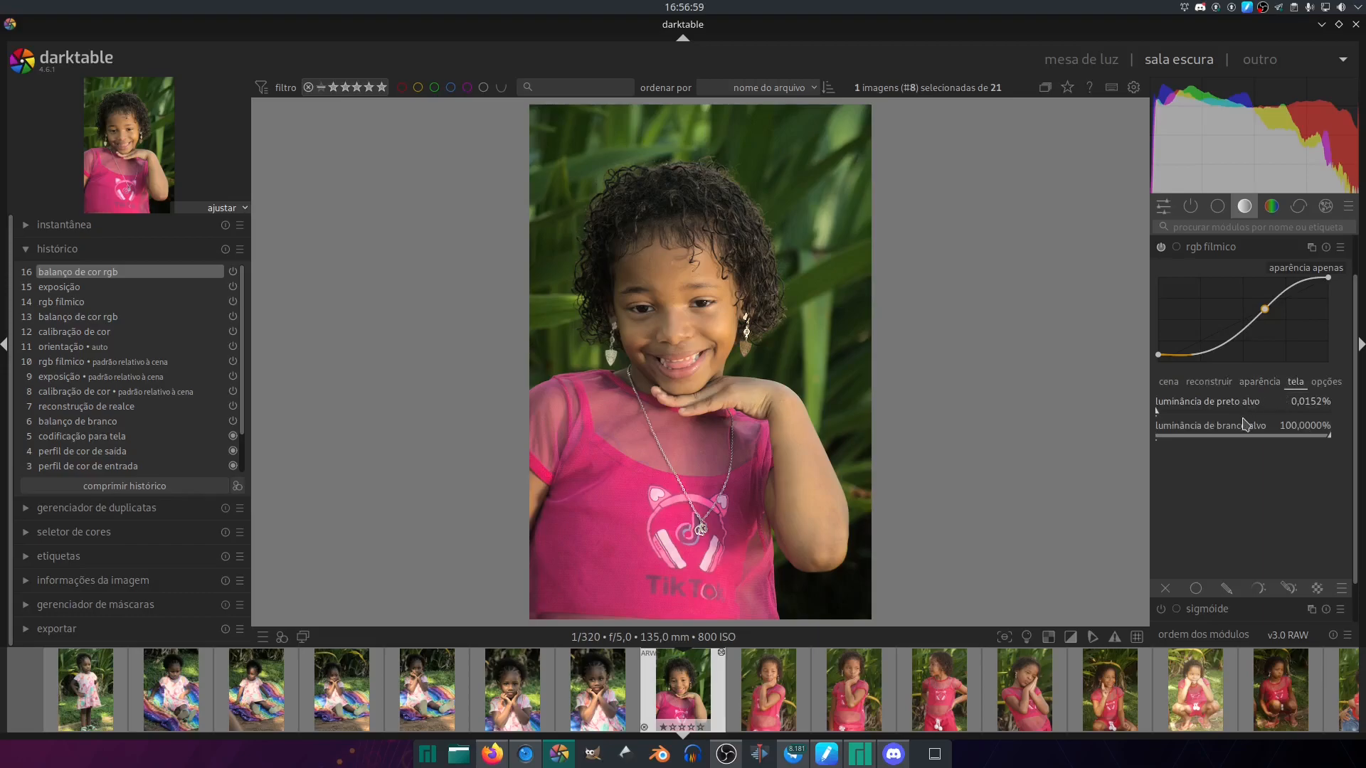
pyautogui.click(1170, 384)
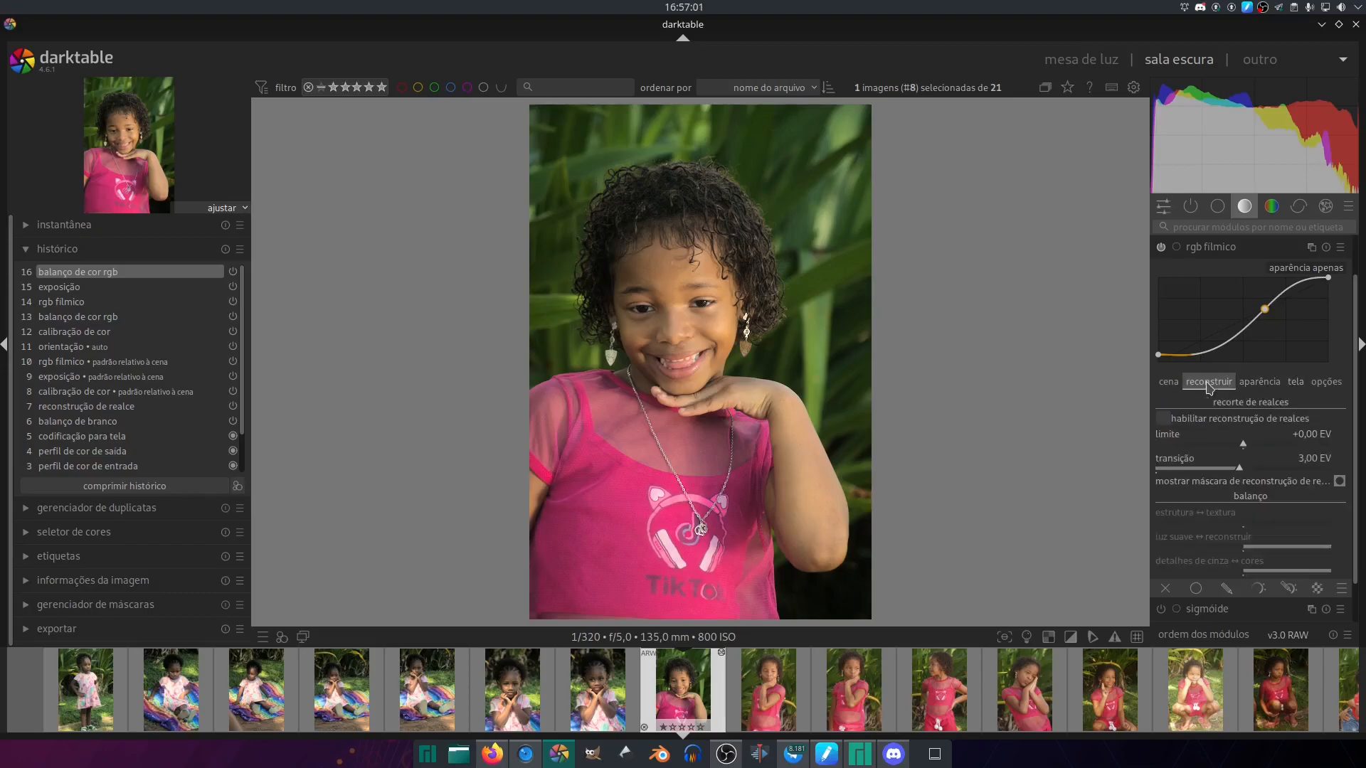
pyautogui.click(1171, 385)
pyautogui.scroll(-10, 1244, 464)
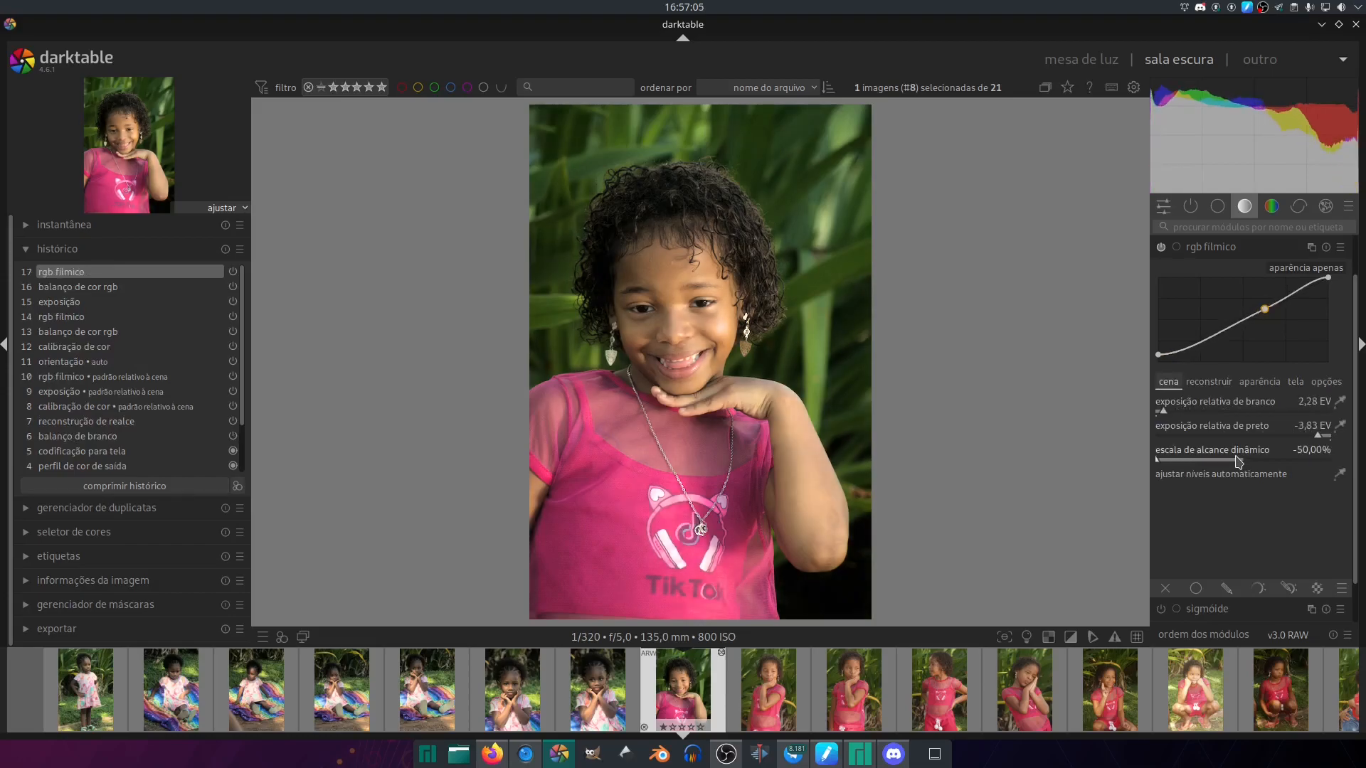
pyautogui.scroll(2, 1239, 461)
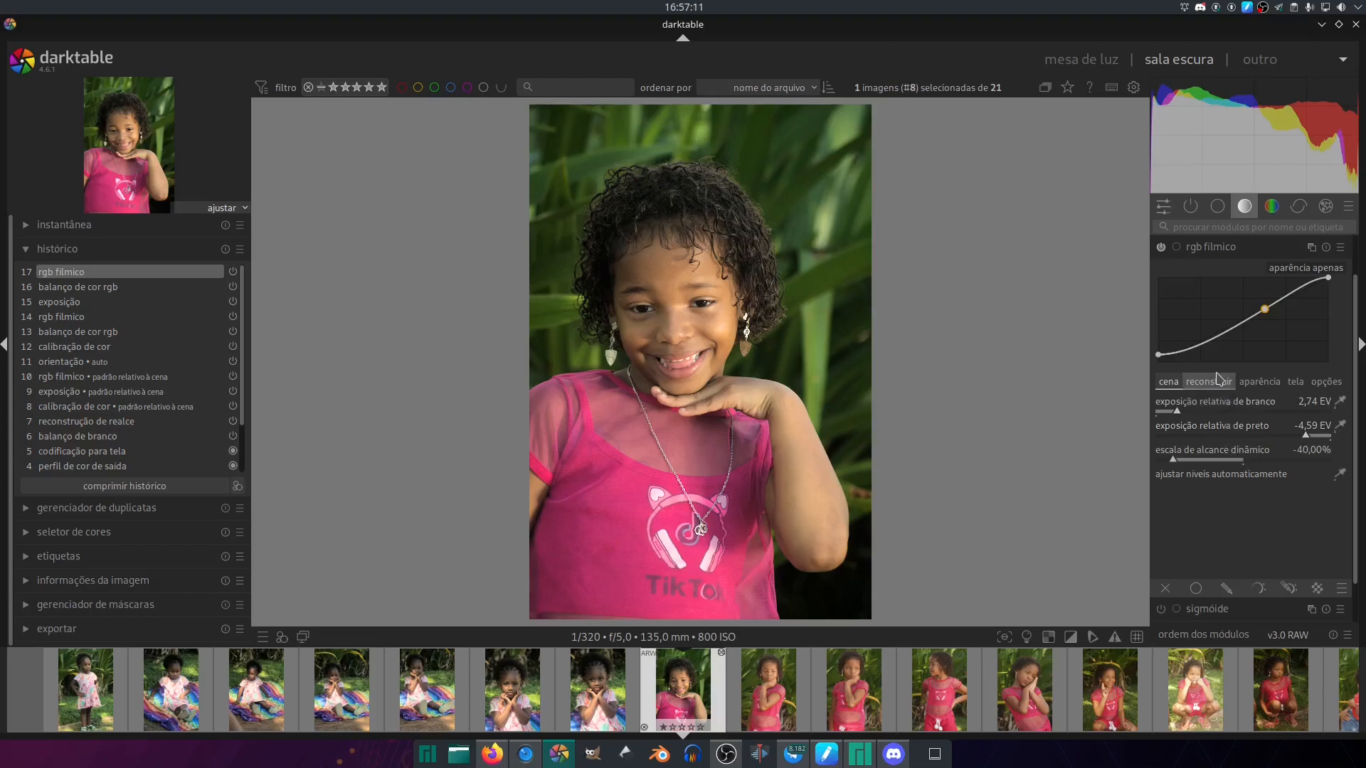
# - Paste the eighth photo's edits onto the ninth through fourteenth photos and set the fourteenth's exposure to +0.120 EV
pyautogui.press('space')
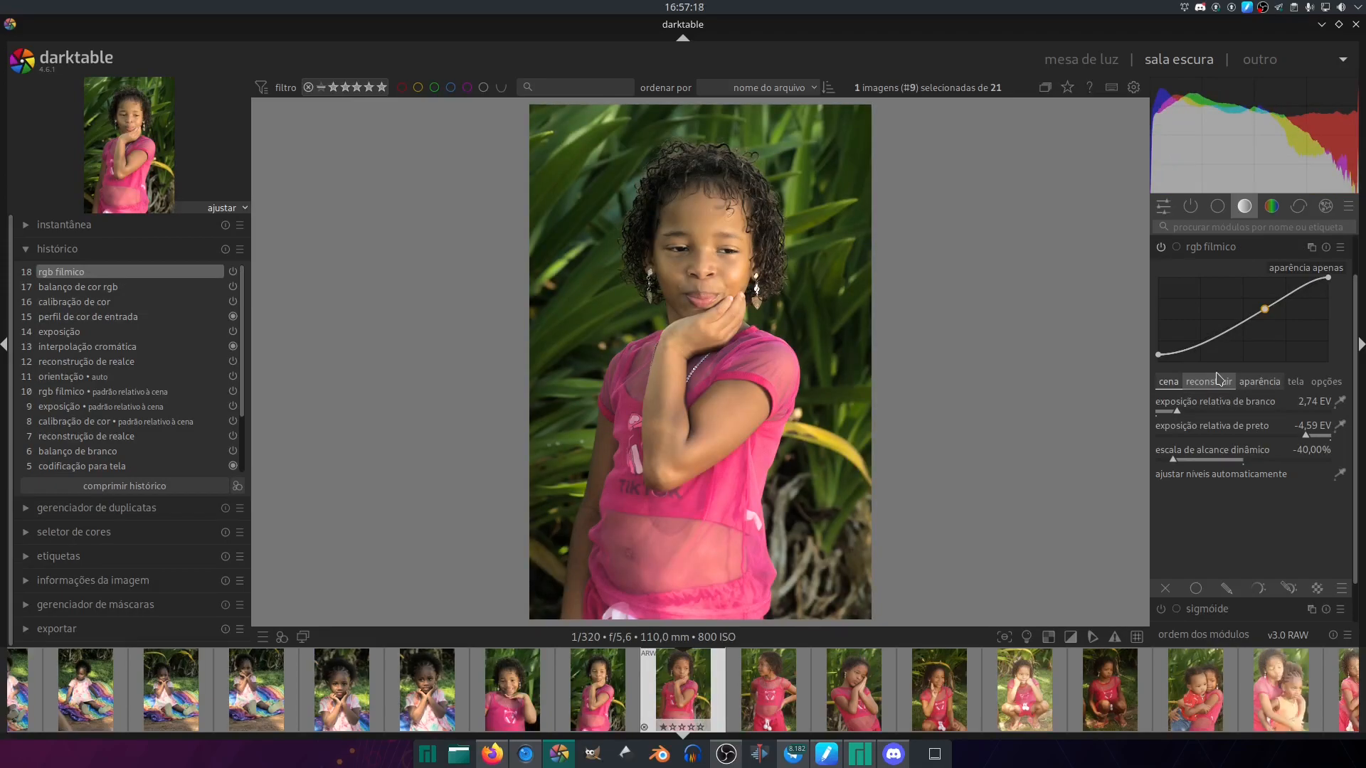
pyautogui.press('space')
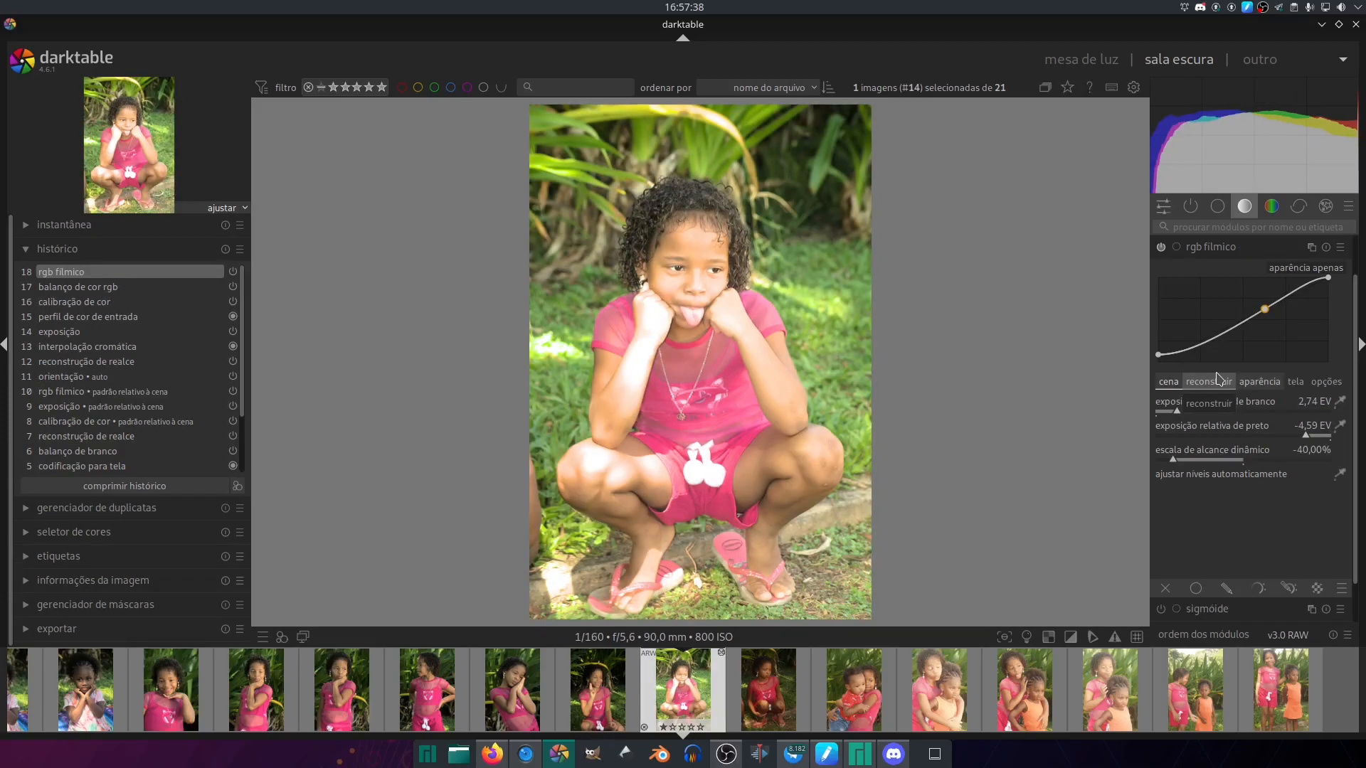
pyautogui.click(1163, 206)
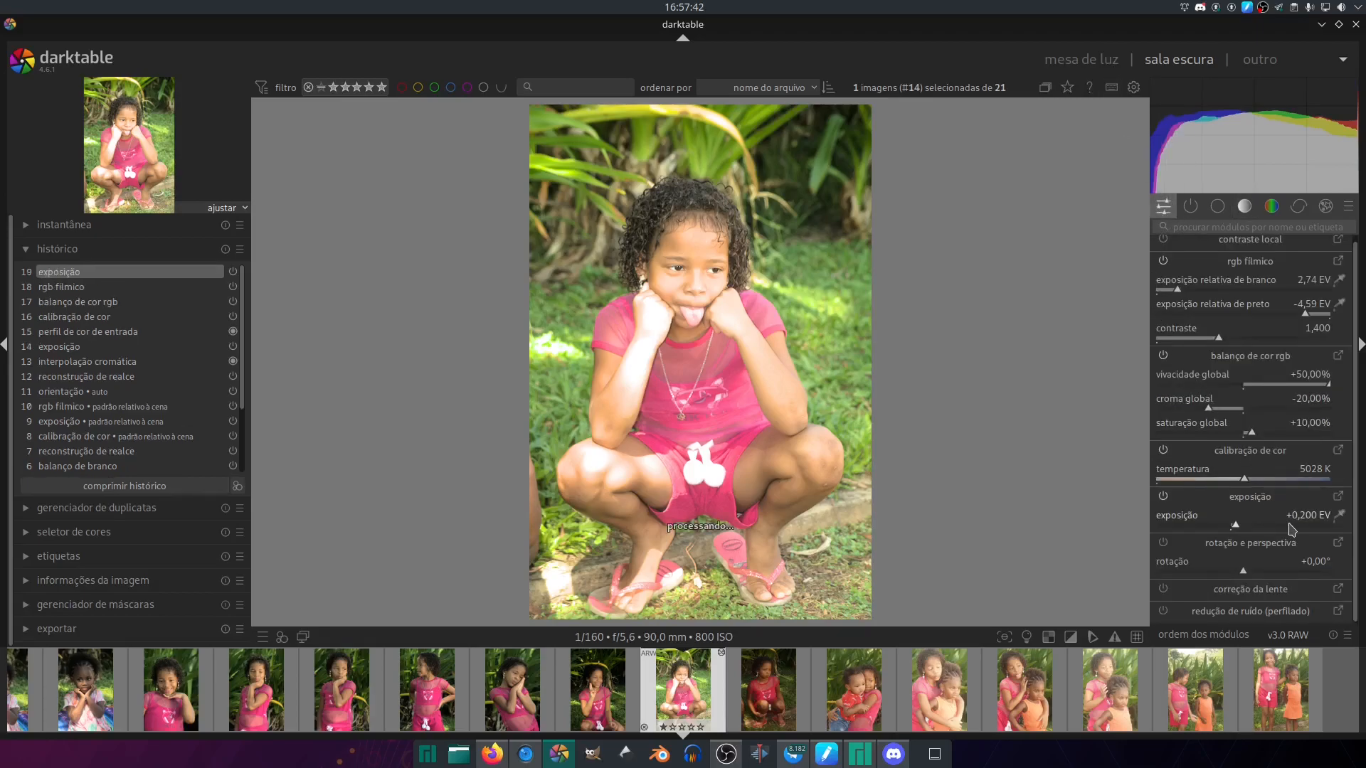
pyautogui.scroll(-5, 1294, 527)
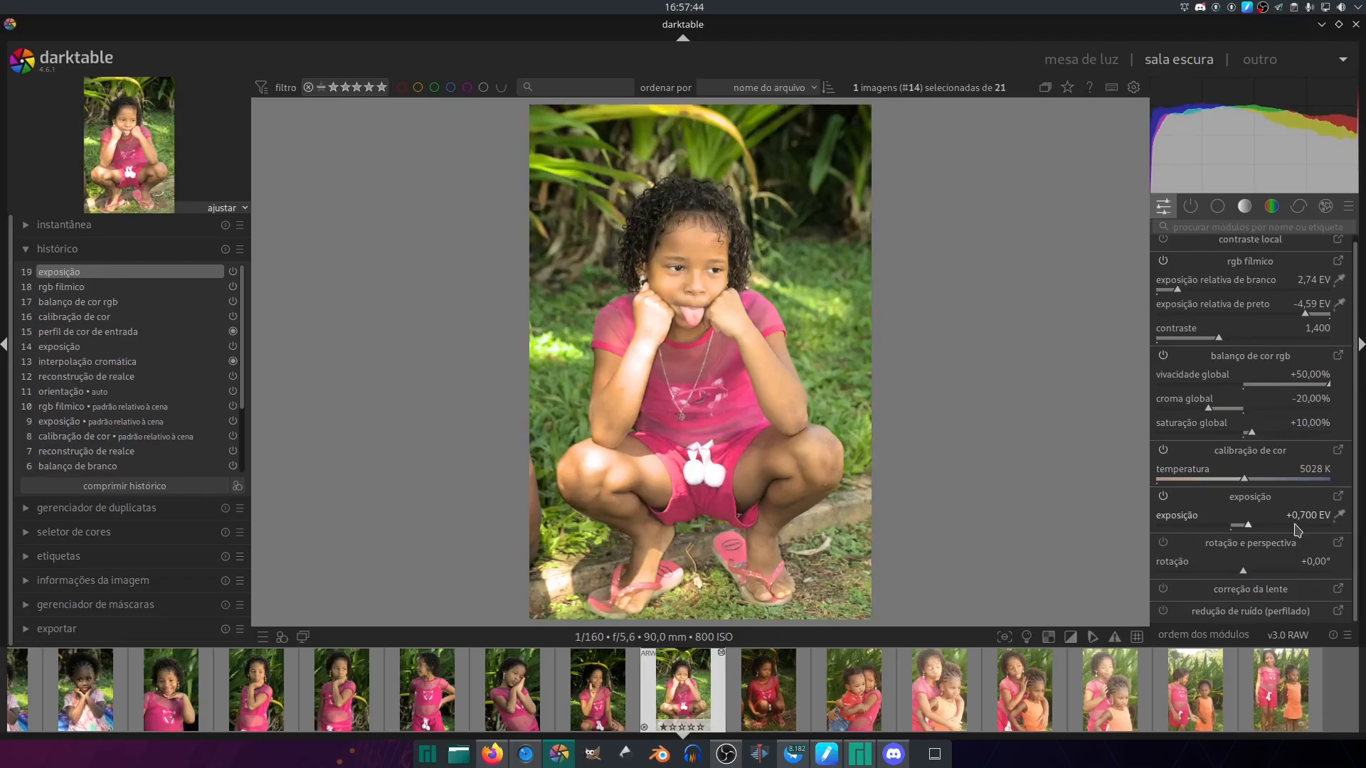
pyautogui.moveTo(1295, 530); pyautogui.dragTo(1156, 534)
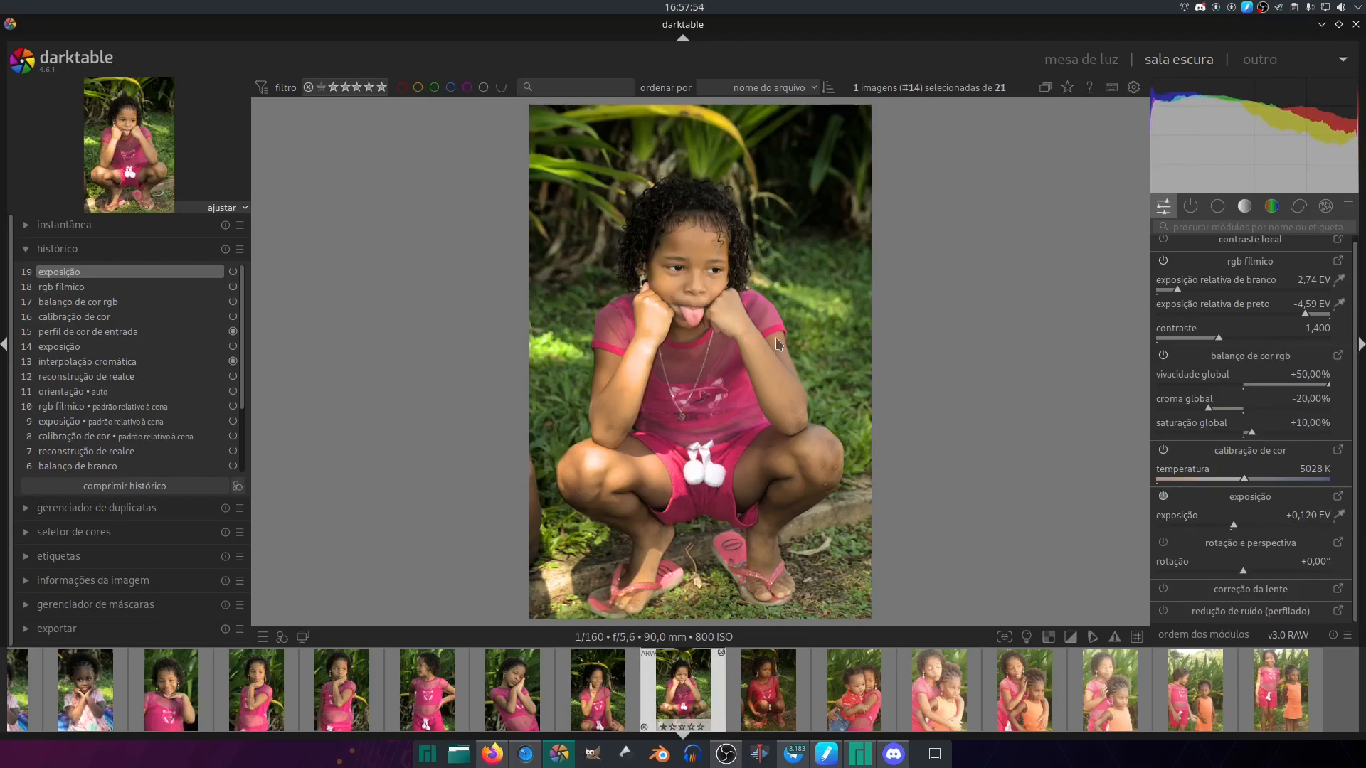
# - Crop the fourteenth photo at the original aspect ratio, trimming the foliage above the girl and narrow strips beside her
pyautogui.click(1217, 206)
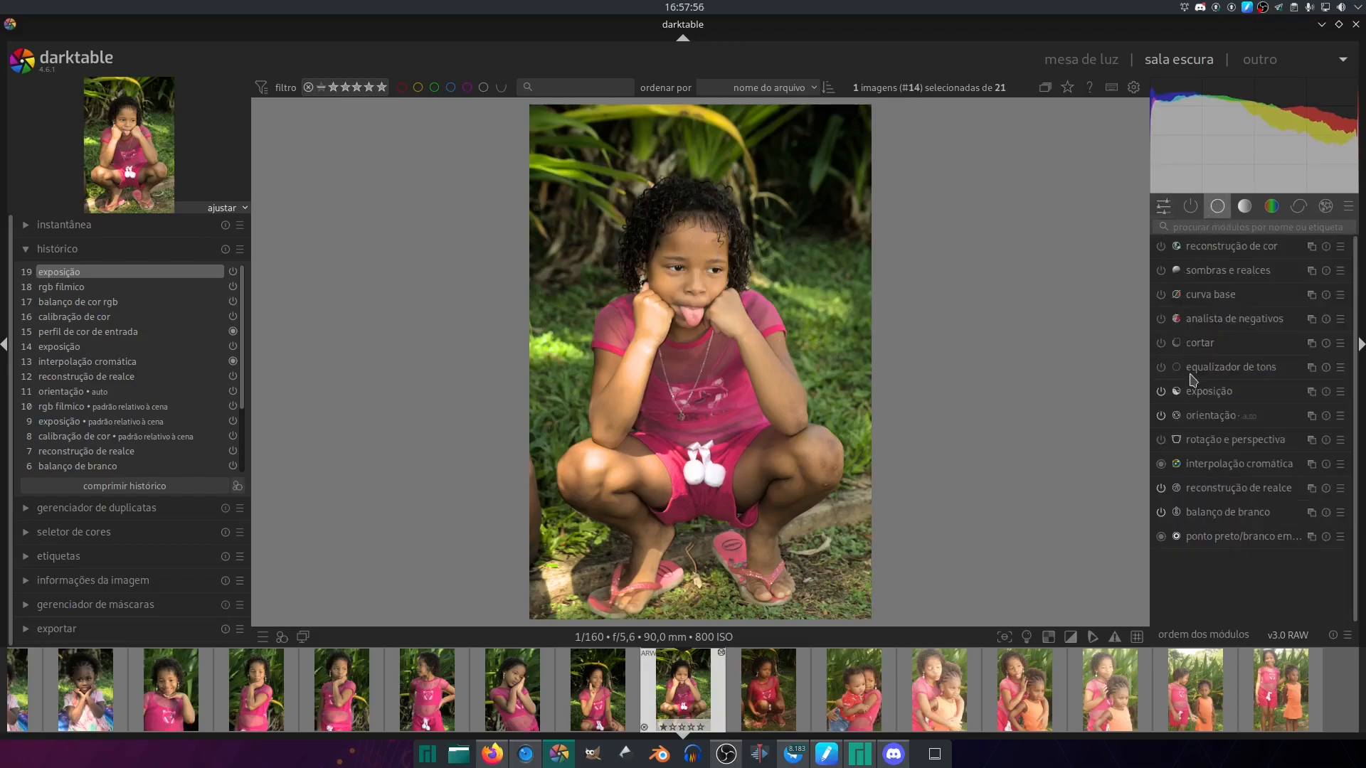
pyautogui.click(1202, 343)
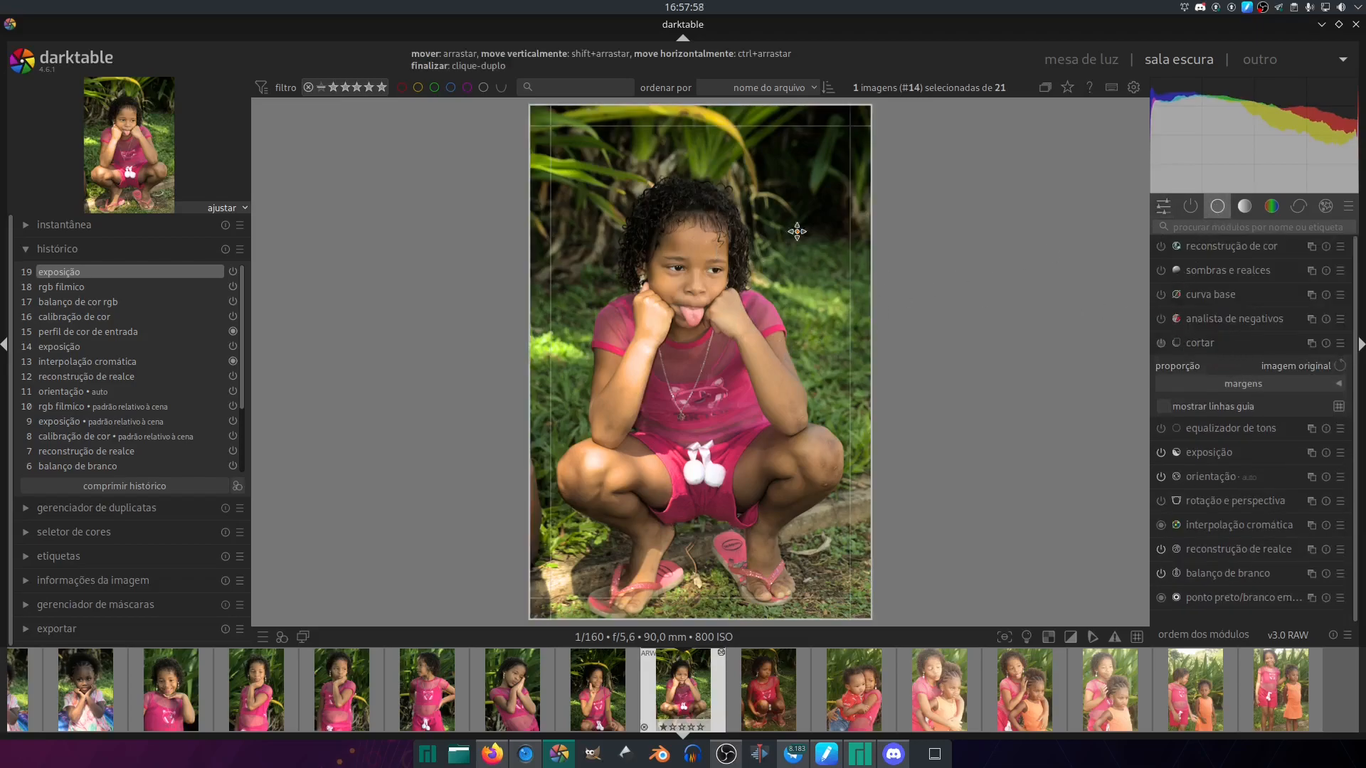
pyautogui.moveTo(704, 133); pyautogui.dragTo(706, 180)
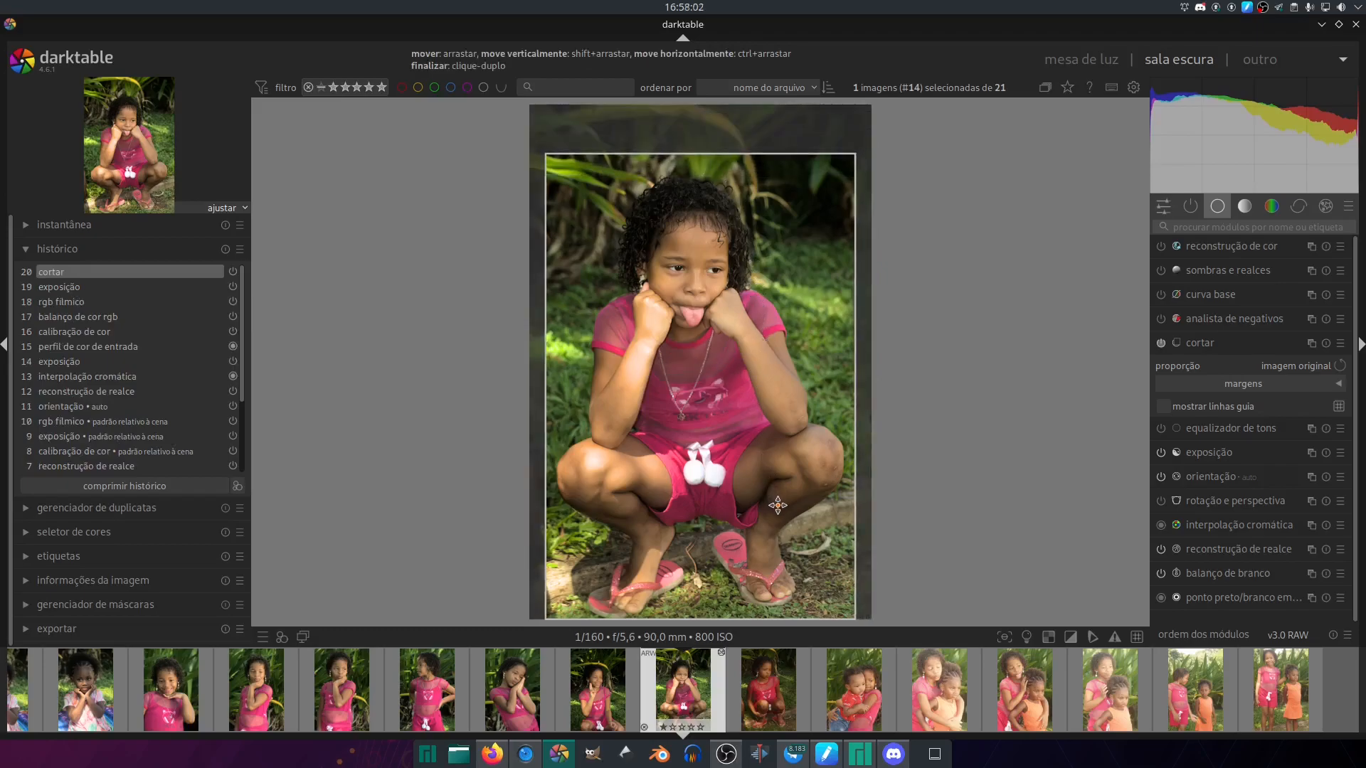
pyautogui.click(1211, 345)
# - Paste the eighth photo's edits onto the fifteenth photo and set its exposure to +2.200 EV
pyautogui.press('space')
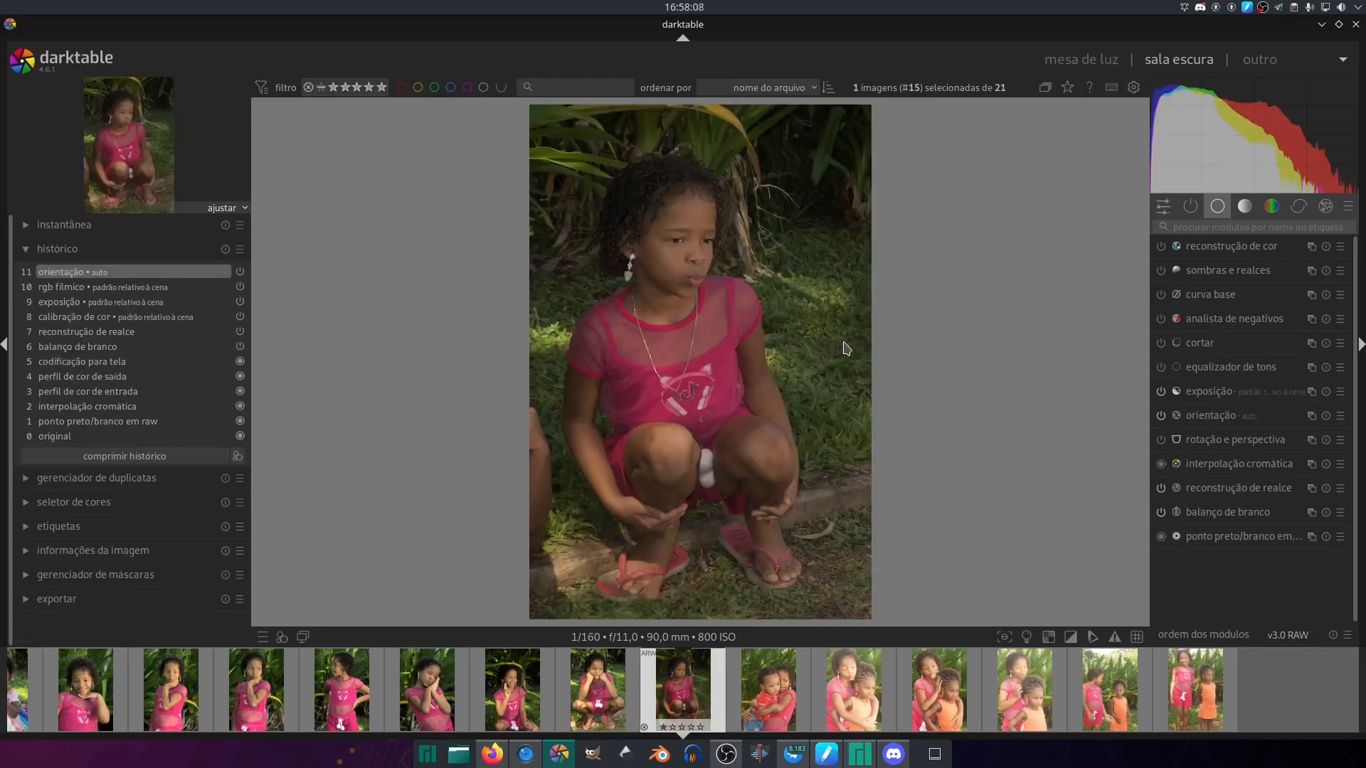
pyautogui.hotkey('ctrl', 'v')
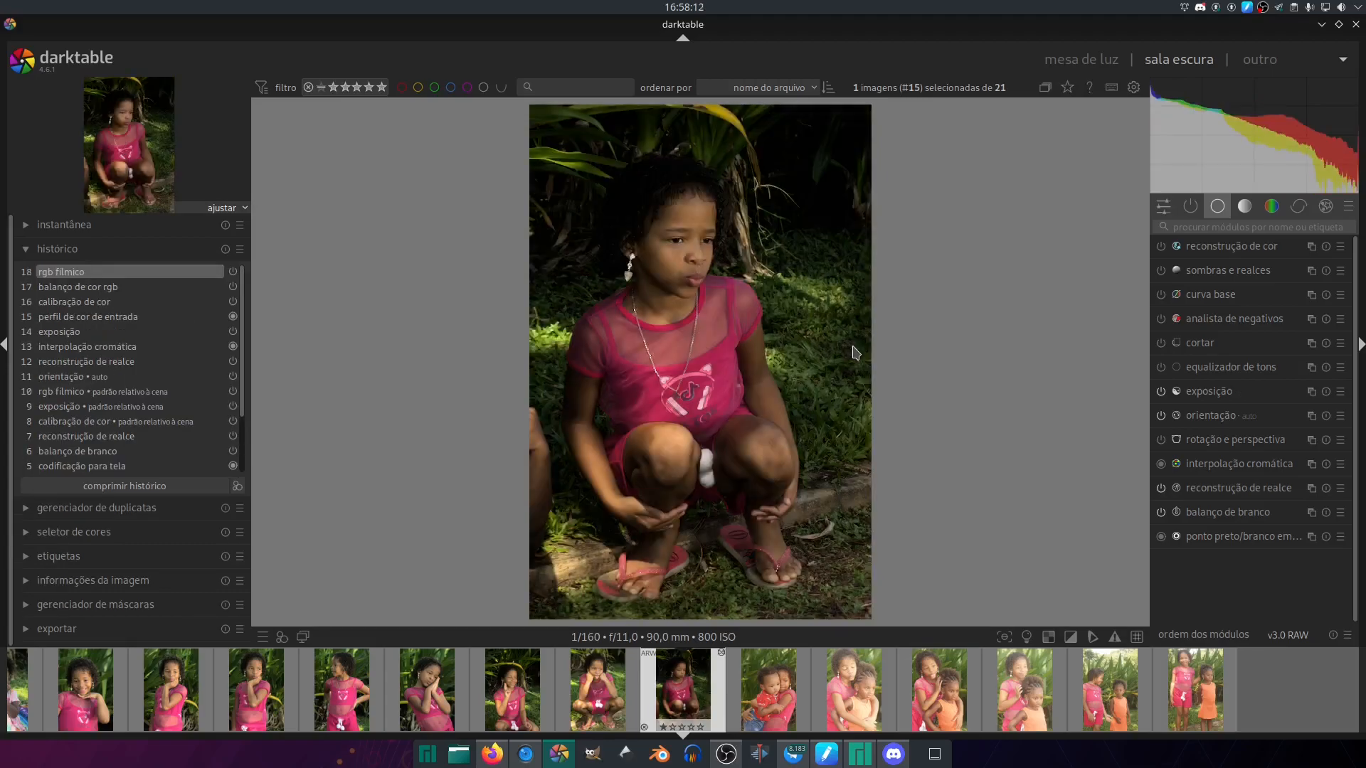
pyautogui.click(1163, 206)
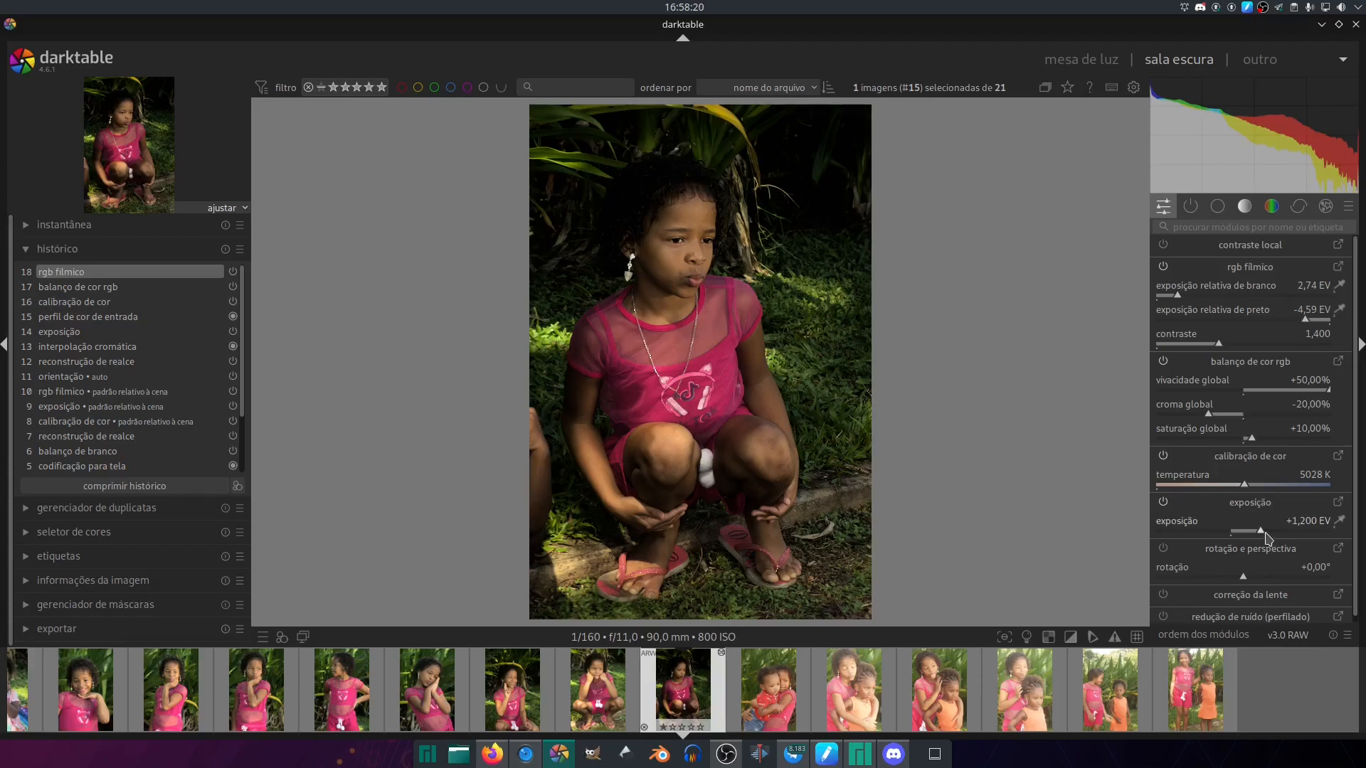
pyautogui.scroll(5, 1271, 536)
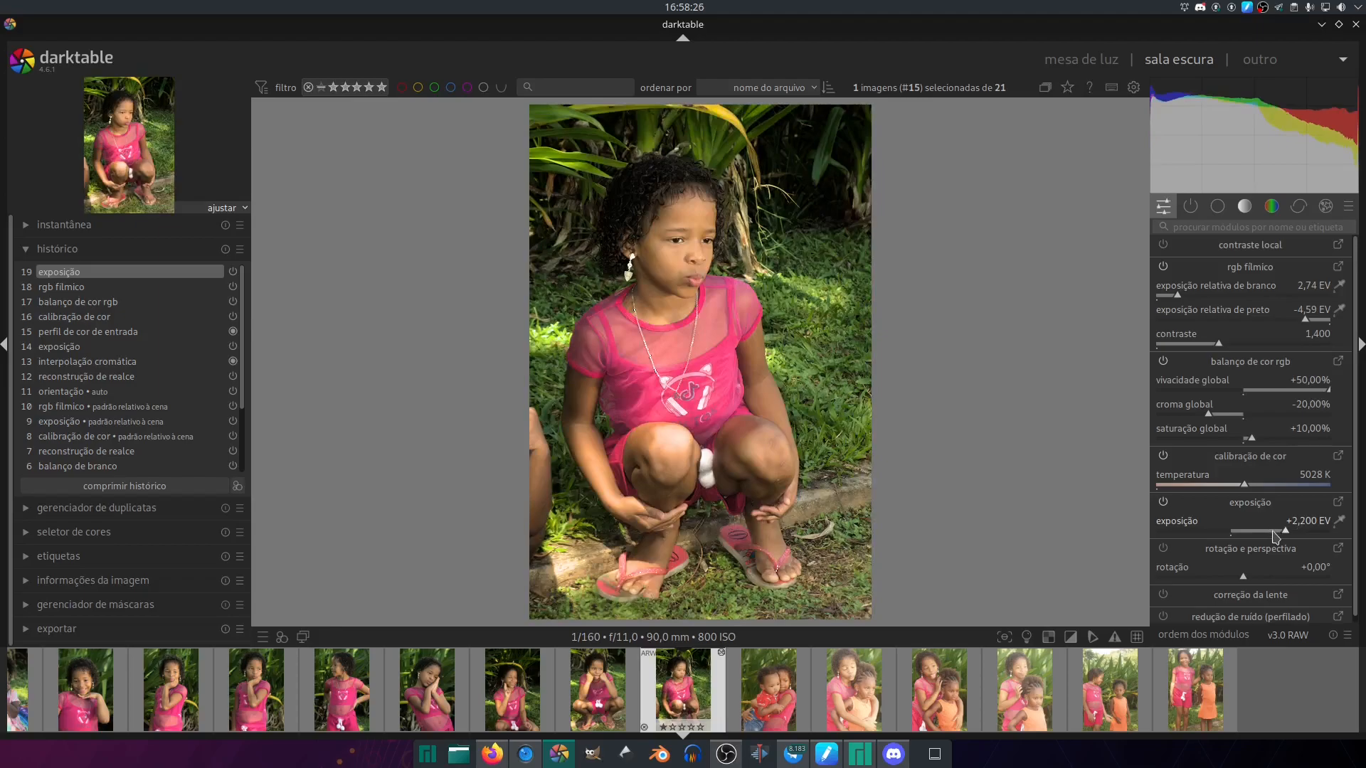
pyautogui.click(1273, 532)
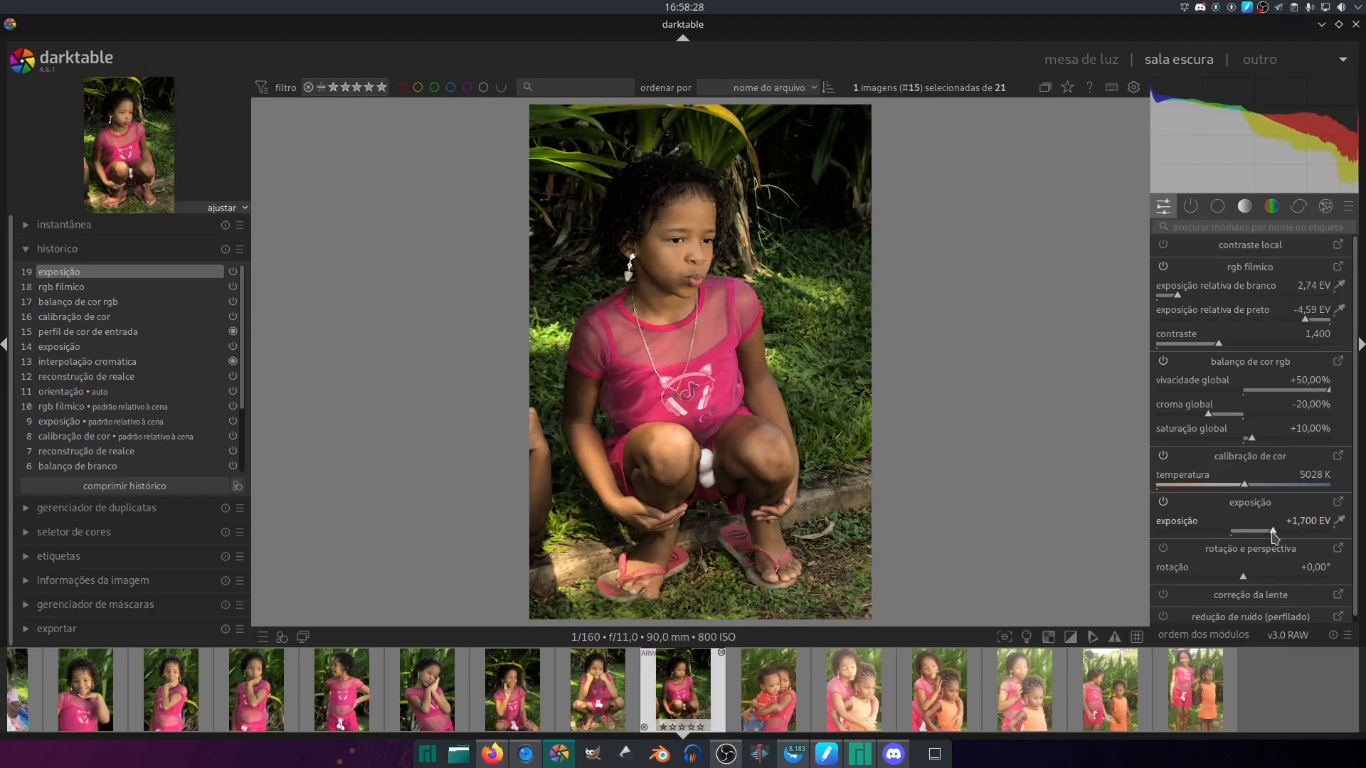
pyautogui.hotkey('ctrl', 'z')
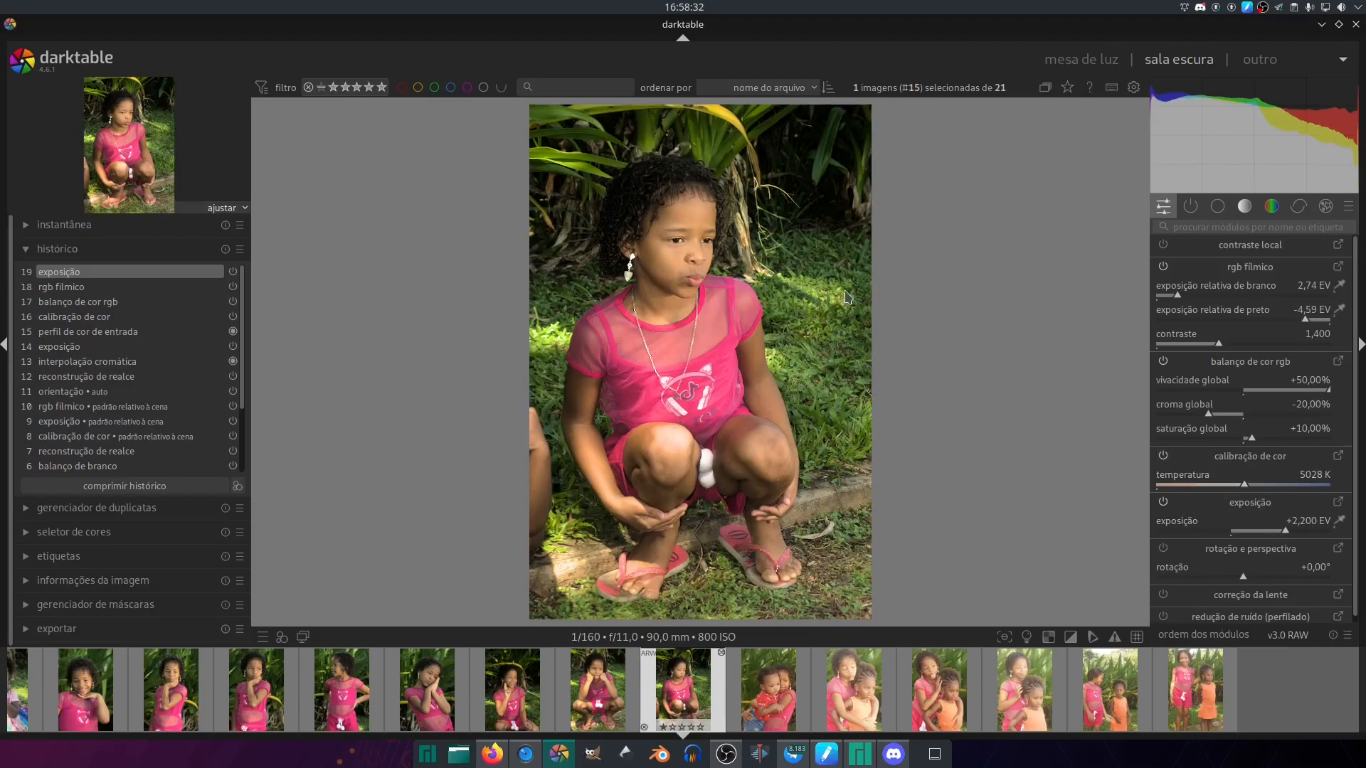
# - Crop the fifteenth photo at the original aspect ratio, trimming mainly the picture's upper and right-hand edges around the girl
pyautogui.press('c')
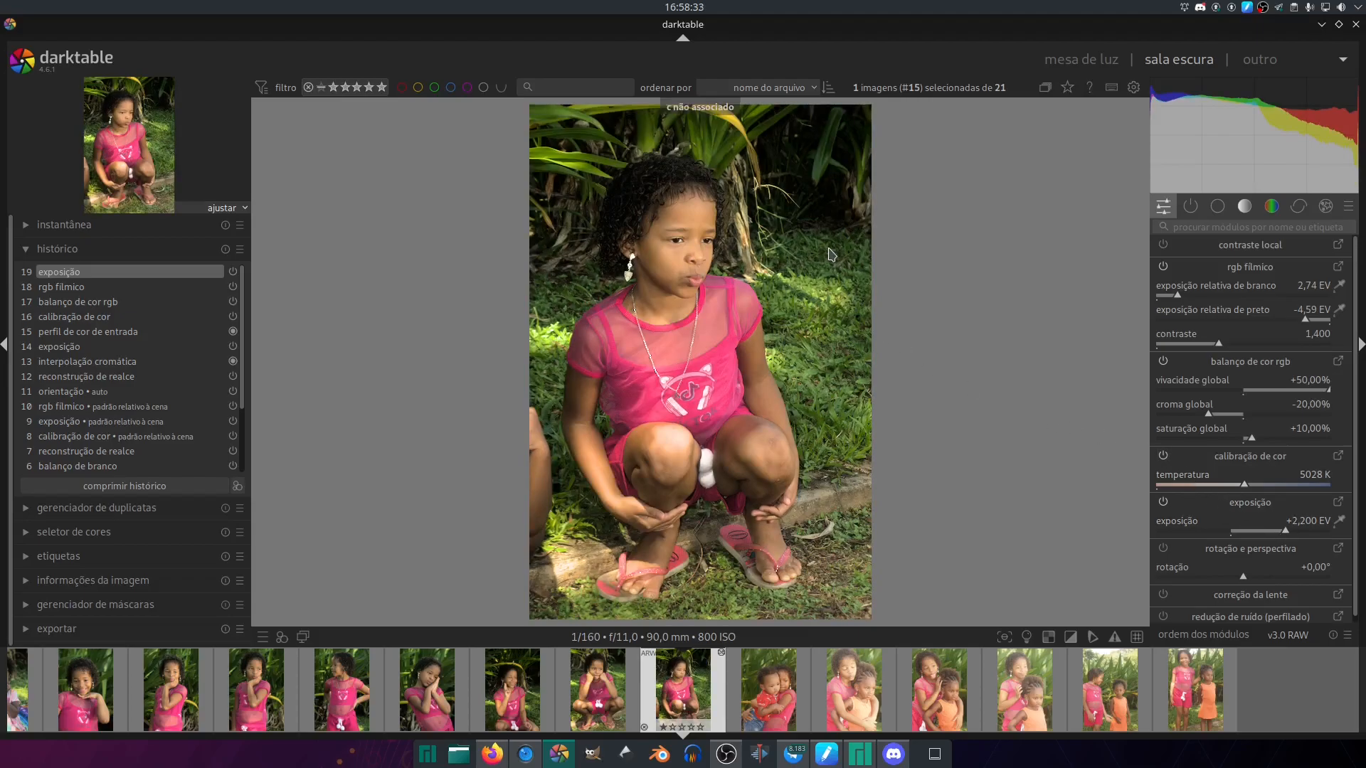
pyautogui.click(1217, 205)
pyautogui.click(1201, 344)
pyautogui.moveTo(853, 121); pyautogui.dragTo(816, 122)
pyautogui.moveTo(720, 360); pyautogui.dragTo(720, 353)
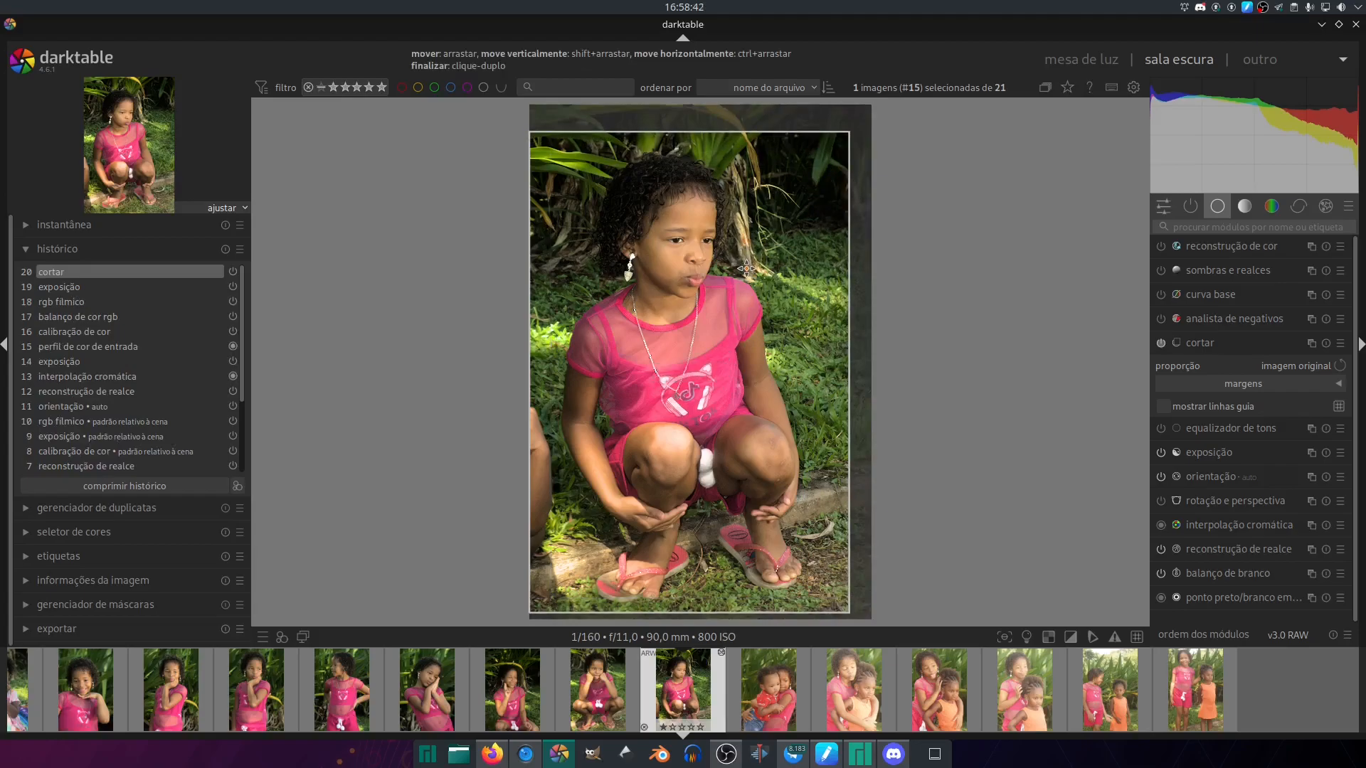
# - Paste the eighth photo's edits onto the sixteenth and seventeenth photos and set the seventeenth's exposure to +0.200 EV
pyautogui.press('space')
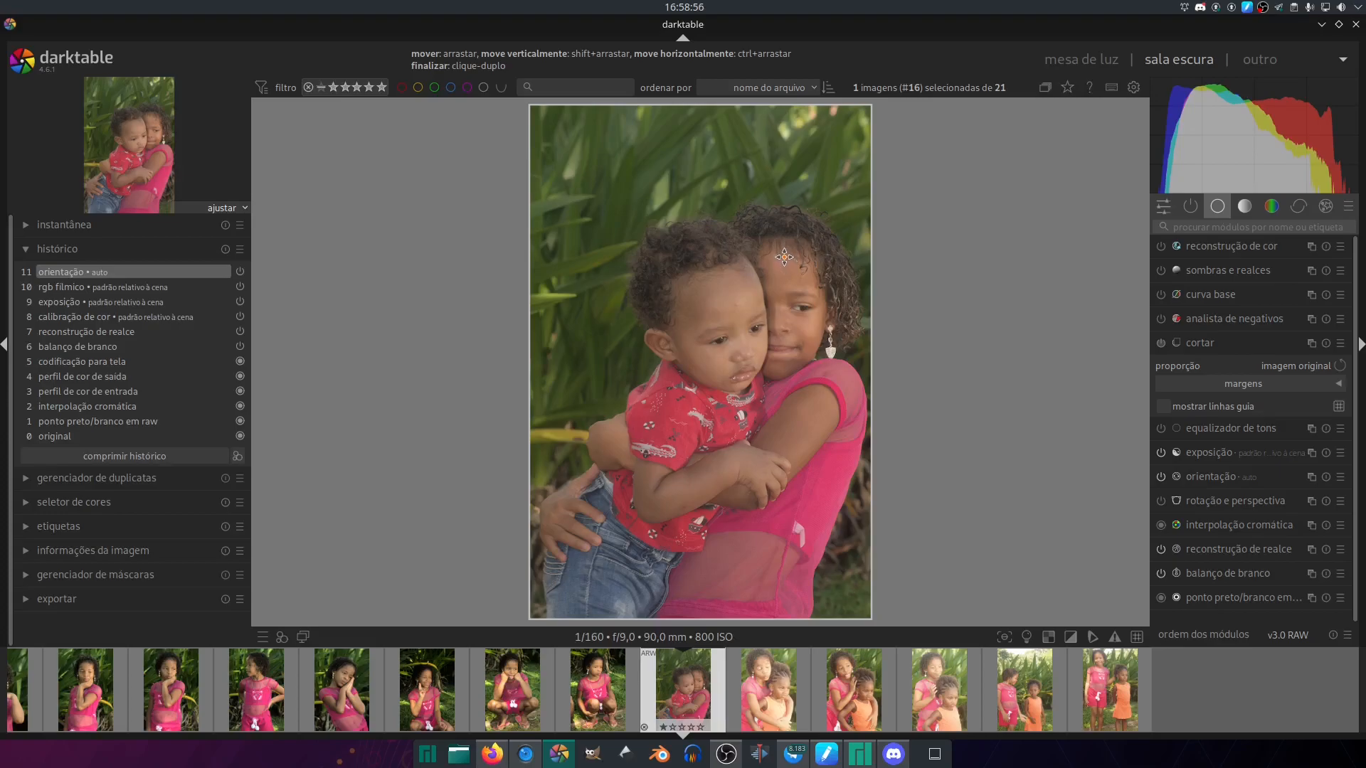
pyautogui.hotkey('ctrl', 'v')
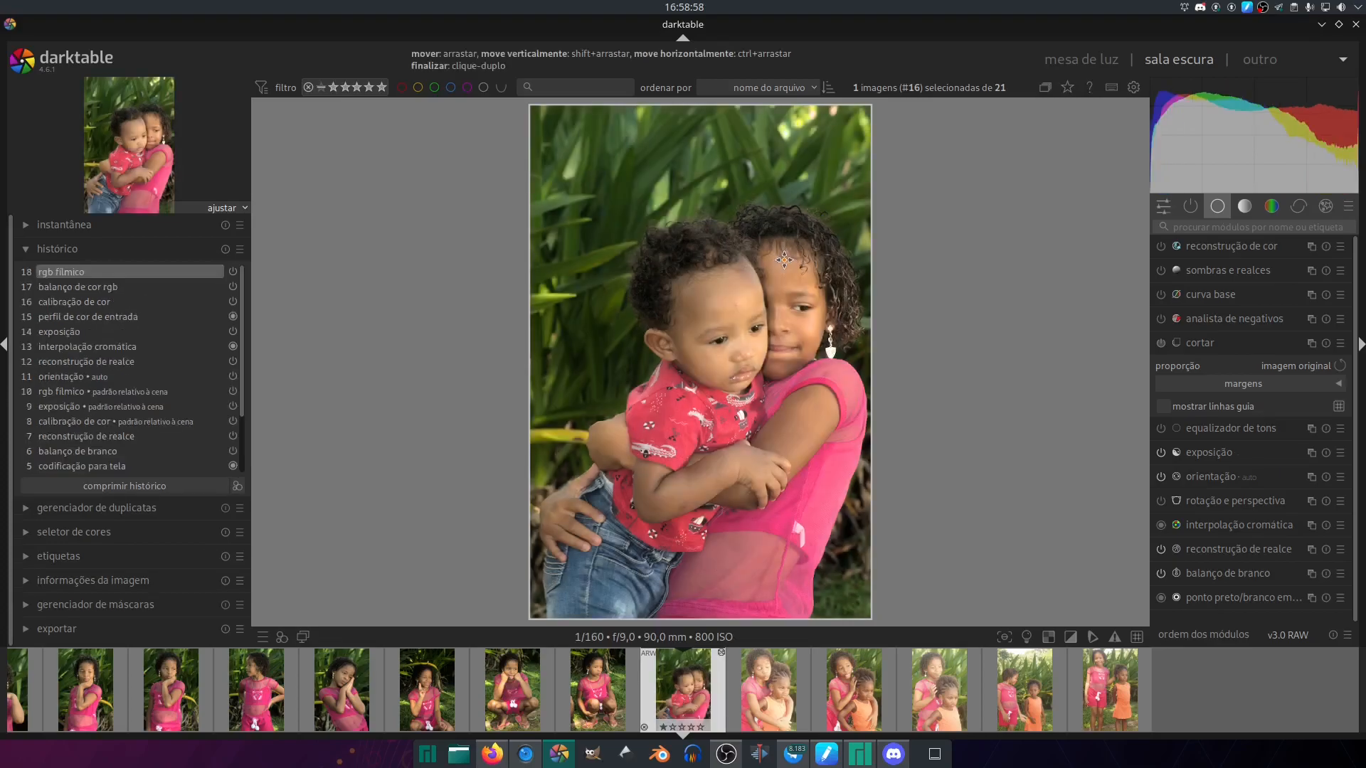
pyautogui.press('space')
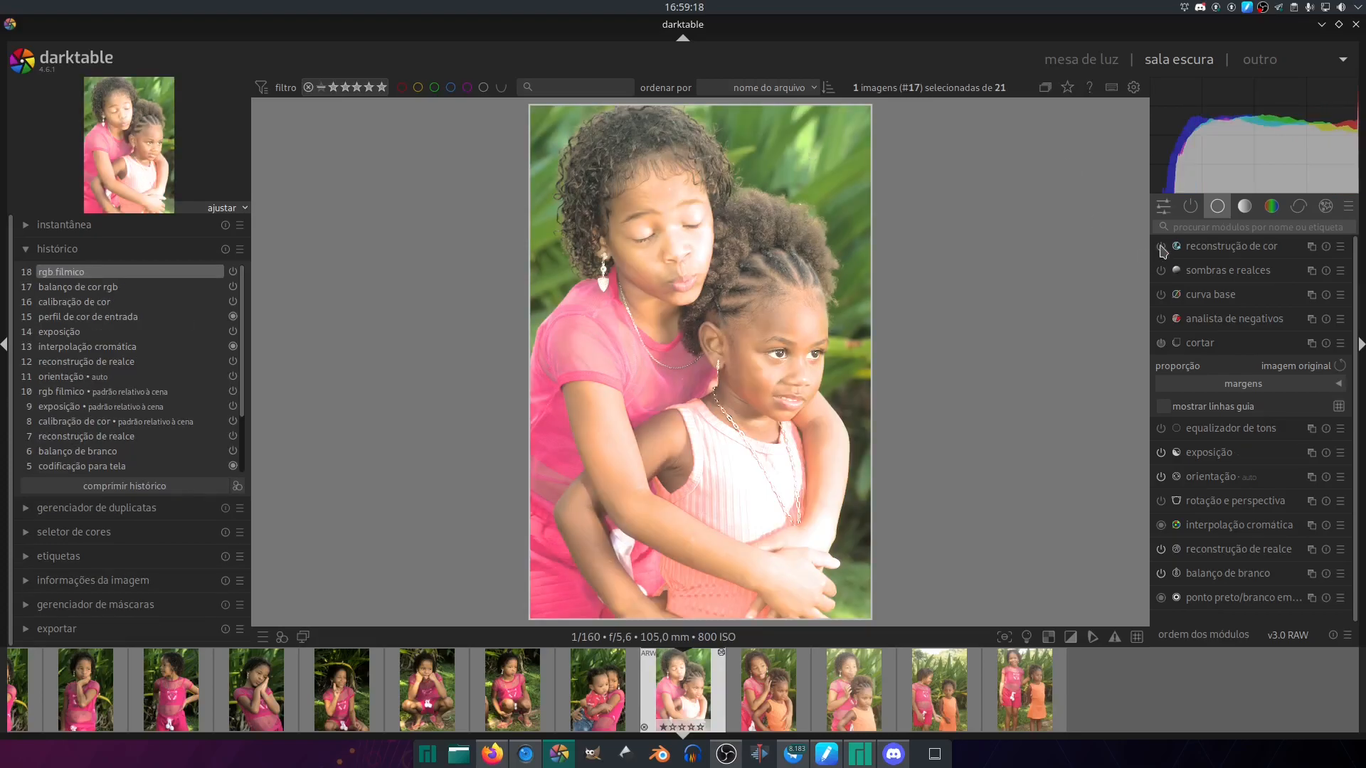
pyautogui.click(1163, 206)
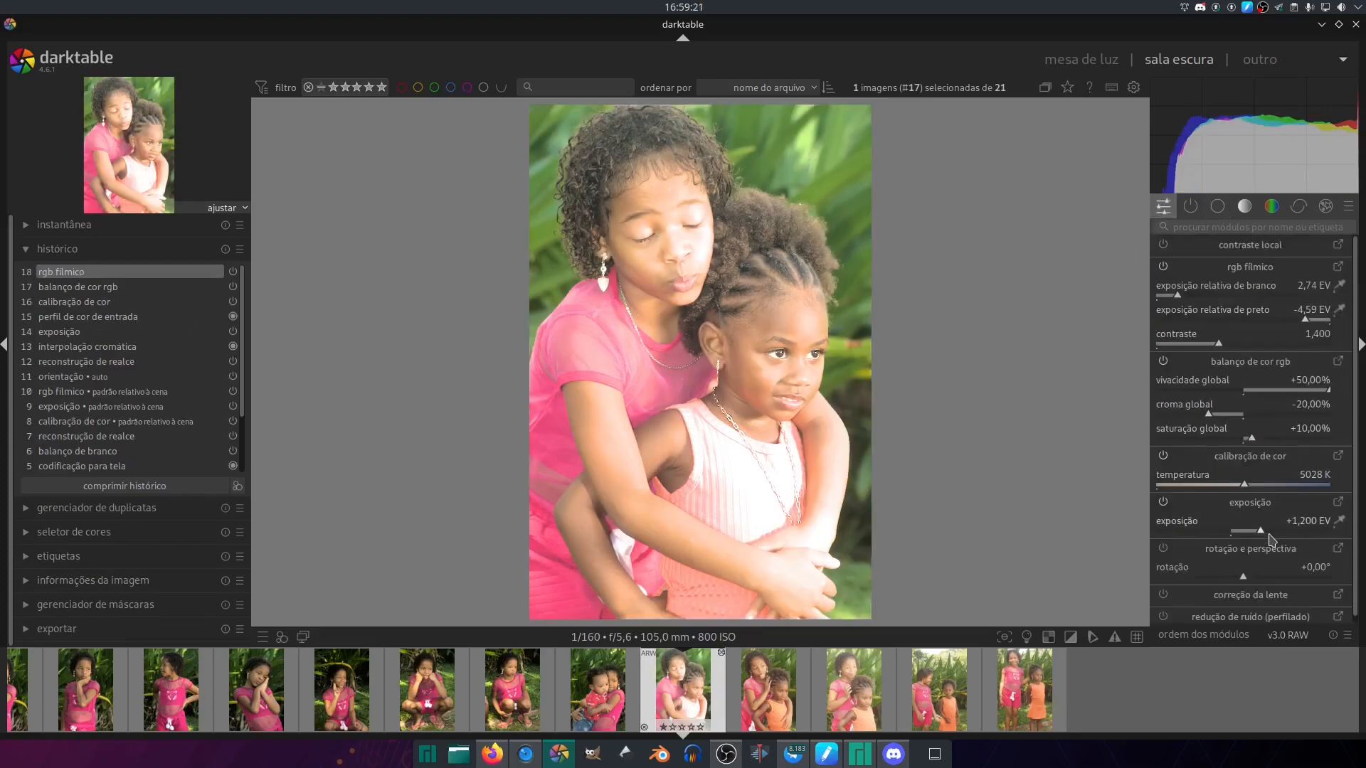
pyautogui.scroll(-10, 1292, 528)
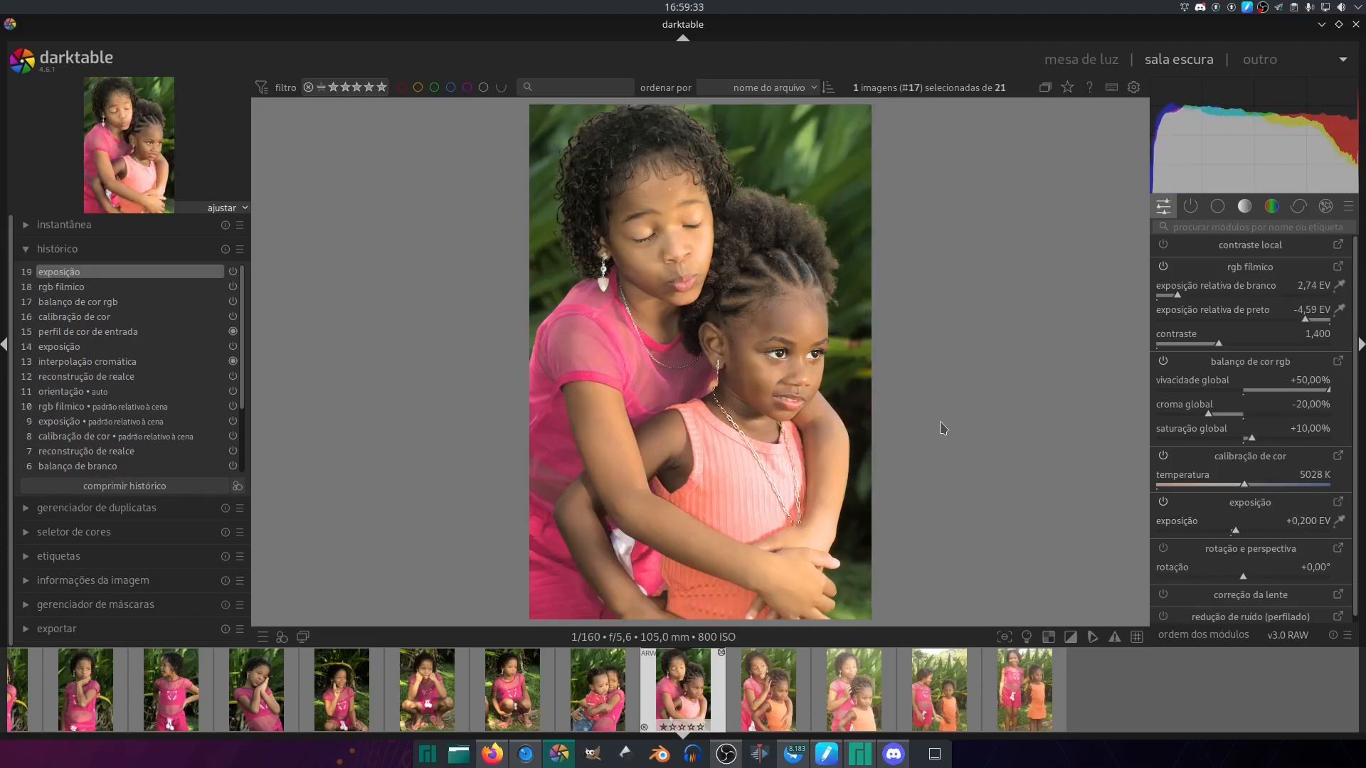
# - Paste the eighth photo's edits onto the eighteenth and nineteenth photos and set the eighteenth's exposure to +0.700 EV
pyautogui.press('space')
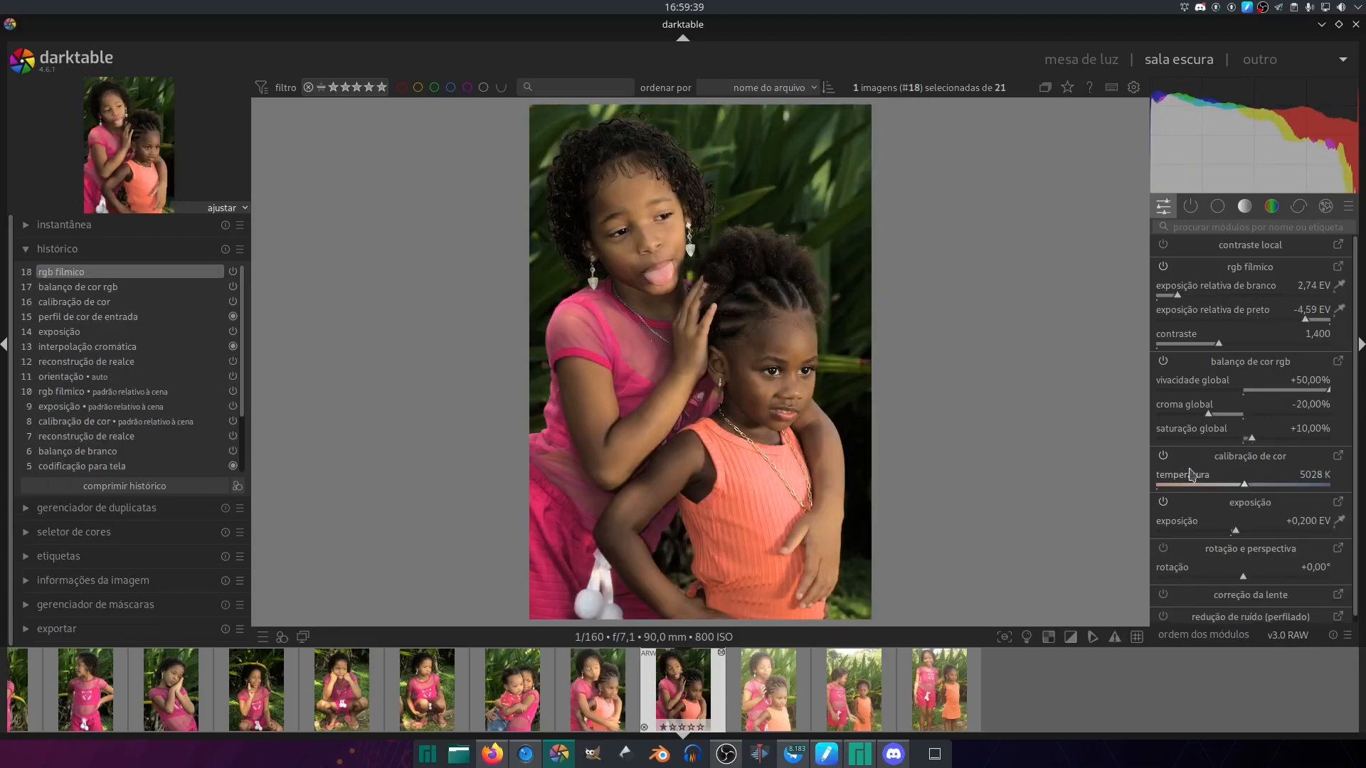
pyautogui.click(1248, 529)
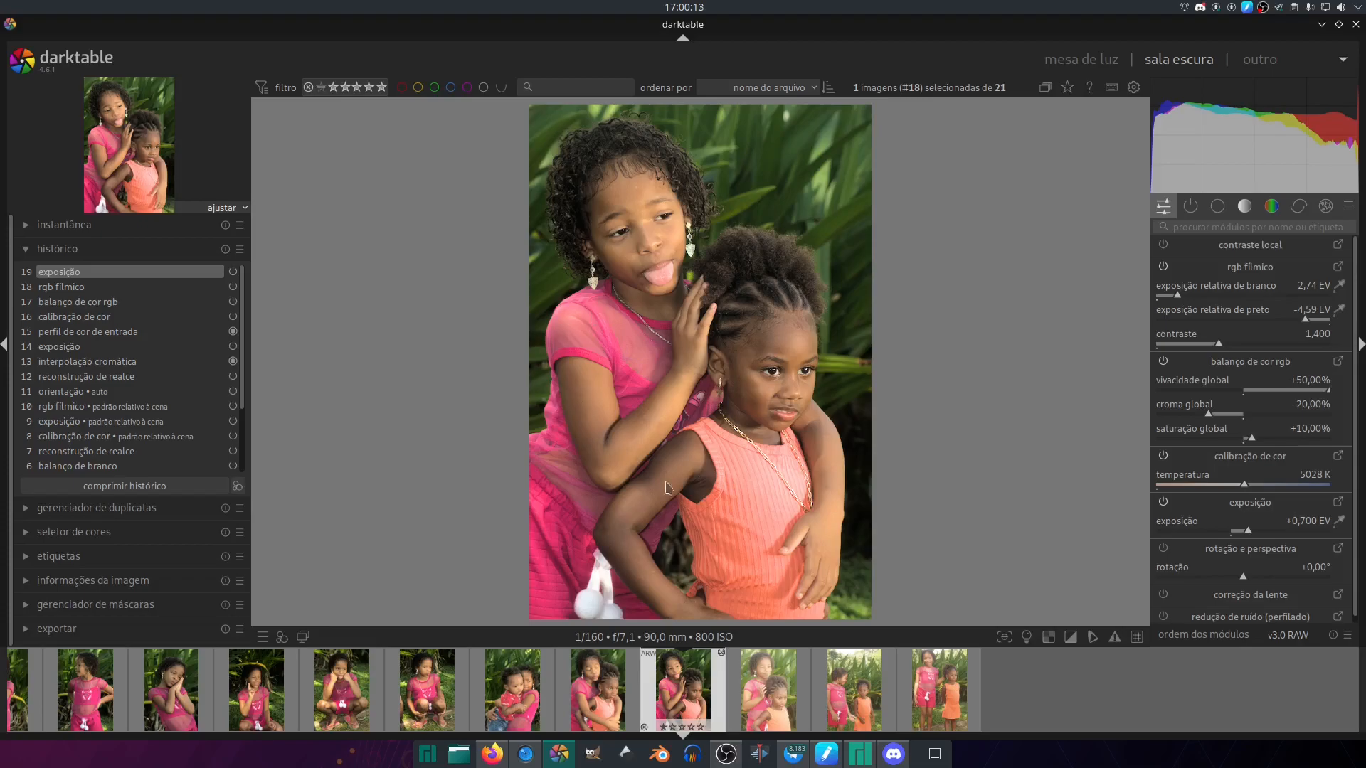
pyautogui.click(771, 685)
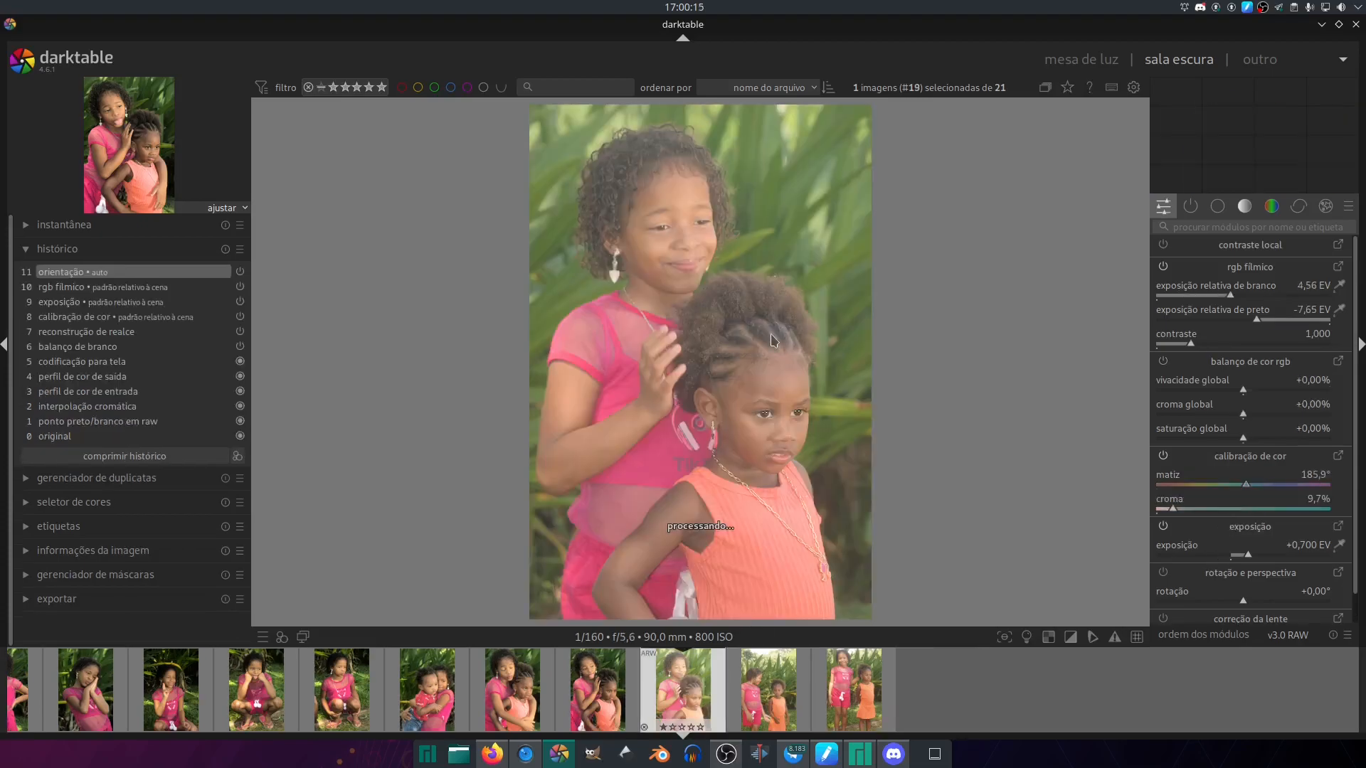
pyautogui.hotkey('ctrl', 'v')
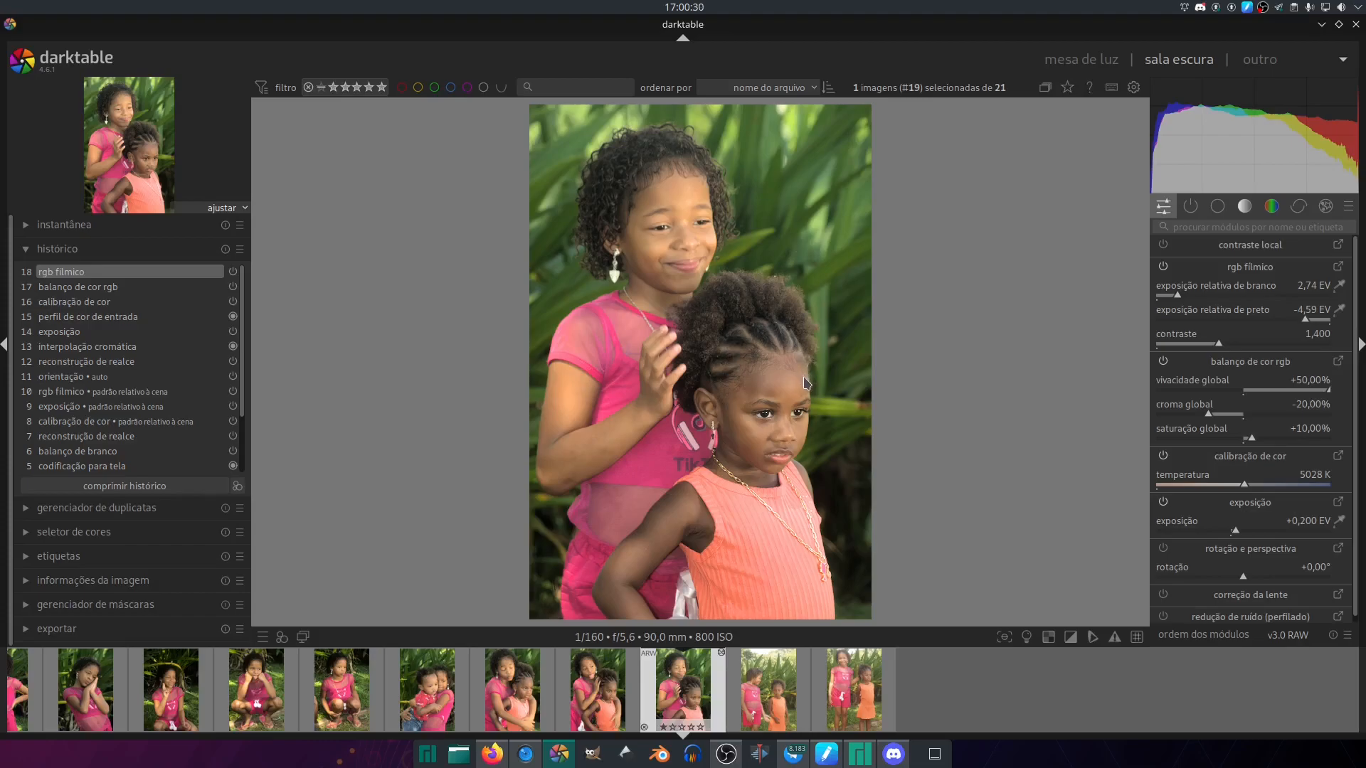
# - Paste the eighth photo's edits onto the twentieth photo and crop it at the original aspect ratio, trimming its upper and right-hand edges
pyautogui.press('space')
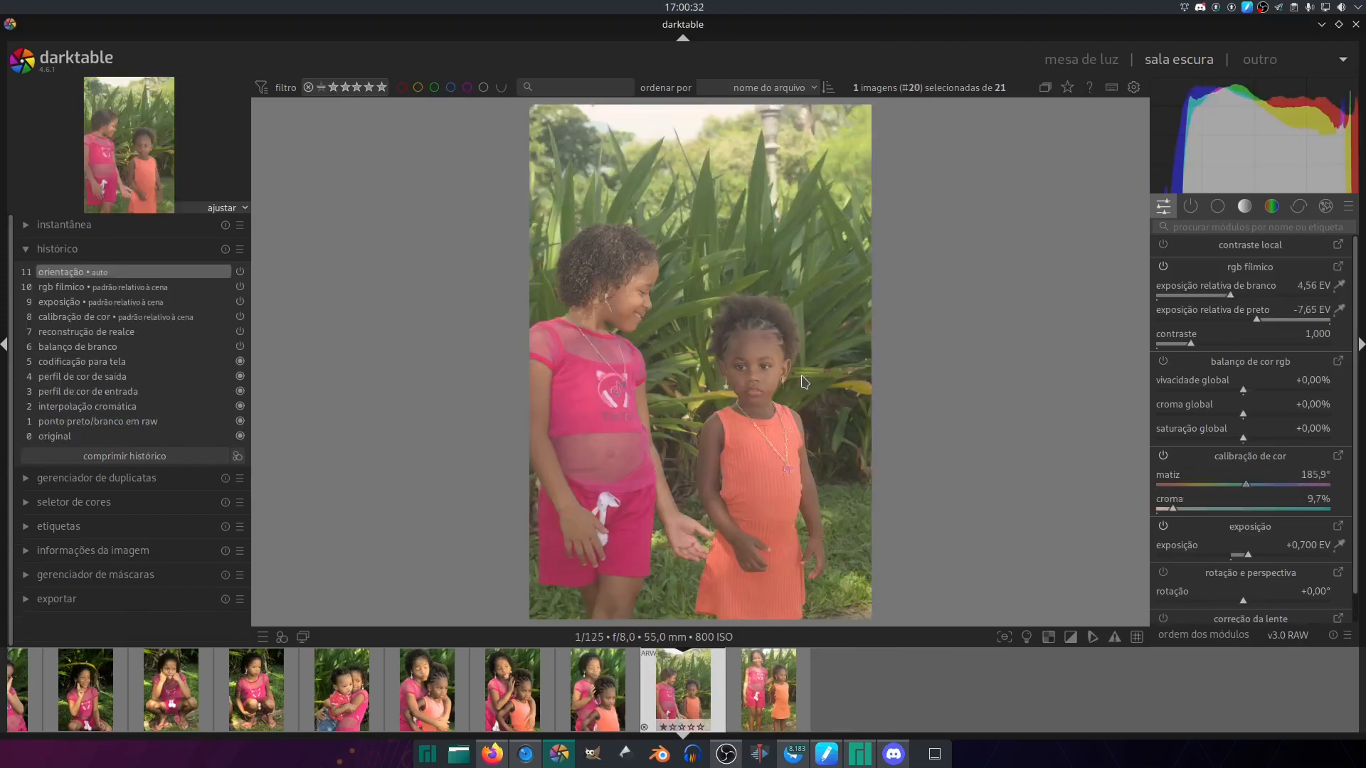
pyautogui.hotkey('ctrl', 'v')
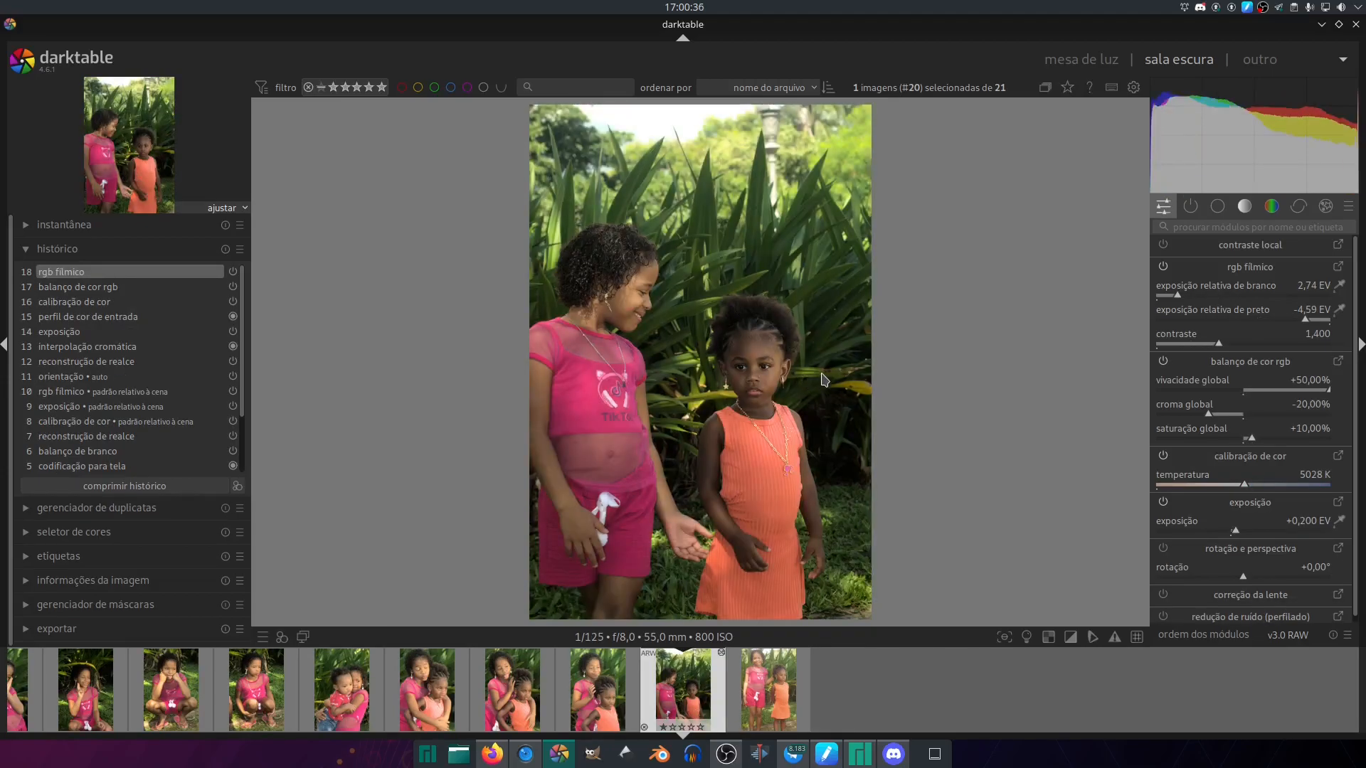
pyautogui.press('c')
pyautogui.click(1217, 205)
pyautogui.click(1231, 343)
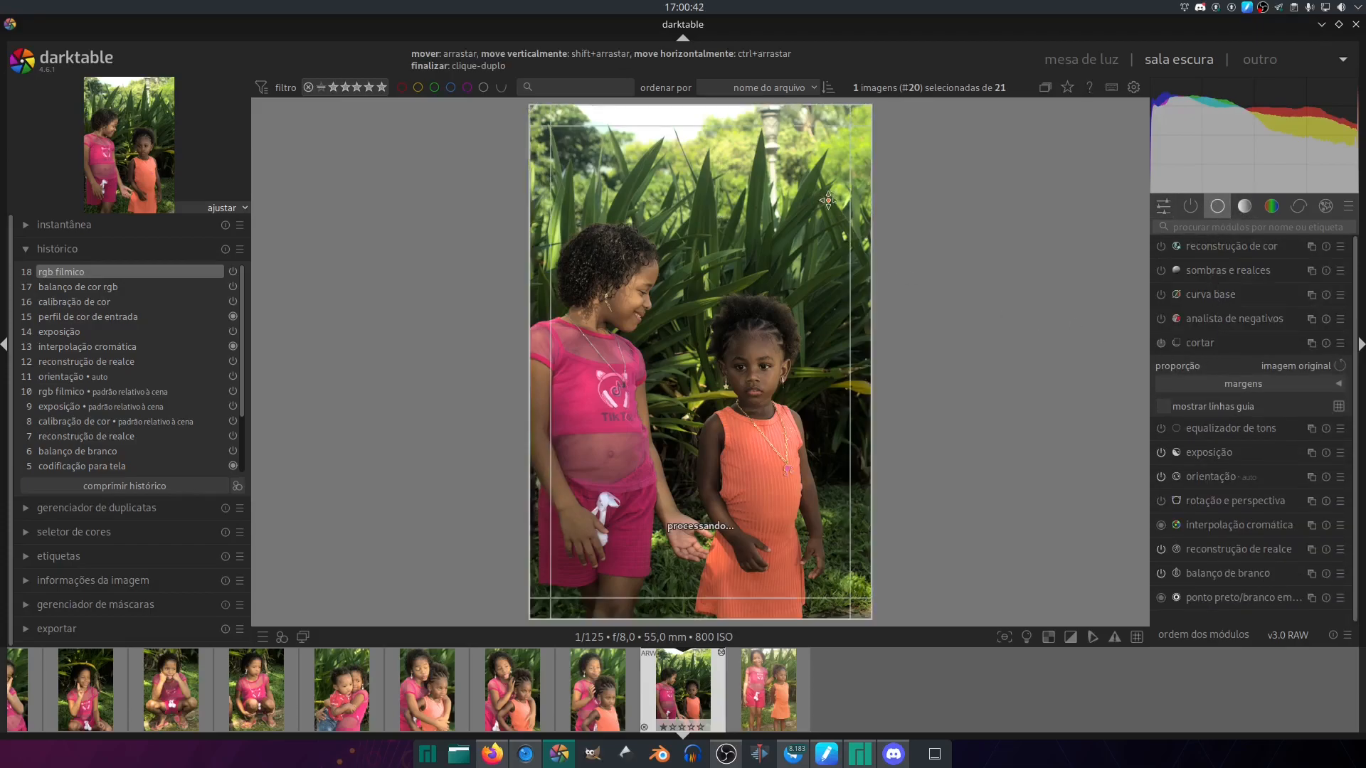
pyautogui.moveTo(859, 119); pyautogui.dragTo(822, 173)
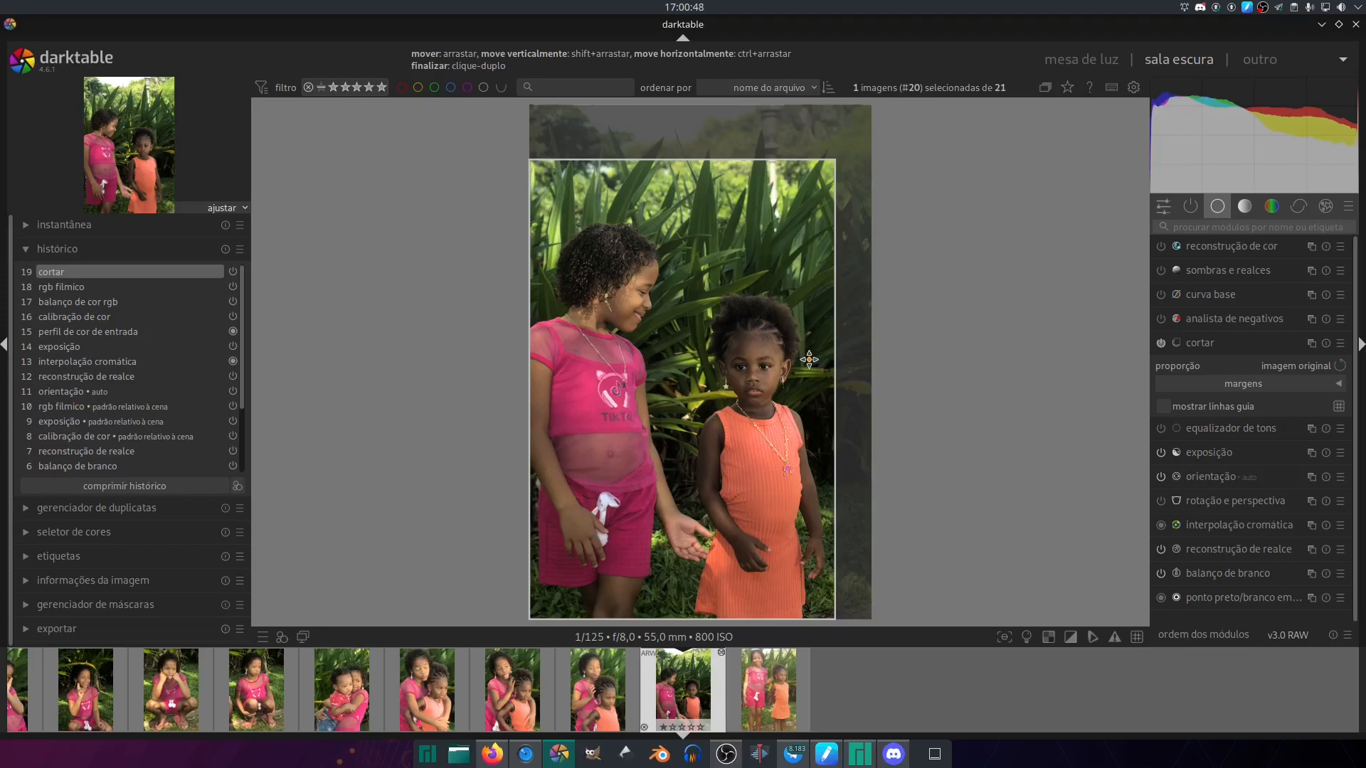
pyautogui.doubleClick(809, 361)
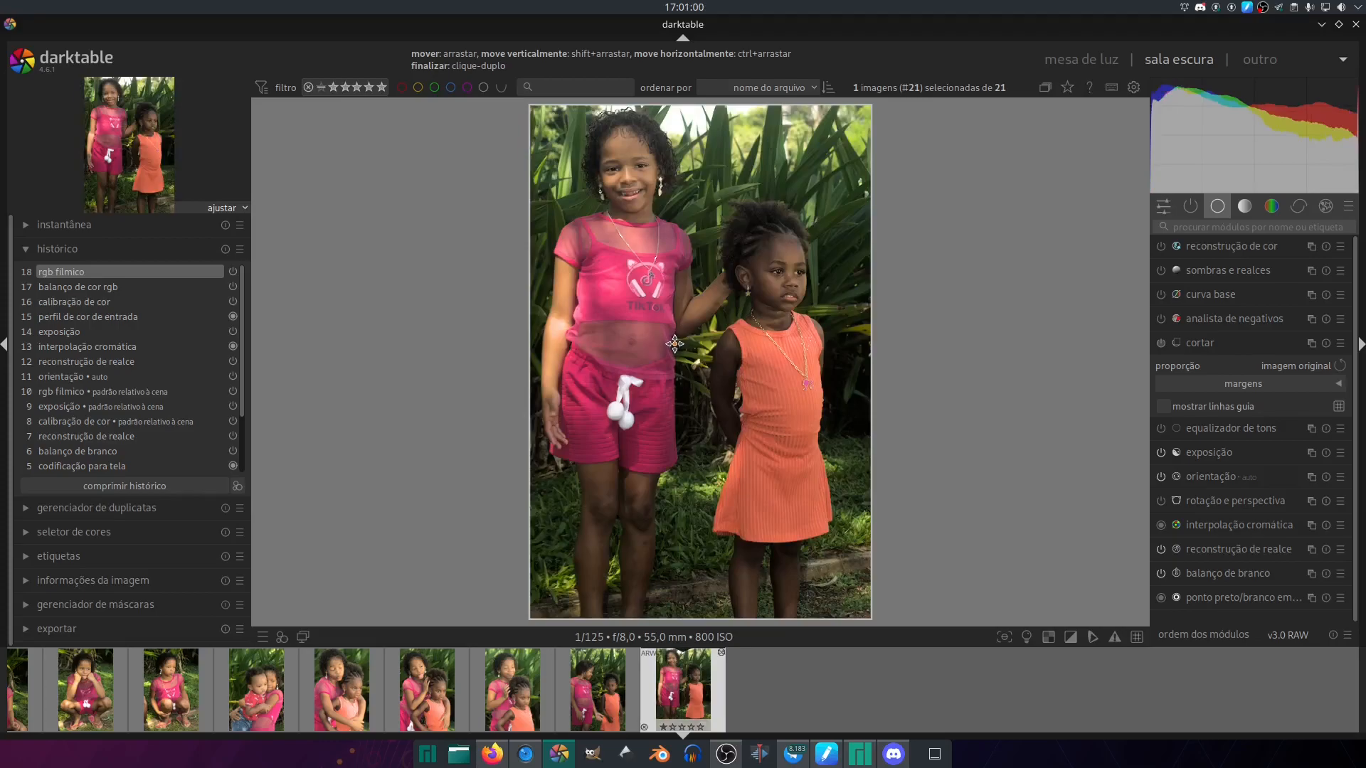
# - Crop the twenty-first photo to a full-width square (quadrado 1,00) over its upper part, keeping both girls' heads and cutting off their legs
pyautogui.moveTo(685, 602); pyautogui.dragTo(674, 642)
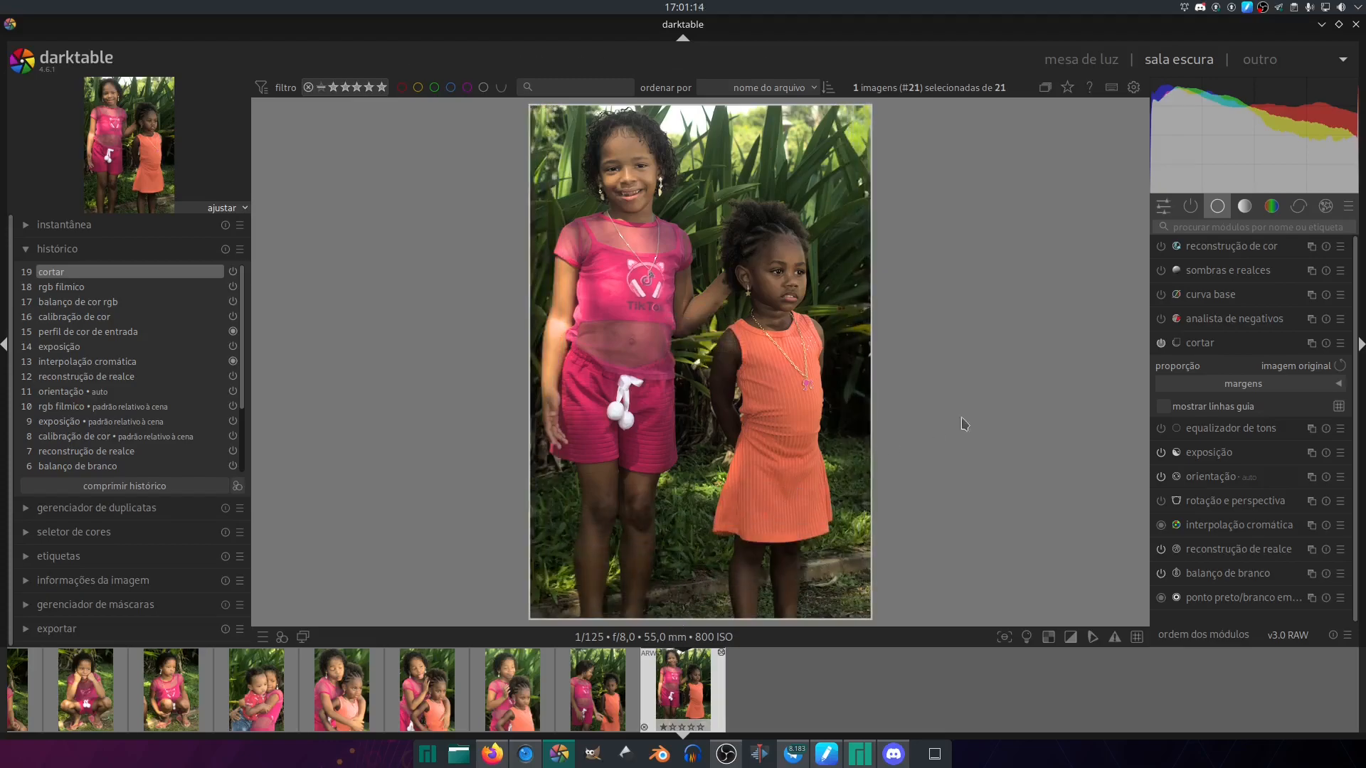
pyautogui.click(1269, 365)
pyautogui.click(1280, 378)
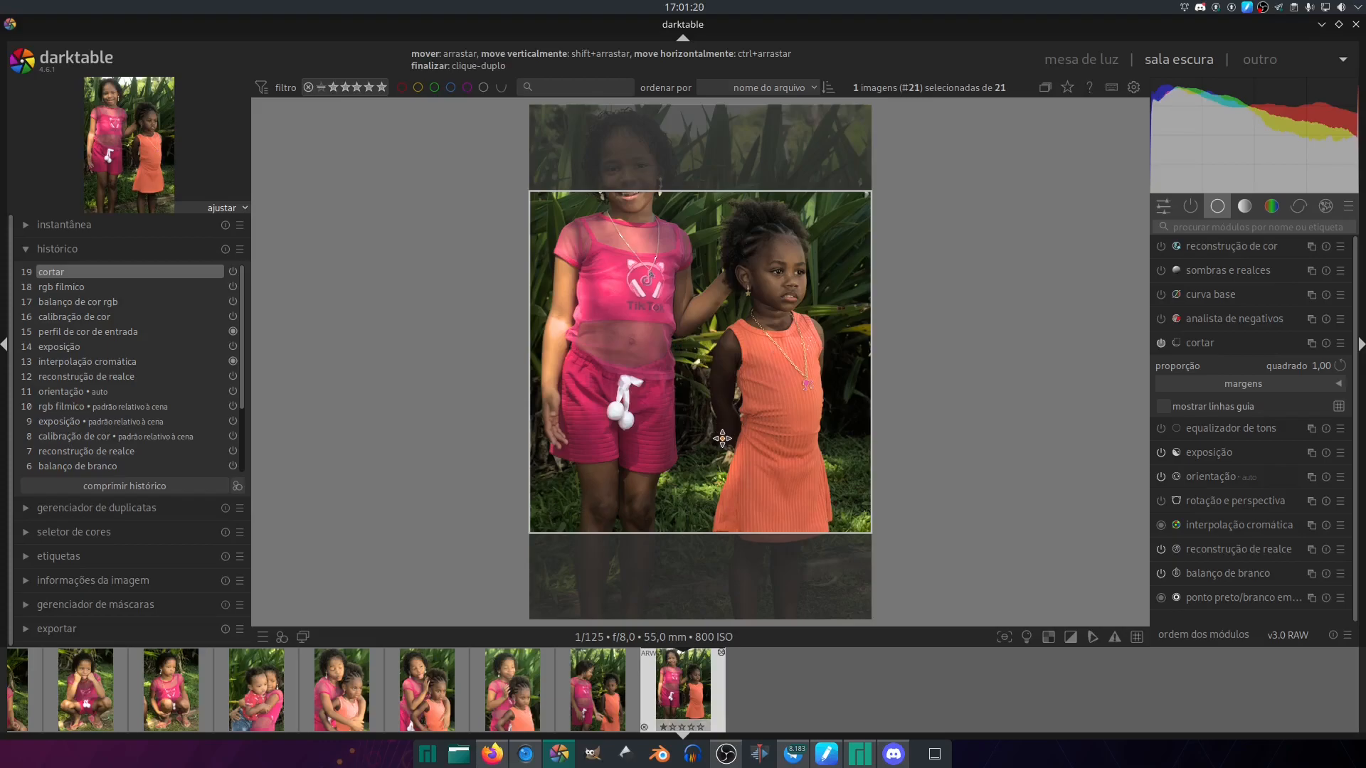
pyautogui.click(1308, 367)
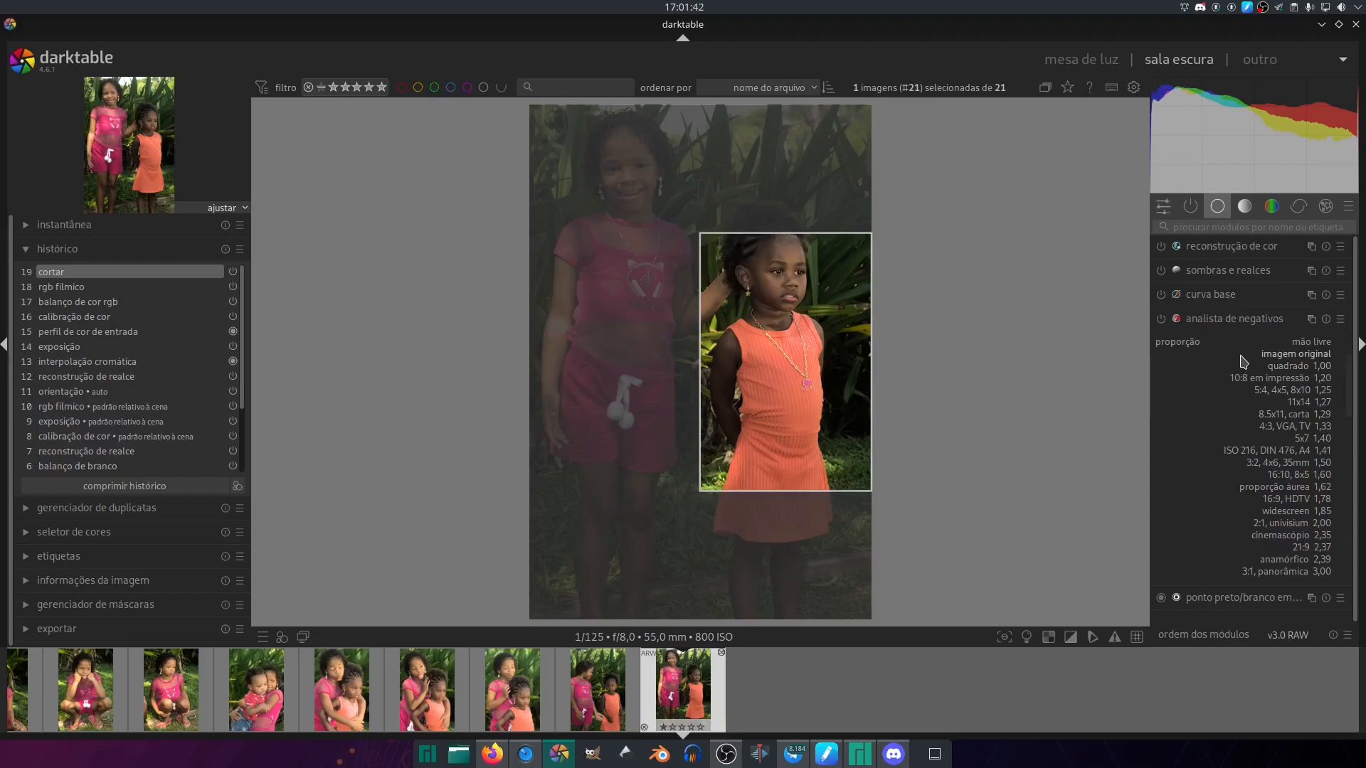
pyautogui.click(1243, 366)
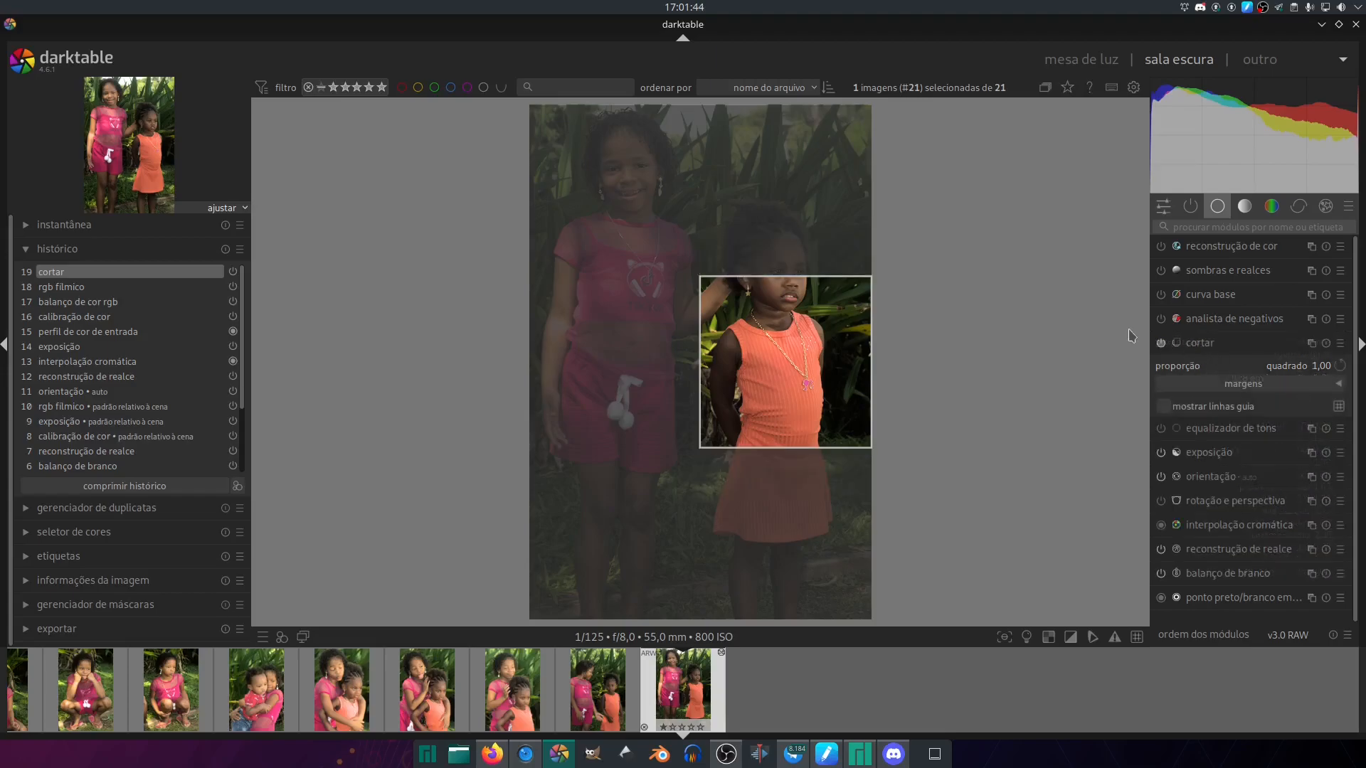
pyautogui.moveTo(695, 331); pyautogui.dragTo(455, 353)
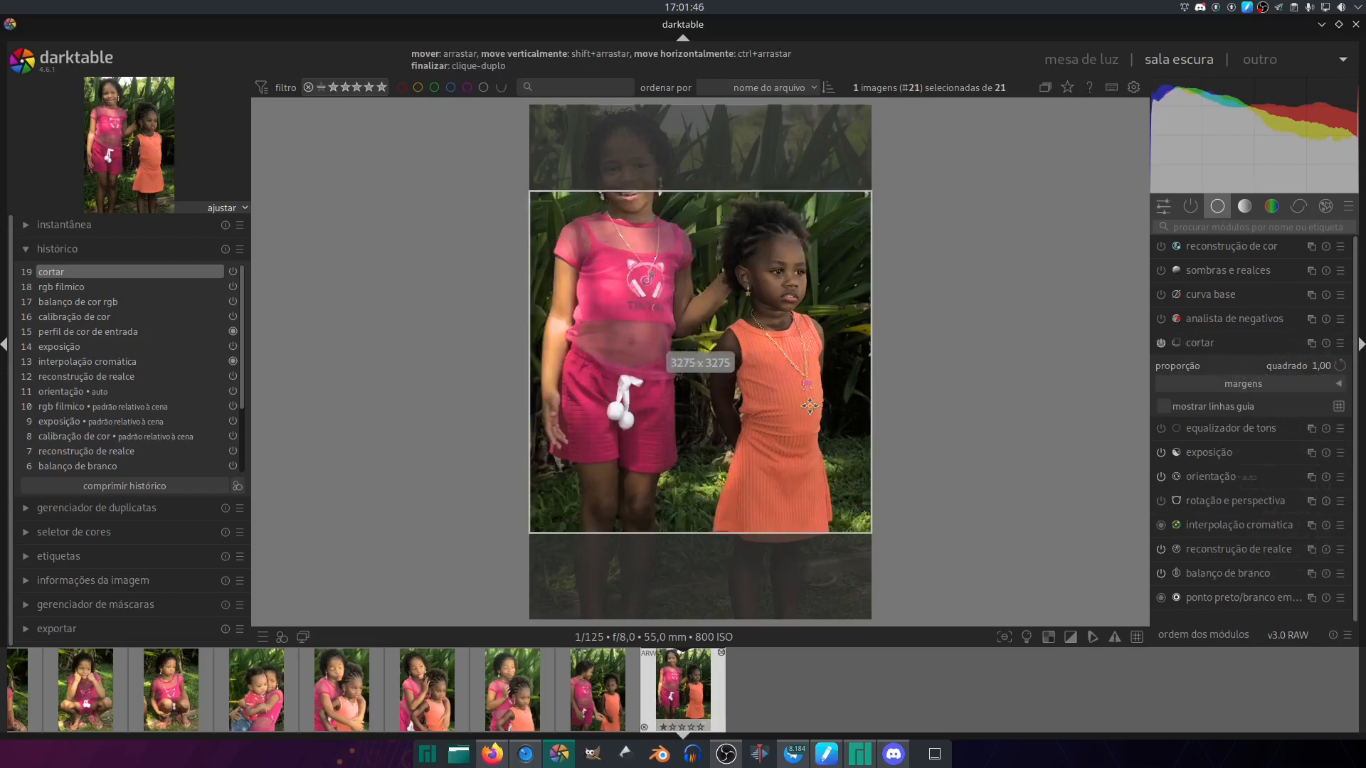
pyautogui.moveTo(740, 389); pyautogui.dragTo(751, 299)
pyautogui.moveTo(758, 345); pyautogui.dragTo(758, 347)
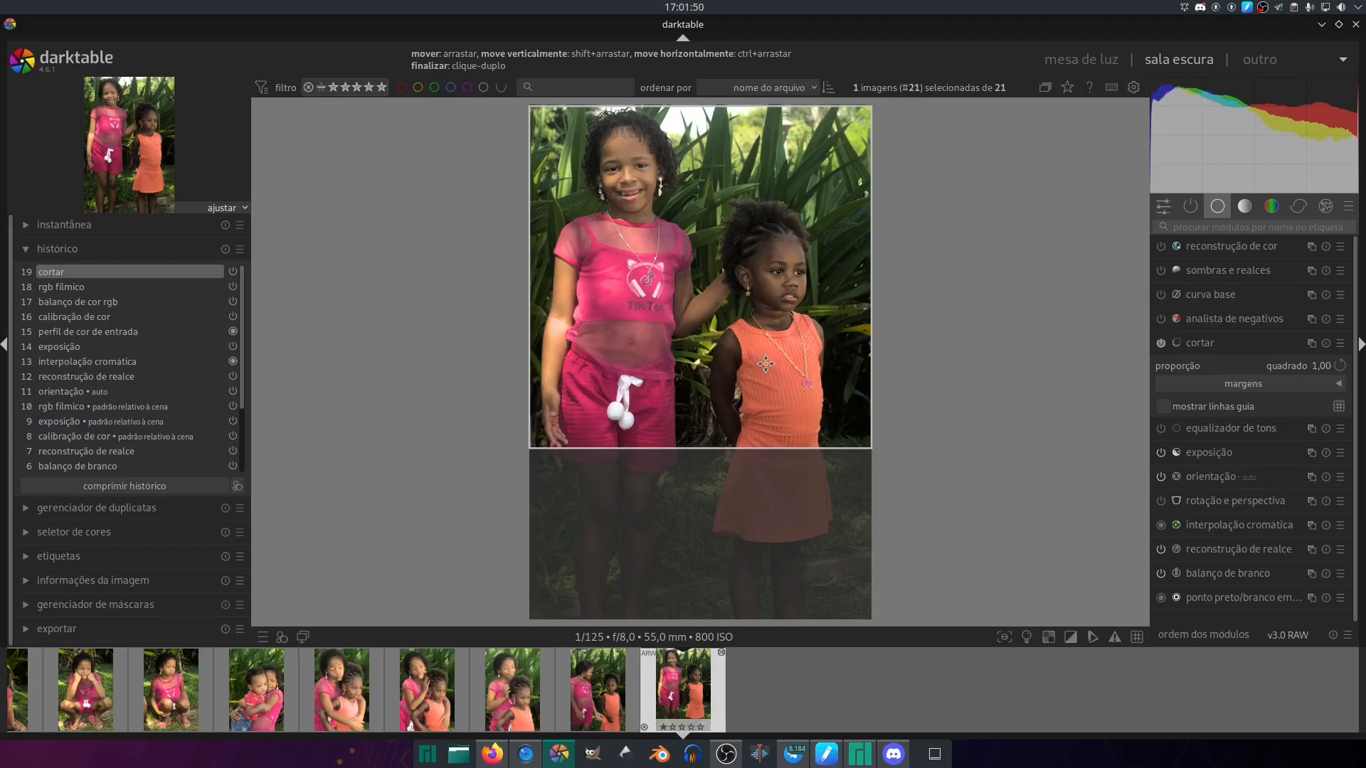
pyautogui.click(1210, 343)
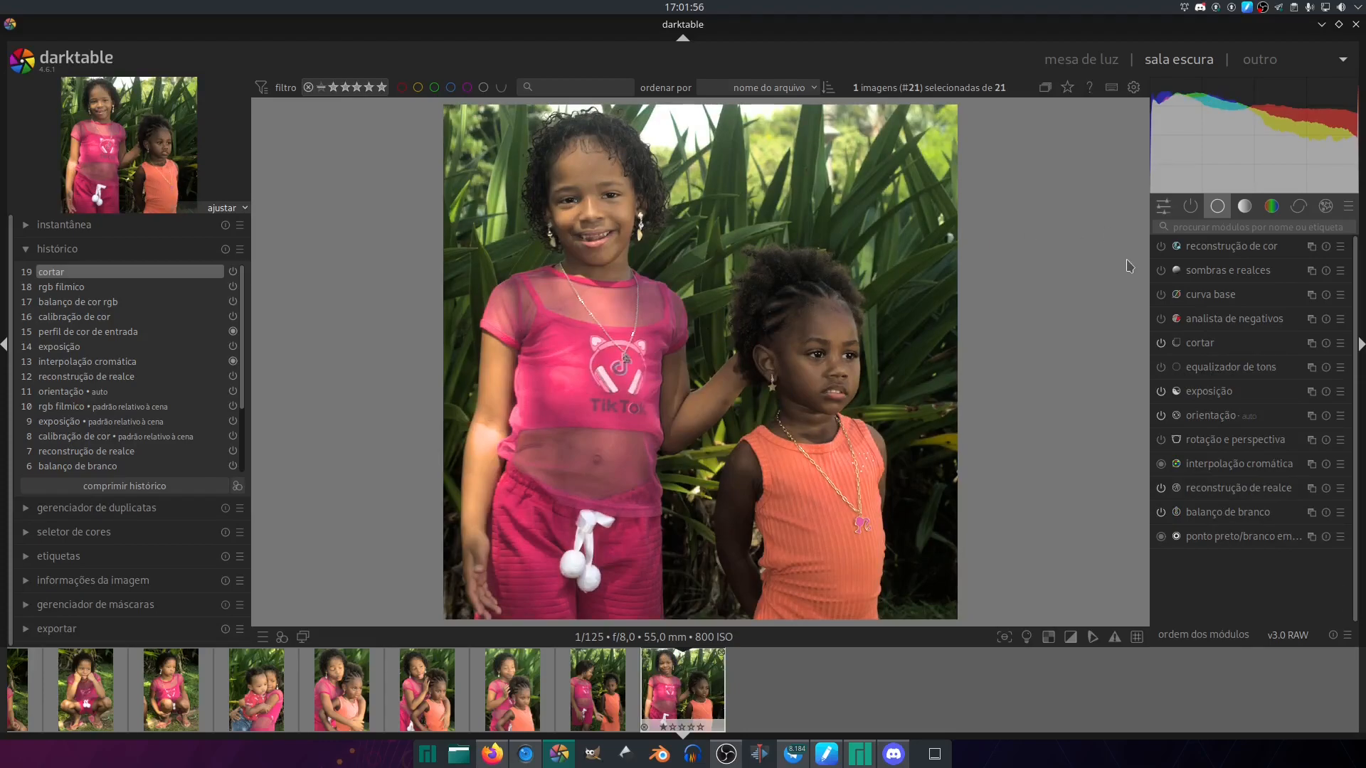
# - Return to the lighttable, select every photo in the collection and rate them all four stars
pyautogui.press('l')
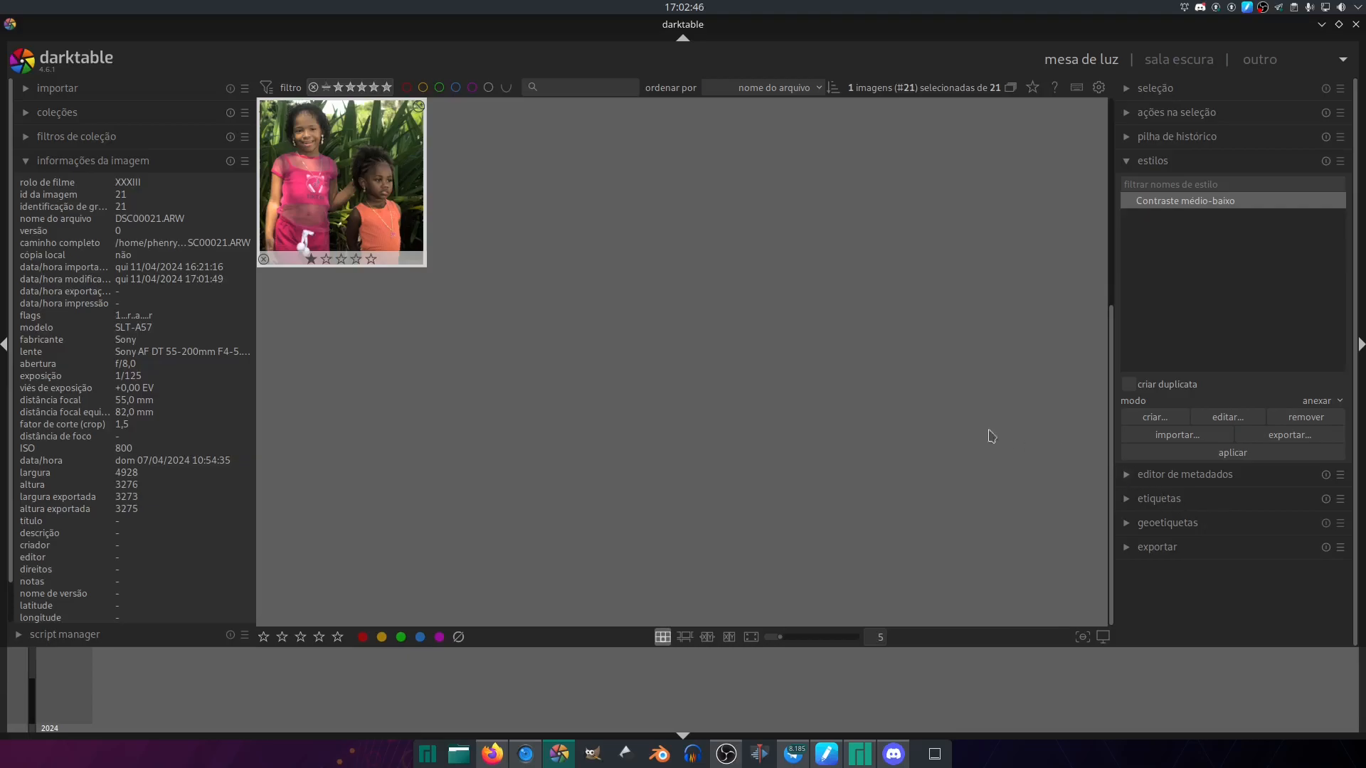
pyautogui.moveTo(1115, 348); pyautogui.dragTo(1103, 131)
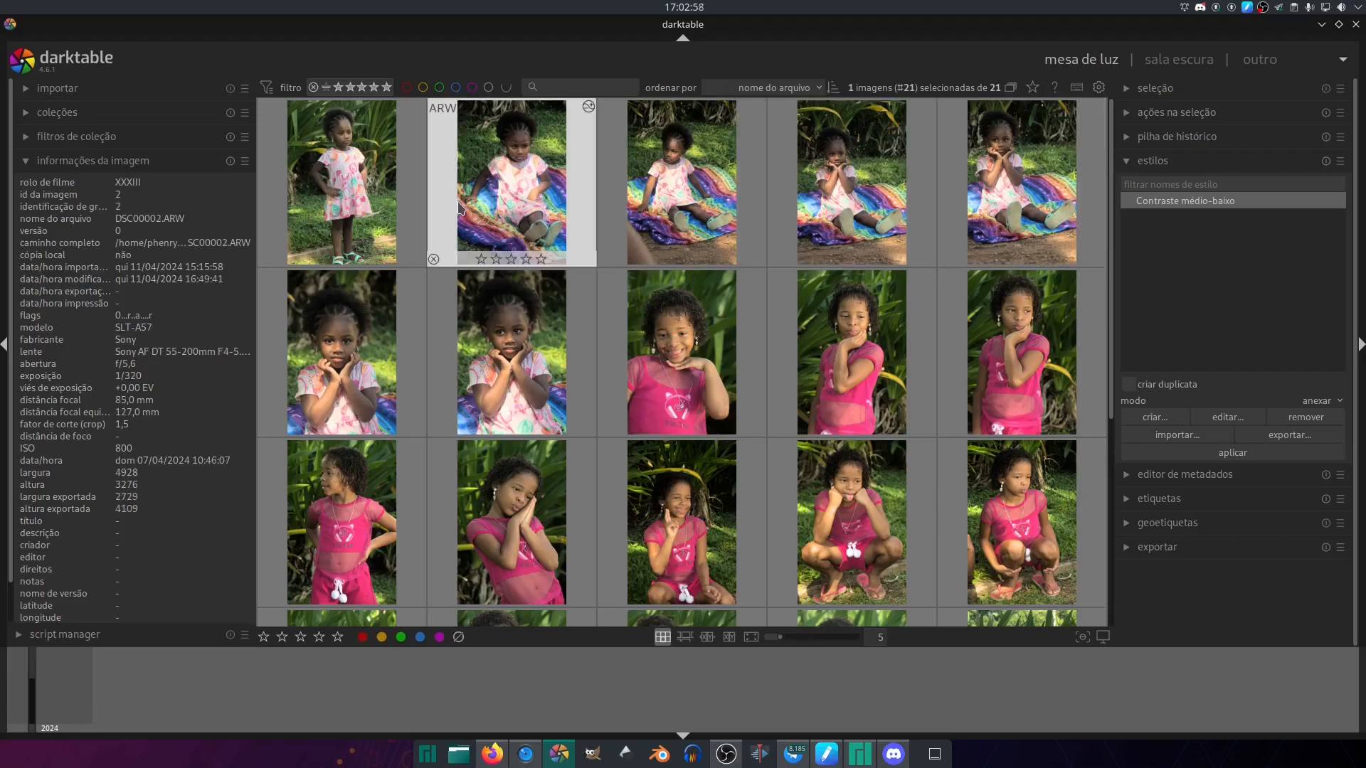
pyautogui.click(385, 190)
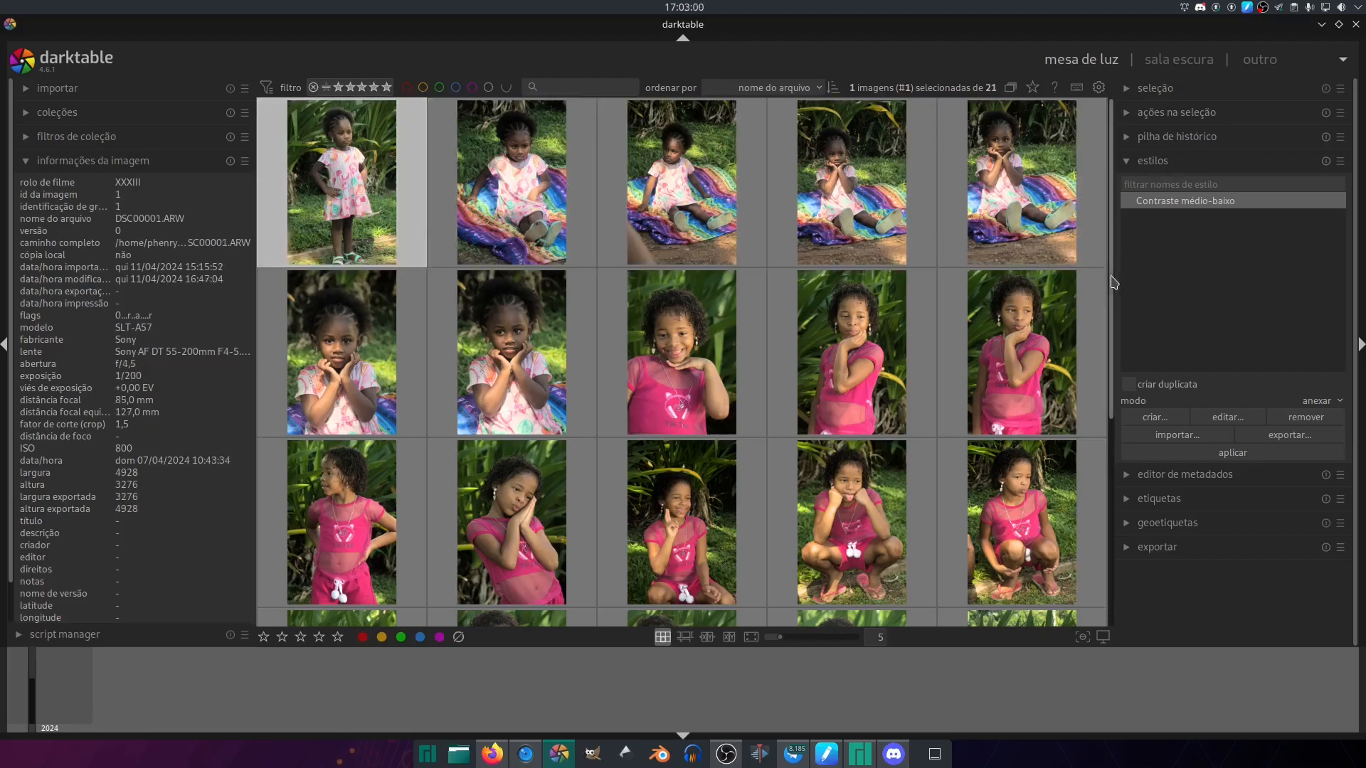
pyautogui.scroll(-2, 1016, 539)
pyautogui.hotkey('ctrl', 'a')
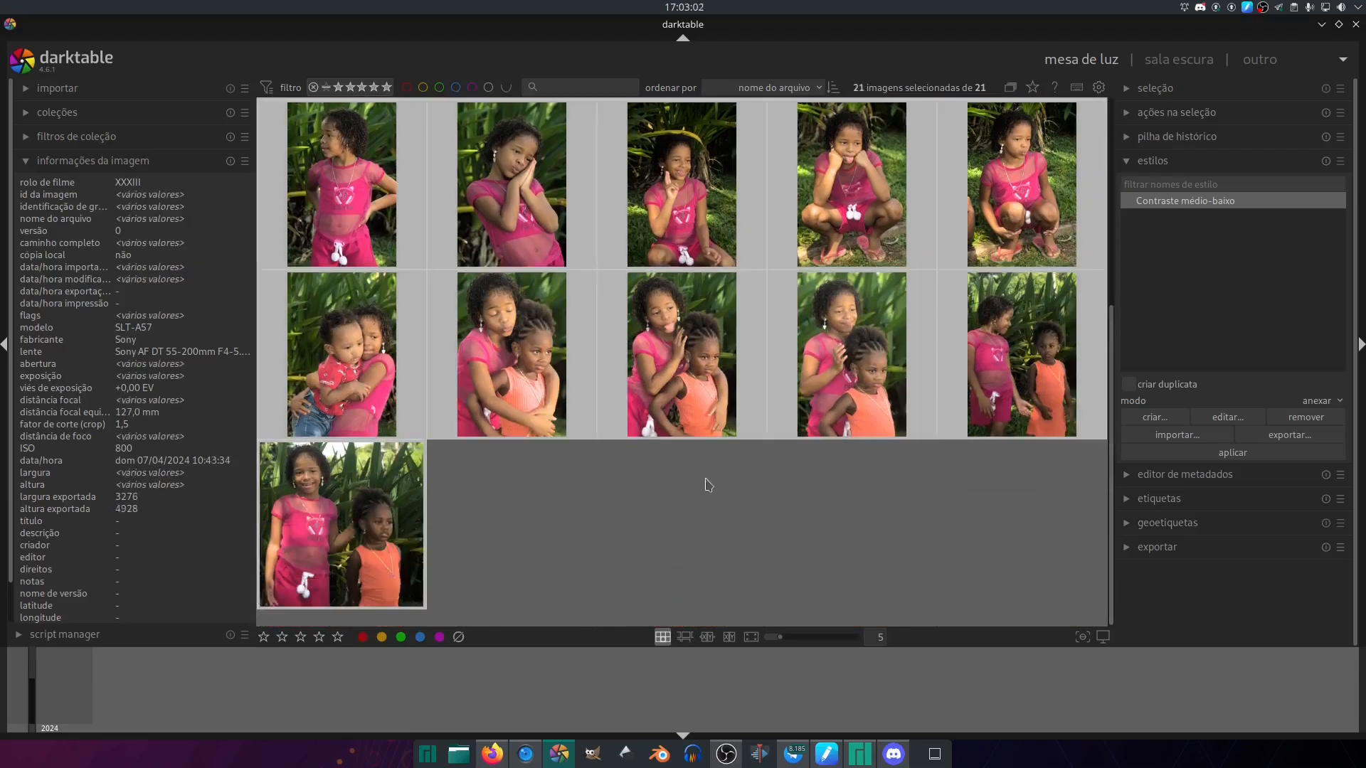
pyautogui.click(817, 523)
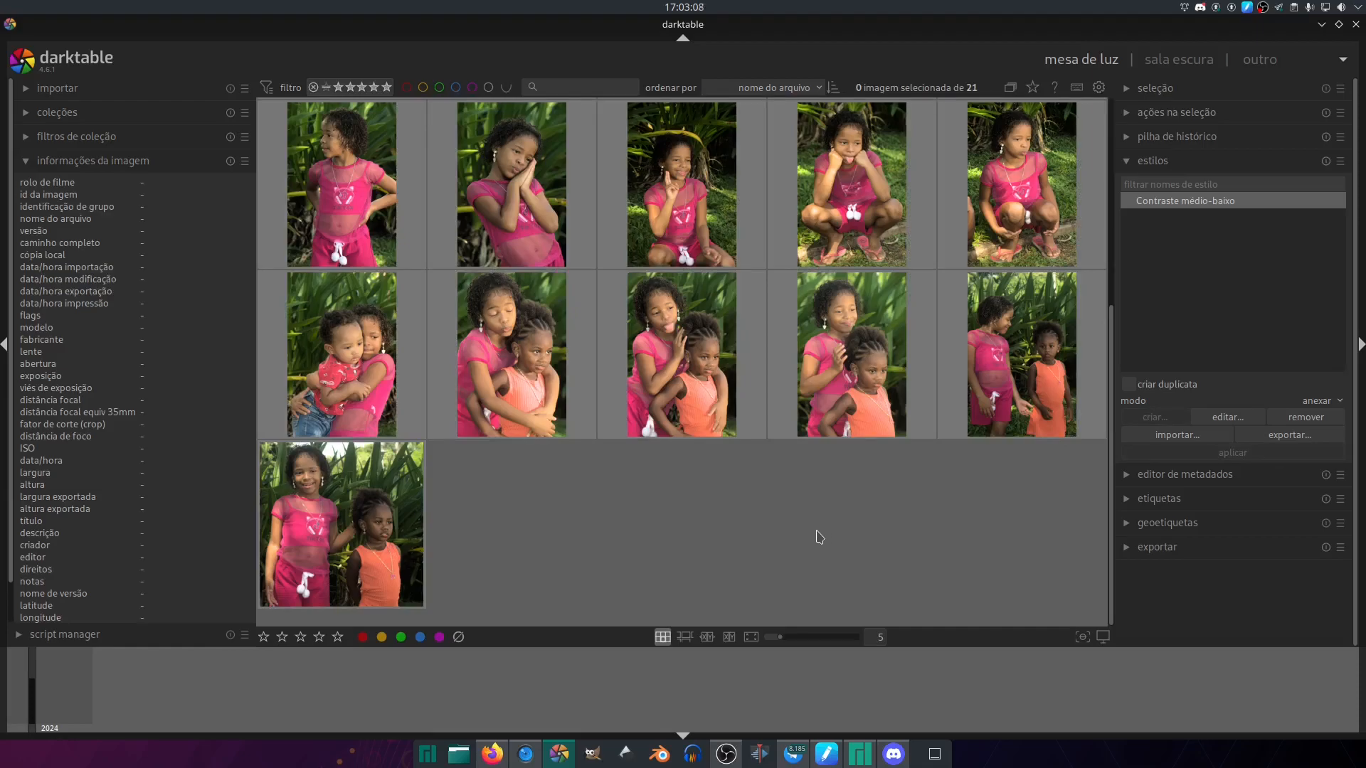
pyautogui.hotkey('ctrl', 'a')
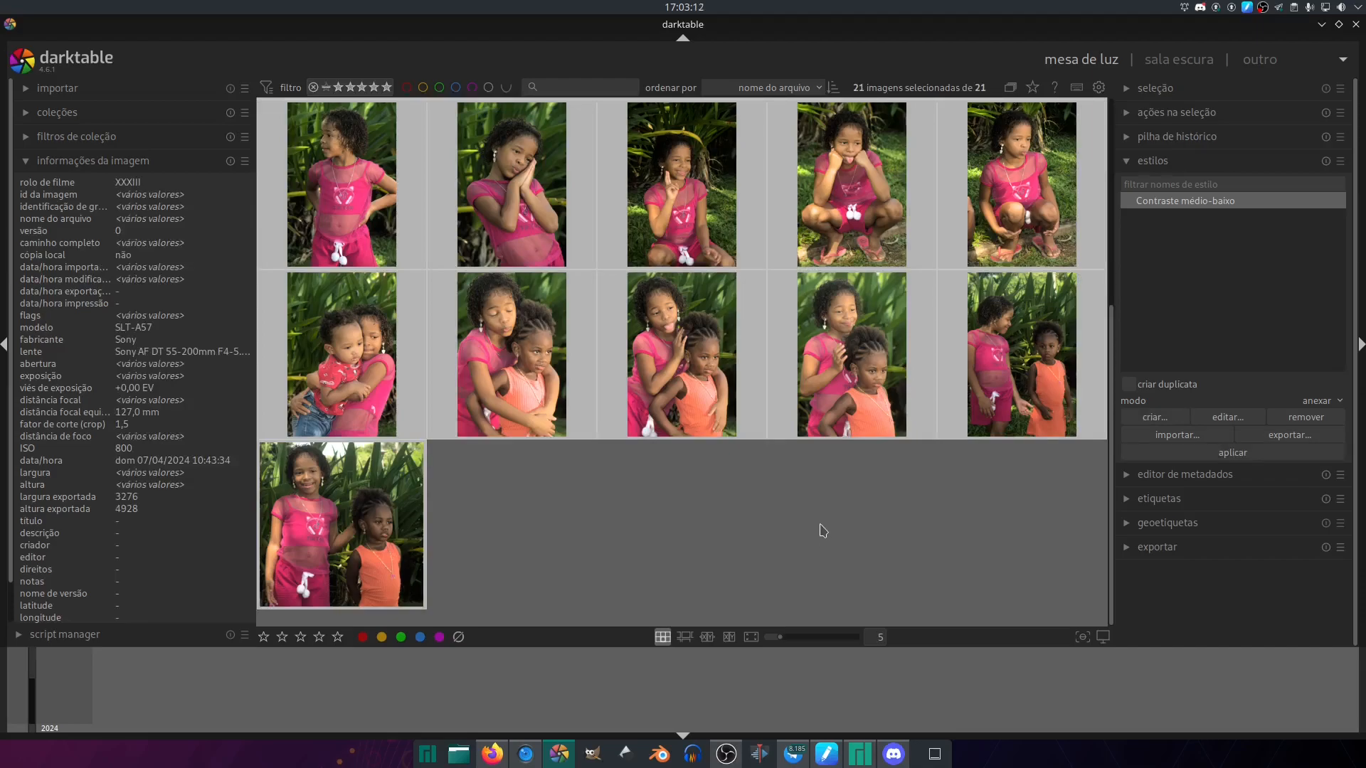
pyautogui.moveTo(1108, 513); pyautogui.dragTo(1096, 295)
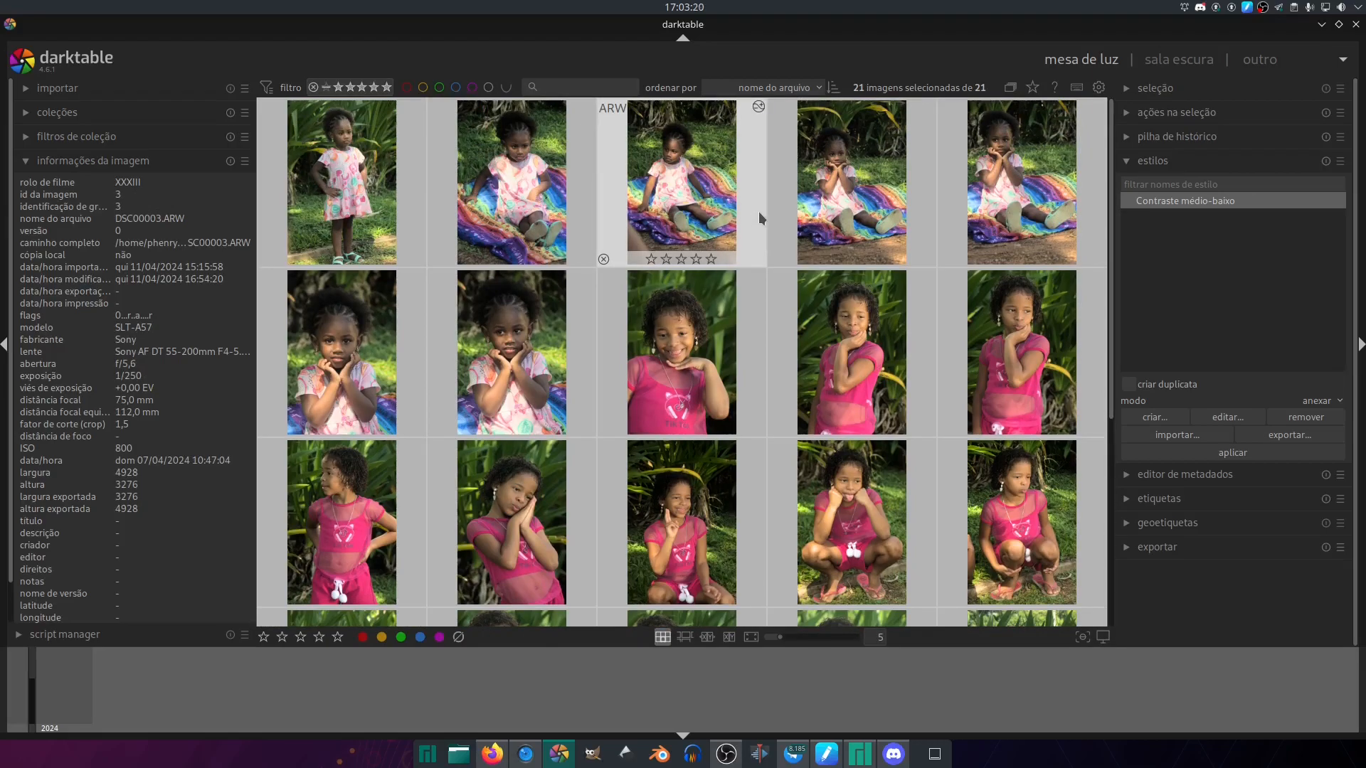
pyautogui.press('4')
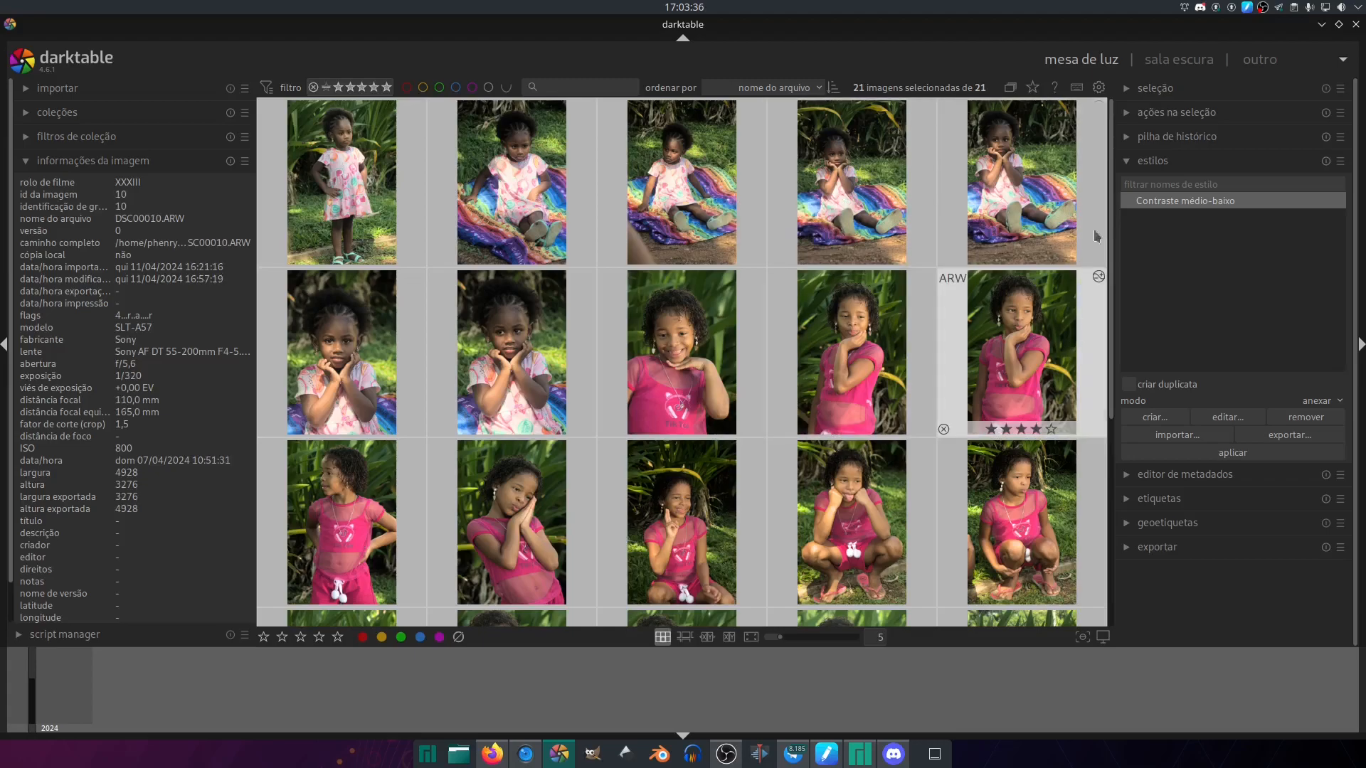
# - Open the metadata editor for the selected photos and look over its title, description, creator and rights fields
pyautogui.scroll(-2, 1110, 434)
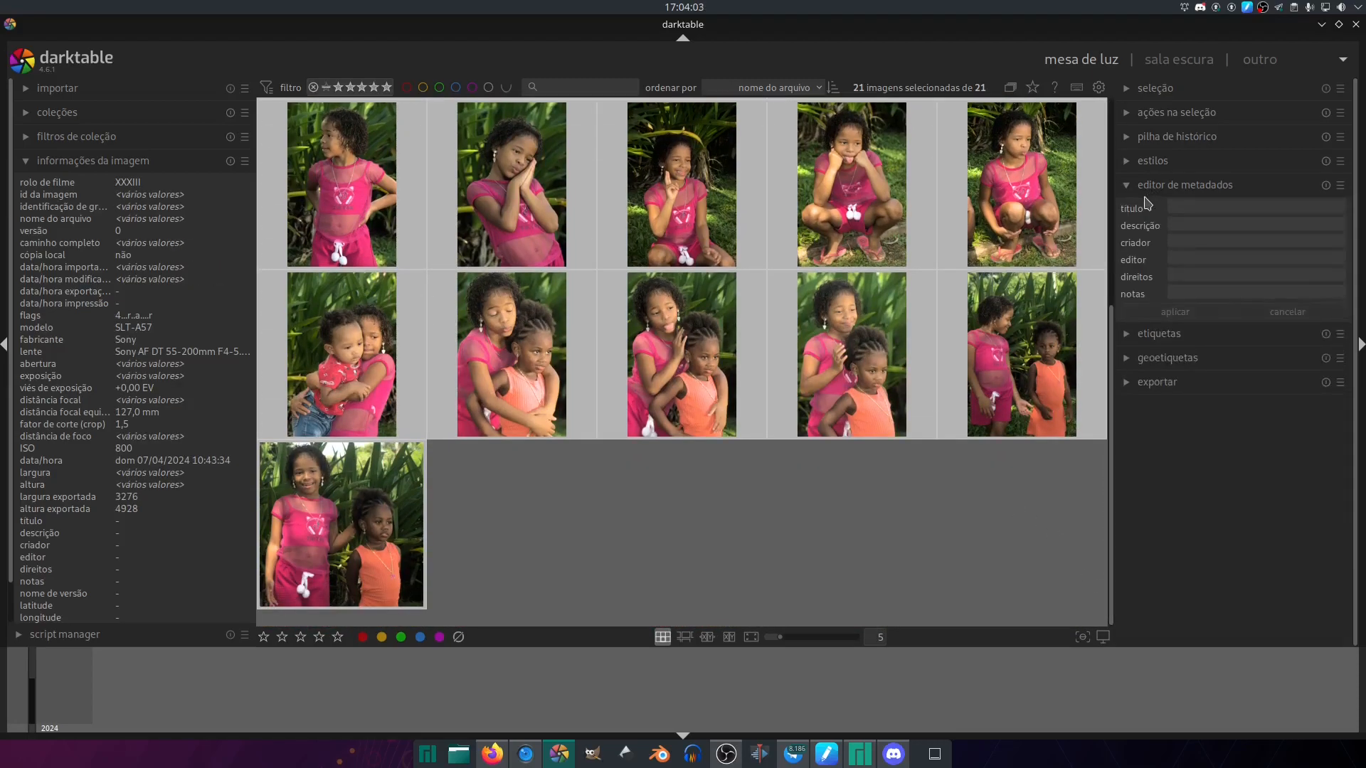
pyautogui.click(1188, 226)
pyautogui.click(1196, 190)
pyautogui.click(1190, 185)
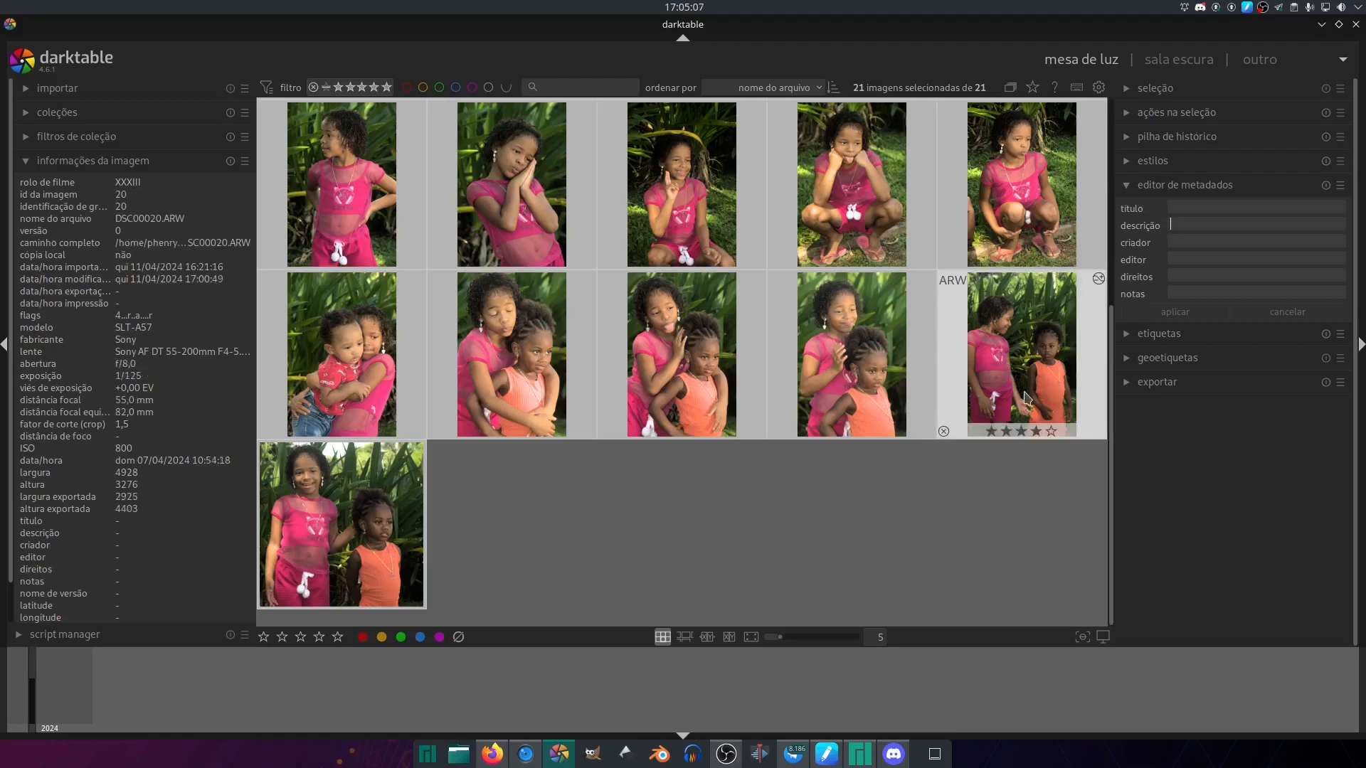
# - Show the export settings and reselect every photo in the collection after browsing the thumbnails
pyautogui.click(1159, 383)
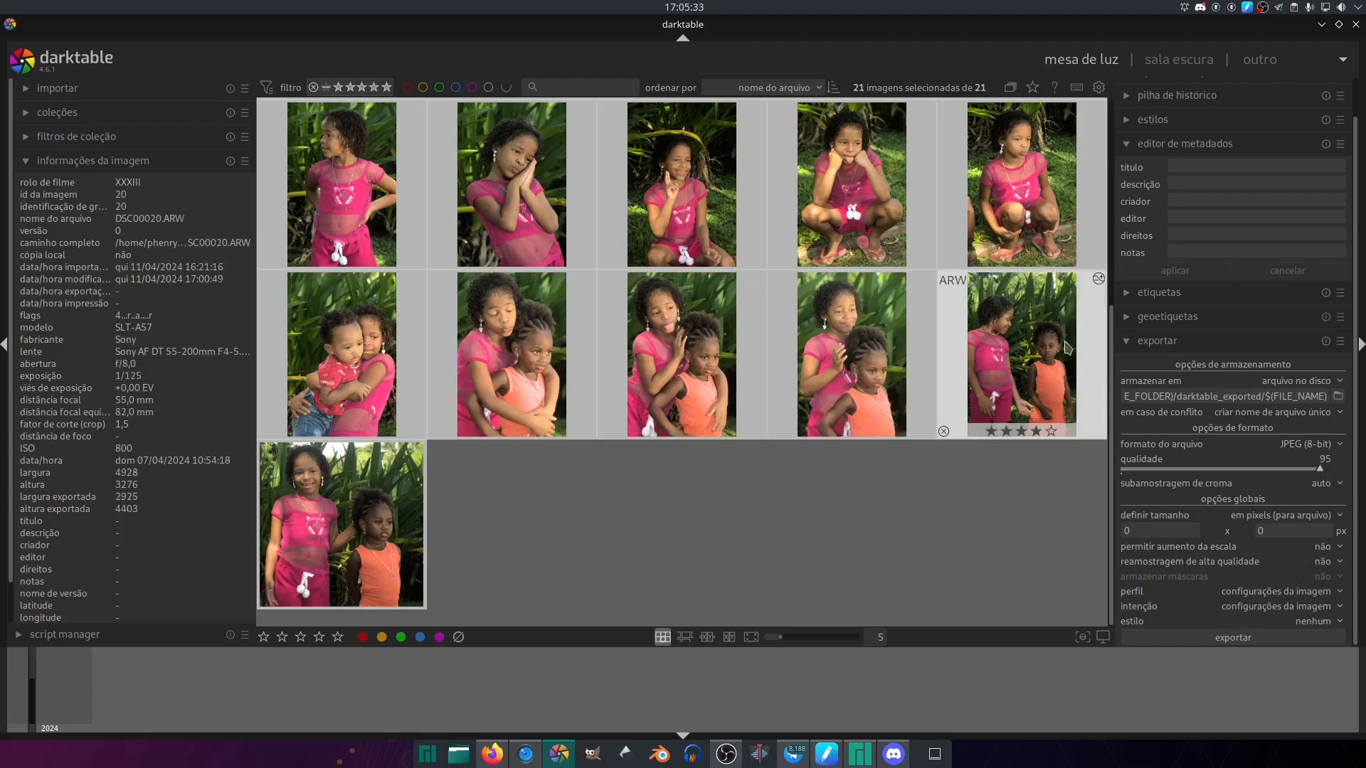
pyautogui.scroll(2, 1022, 356)
pyautogui.click(342, 181)
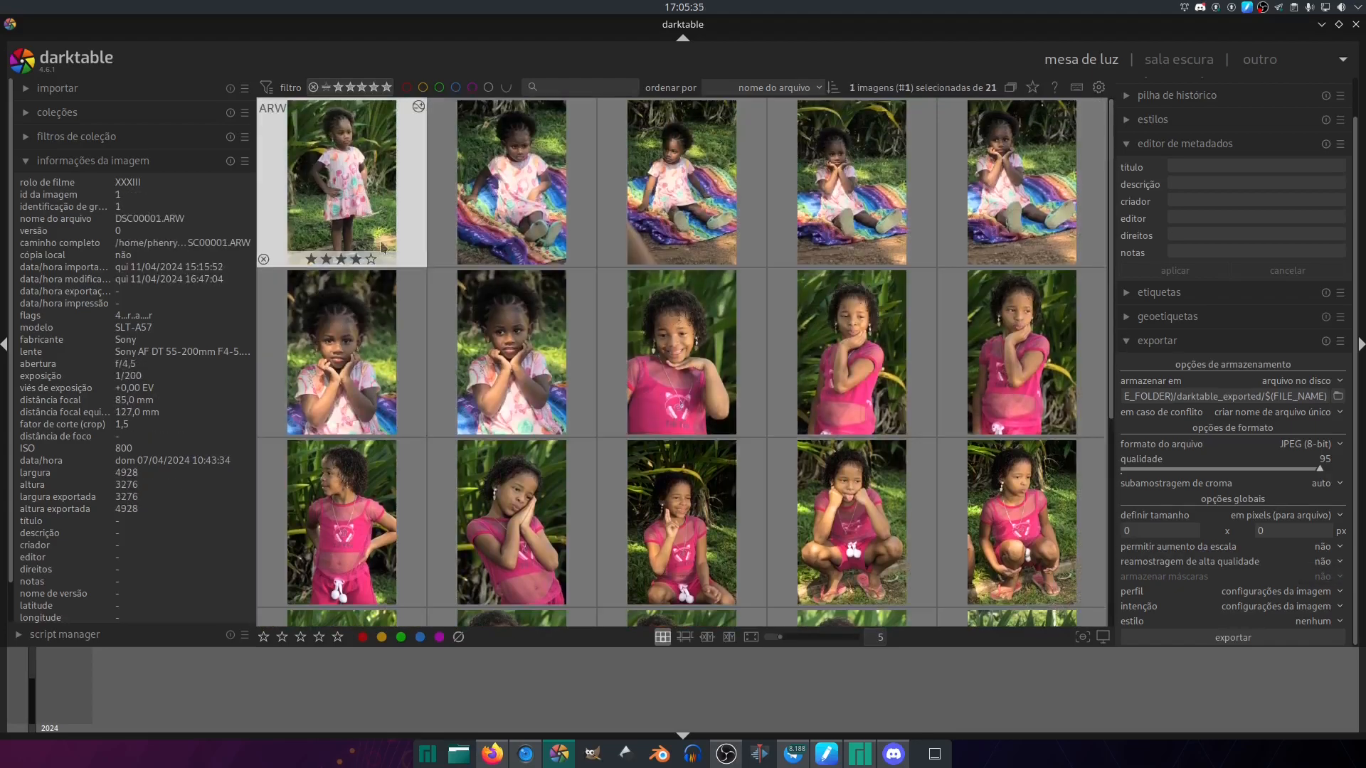
pyautogui.scroll(-1, 210, 569)
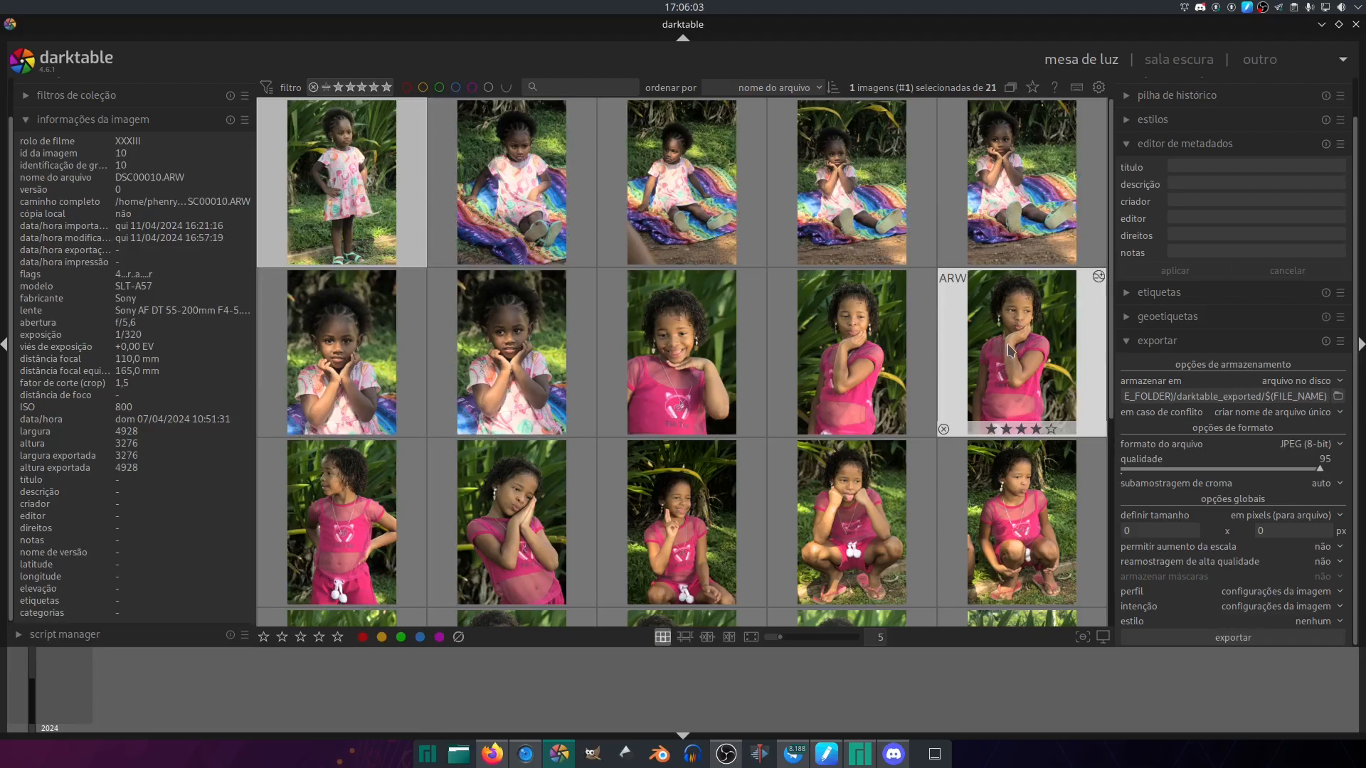
pyautogui.scroll(-2, 1113, 399)
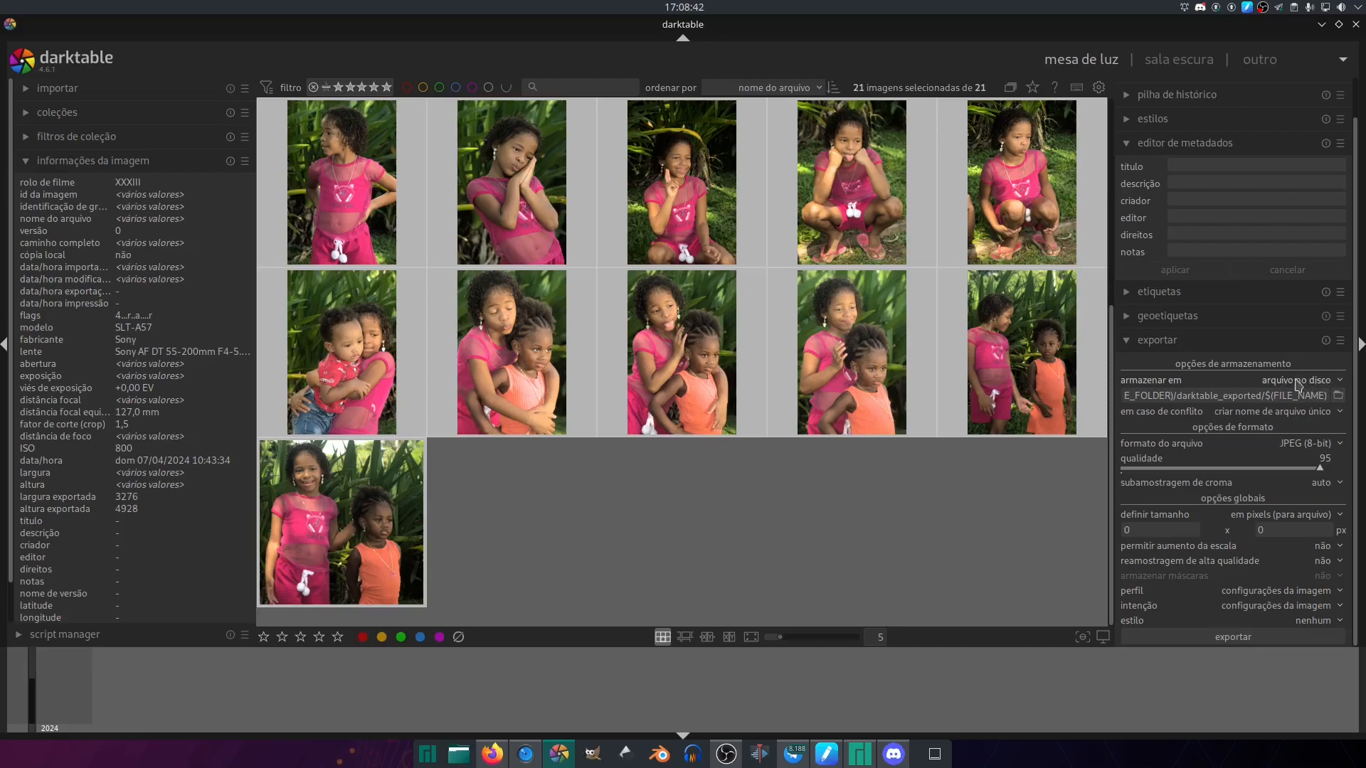
# - Try the export storage targets galeria na web and enviar como e-mail, and set the storage back to arquivo no disco
pyautogui.click(1340, 385)
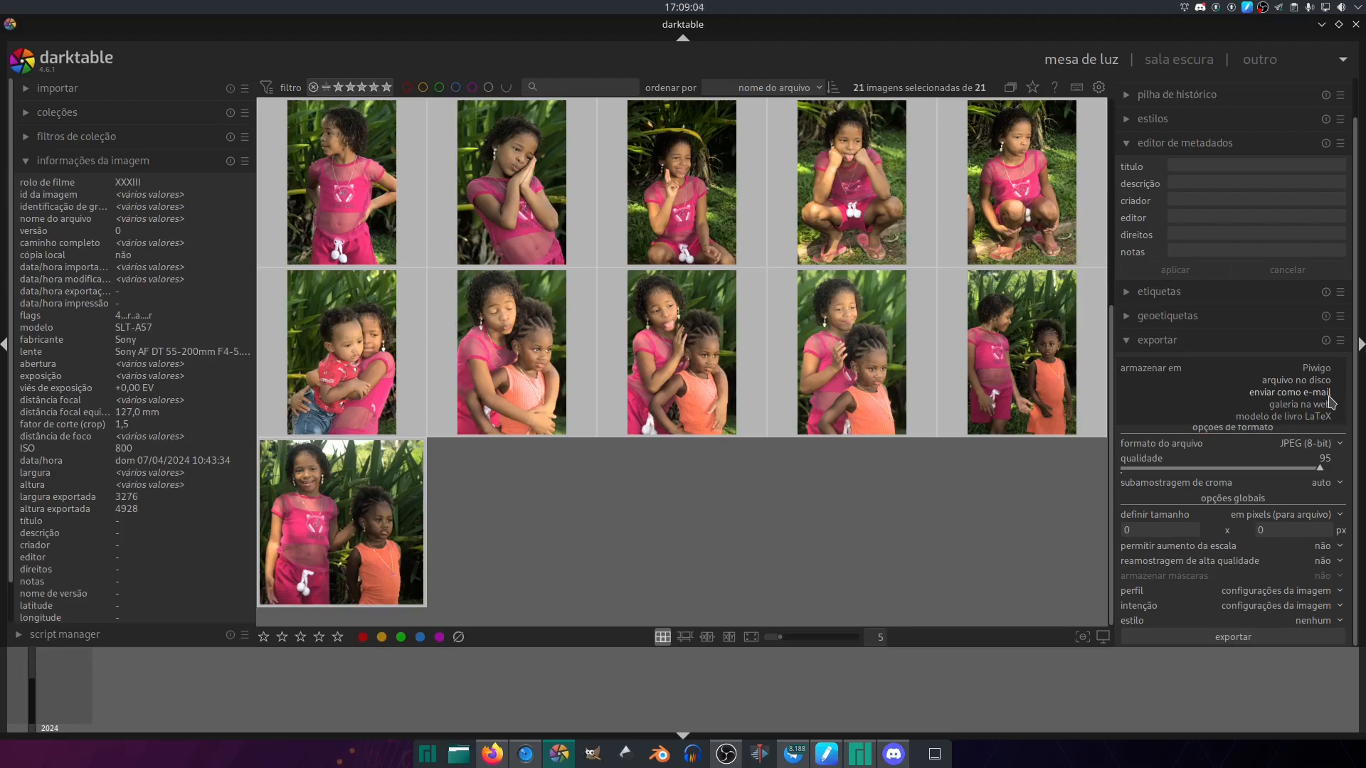
pyautogui.click(1328, 384)
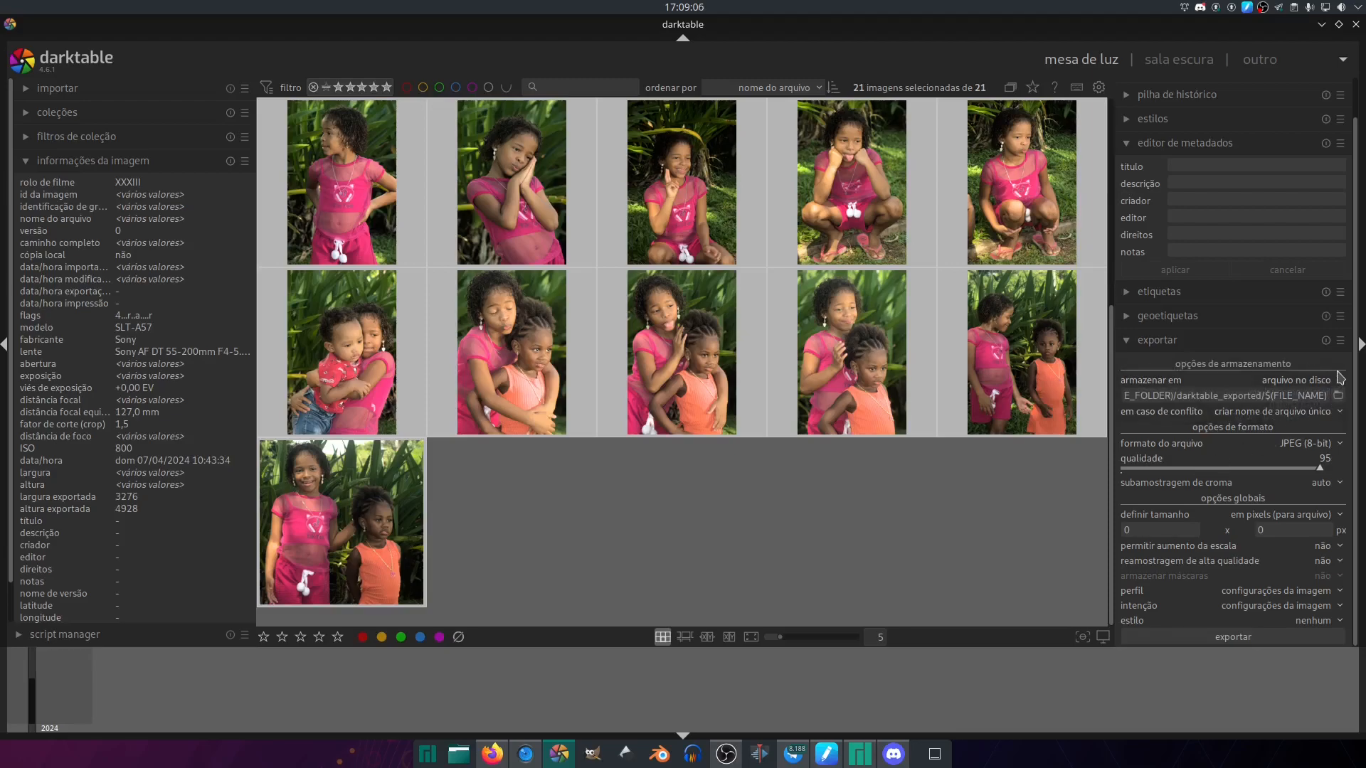
pyautogui.click(1340, 377)
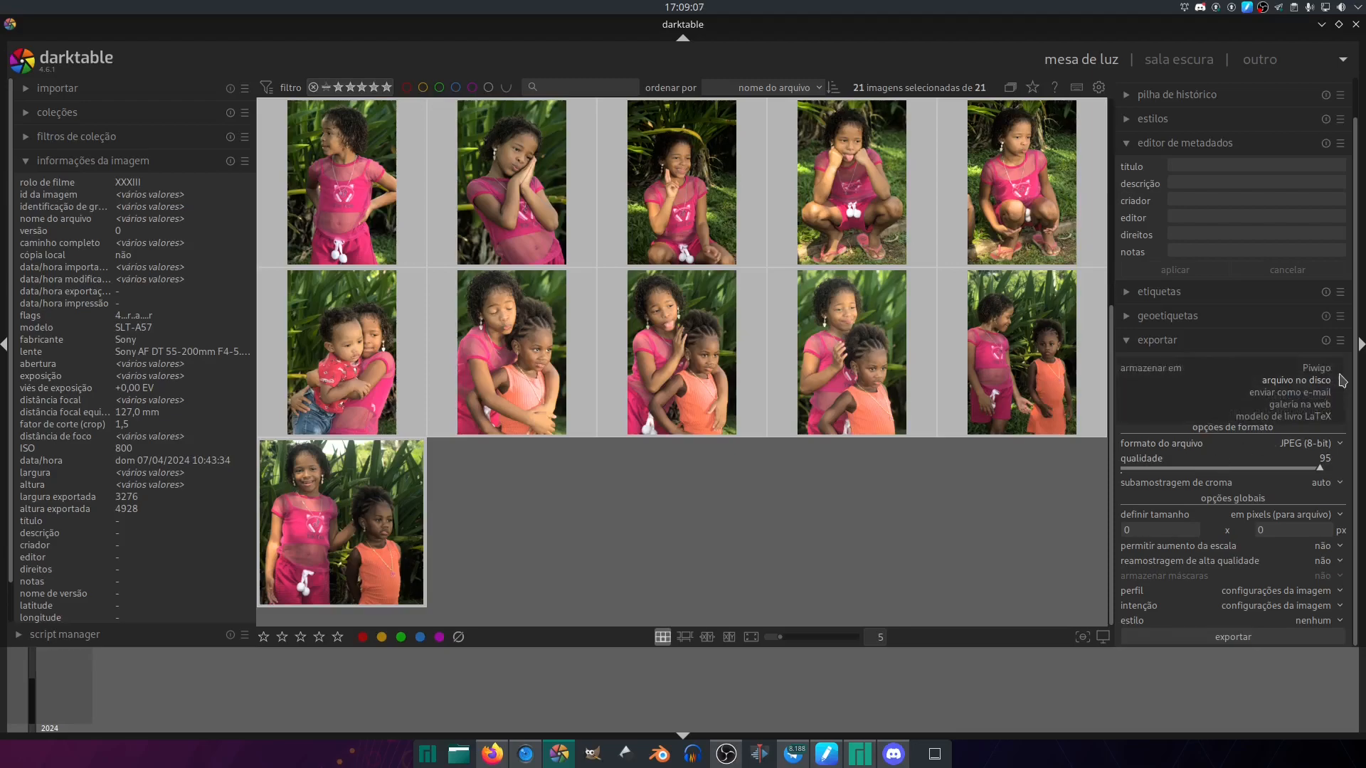
pyautogui.click(1329, 411)
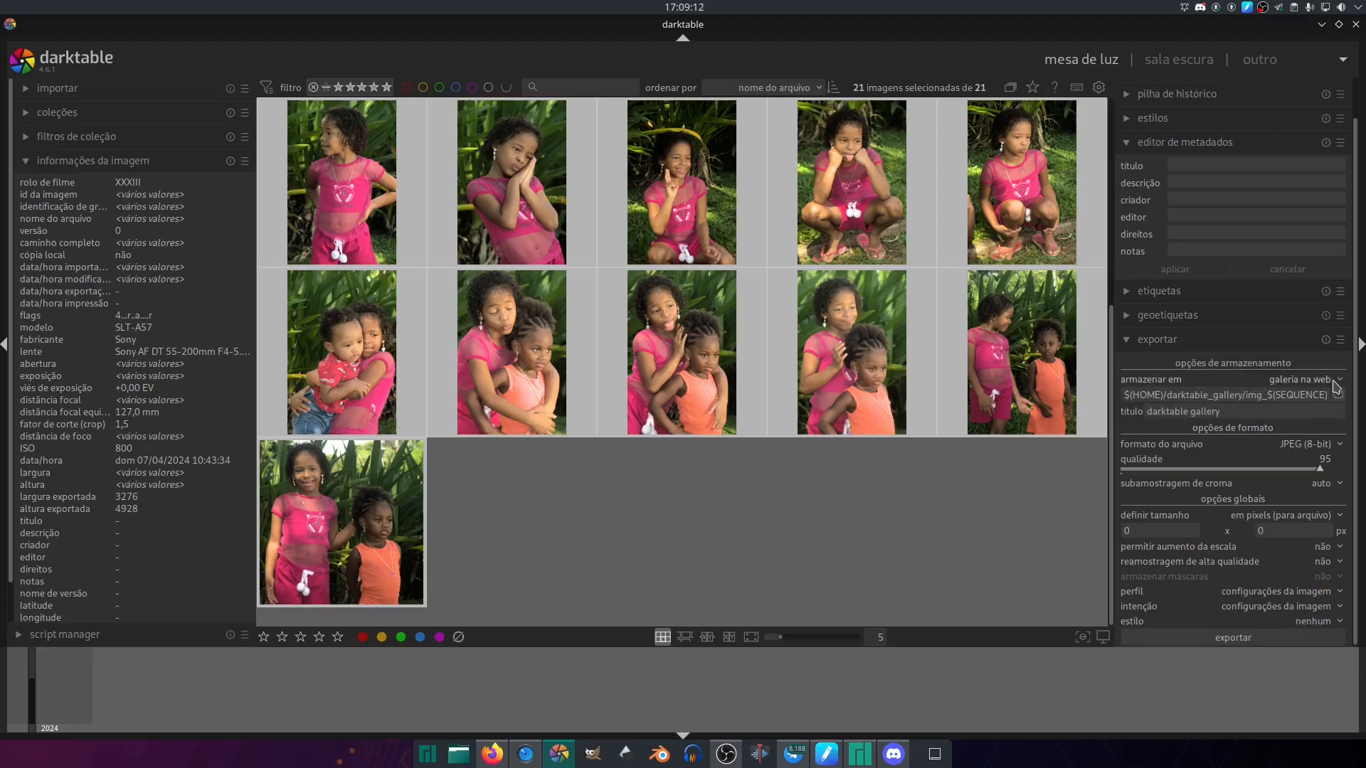
pyautogui.click(1336, 388)
pyautogui.click(1334, 370)
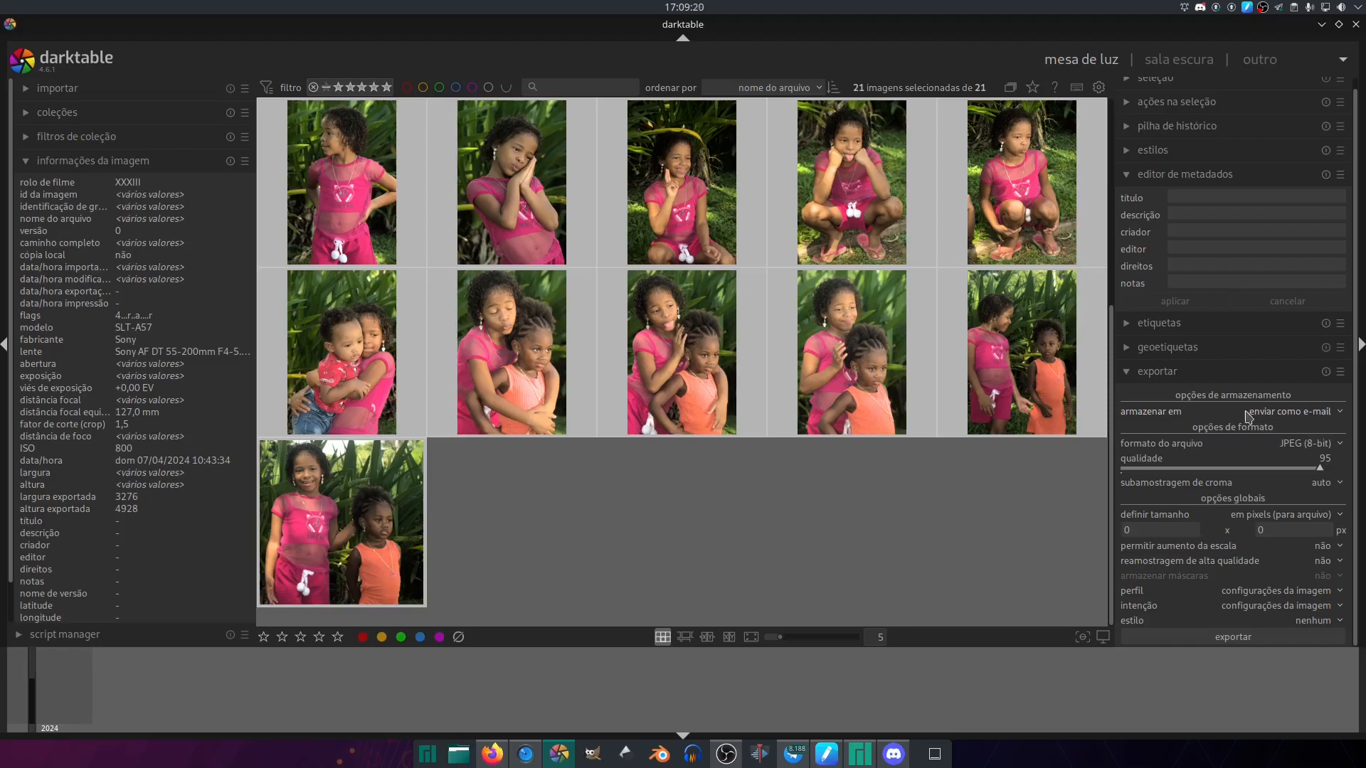
pyautogui.click(1295, 416)
pyautogui.click(1293, 400)
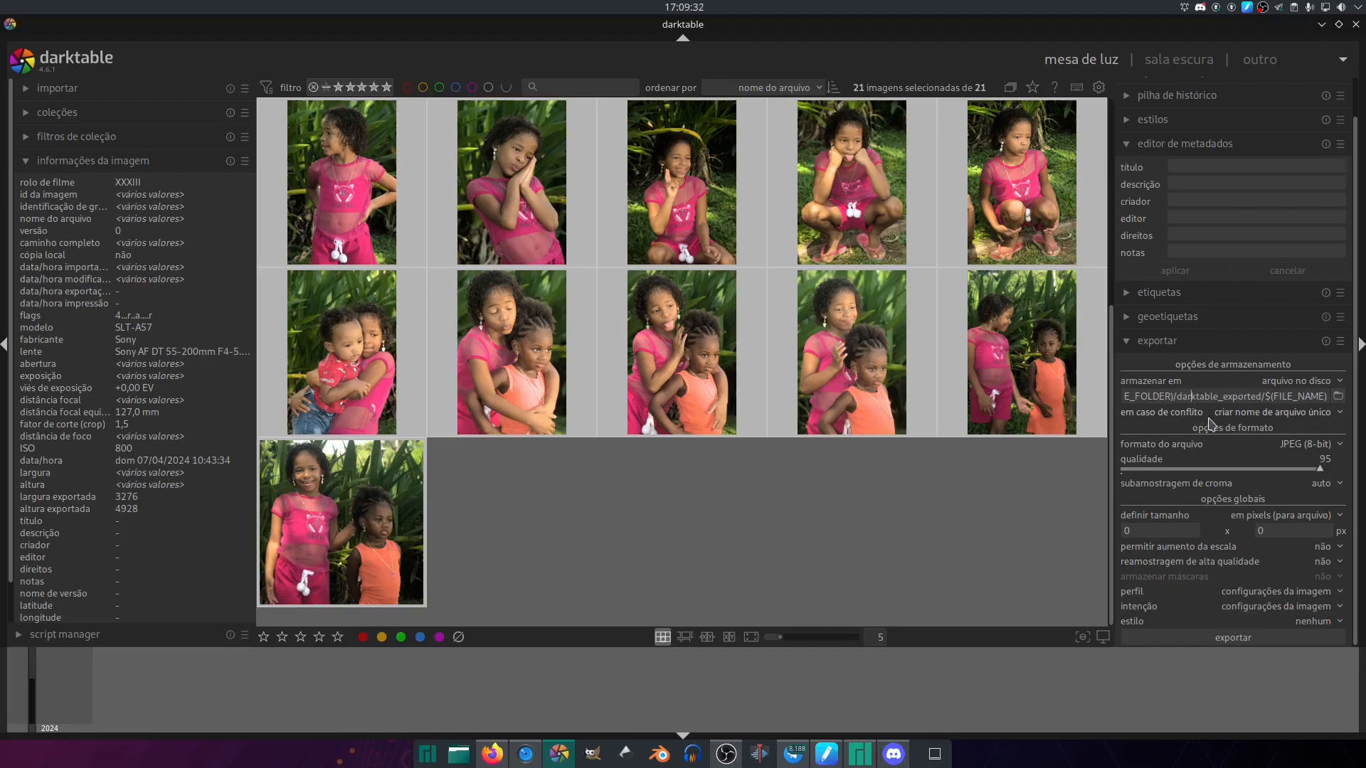
# - Examine the whole export path template, from the file folder variable through the subfolder to the file name variable
pyautogui.click(1239, 395)
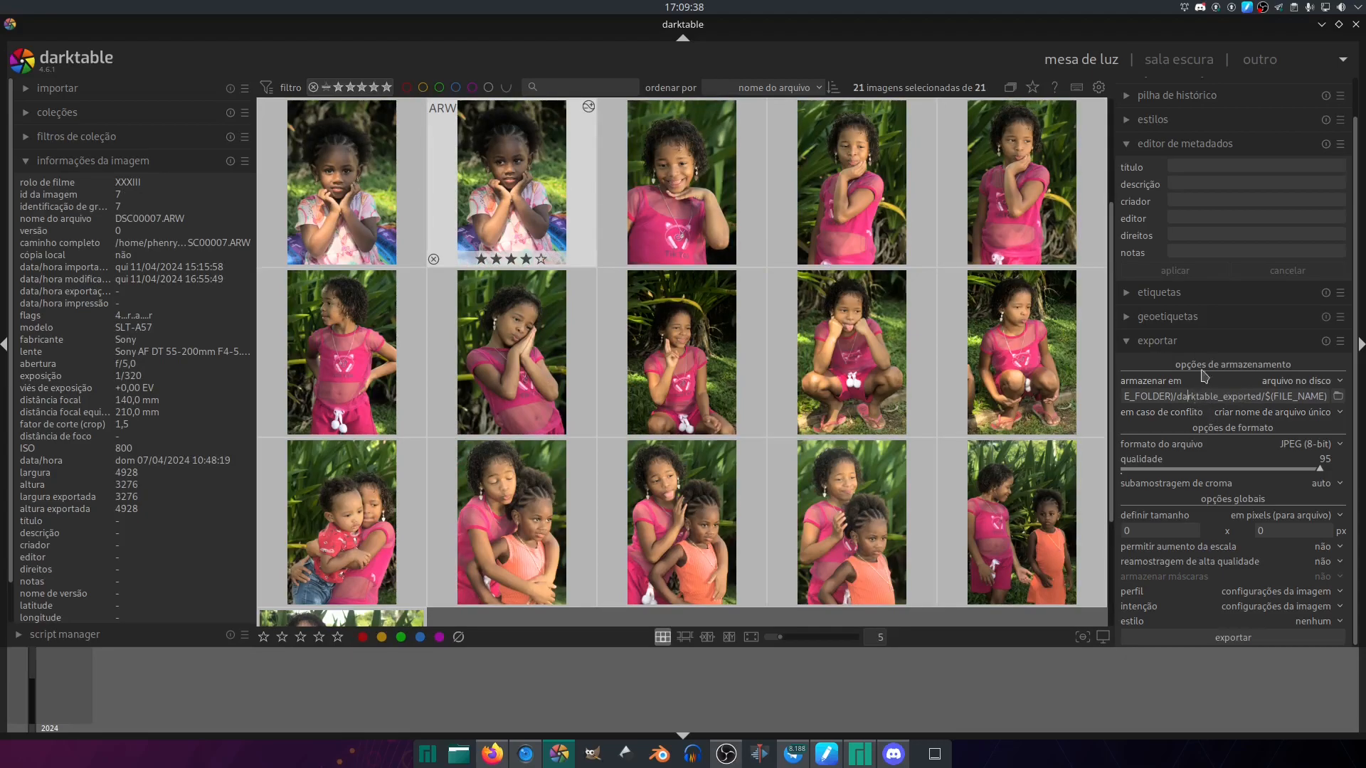
pyautogui.press('Left')
pyautogui.press('Left')
pyautogui.press('Left')
pyautogui.press('Left')
pyautogui.press('Left')
pyautogui.press('Left')
pyautogui.press('Left')
pyautogui.press('Left')
pyautogui.press('Left')
pyautogui.press('Left')
pyautogui.press('Left')
pyautogui.press('Left')
pyautogui.press('Left')
pyautogui.press('Left')
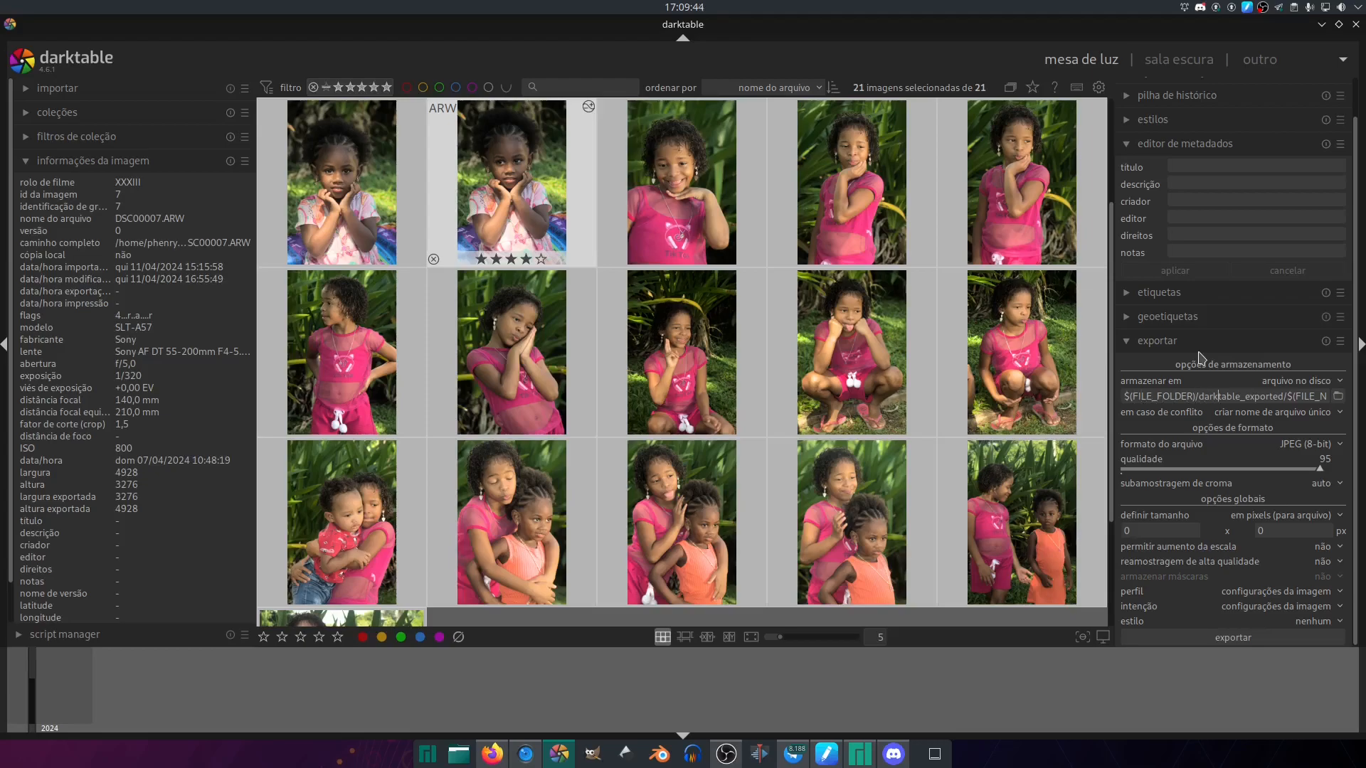
pyautogui.press('Right')
pyautogui.press('Right')
pyautogui.press('Right')
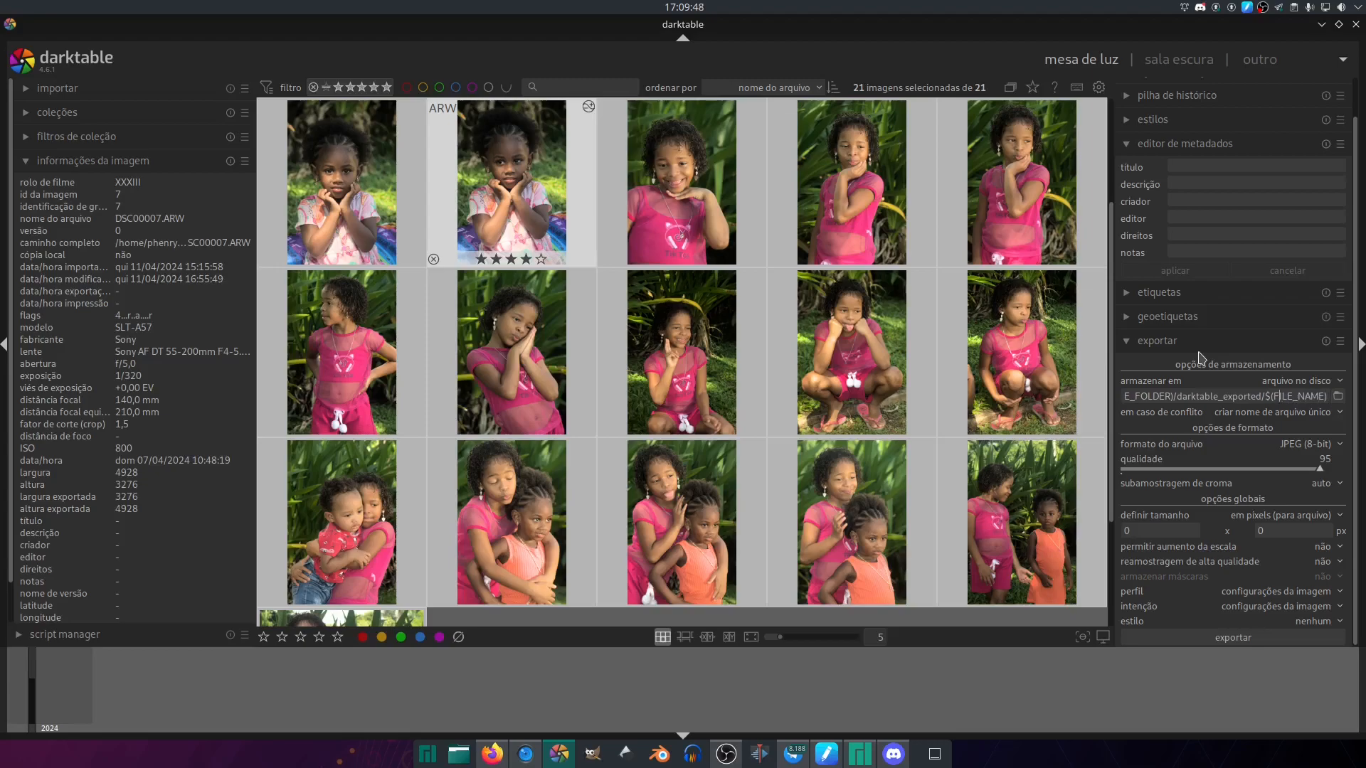
pyautogui.press('Left')
pyautogui.press('Left')
pyautogui.press('Left')
pyautogui.press('Left')
pyautogui.press('Left')
pyautogui.press('Left')
pyautogui.press('Left')
pyautogui.press('Left')
pyautogui.press('Left')
pyautogui.press('Left')
pyautogui.press('Left')
pyautogui.press('Left')
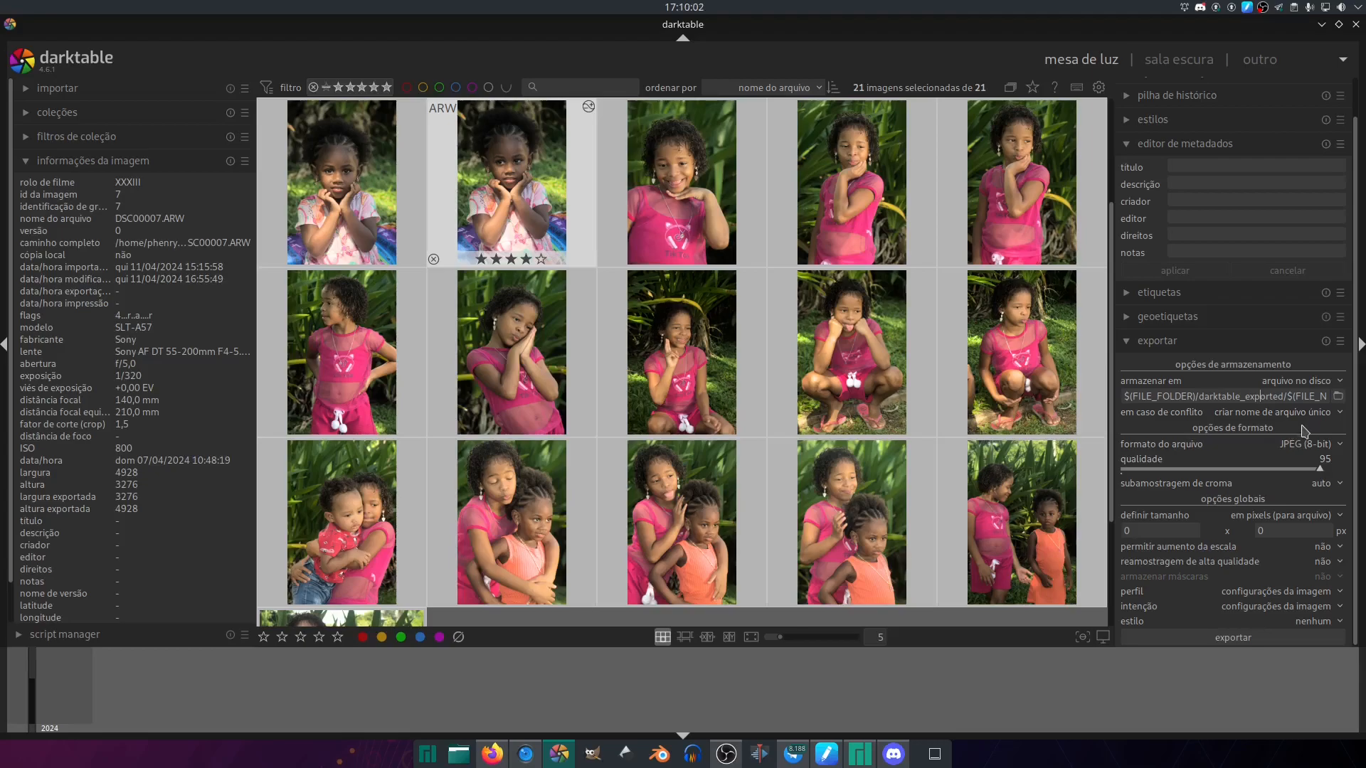
# - Browse for the export destination folder on the reserva drive, sorting its contents by name and by type
pyautogui.click(1339, 403)
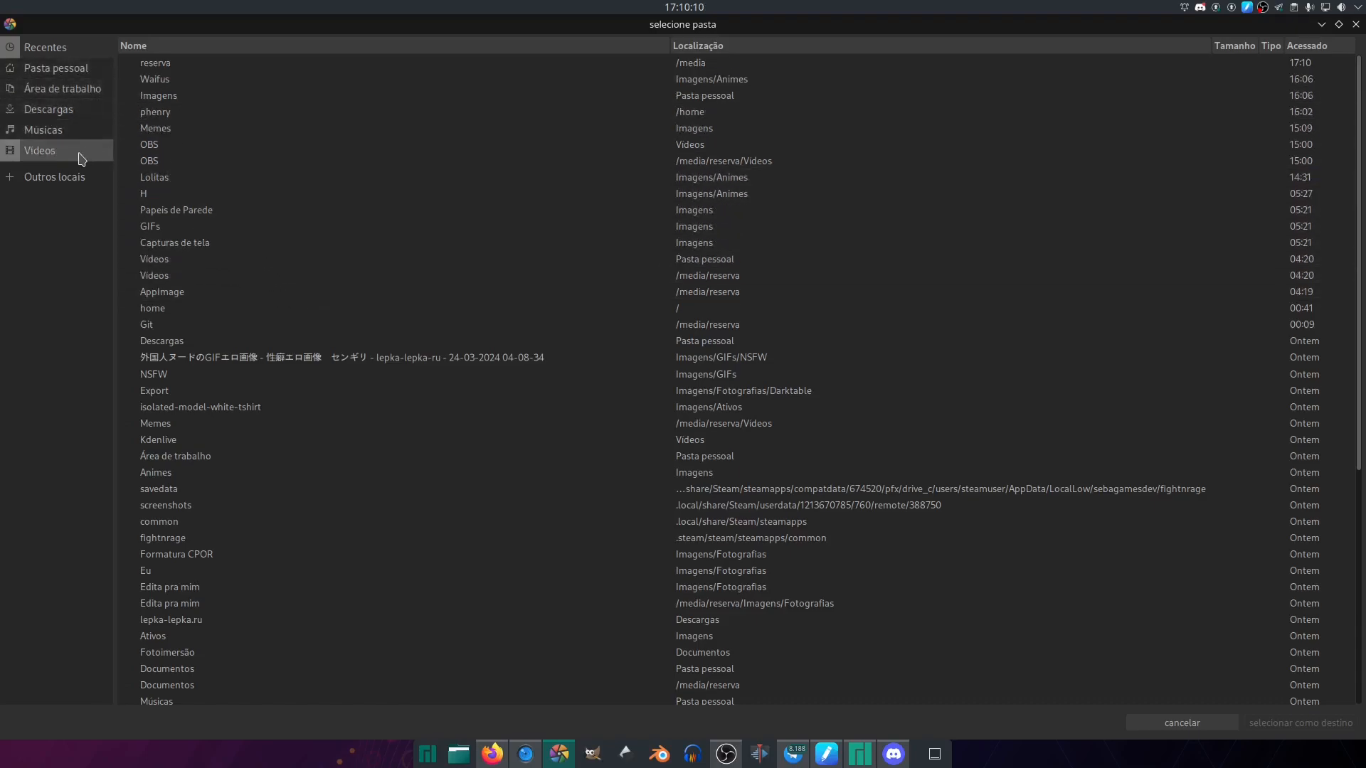
pyautogui.click(71, 179)
pyautogui.click(202, 99)
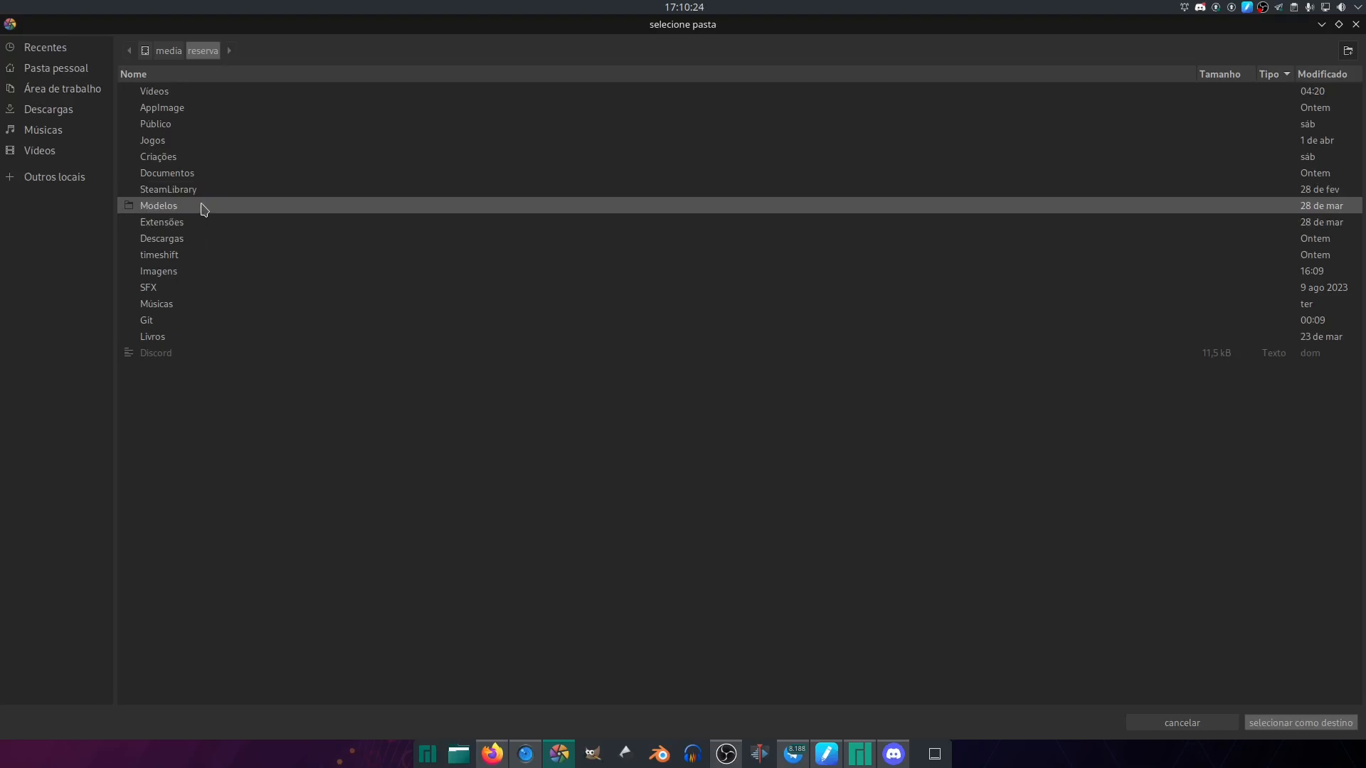
pyautogui.click(226, 79)
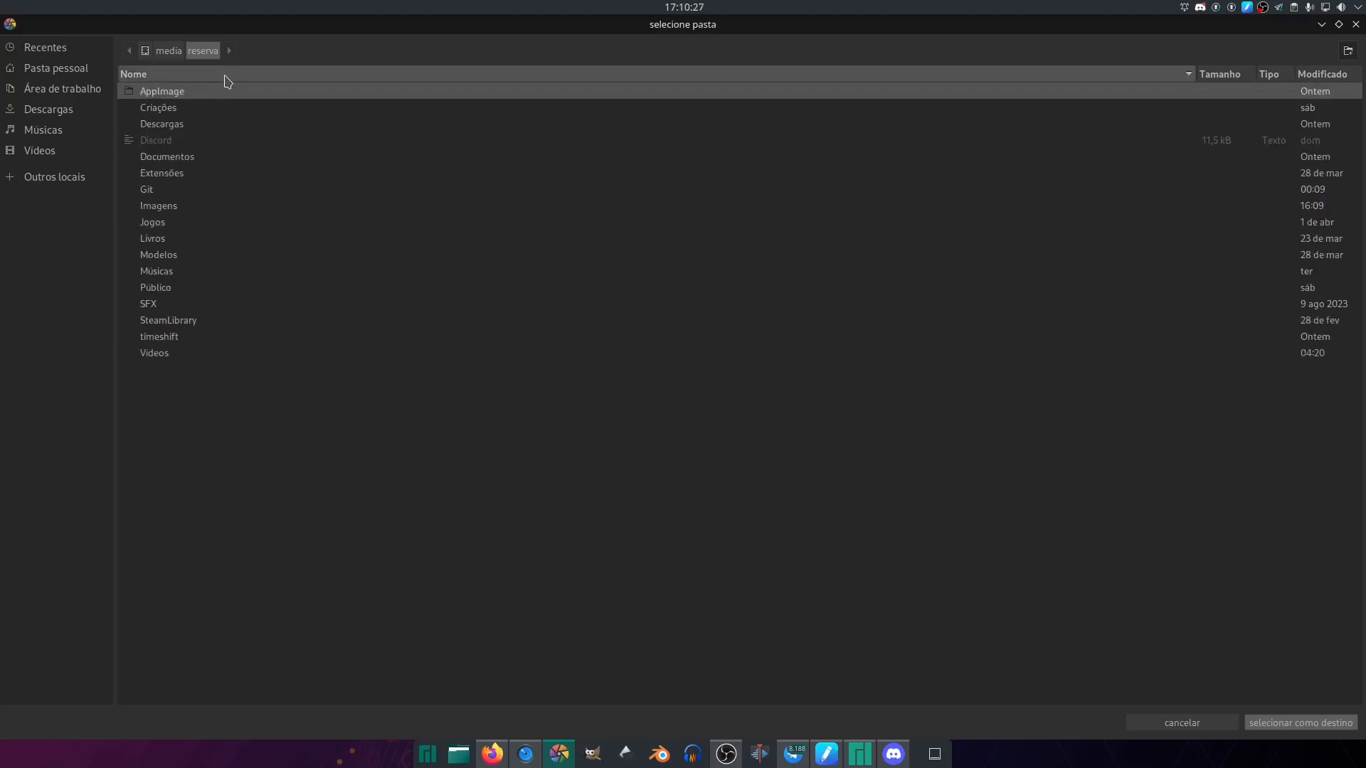
pyautogui.click(1274, 76)
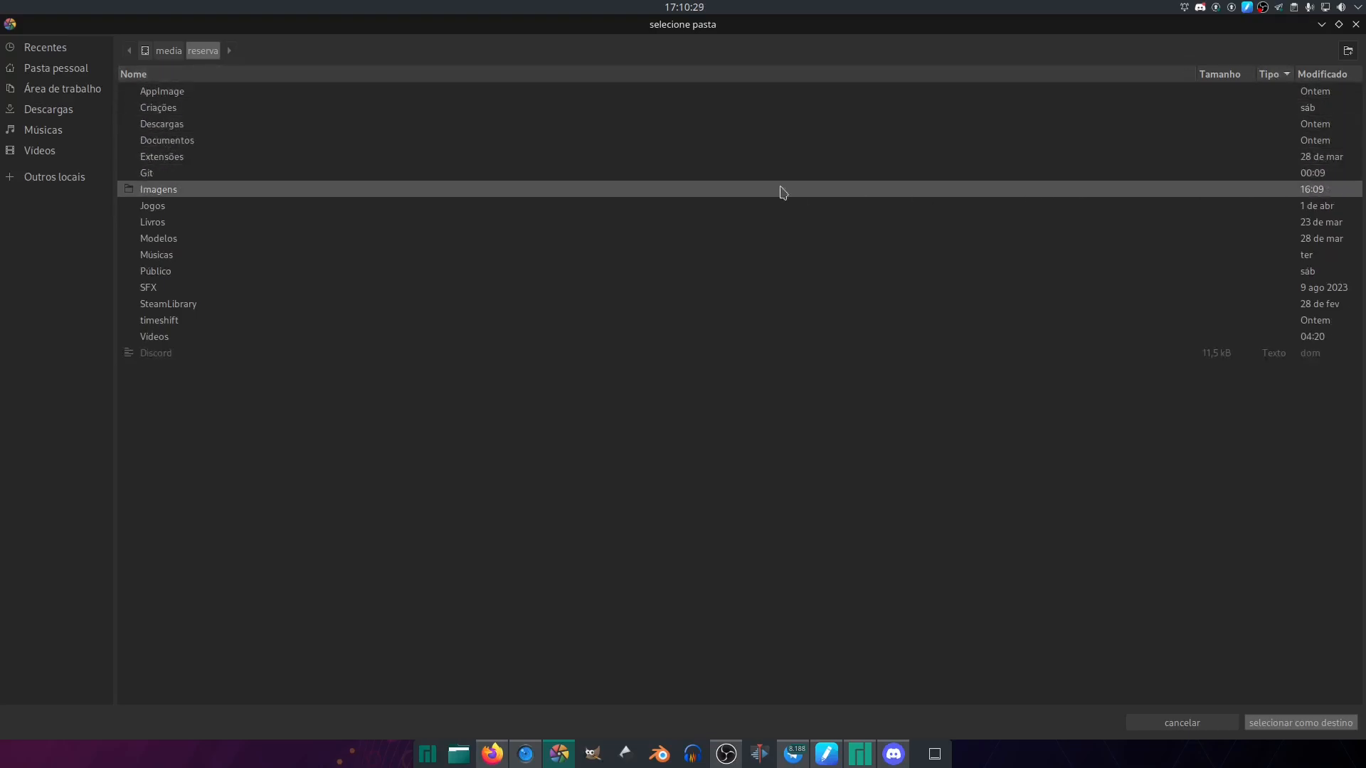
# - Go to the XXXIII folder inside Imagens/Fotografias, sorting the photo folders by name and by type
pyautogui.doubleClick(295, 192)
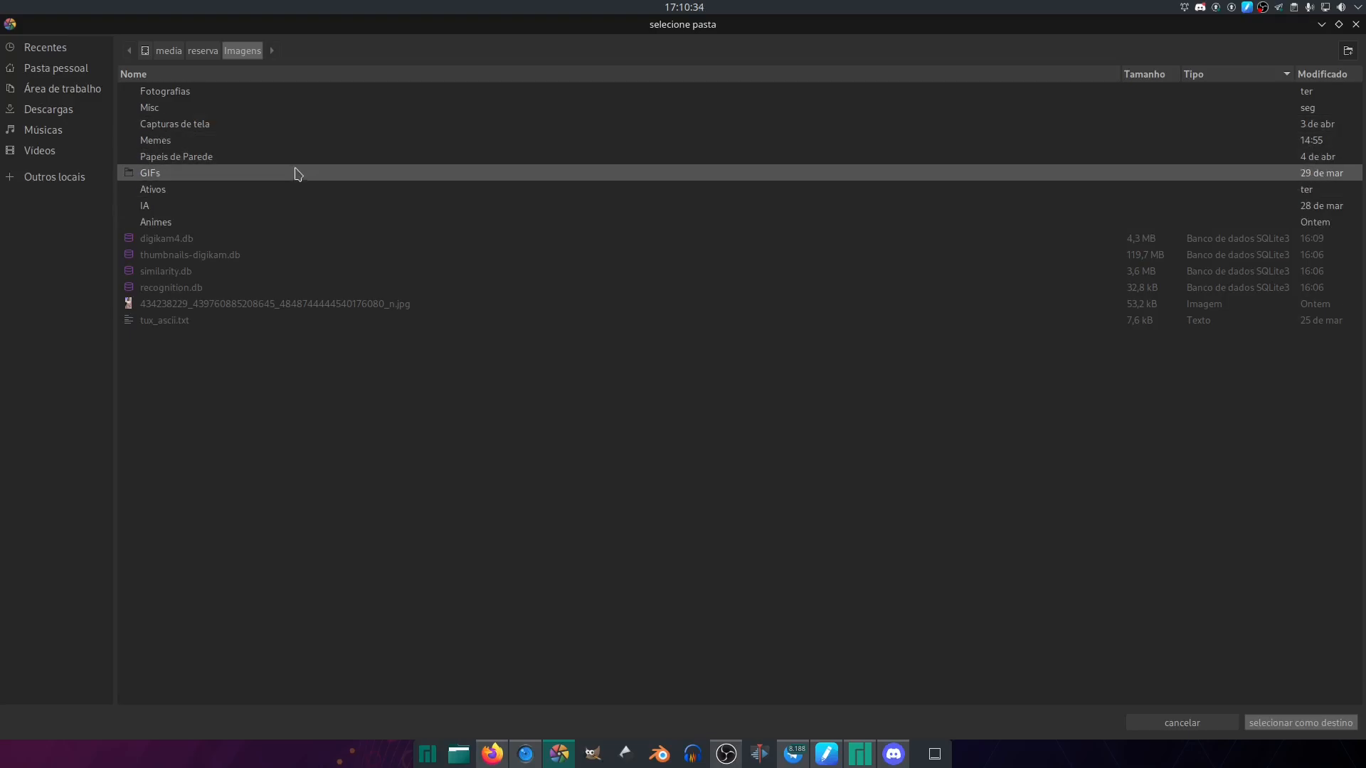
pyautogui.doubleClick(315, 93)
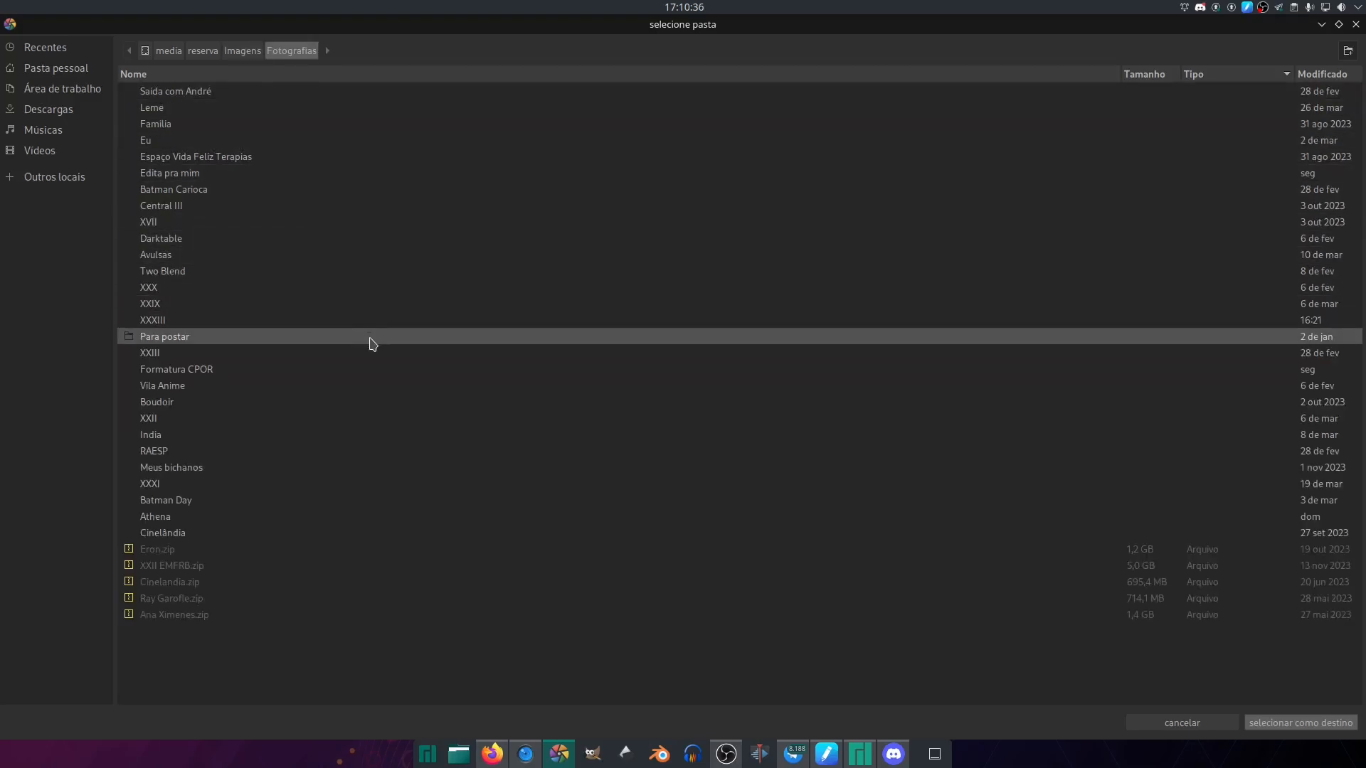
pyautogui.click(1087, 75)
pyautogui.click(1241, 76)
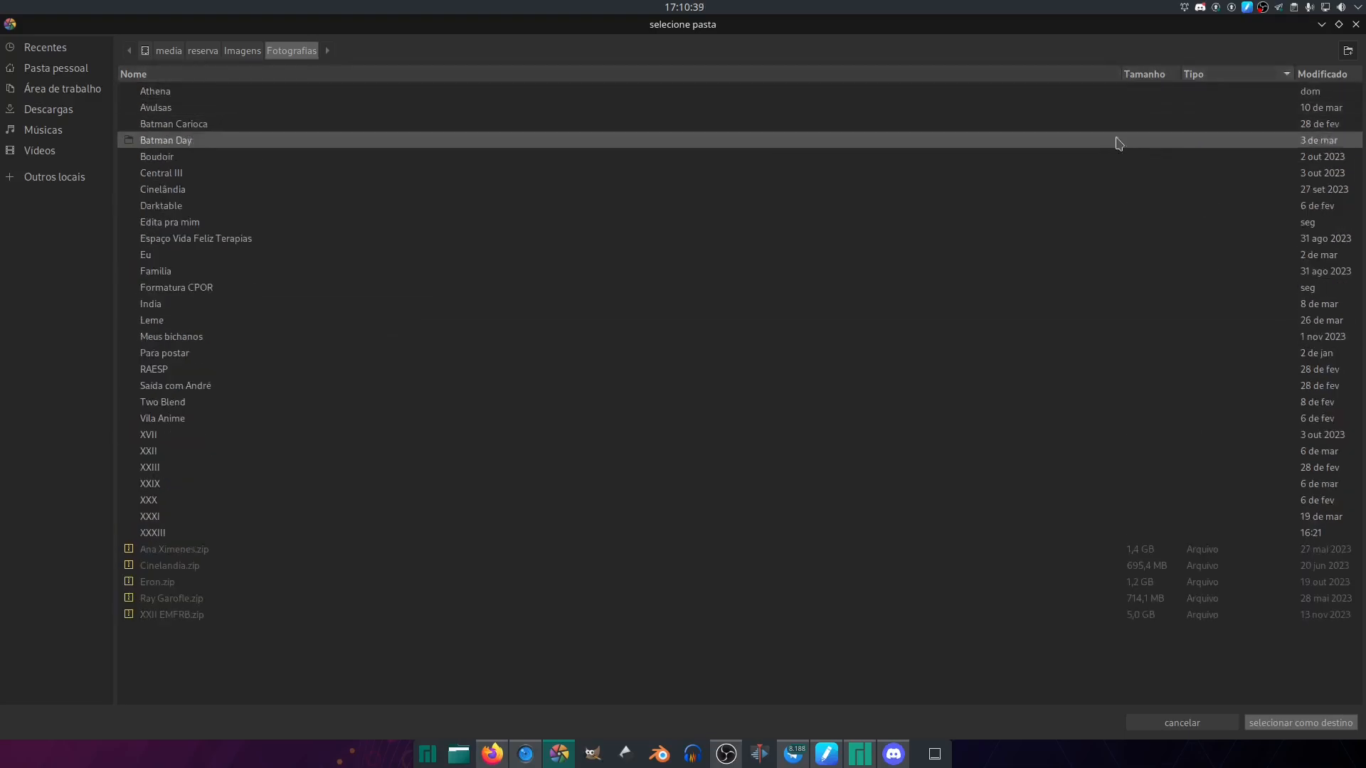
pyautogui.doubleClick(306, 533)
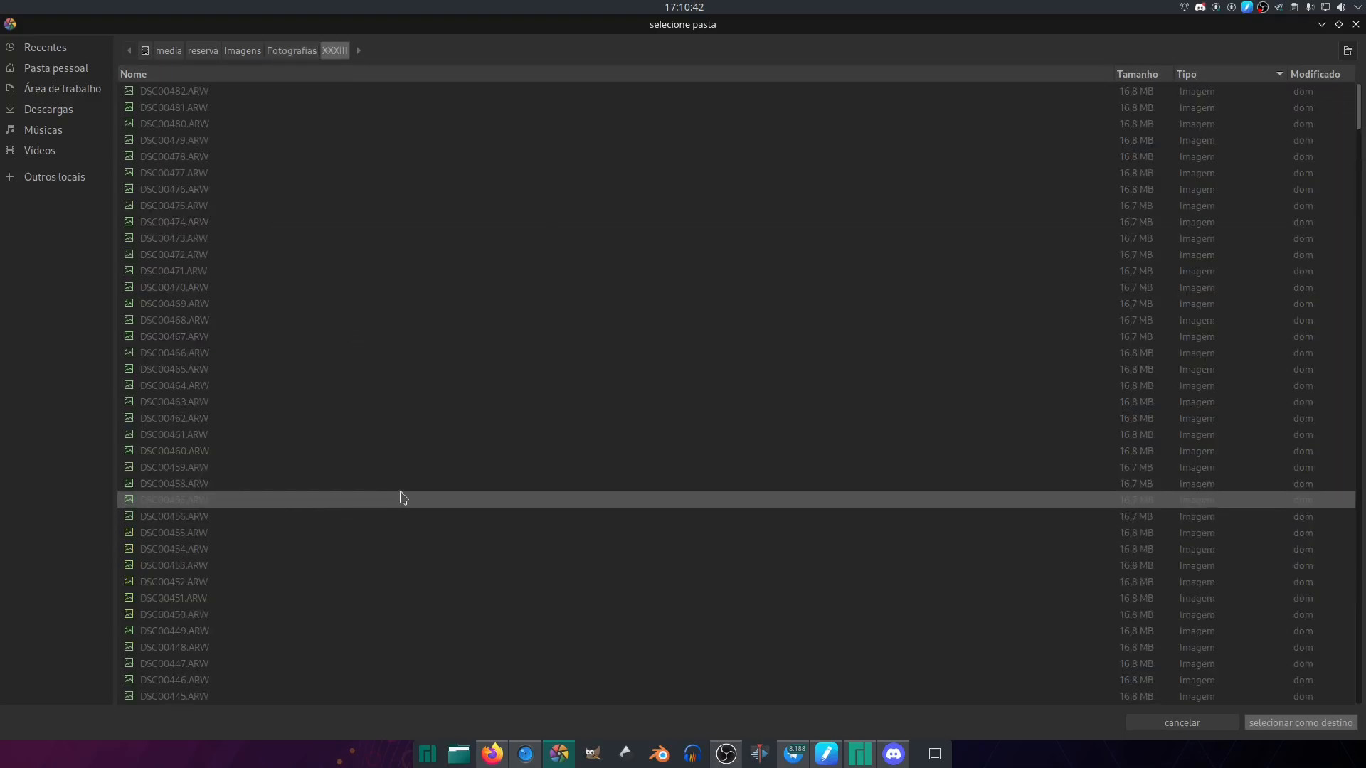
# - Create a folder named Export inside XXXIII and choose it as the export destination
pyautogui.click(1348, 50)
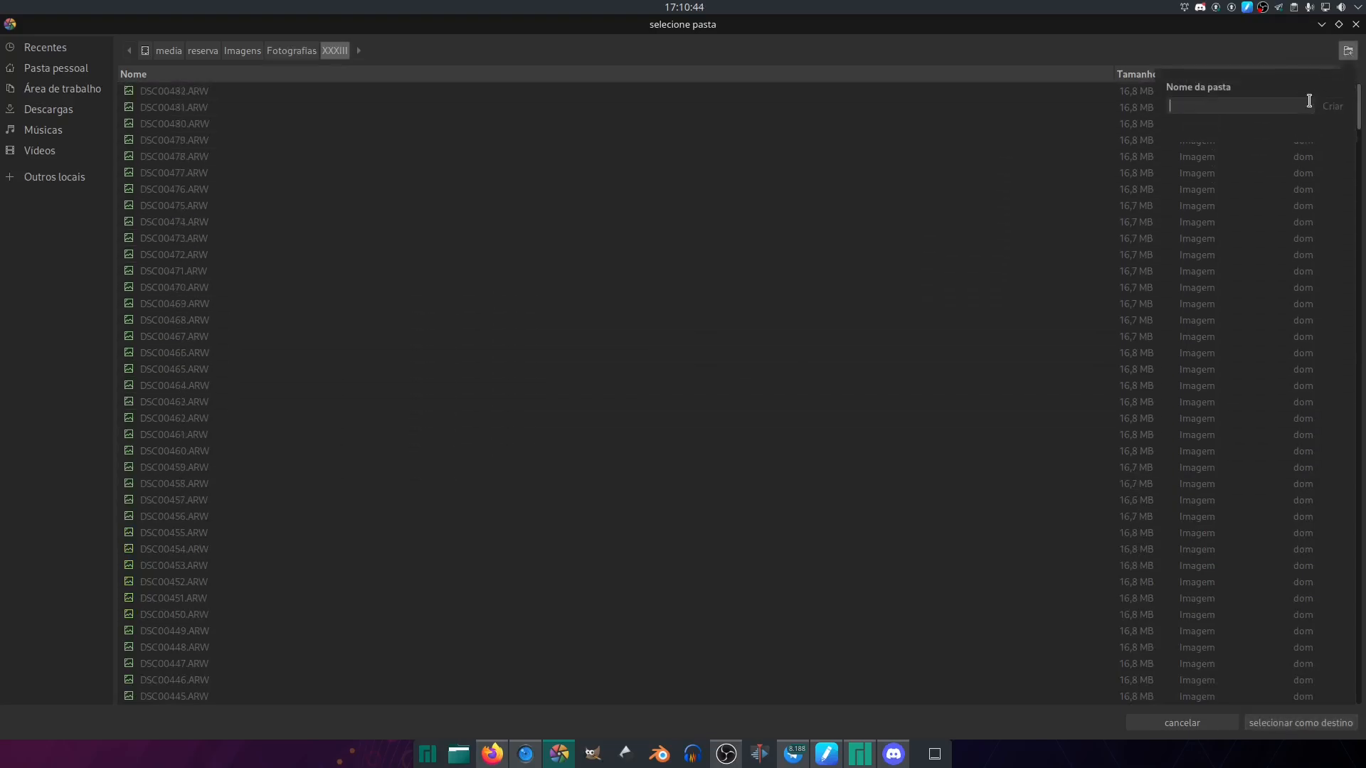
pyautogui.write('Export')
pyautogui.click(1333, 106)
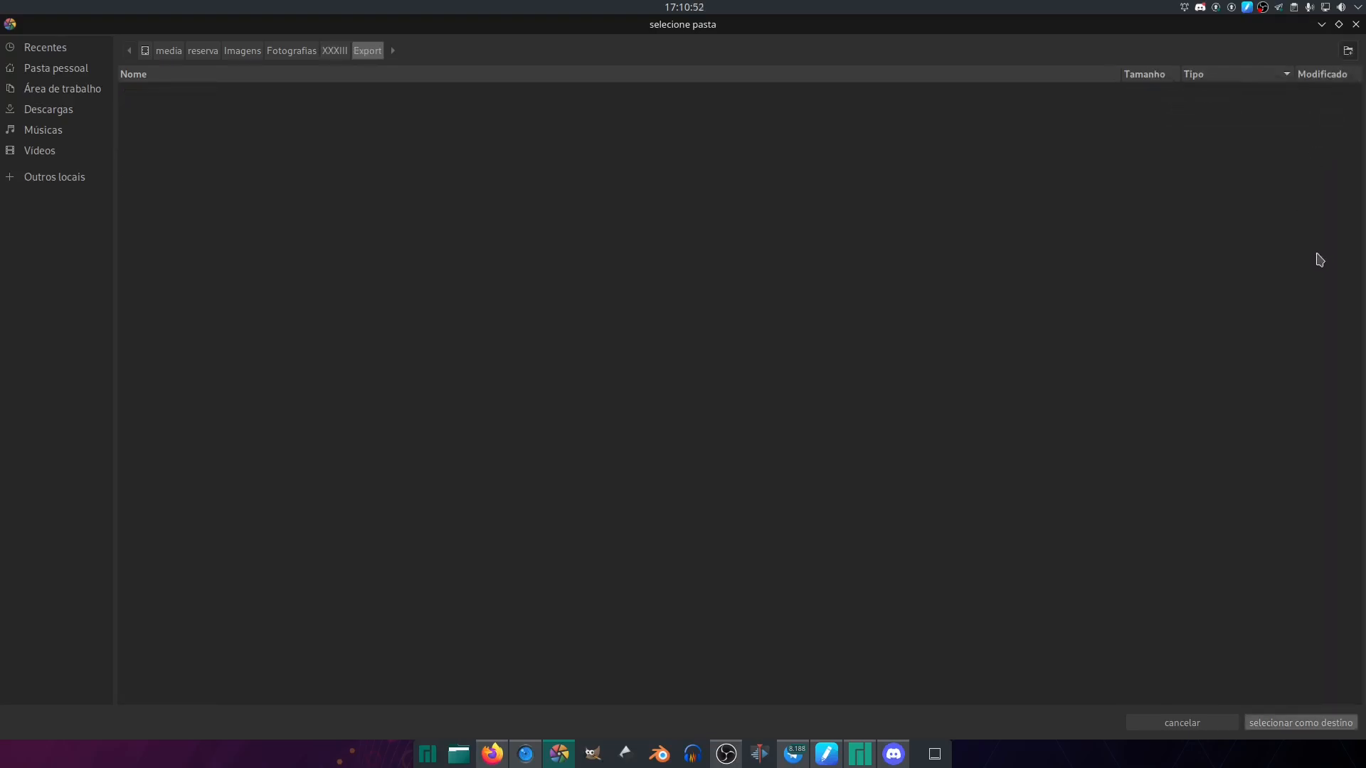
pyautogui.click(1279, 727)
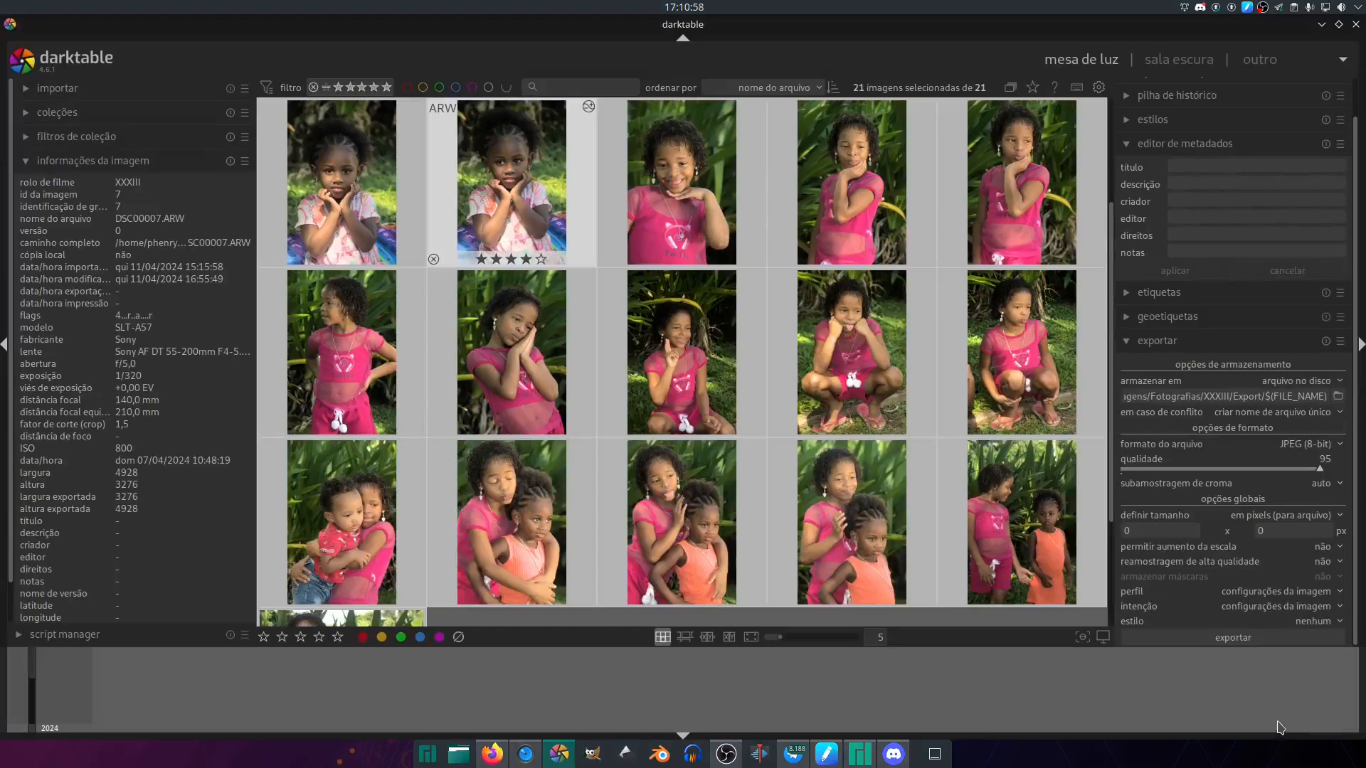
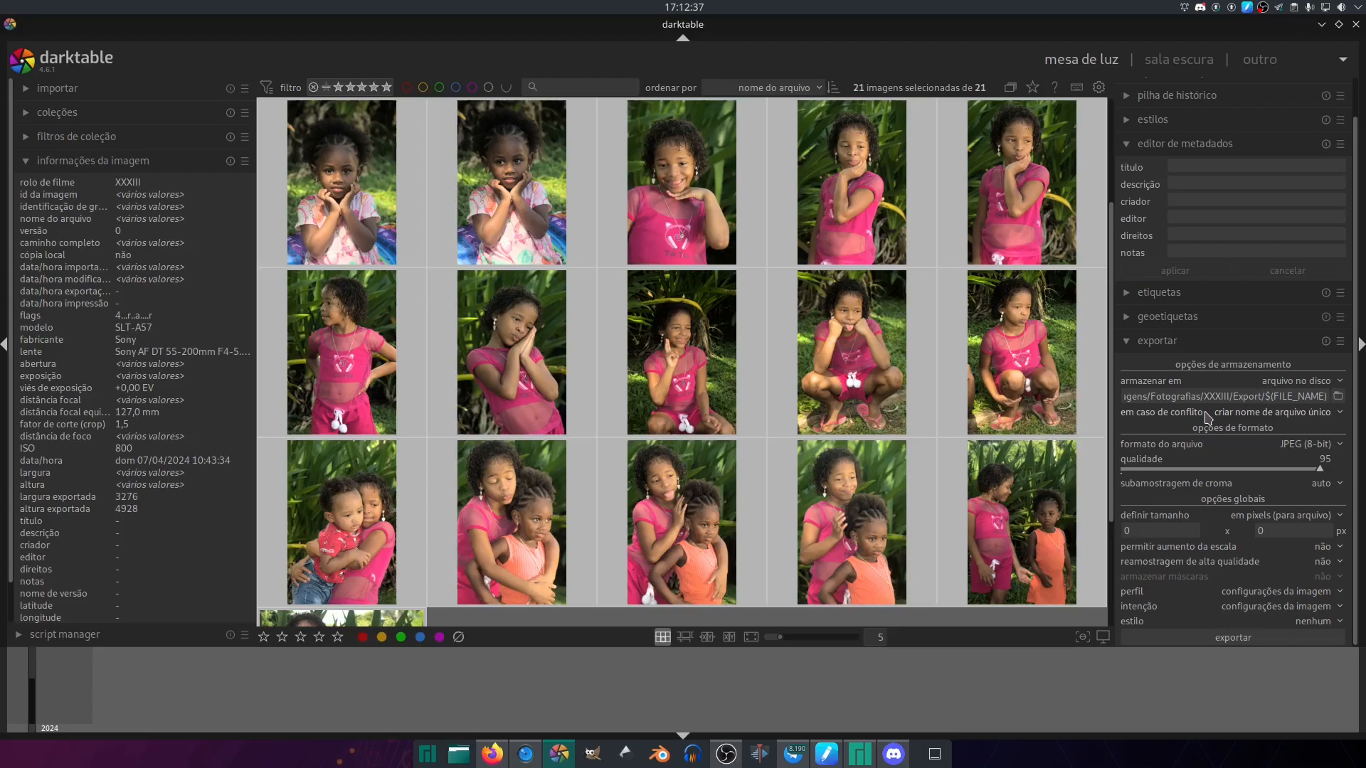
# - Set the chroma subsampling (subamostragem de croma) of the JPEG export to 4:2:0
pyautogui.click(1177, 530)
pyautogui.click(1323, 487)
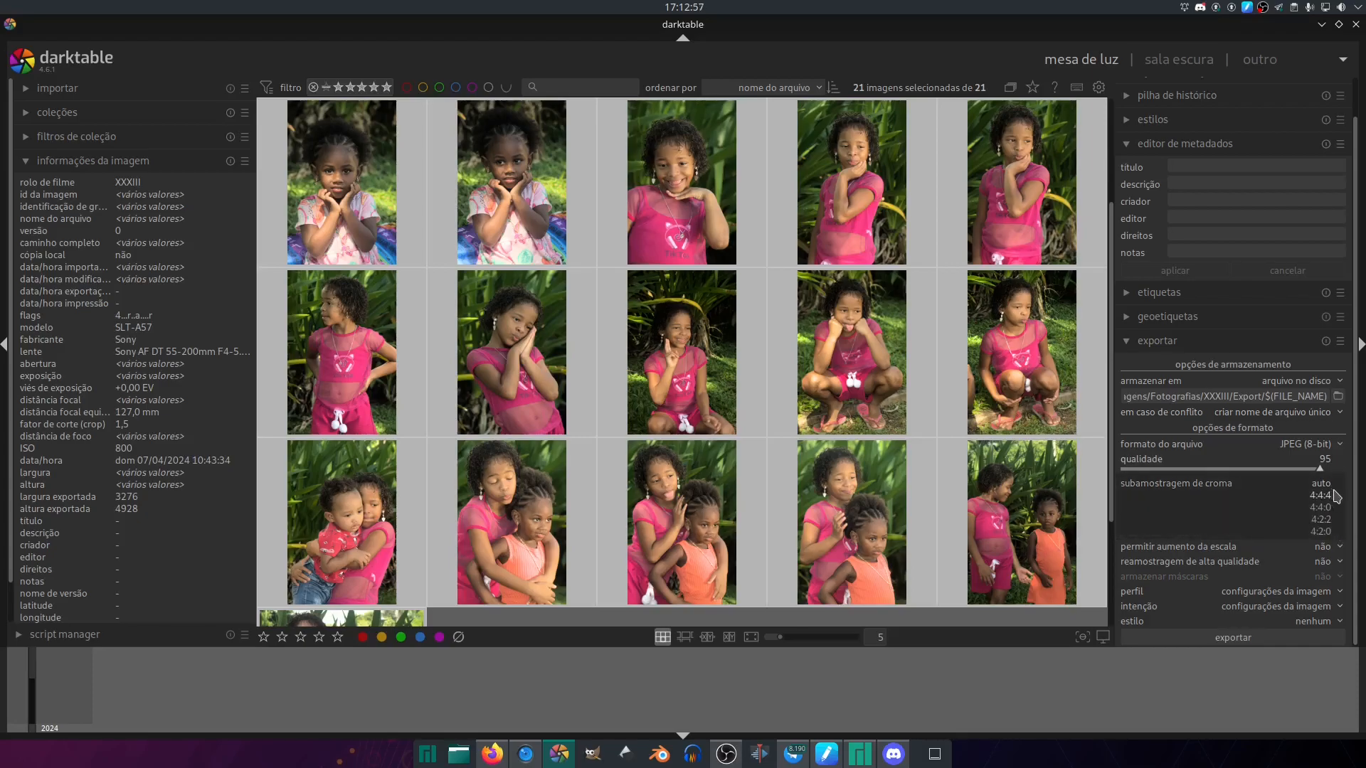
pyautogui.click(1341, 535)
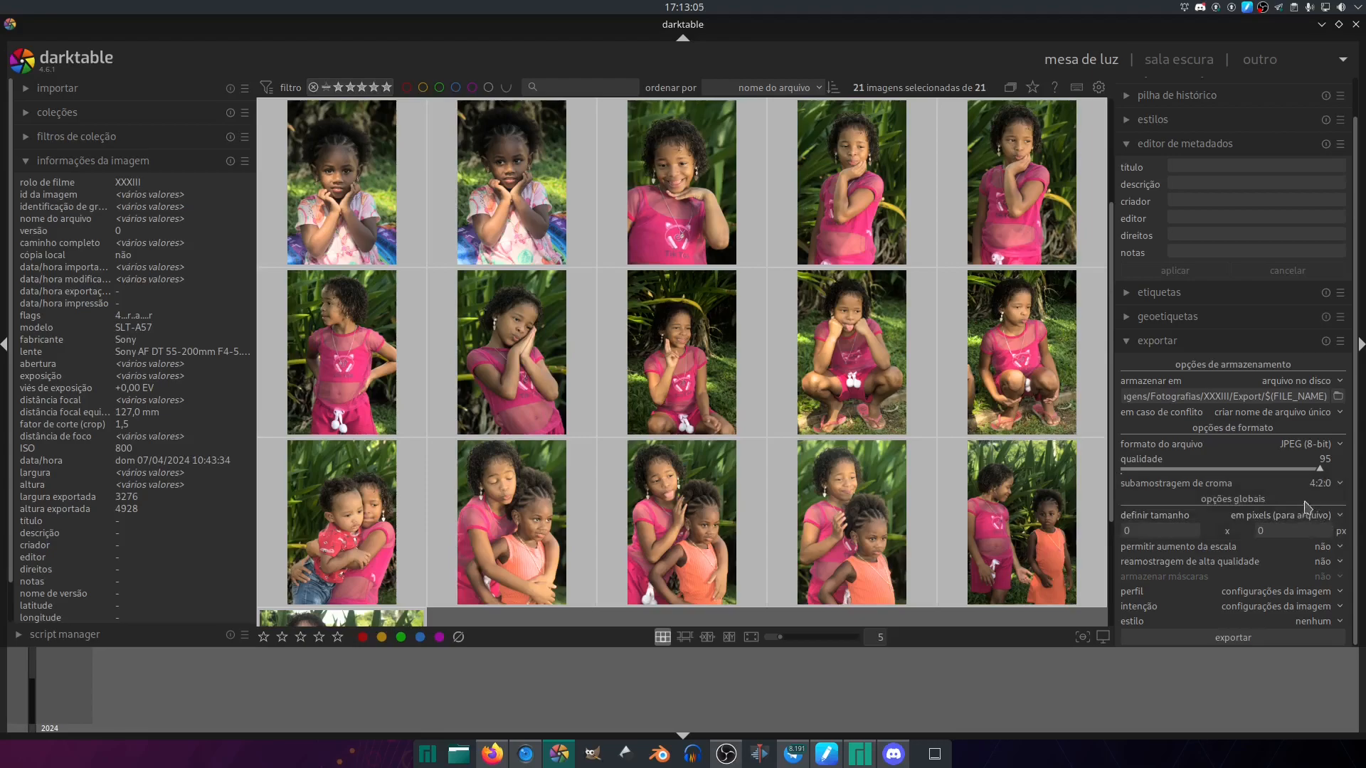
pyautogui.click(1329, 485)
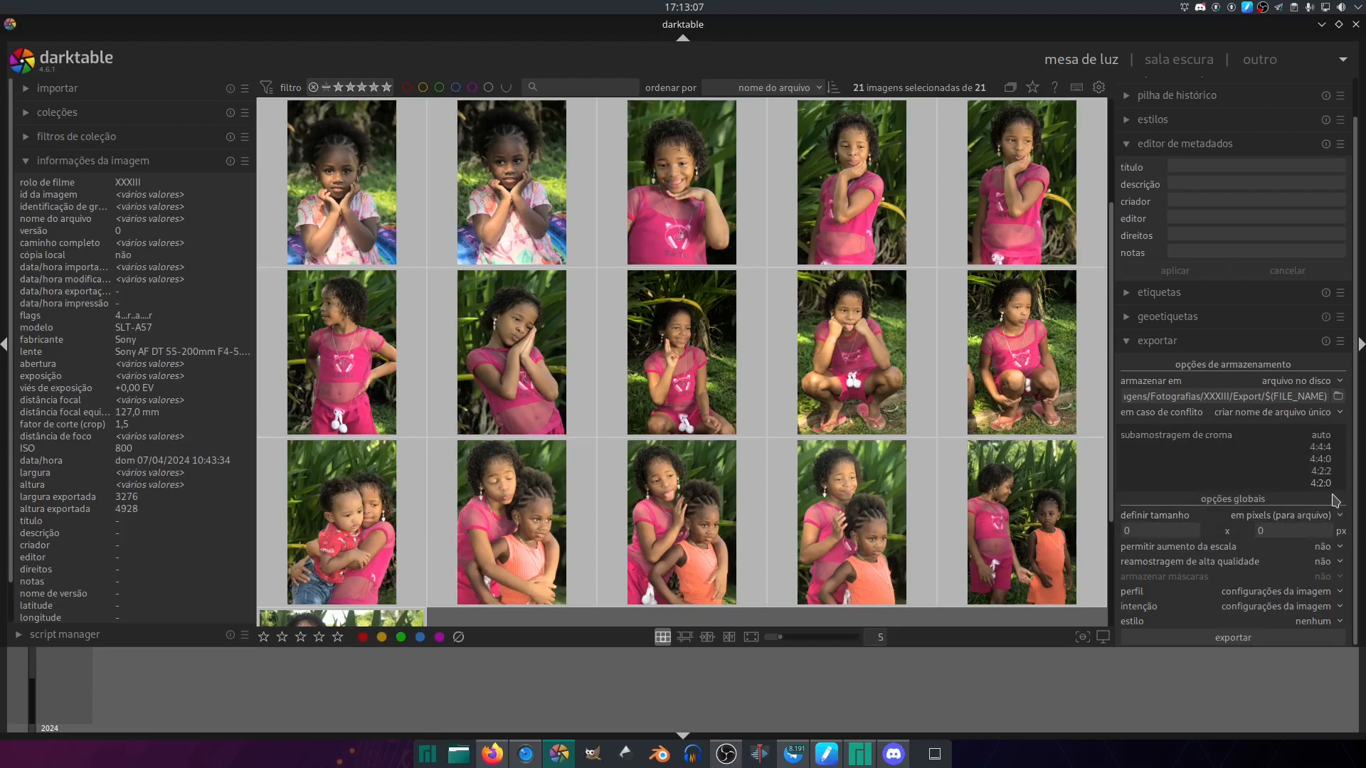
pyautogui.click(1329, 505)
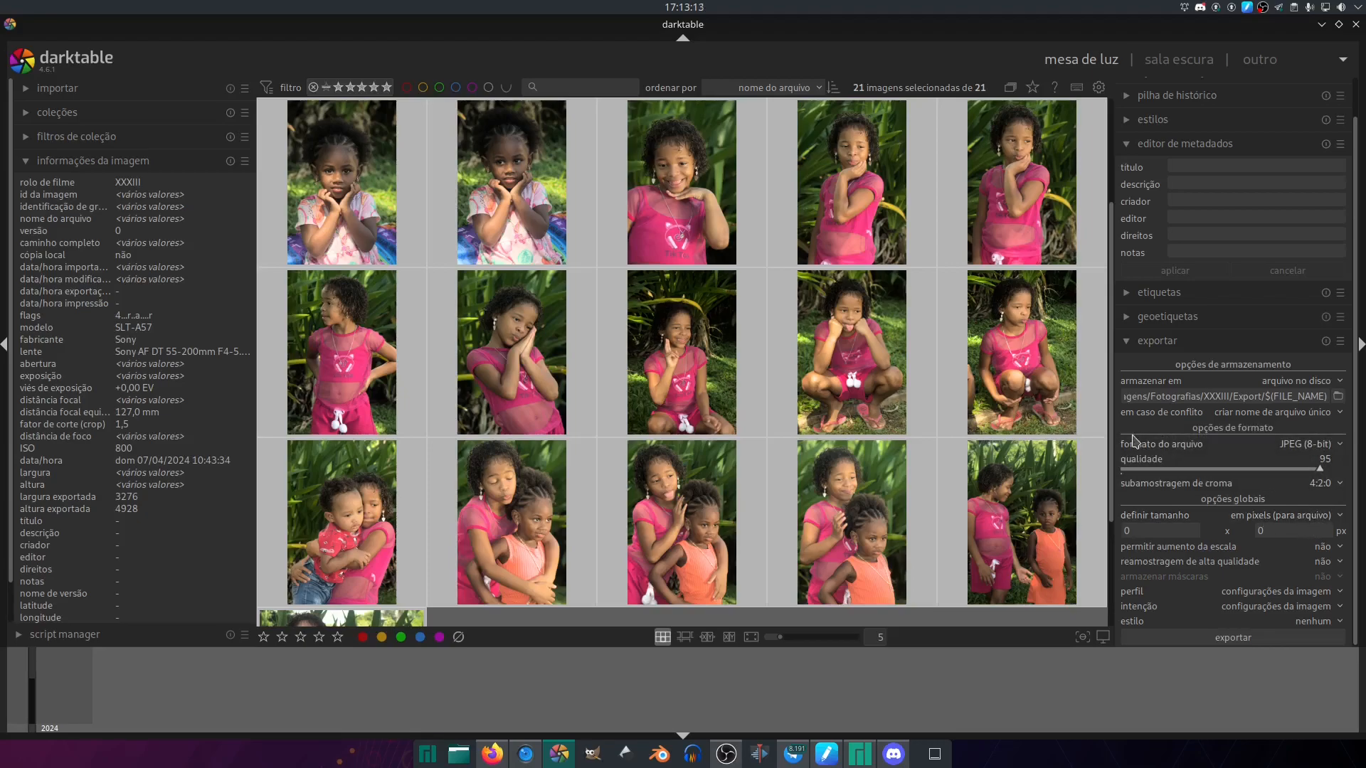
# - Define the export size with the option em pixels (para arquivo)
pyautogui.click(1161, 532)
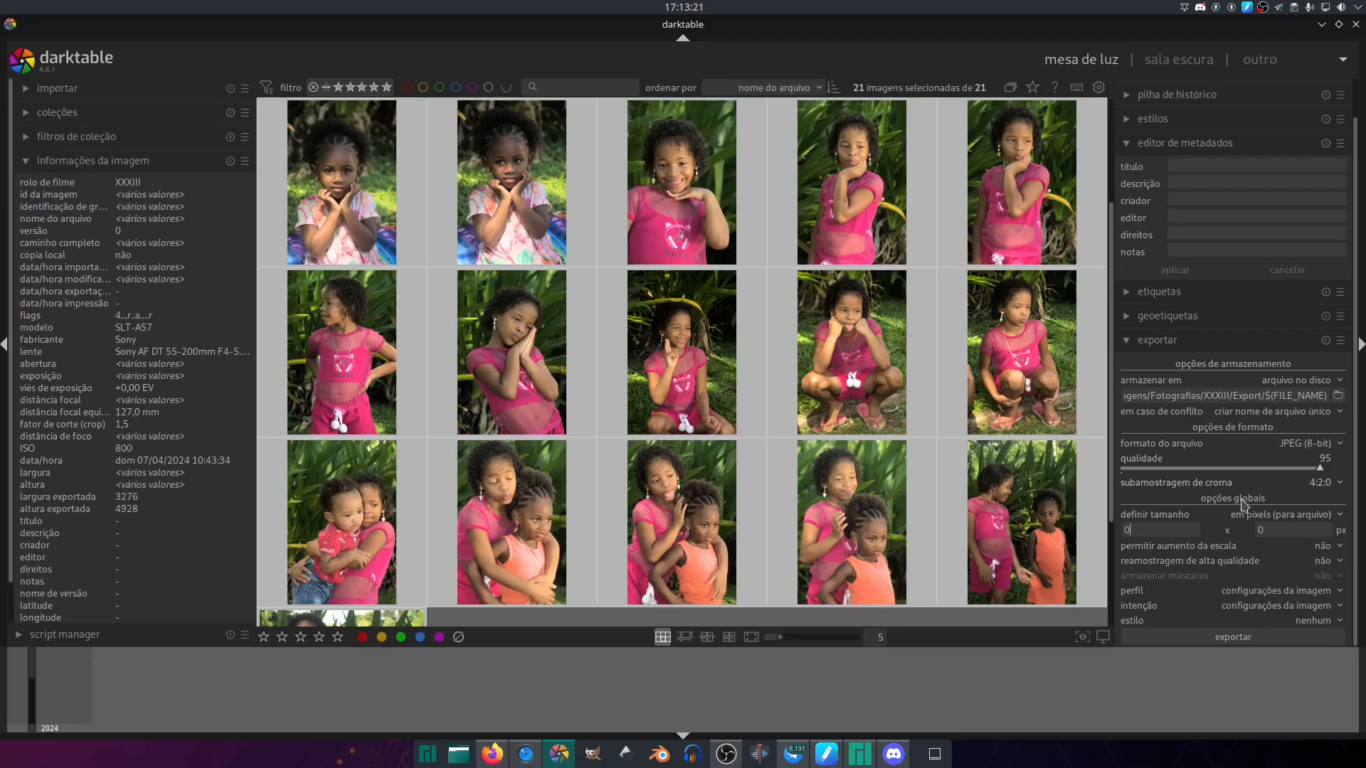
pyautogui.click(1276, 518)
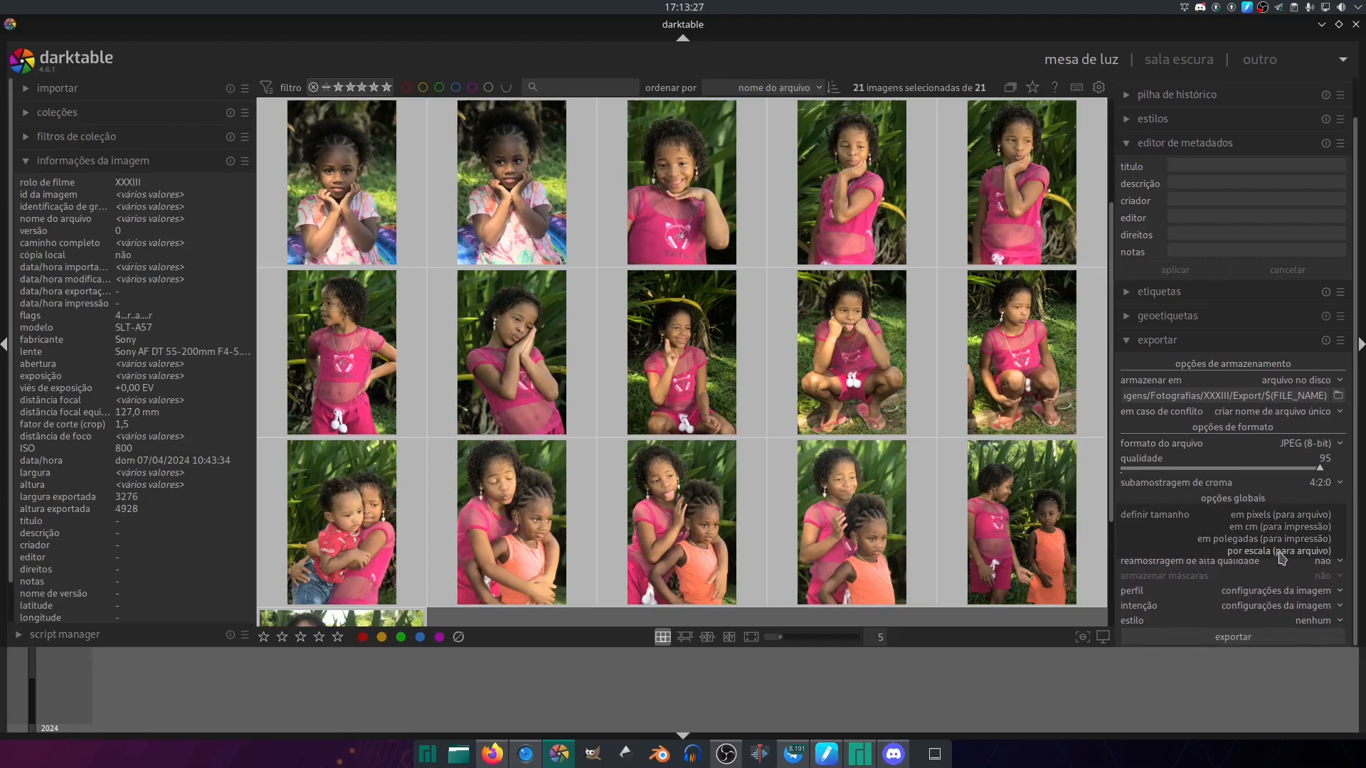
pyautogui.click(1269, 519)
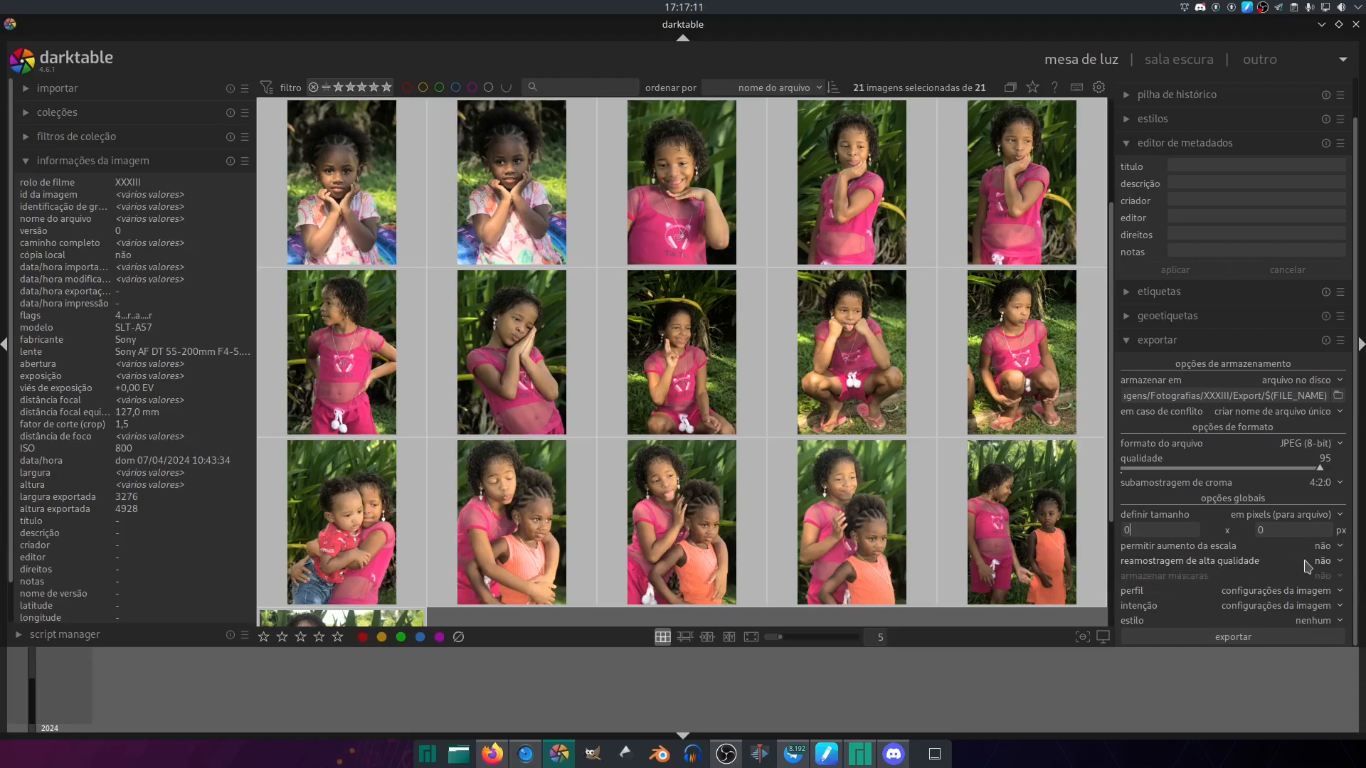
# - Review the available export colour profiles and choose configurações da imagem
pyautogui.click(1235, 600)
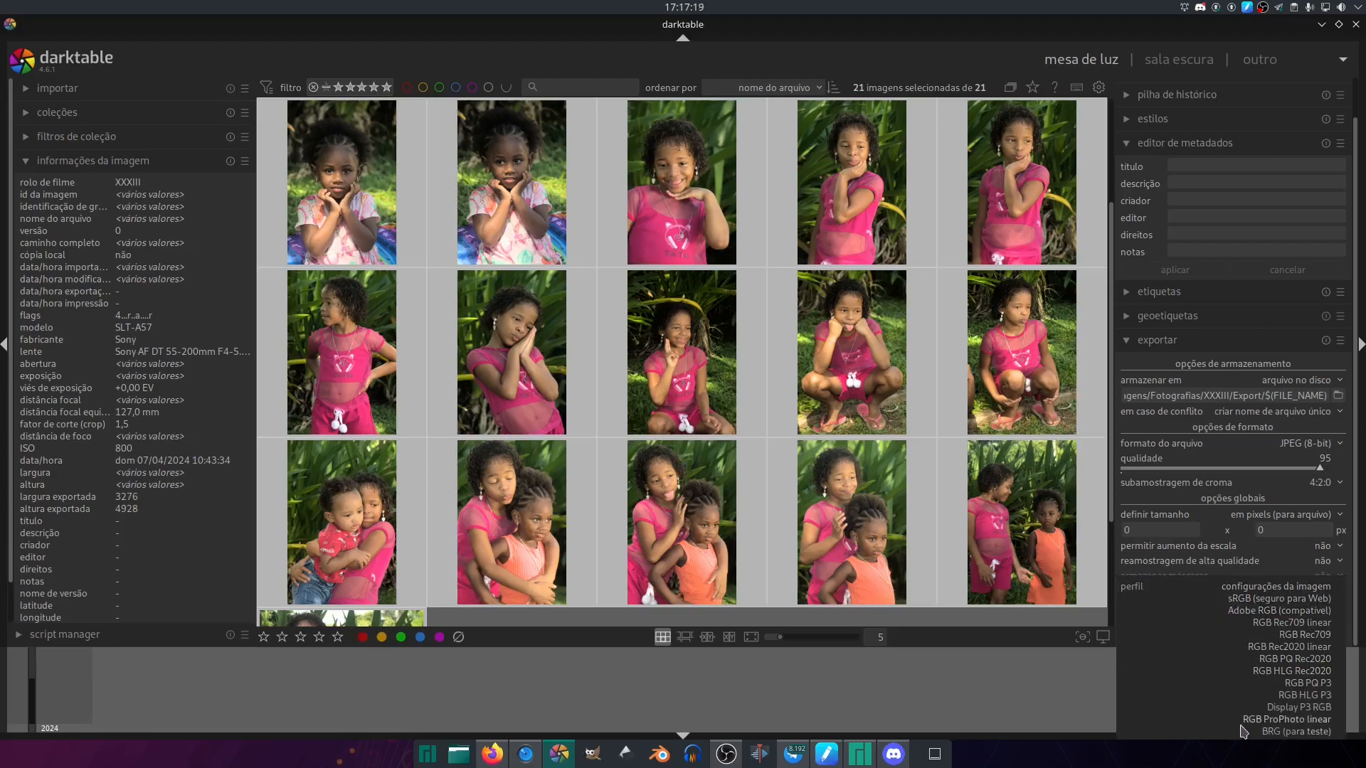
pyautogui.click(1249, 590)
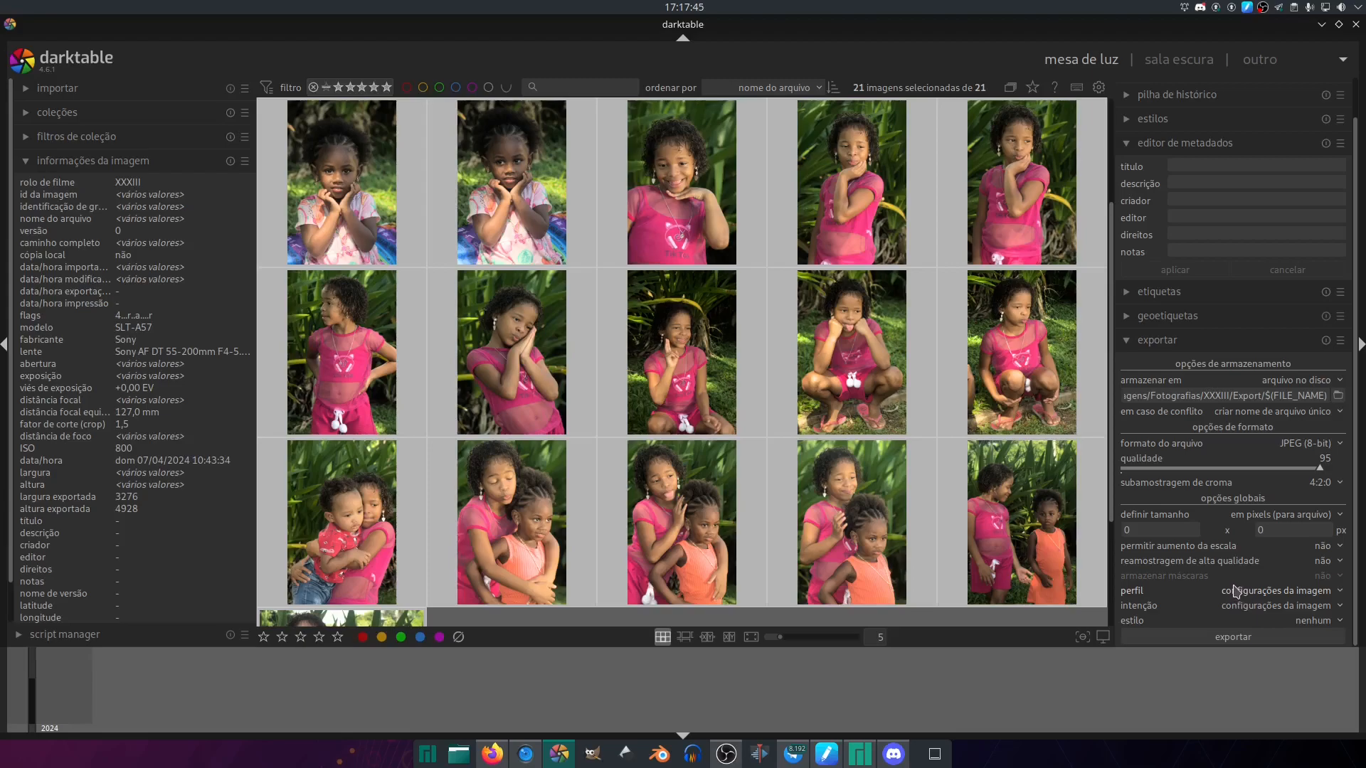
pyautogui.click(1240, 601)
pyautogui.click(1243, 601)
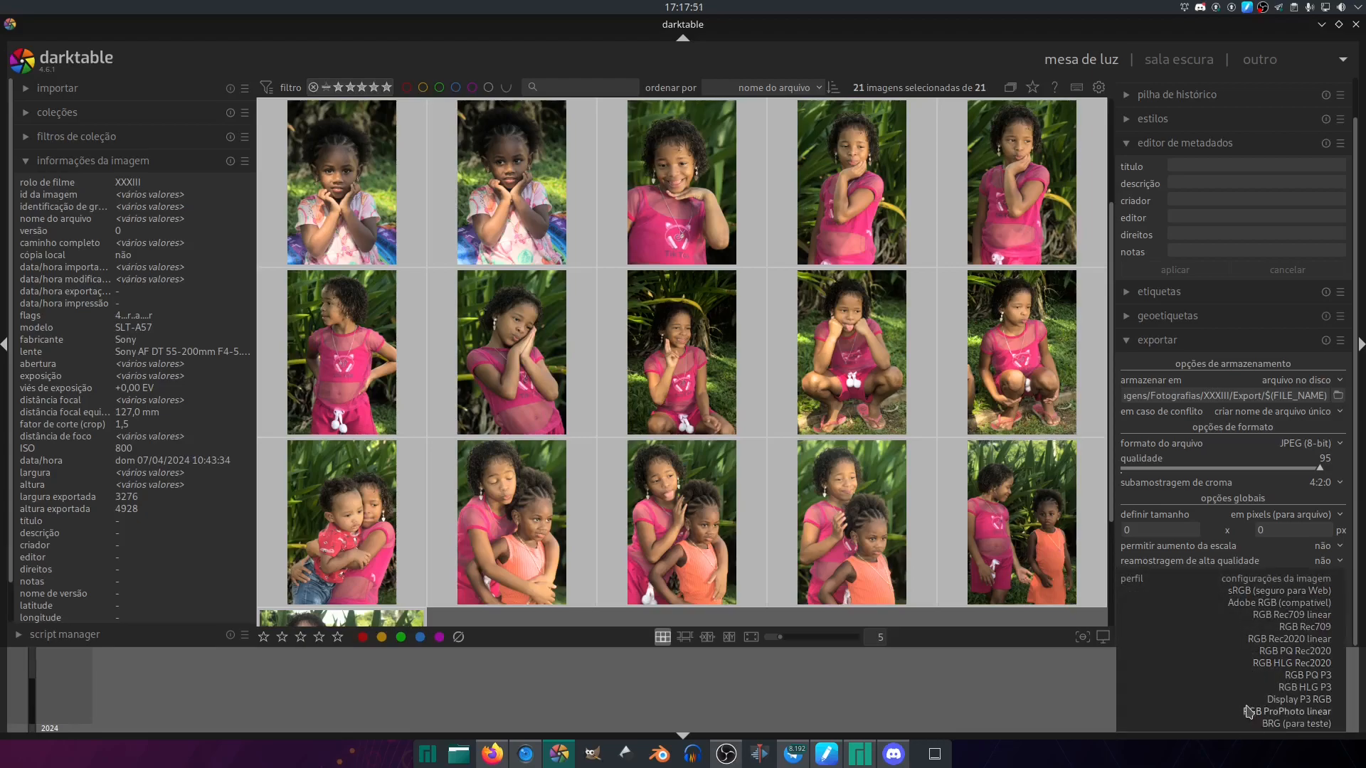
pyautogui.click(1252, 578)
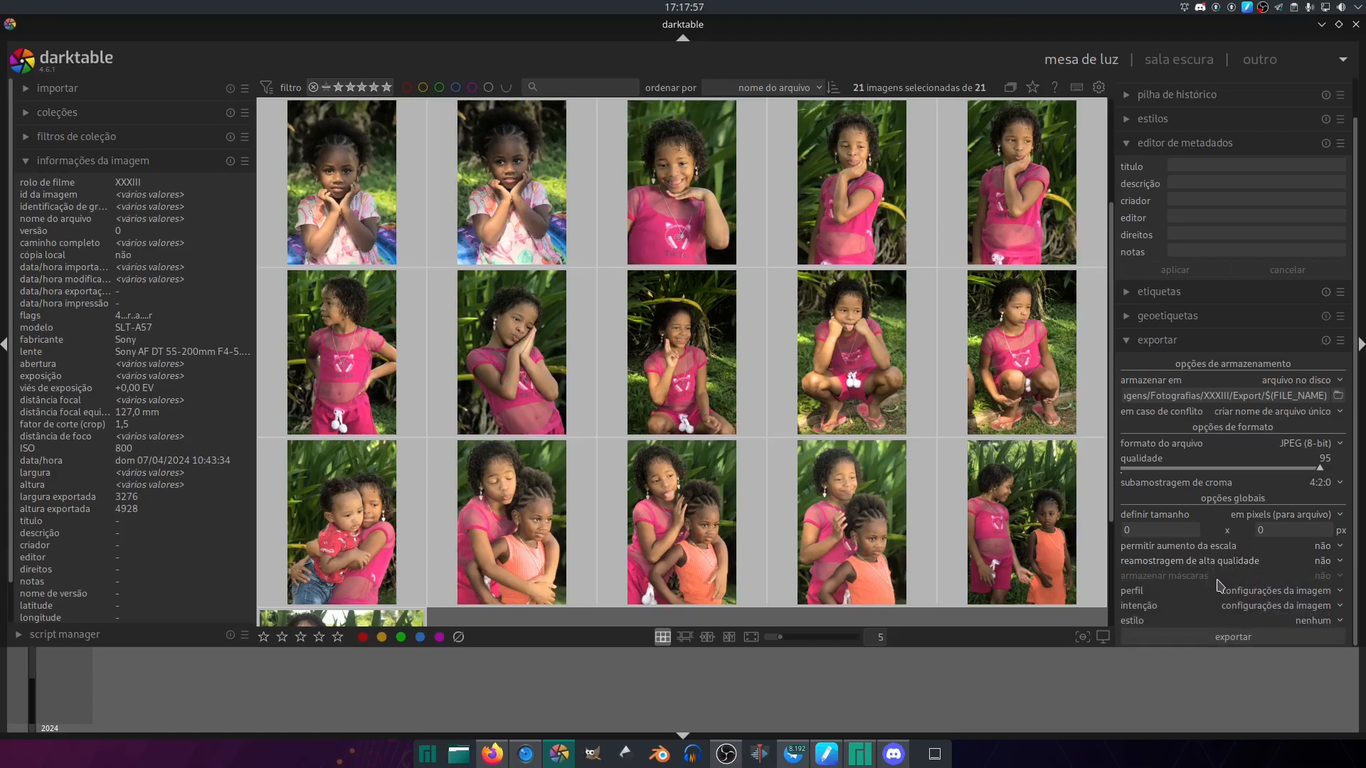
# - Try colorimétrico absoluto as the export rendering intent and return it to configurações da imagem
pyautogui.click(1217, 612)
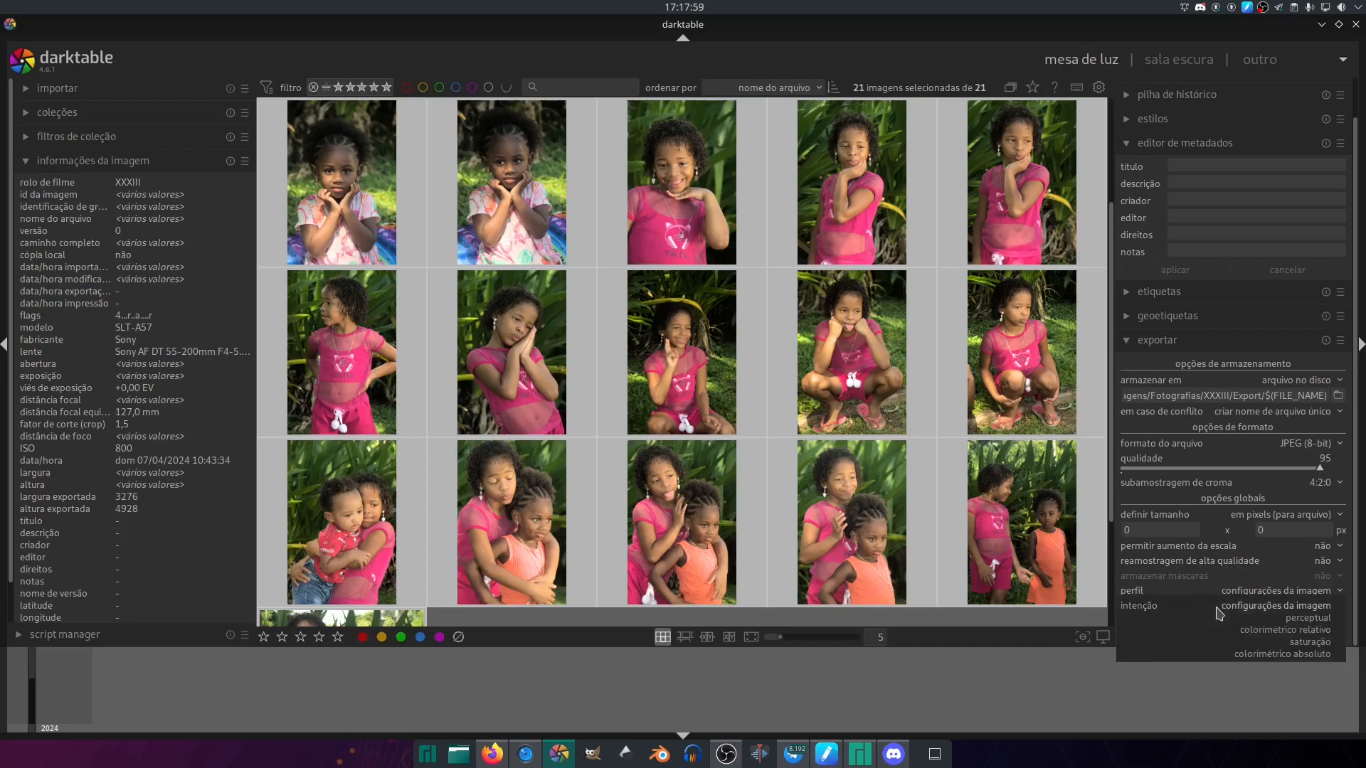
pyautogui.click(1221, 655)
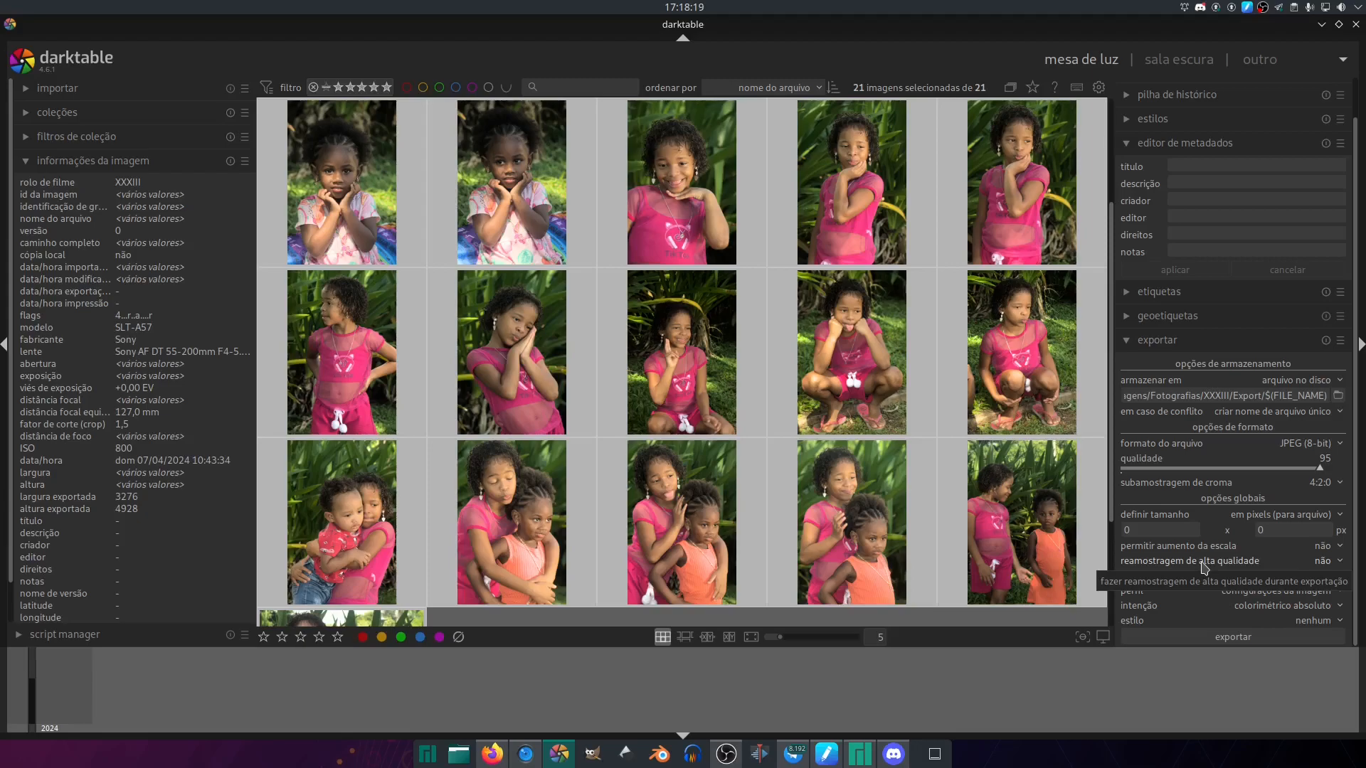
pyautogui.click(1295, 606)
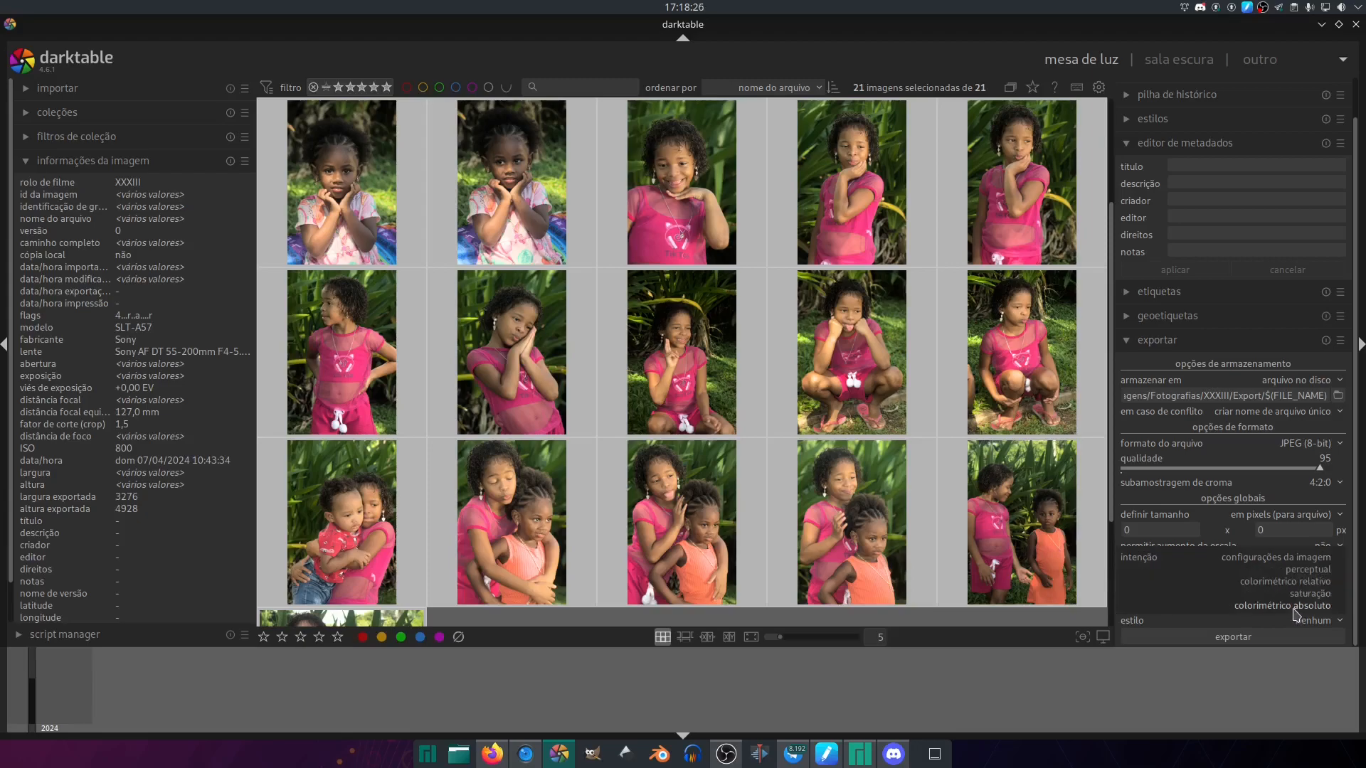
pyautogui.click(1245, 559)
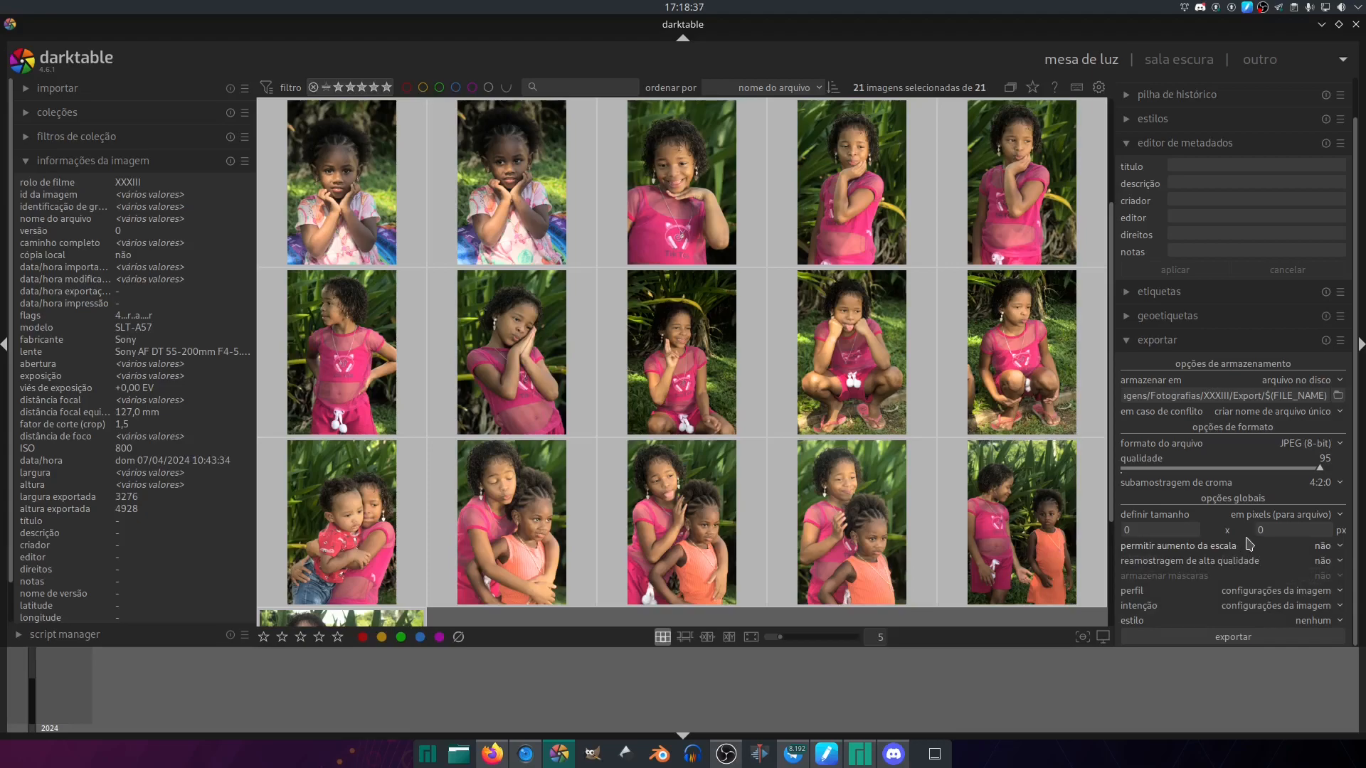
# - Choose nenhum as the export style and export the selected images
pyautogui.click(1280, 623)
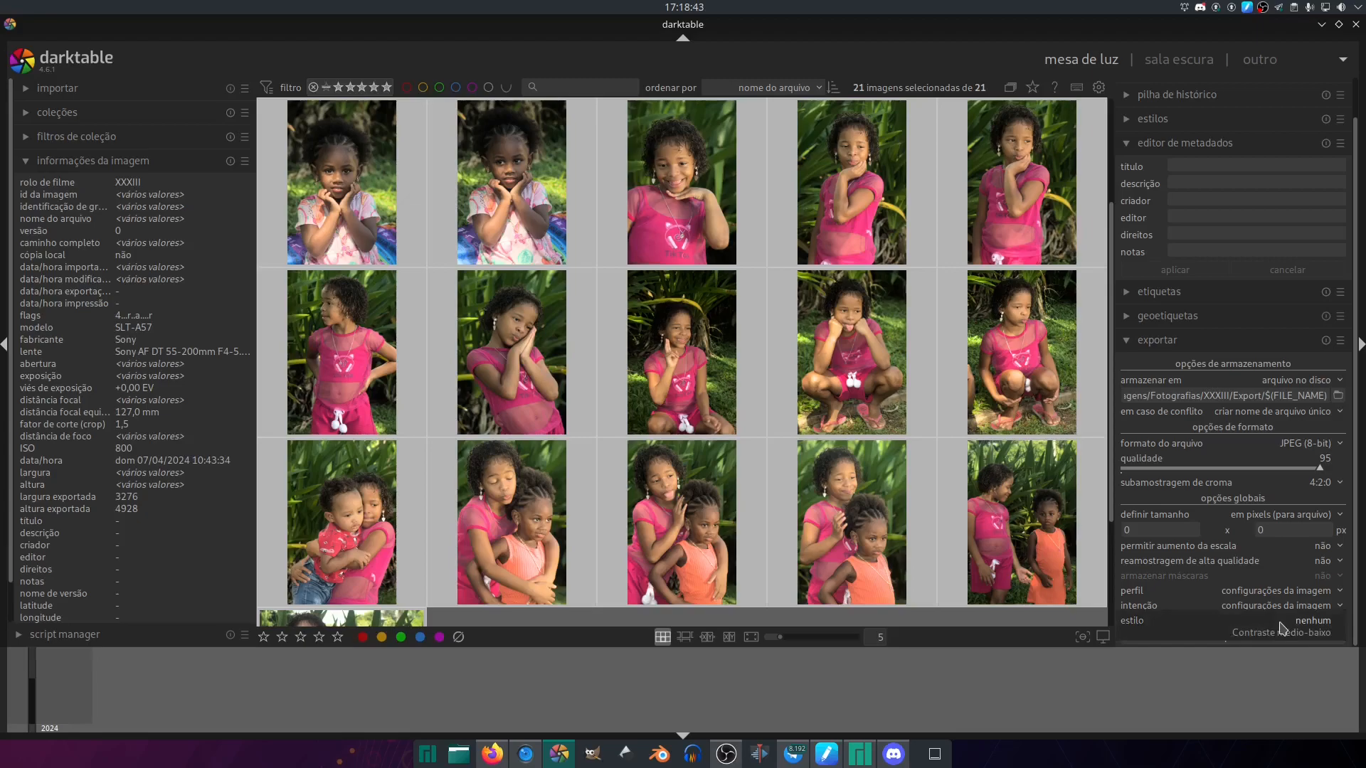
pyautogui.click(1278, 623)
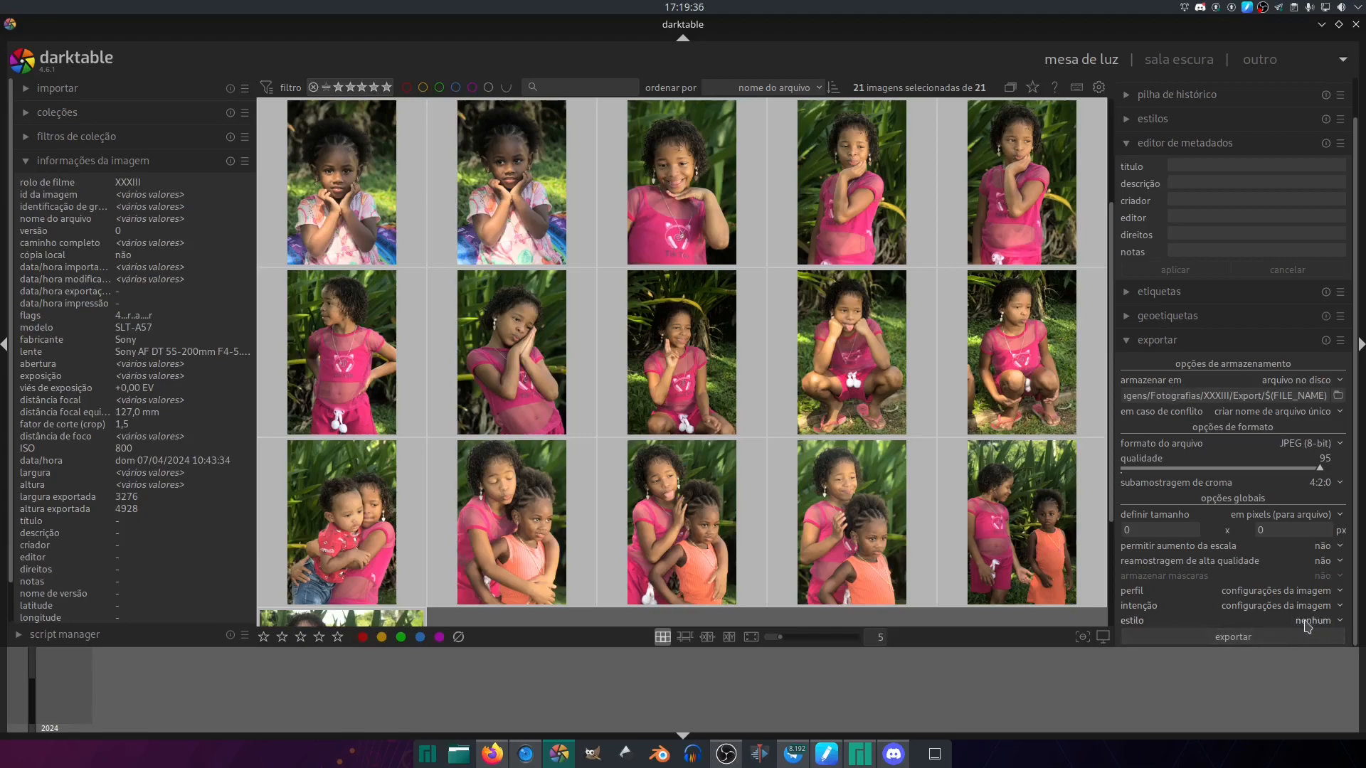
pyautogui.click(1268, 643)
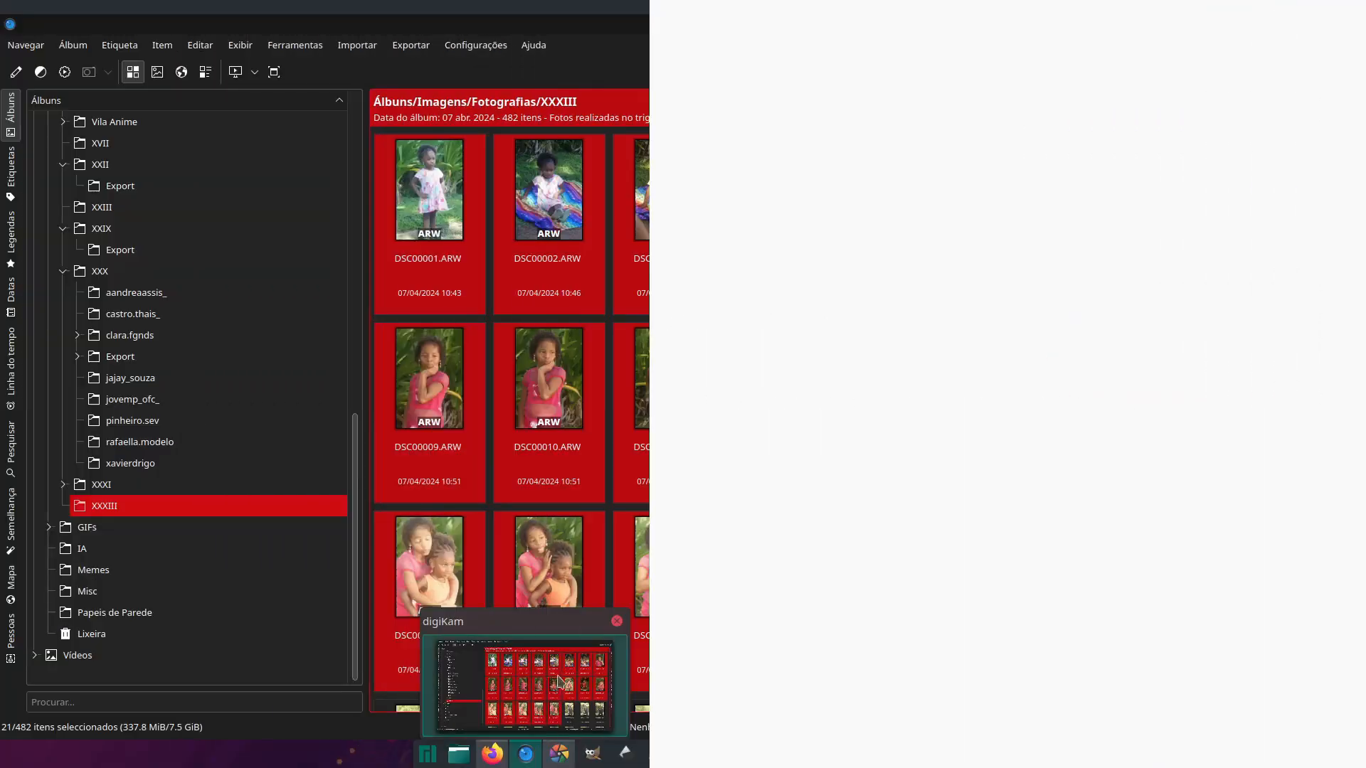
# - Switch to digiKam and look through the Export album inside XXXI and the RAW photos in XXXIII
pyautogui.click(162, 506)
pyautogui.click(201, 491)
pyautogui.click(205, 508)
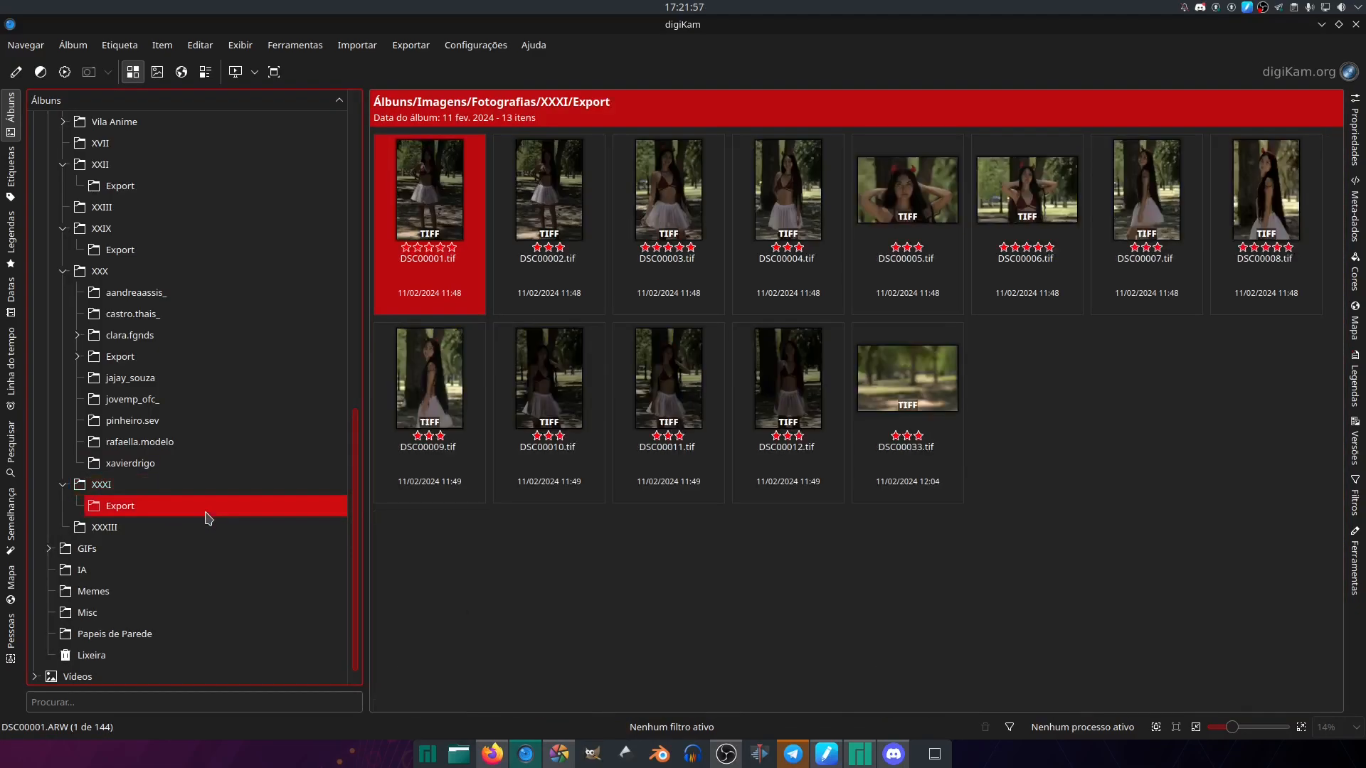
pyautogui.click(208, 529)
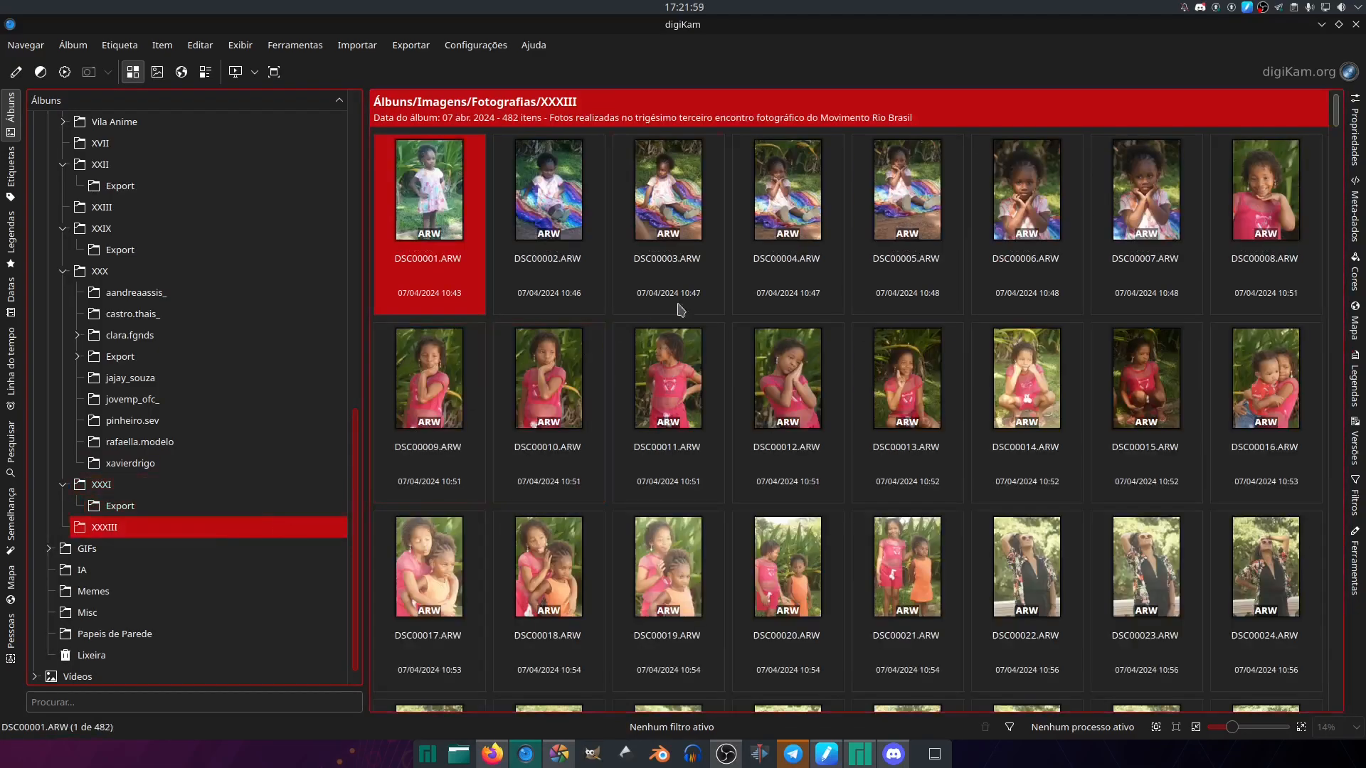
pyautogui.scroll(-5, 1338, 176)
pyautogui.moveTo(1338, 176)
pyautogui.mouseDown()
pyautogui.moveTo(1334, 670)
pyautogui.moveTo(1297, 387)
pyautogui.moveTo(1302, 226)
pyautogui.moveTo(1320, 165)
pyautogui.mouseUp()
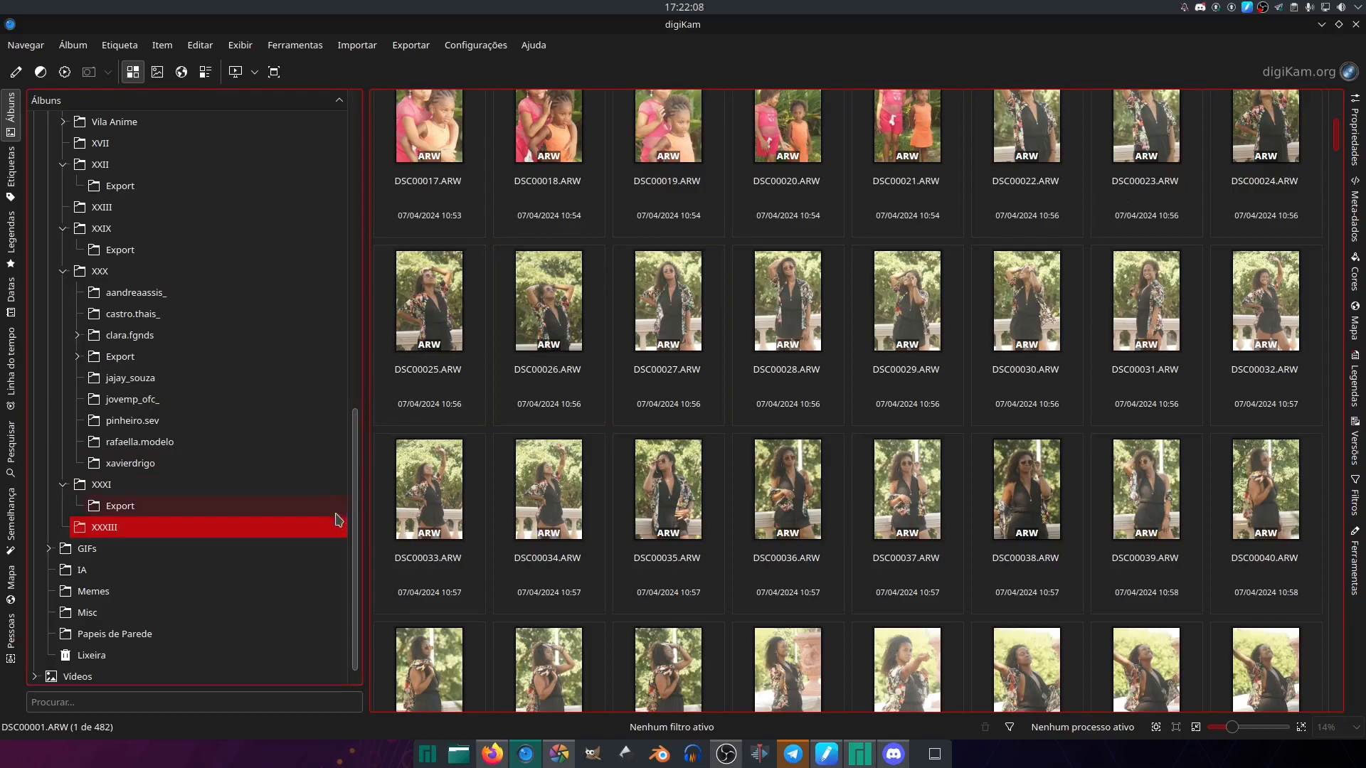
pyautogui.scroll(-1, 356, 549)
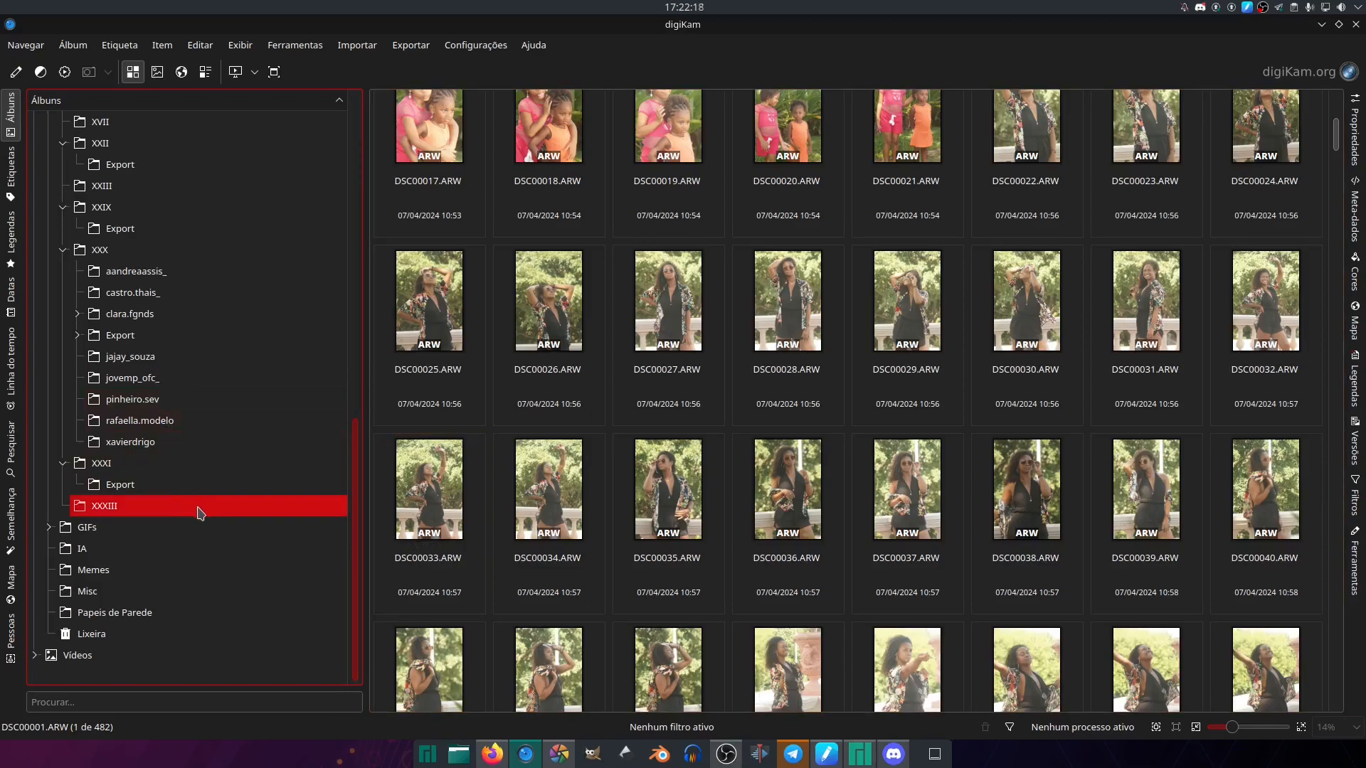
# - Collapse the XXXI album, refresh XXXIII and open its Export sub-album with the exported photos
pyautogui.click(63, 463)
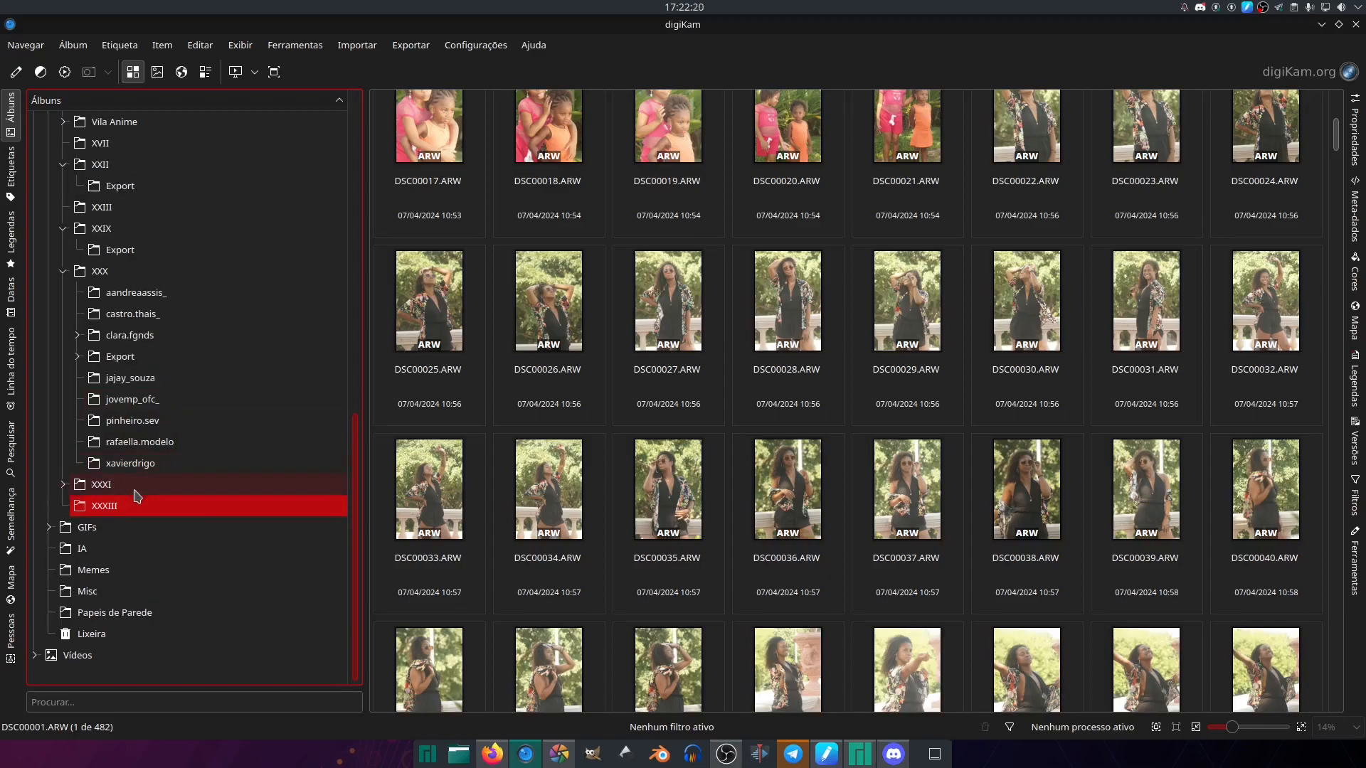
pyautogui.rightClick(180, 511)
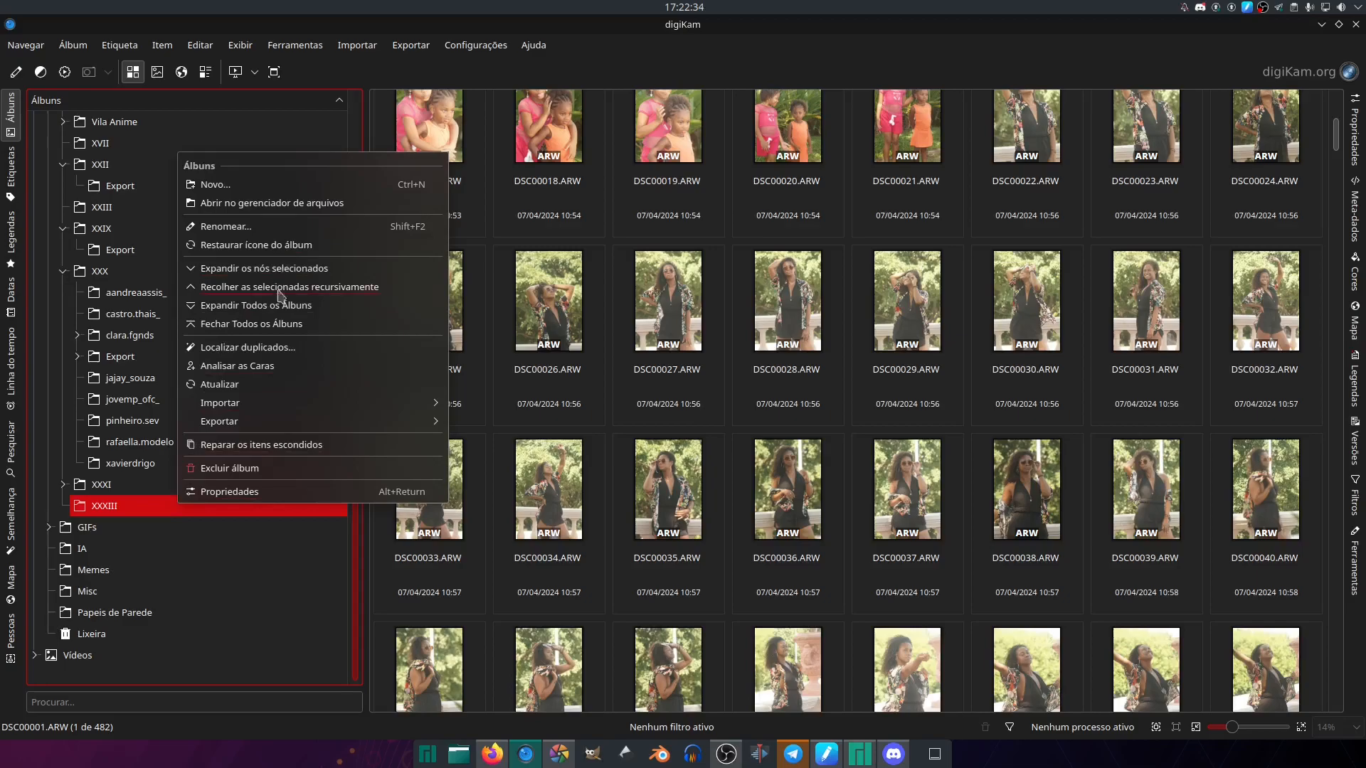
pyautogui.click(269, 383)
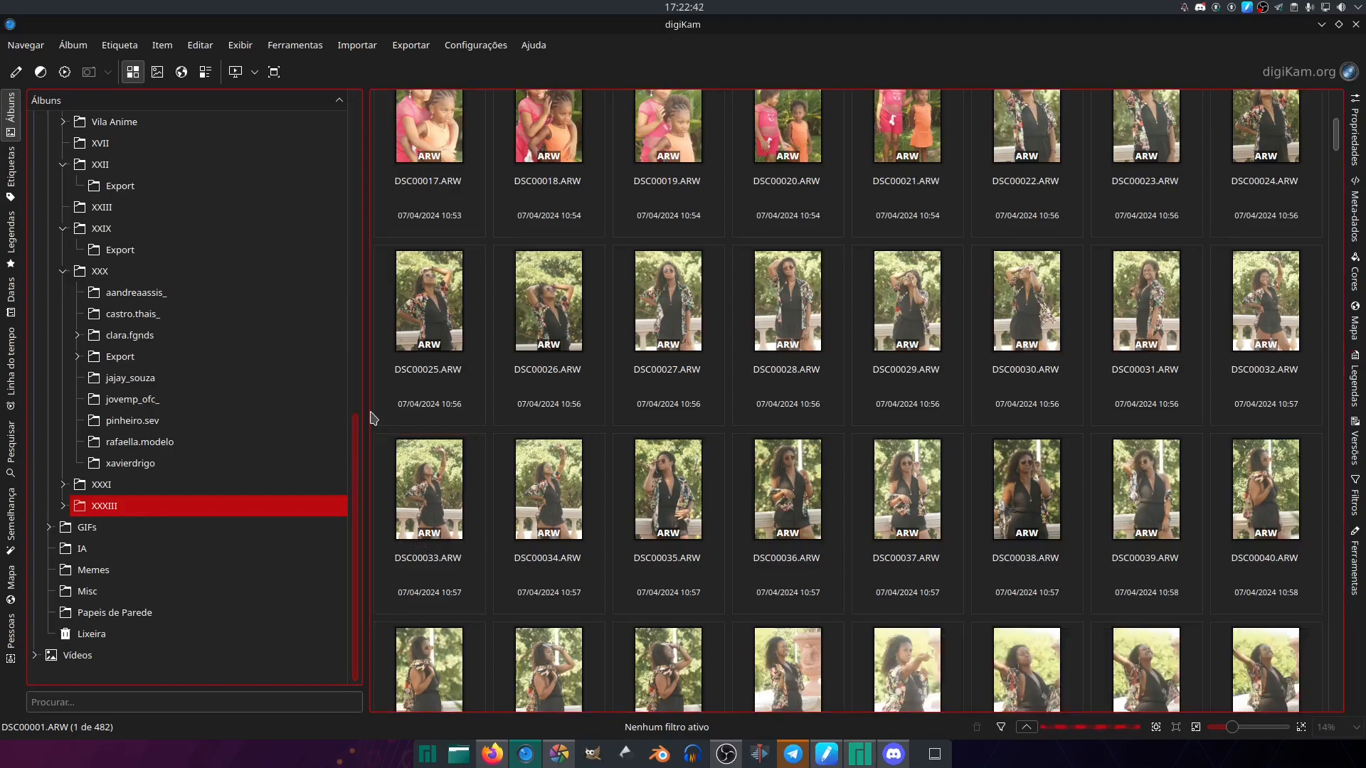
pyautogui.click(63, 506)
pyautogui.click(155, 526)
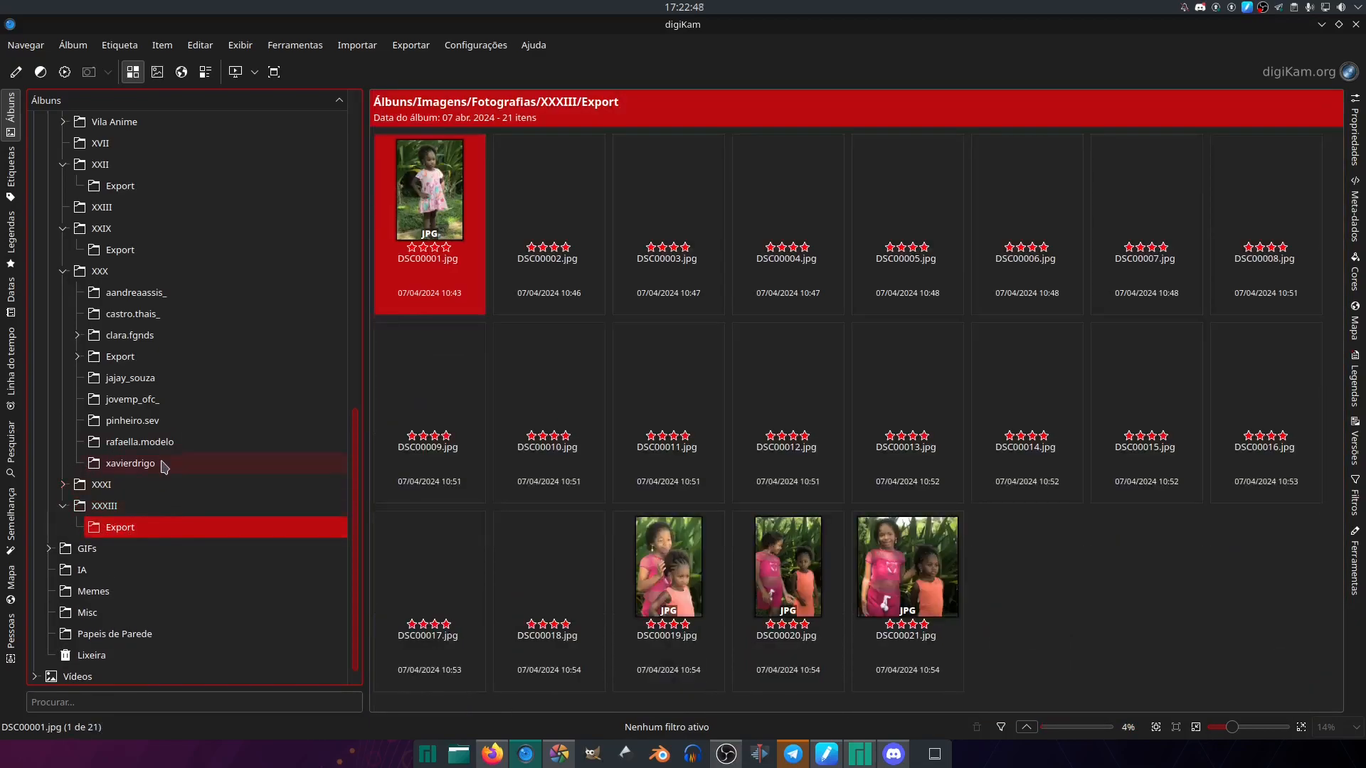
pyautogui.moveTo(164, 466)
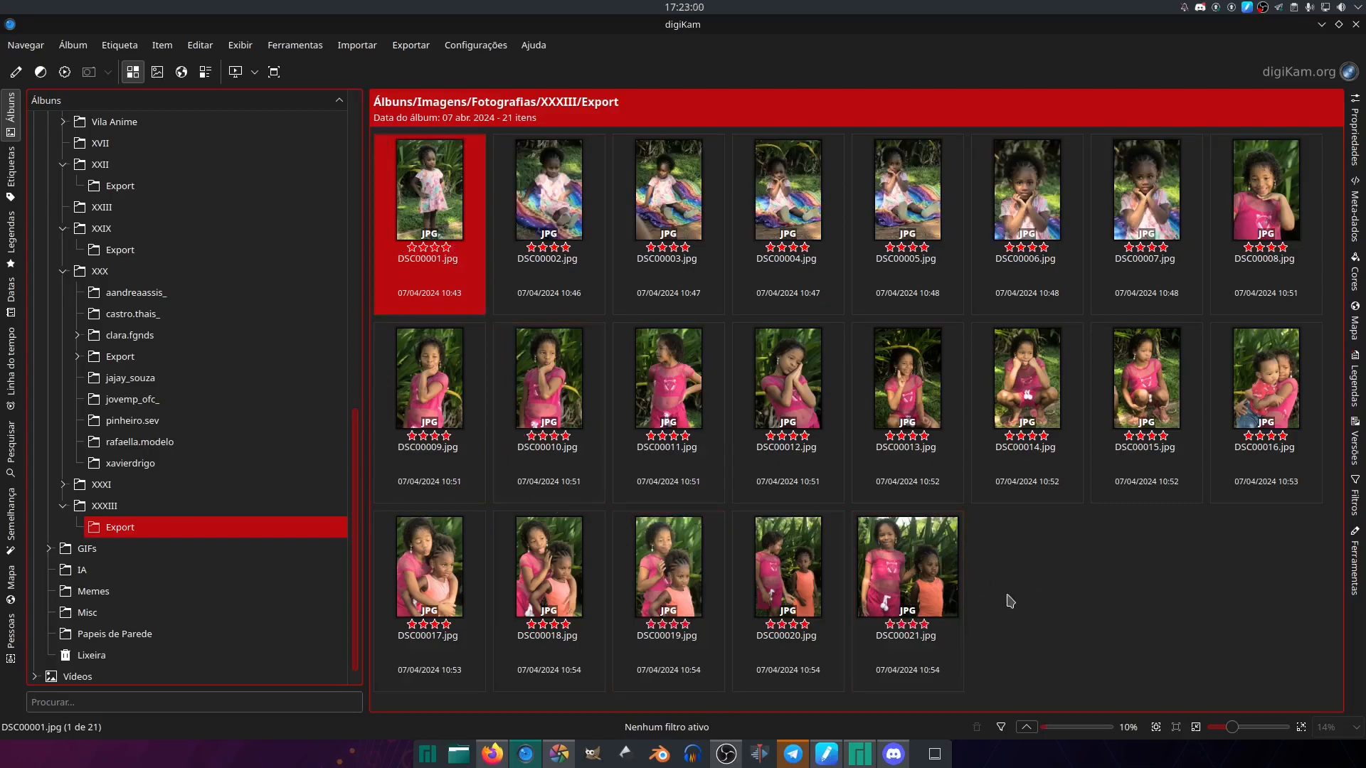
# - Return to the XXXIII album and select the RAW photos DSC00001.ARW through DSC00021.ARW
pyautogui.click(236, 506)
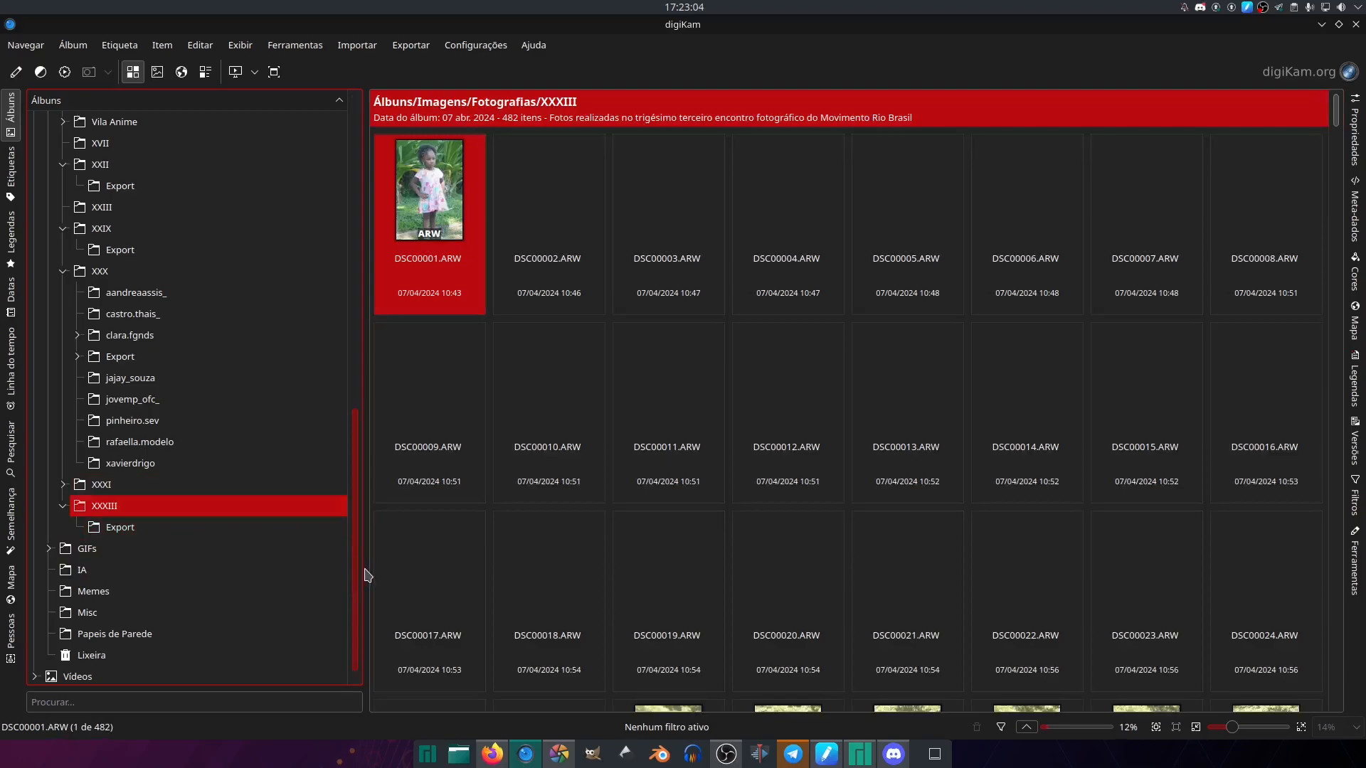
pyautogui.scroll(-1, 358, 576)
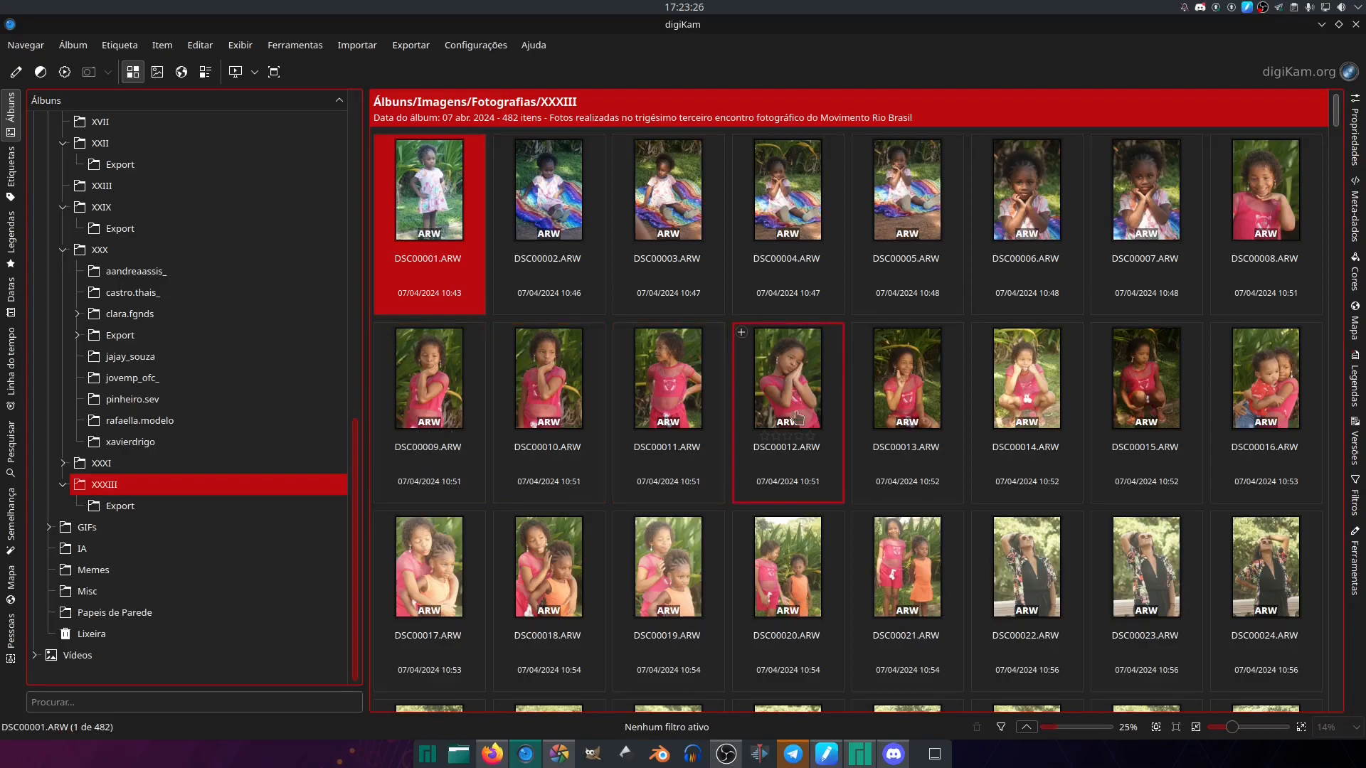
pyautogui.moveTo(876, 559); pyautogui.dragTo(832, 507)
pyautogui.press('Return')
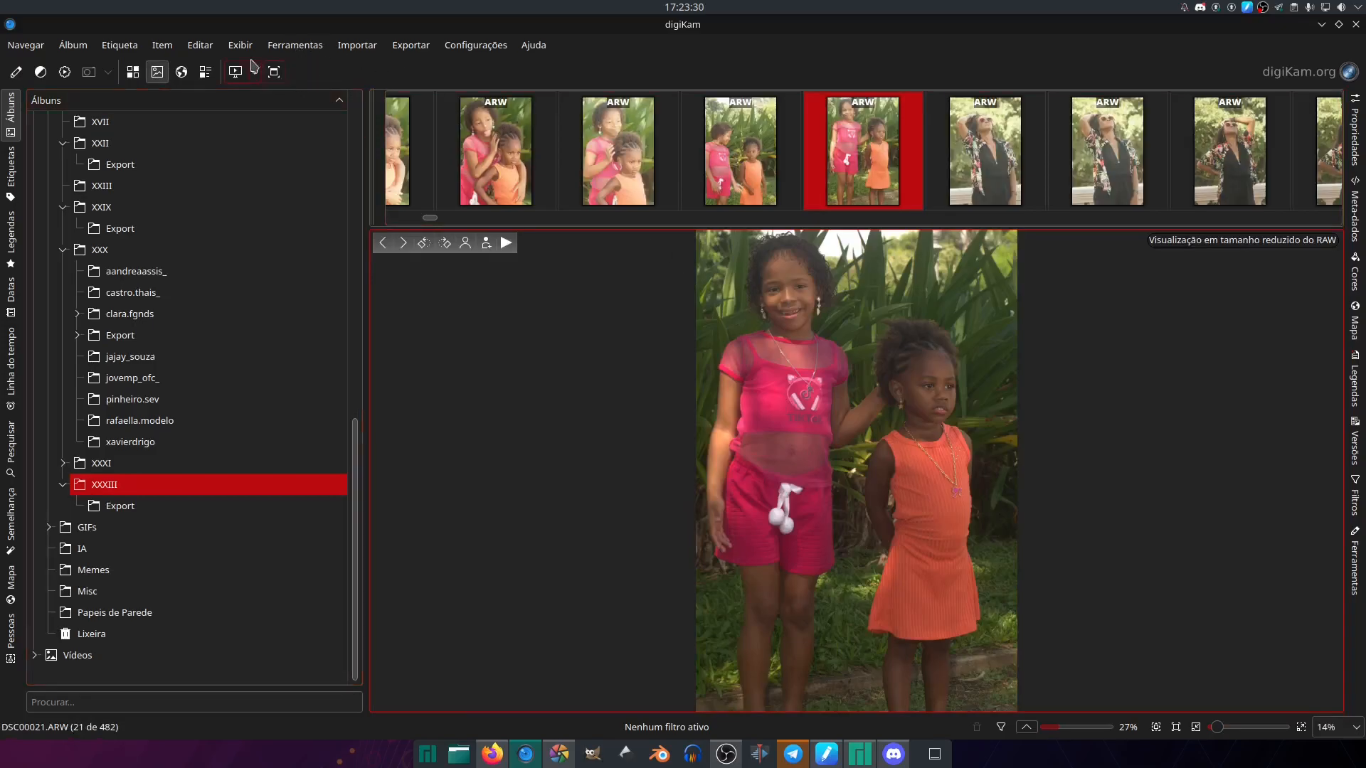
pyautogui.click(133, 72)
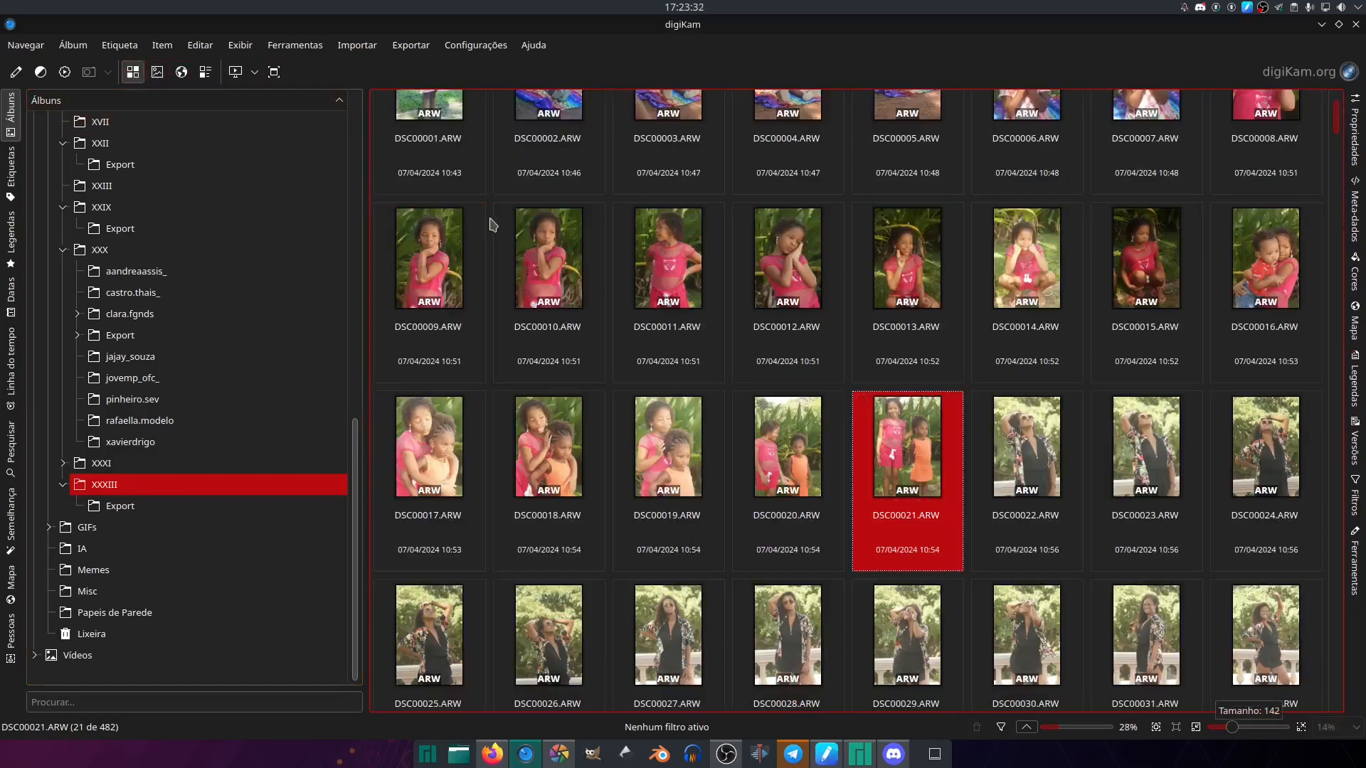
pyautogui.keyDown('shift'); pyautogui.click(440, 106); pyautogui.keyUp('shift')
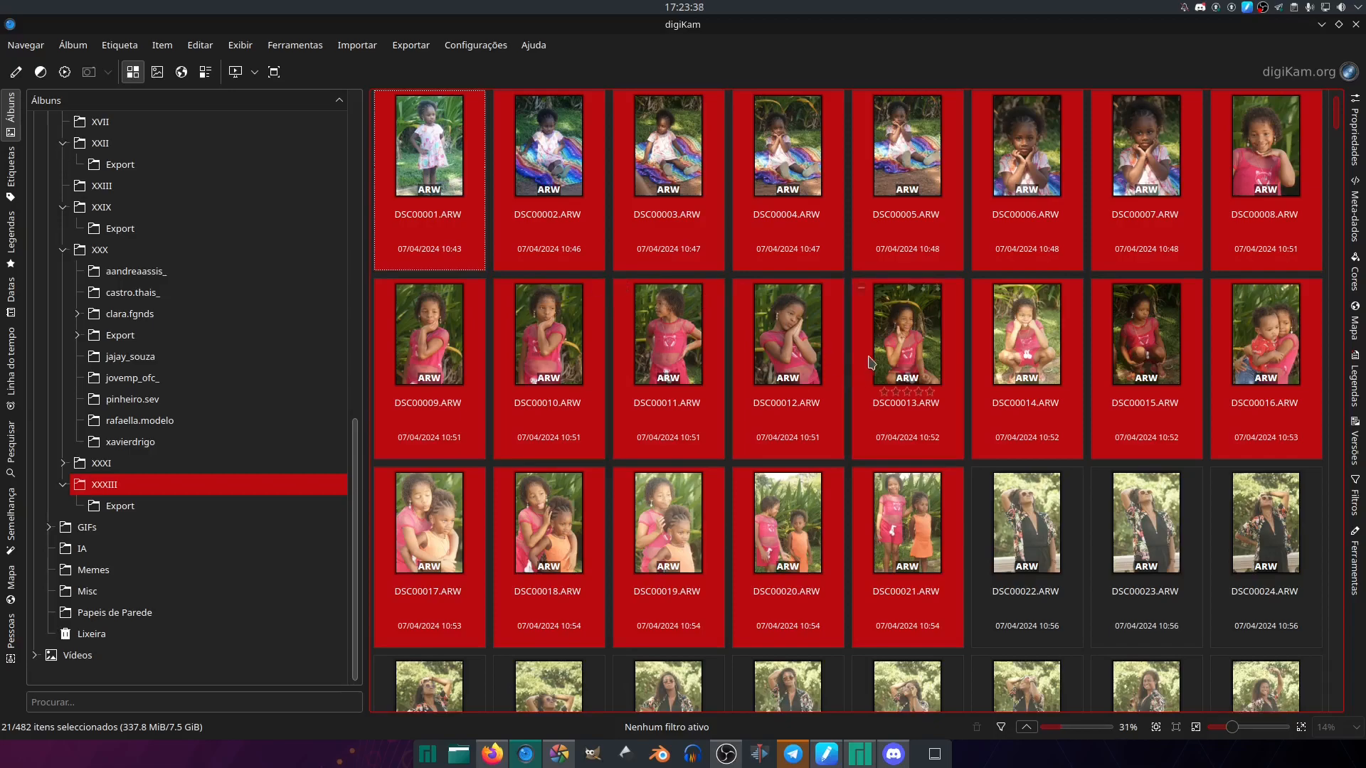
pyautogui.press('Delete')
pyautogui.press('Tab')
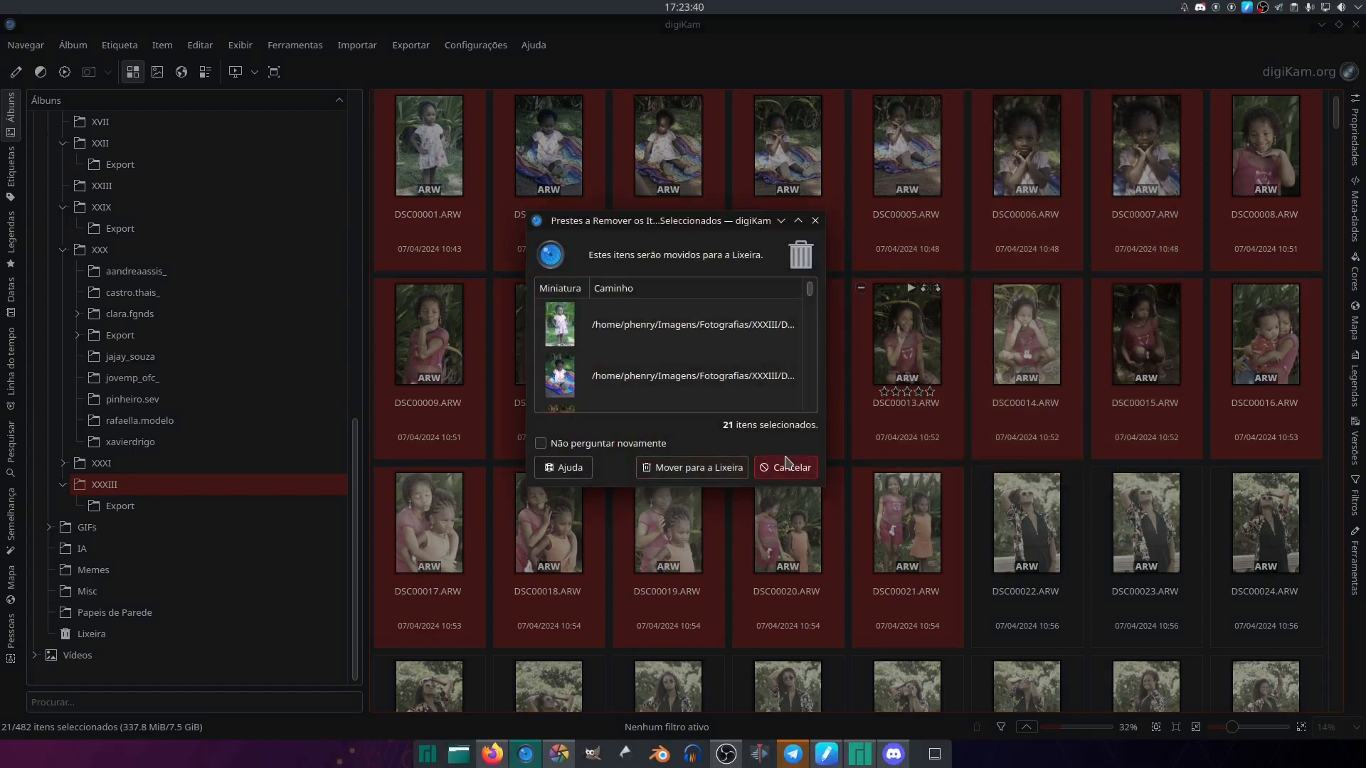
pyautogui.press('Return')
# - Assign the green colour label to the selected photos DSC00001.ARW through DSC00021.ARW and clear the selection
pyautogui.rightClick(894, 356)
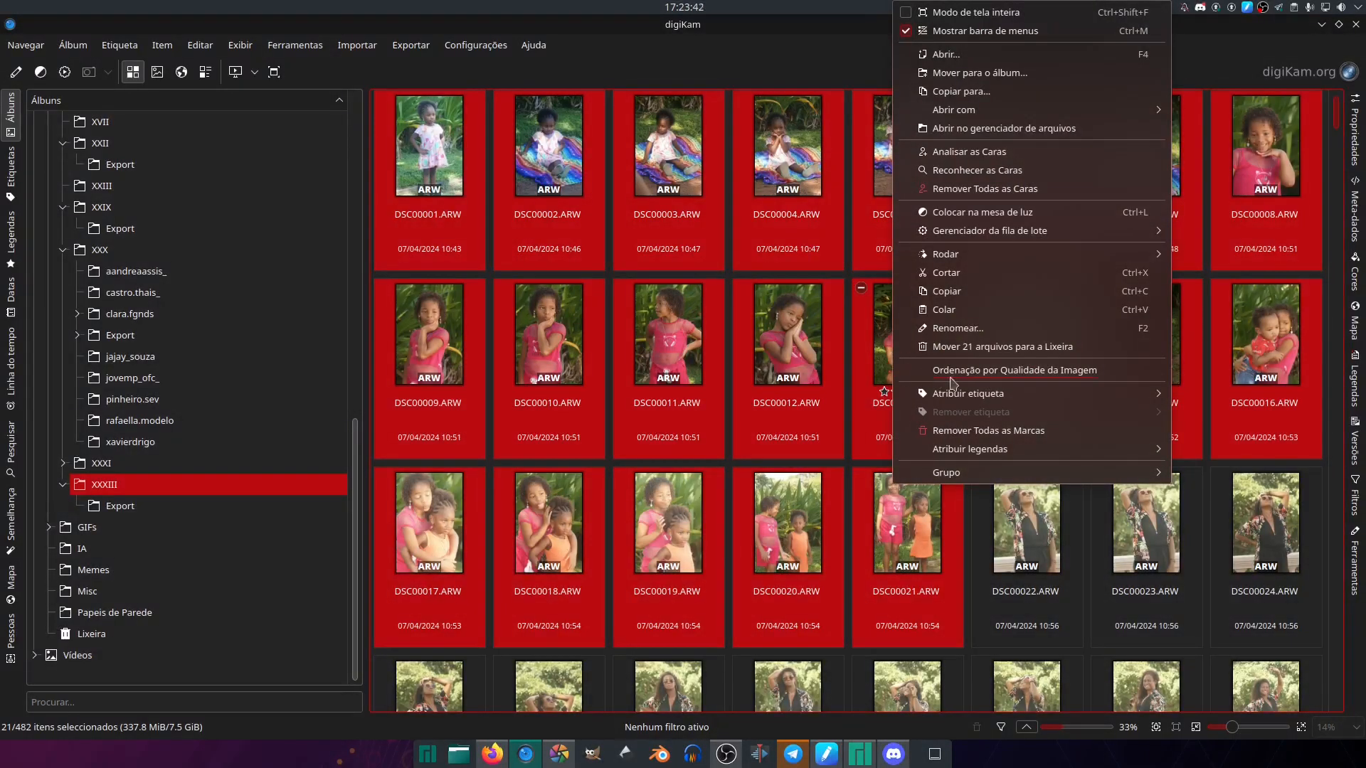
pyautogui.moveTo(1032, 402)
pyautogui.moveTo(1016, 459)
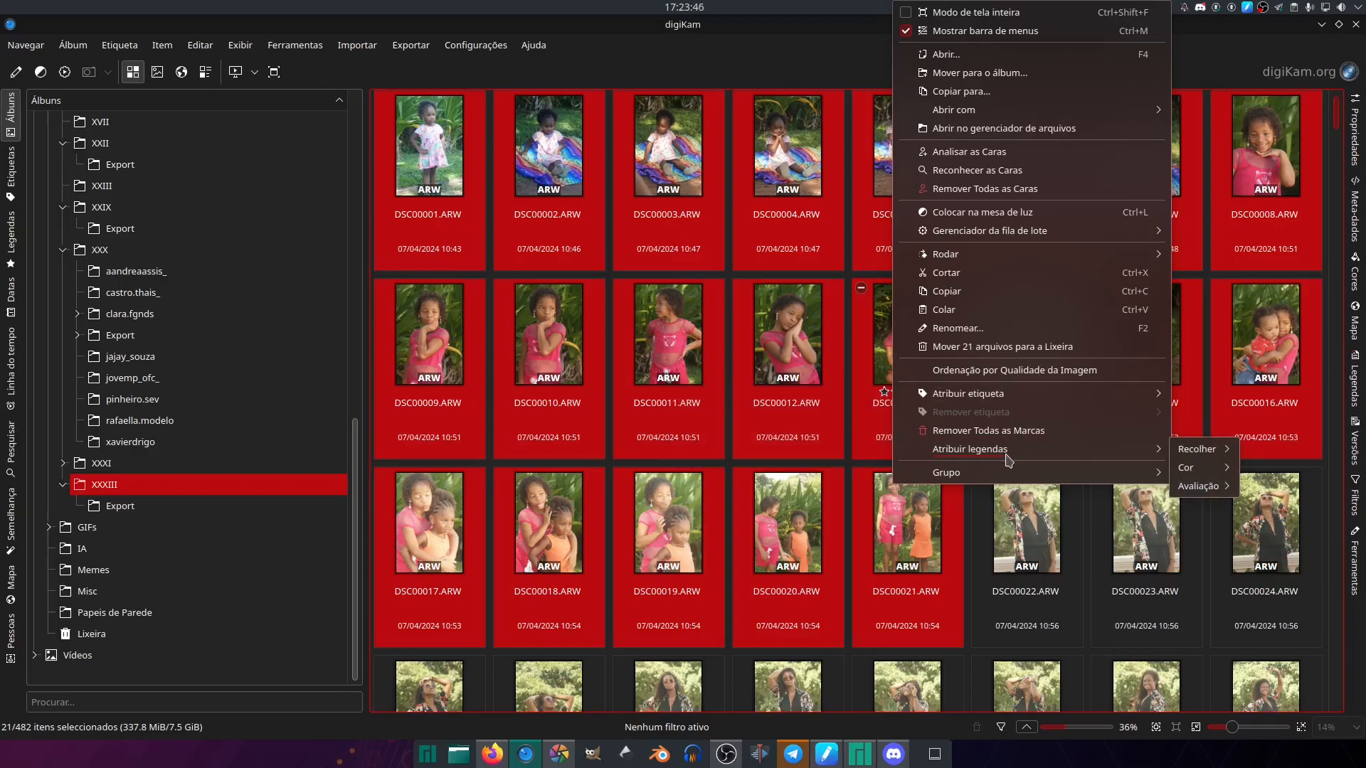
pyautogui.moveTo(1197, 490)
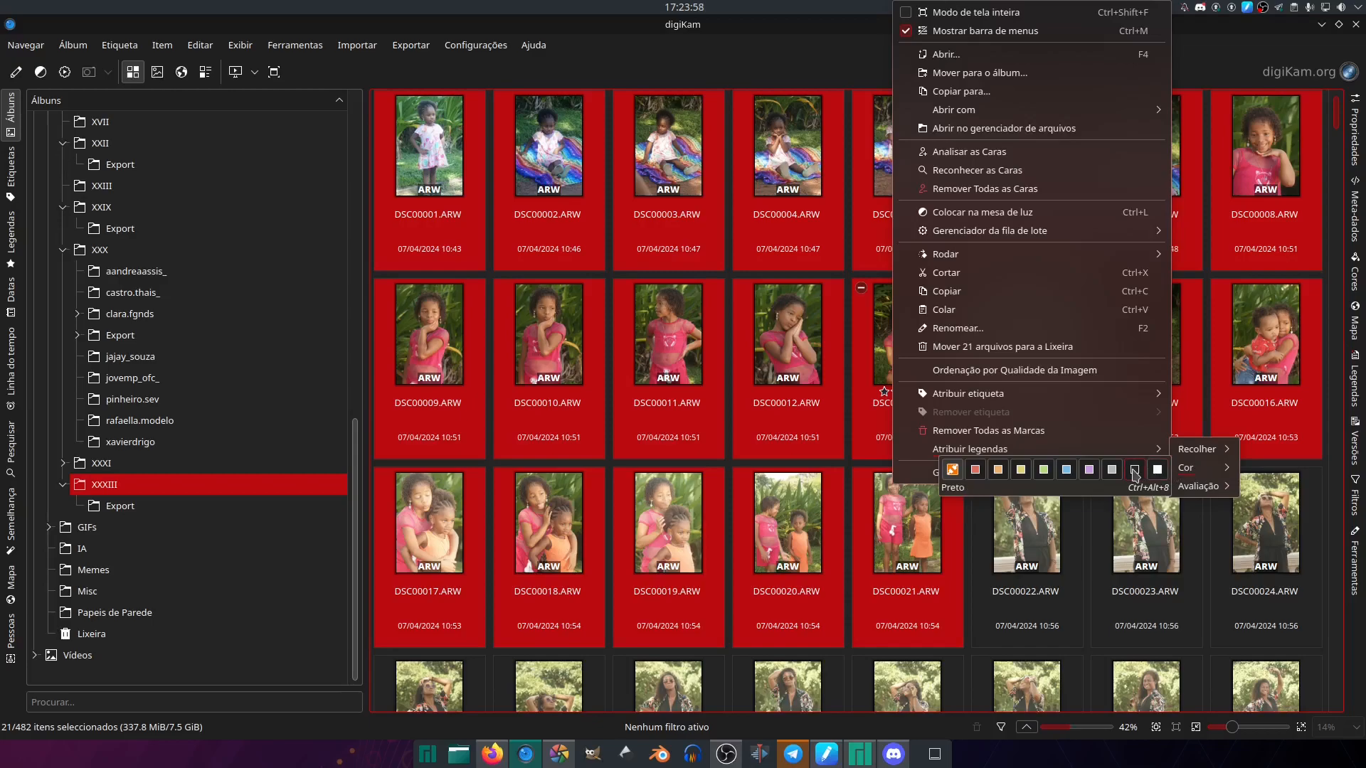
pyautogui.click(1043, 471)
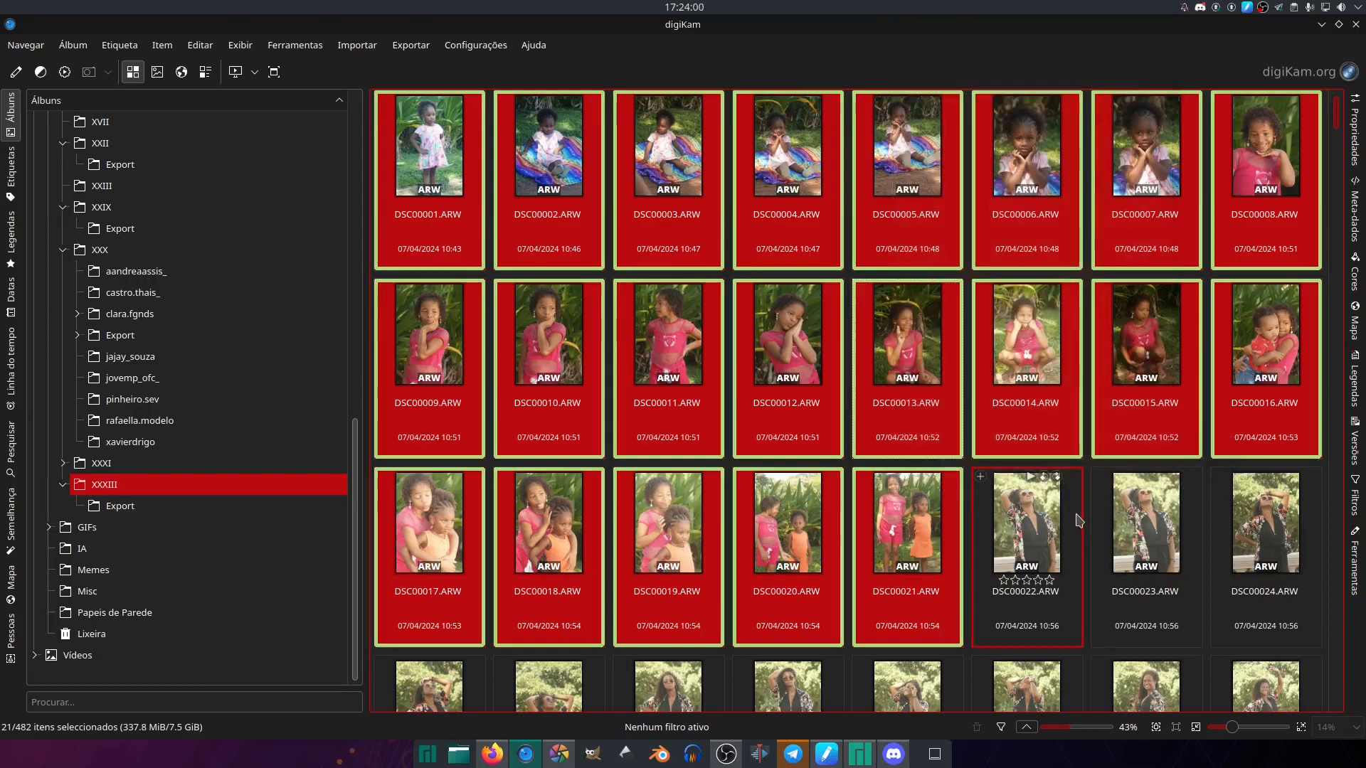
pyautogui.click(1095, 468)
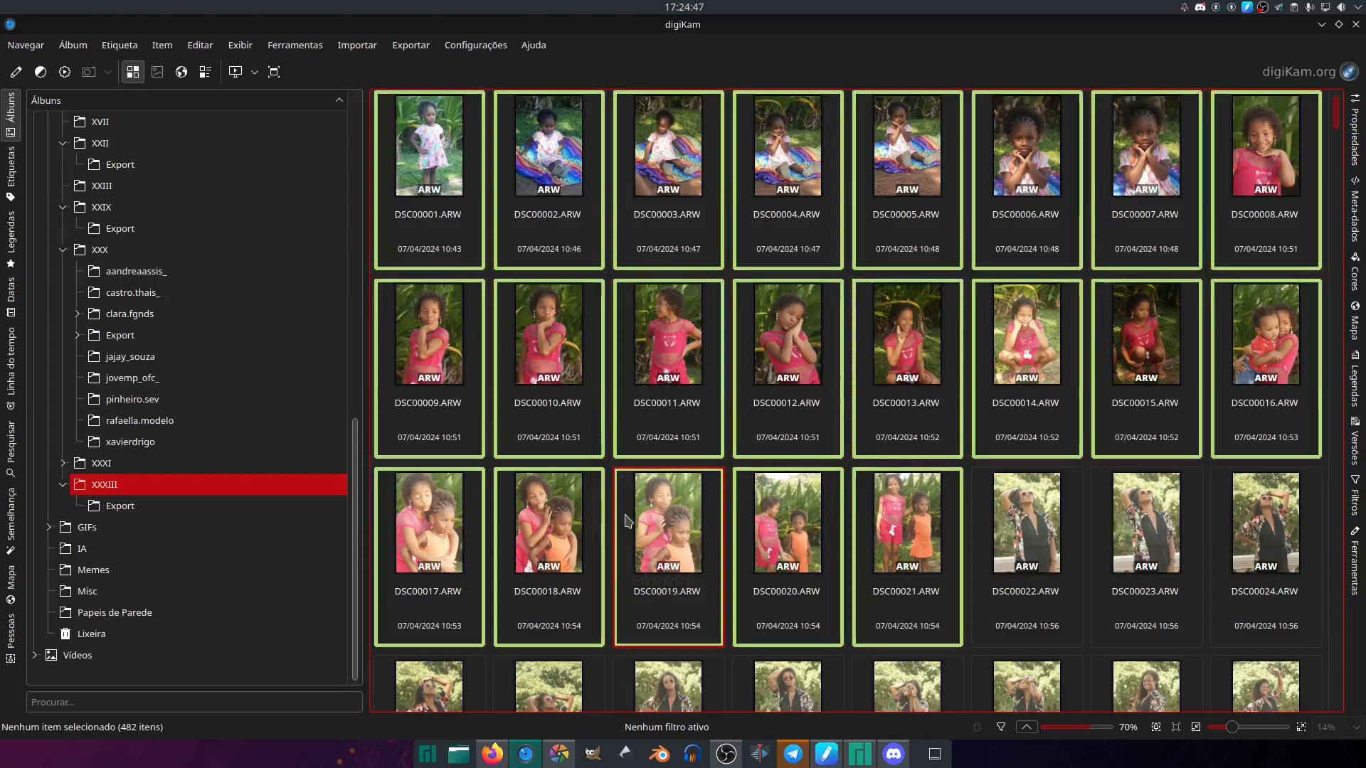
# - Close Darktable and select the RAW photos DSC00022.ARW through DSC00055.ARW in digiKam's XXXIII album
pyautogui.rightClick(562, 755)
pyautogui.click(571, 732)
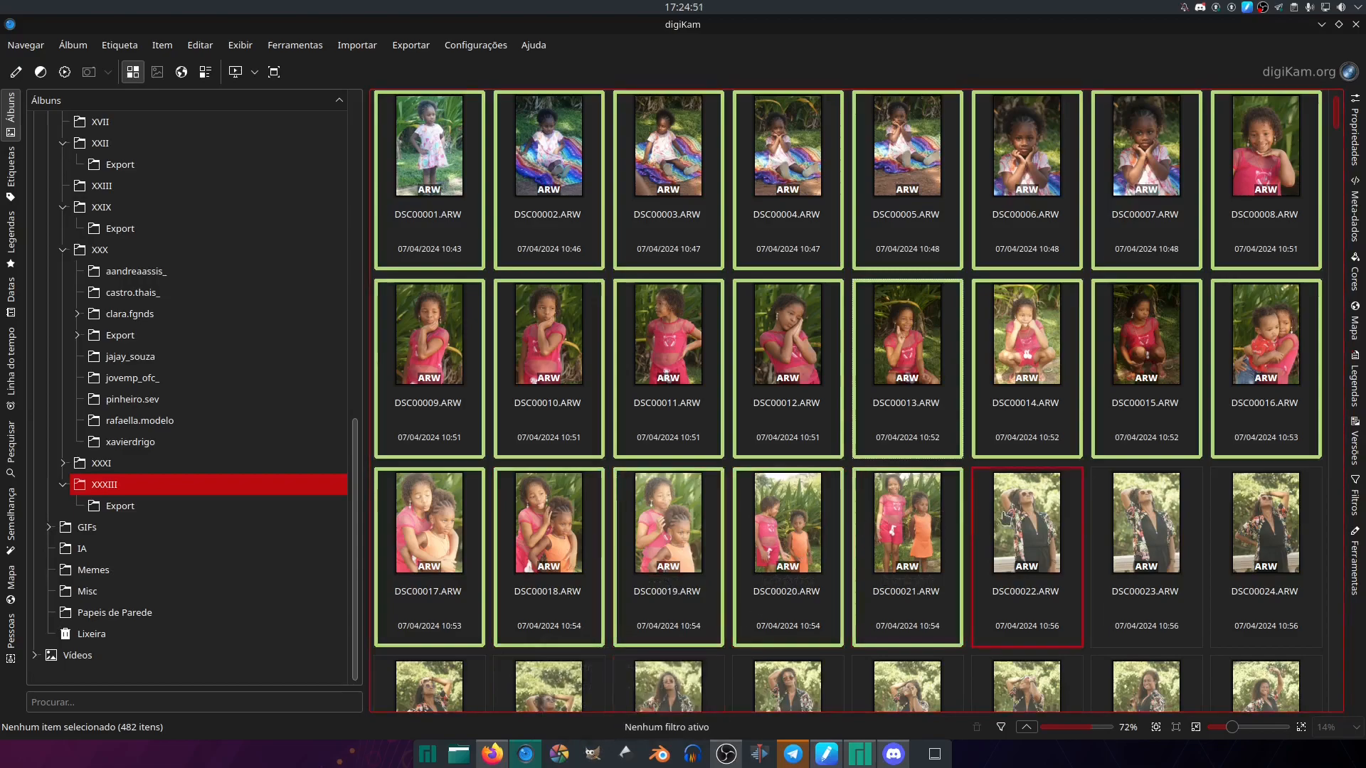
pyautogui.doubleClick(1037, 514)
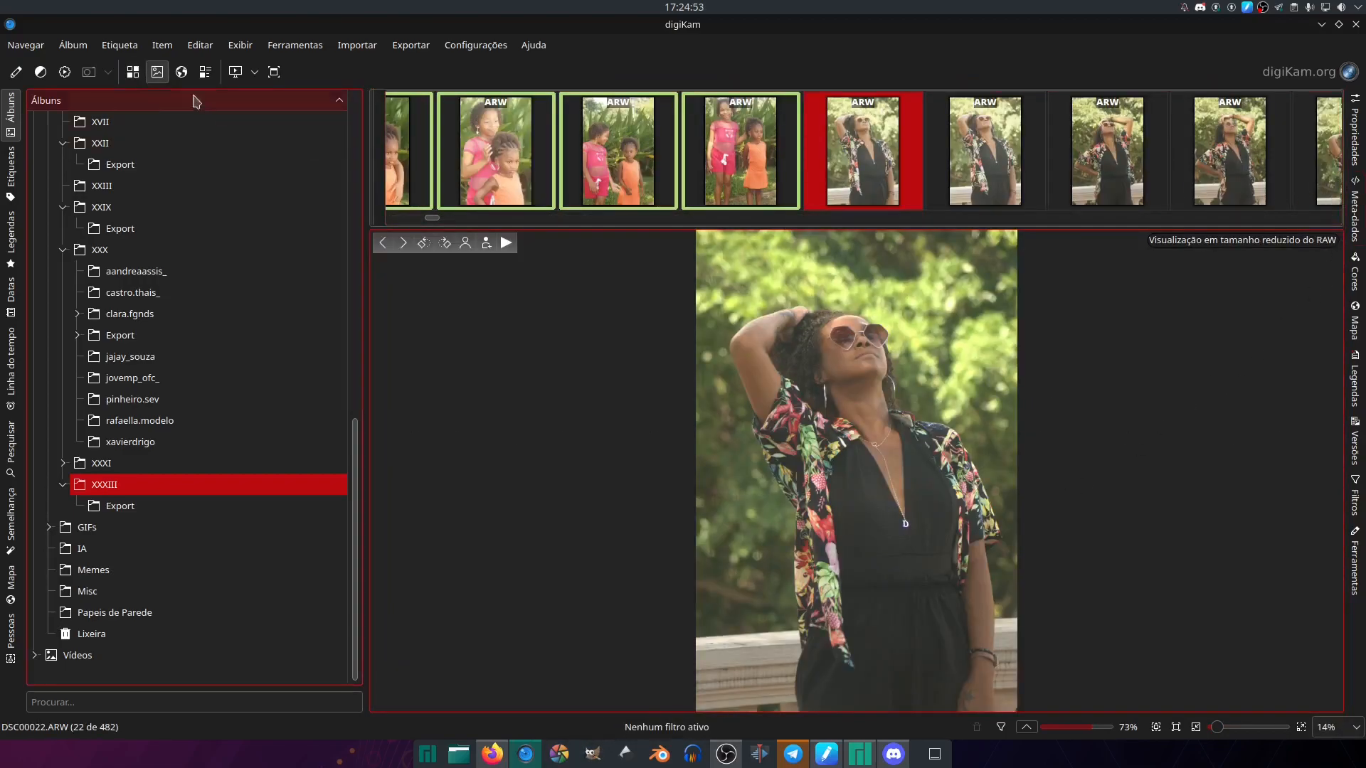
pyautogui.click(133, 71)
pyautogui.moveTo(1339, 117); pyautogui.dragTo(1341, 171)
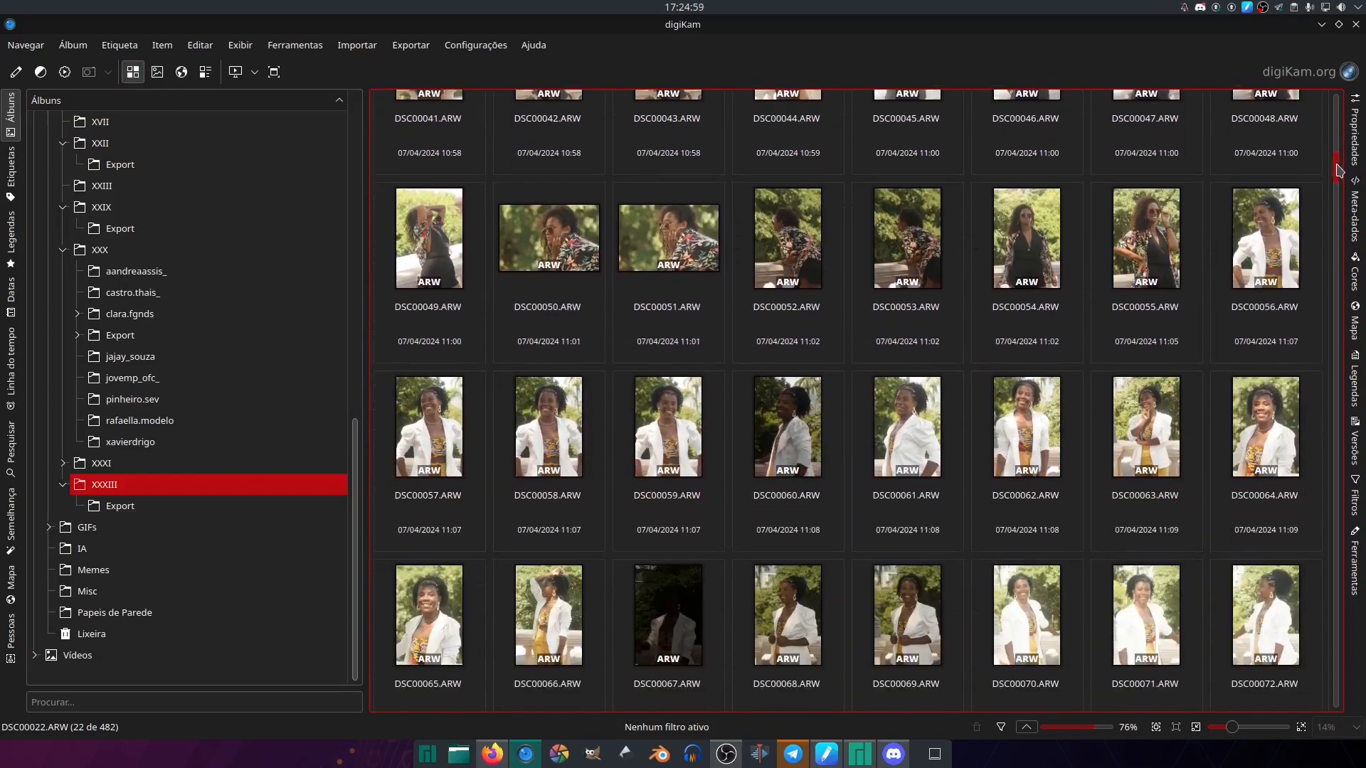
pyautogui.keyDown('shift'); pyautogui.click(1199, 310); pyautogui.keyUp('shift')
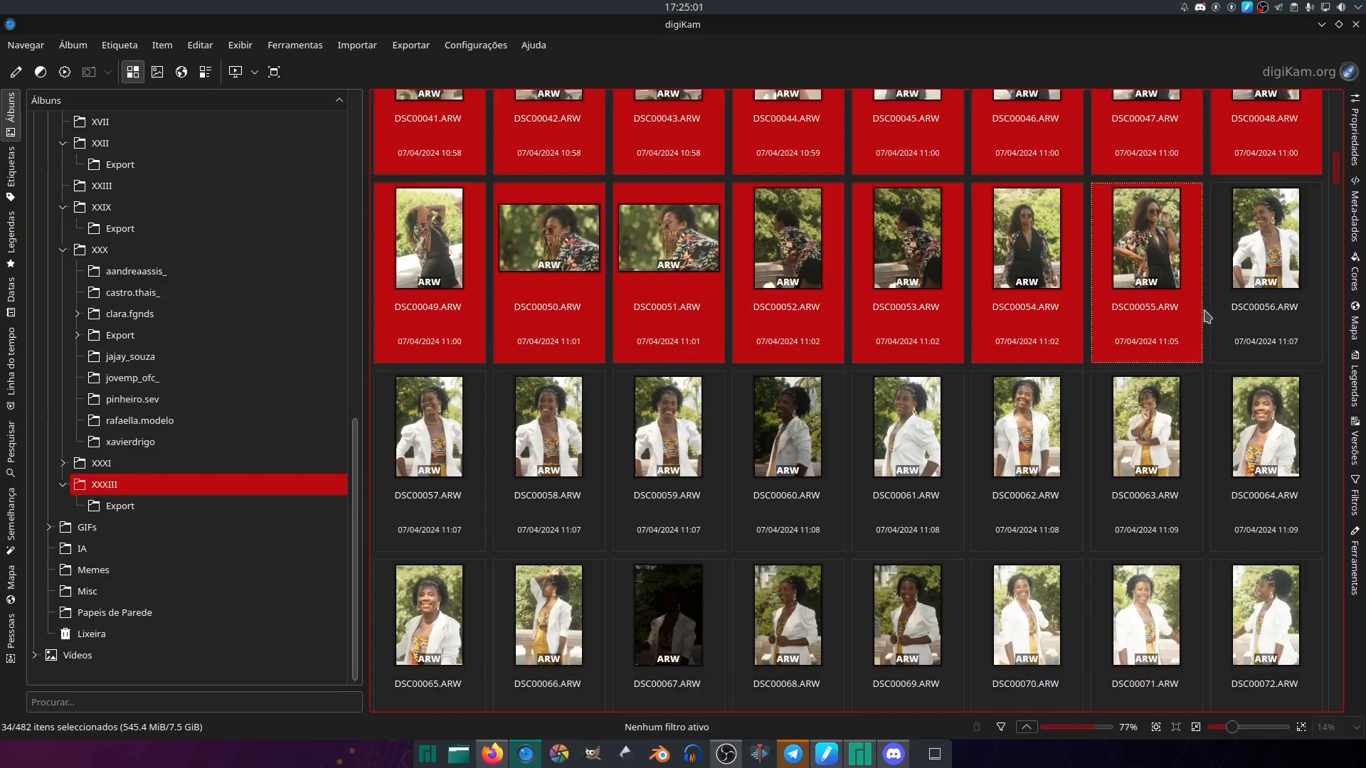
# - Open the selected RAW photos in Darktable from digiKam
pyautogui.scroll(3, 1336, 182)
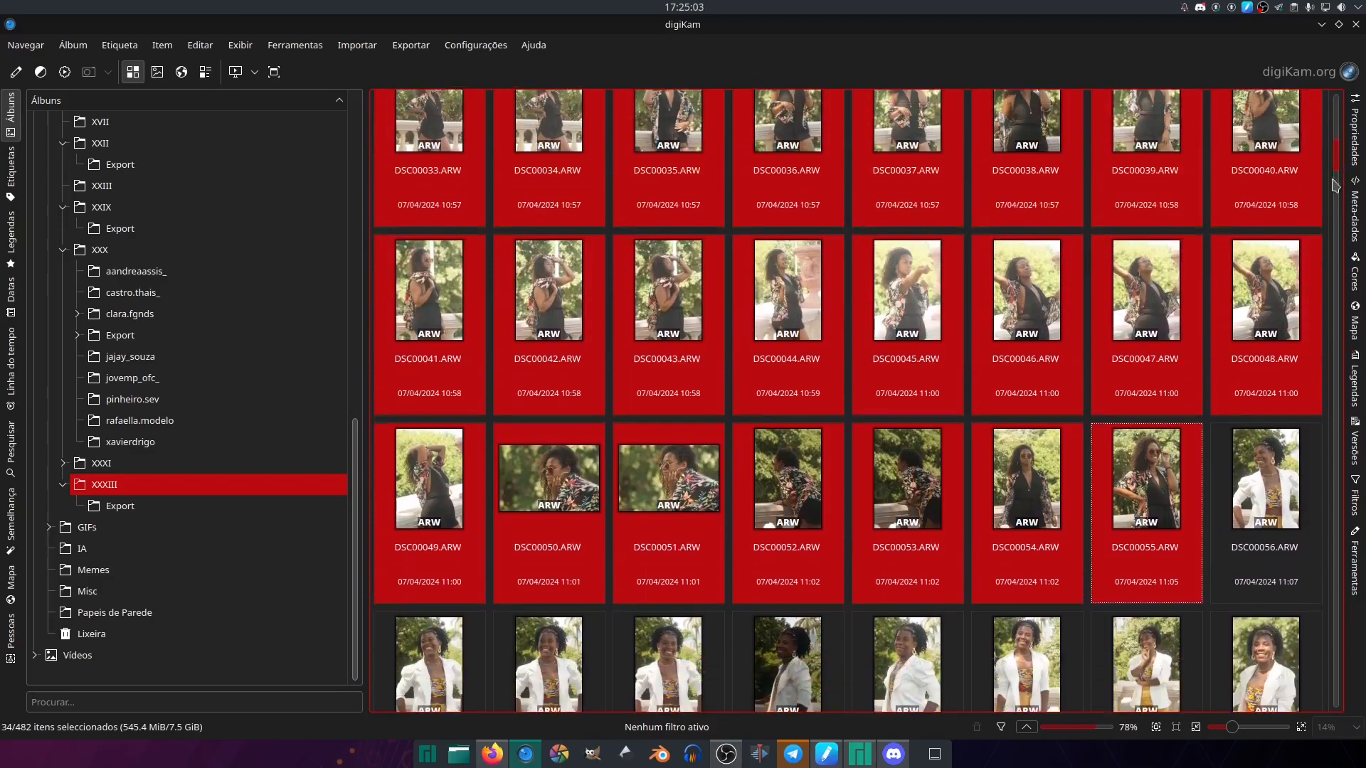
pyautogui.scroll(1, 1336, 178)
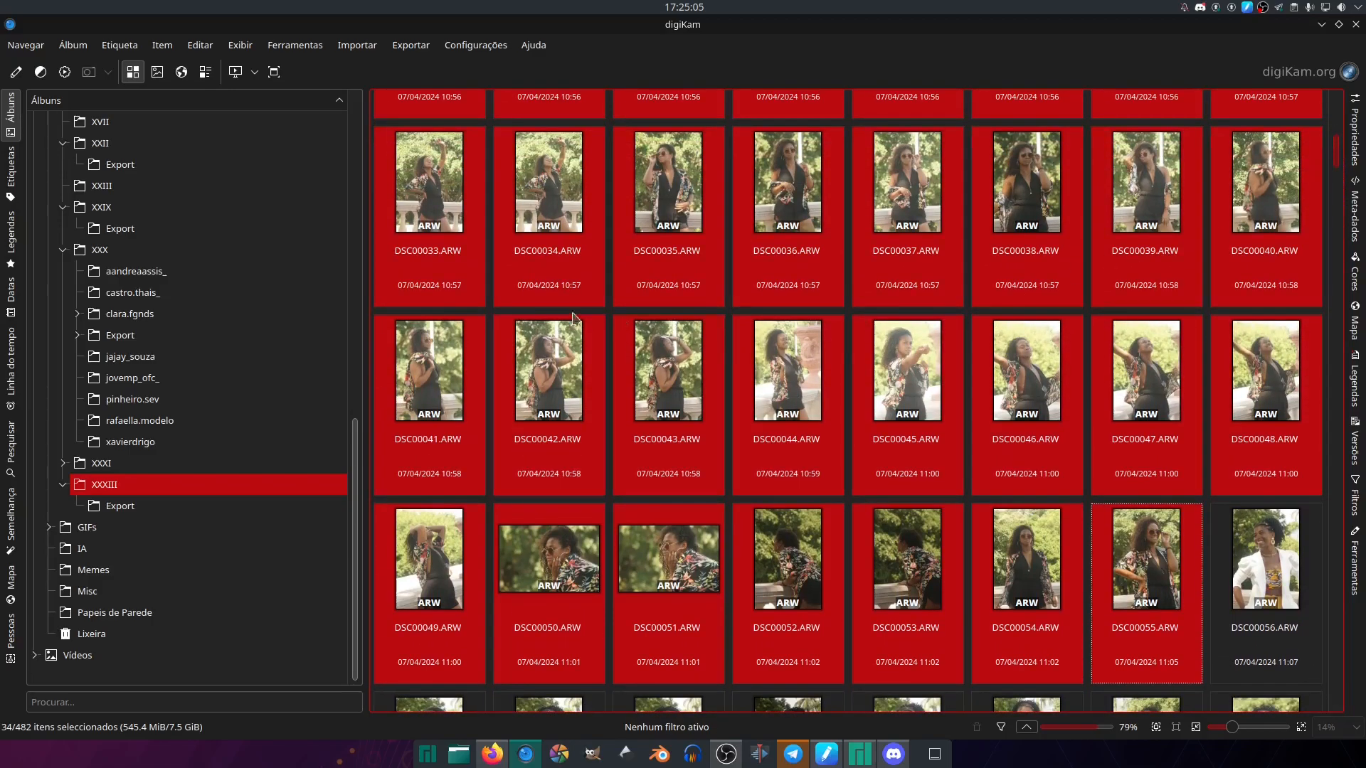
pyautogui.rightClick(547, 191)
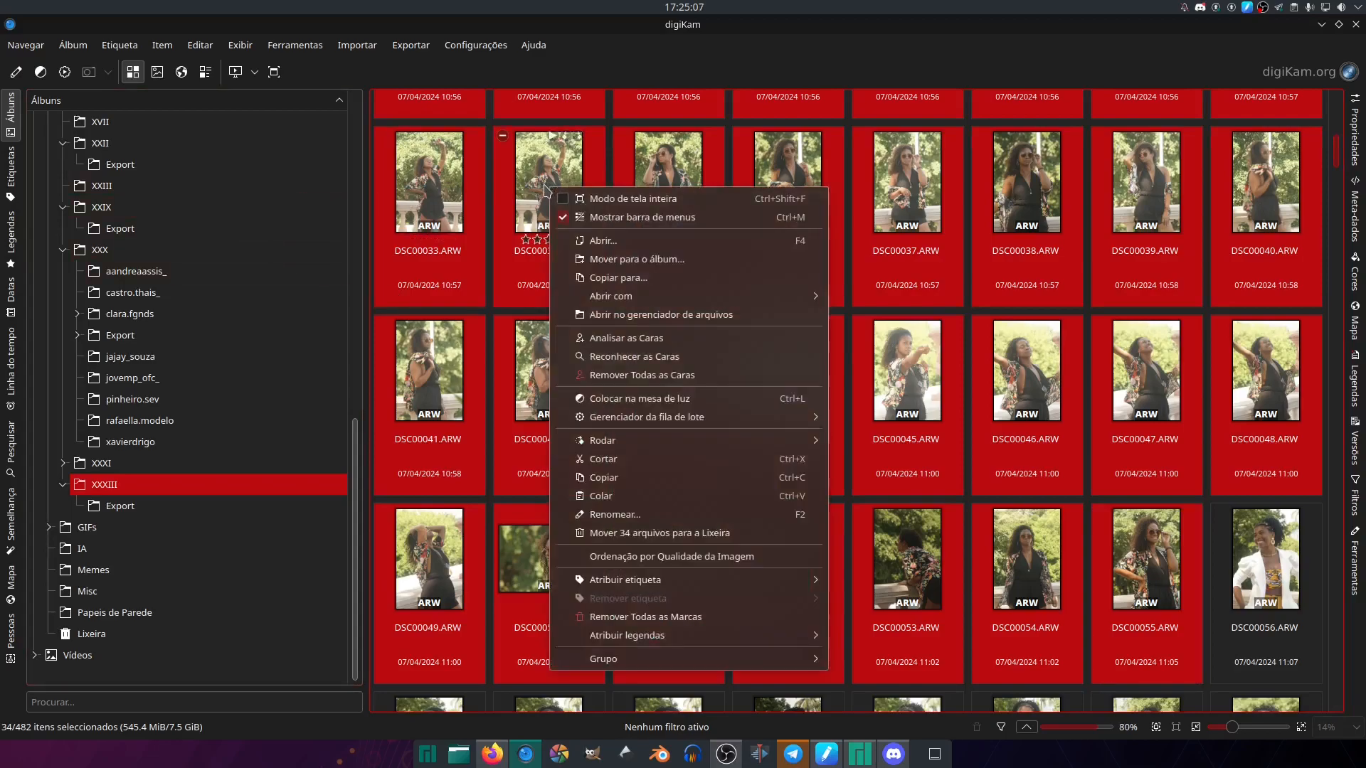
pyautogui.moveTo(777, 299)
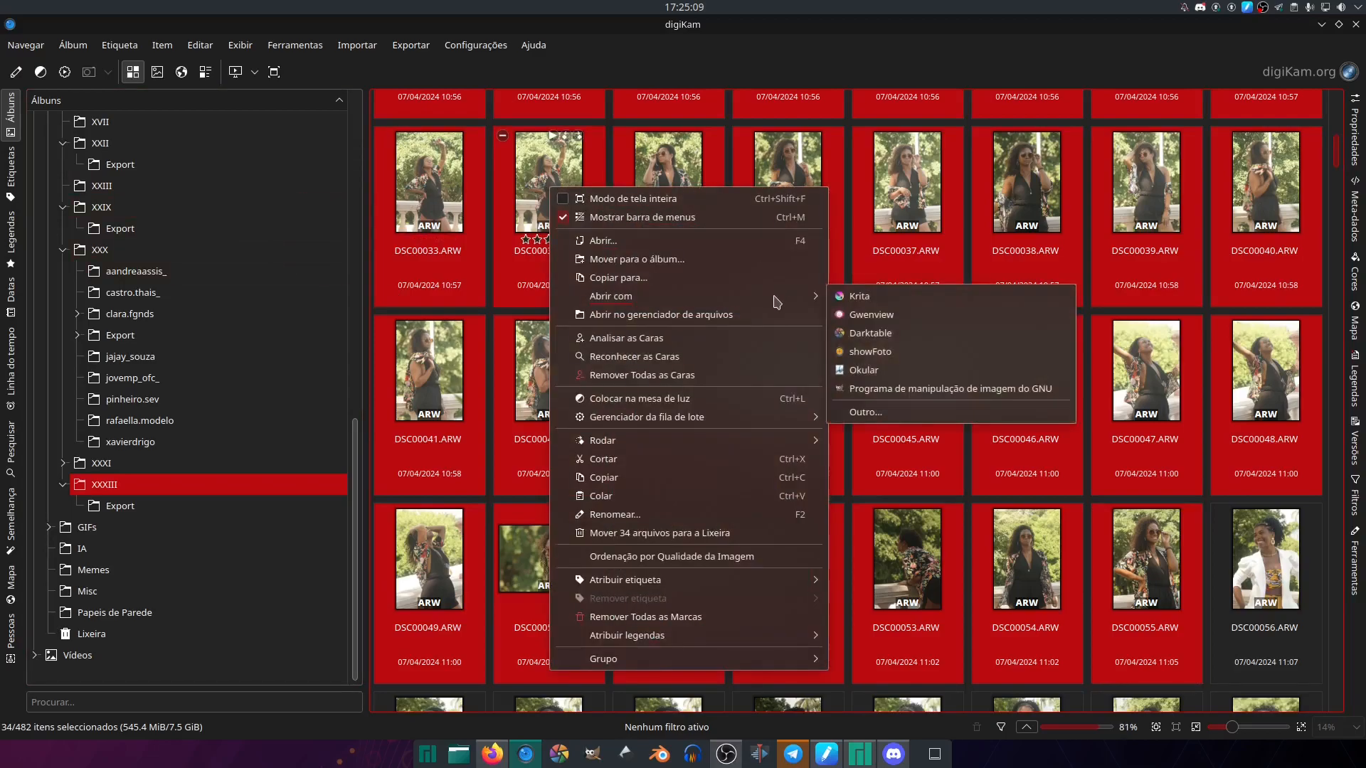
pyautogui.click(881, 333)
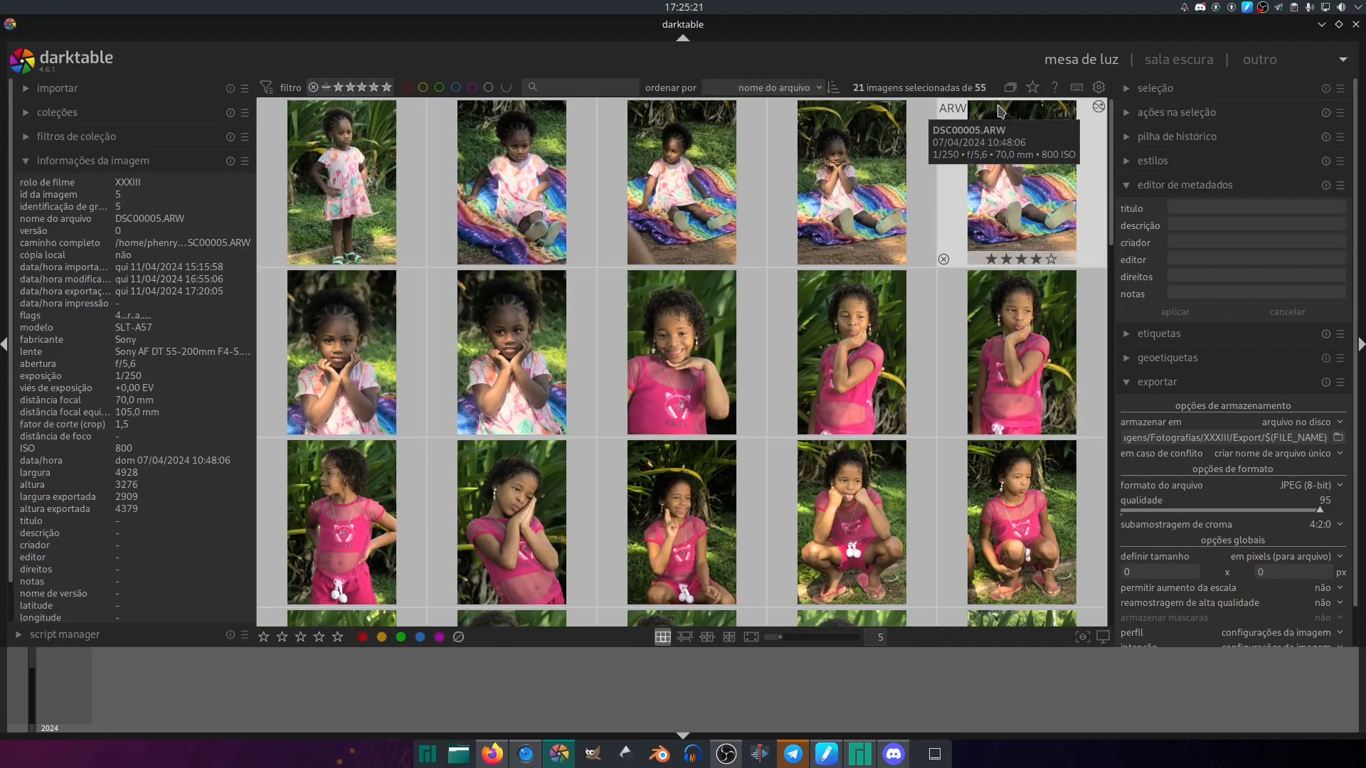
# - Look through the photos on the lighttable and select DSC00001.ARW through DSC00022.ARW
pyautogui.moveTo(1111, 207); pyautogui.dragTo(1131, 370)
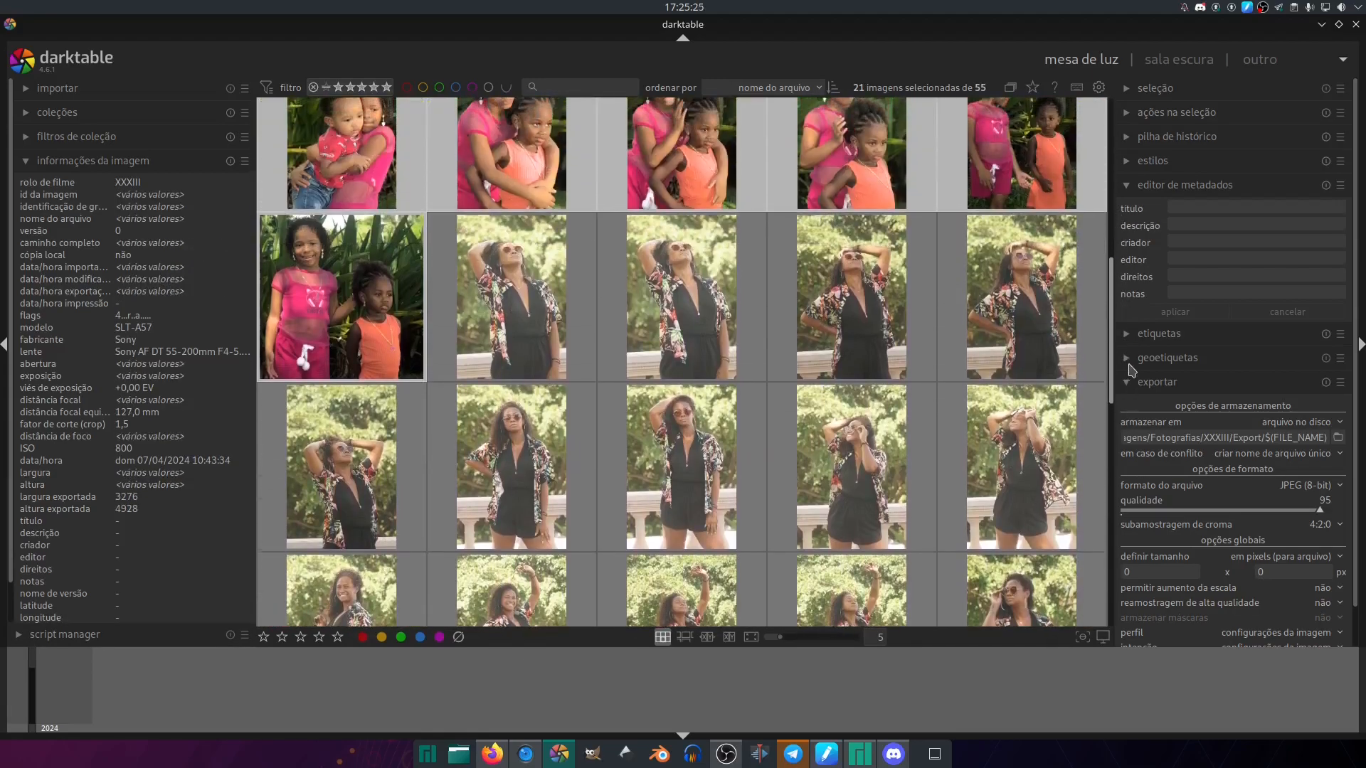
pyautogui.click(508, 283)
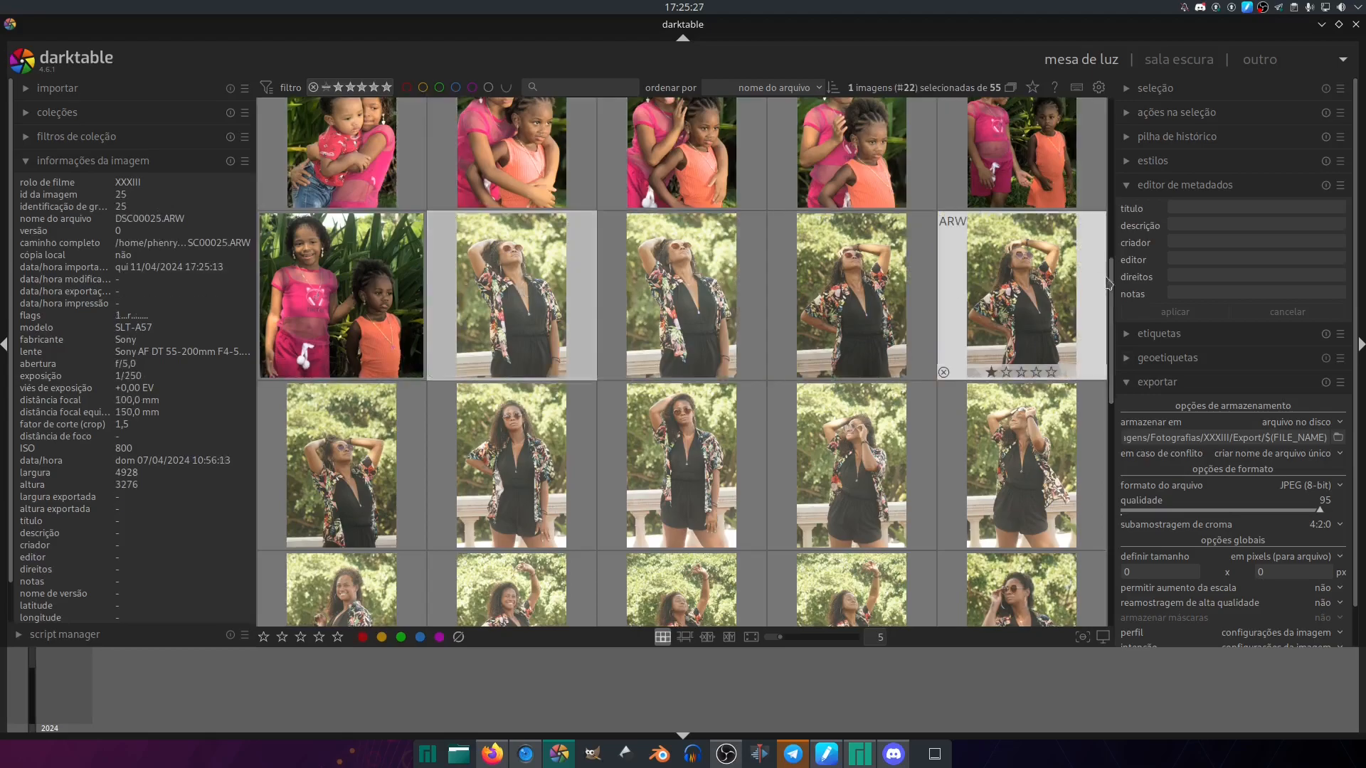
pyautogui.moveTo(1115, 274); pyautogui.dragTo(1100, 86)
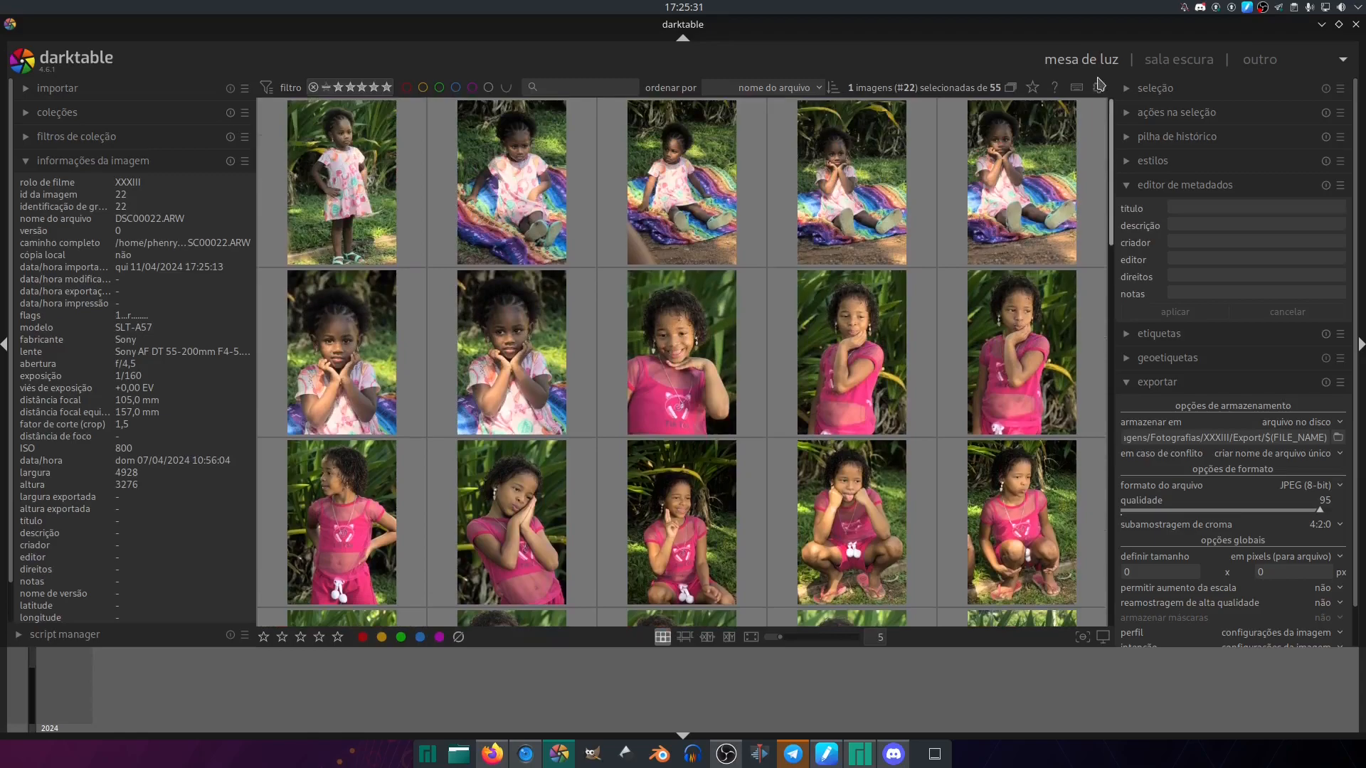
pyautogui.keyDown('shift'); pyautogui.click(331, 257); pyautogui.keyUp('shift')
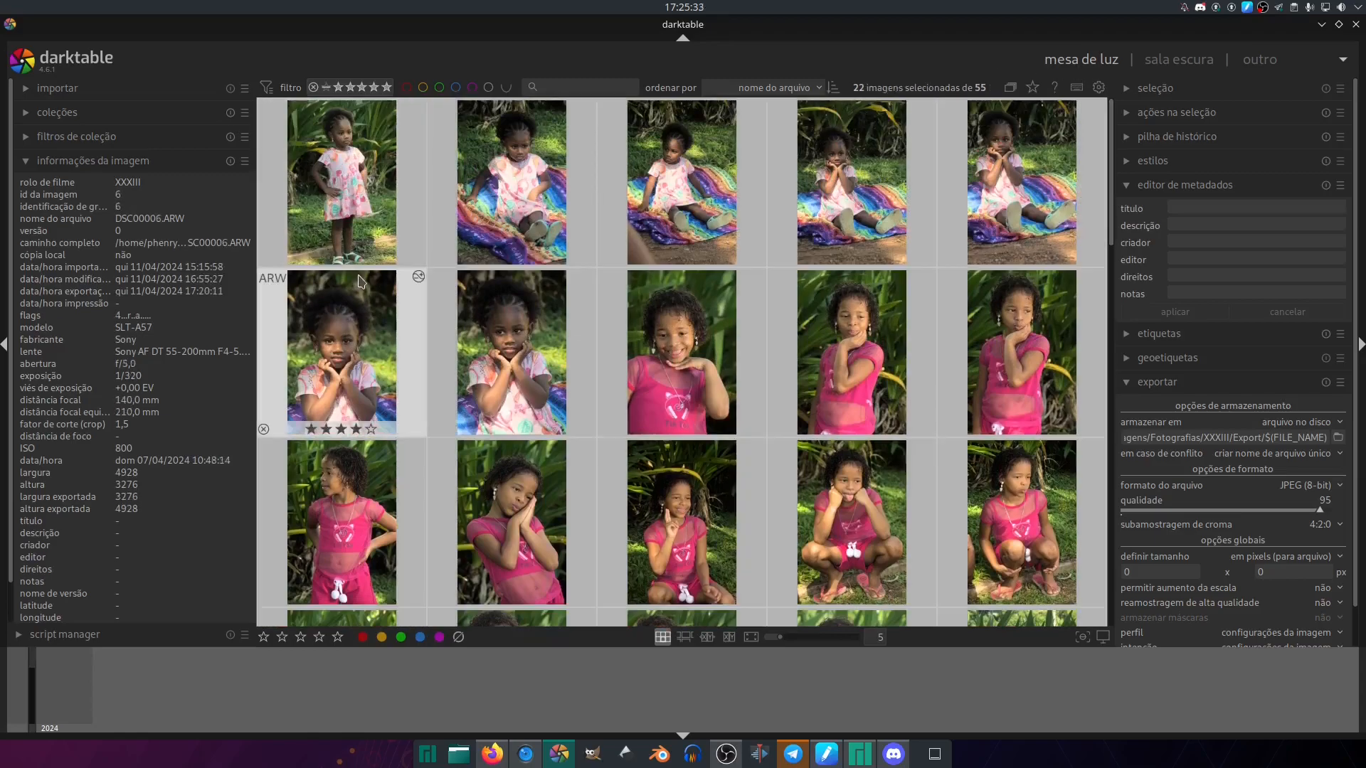
# - Filter the collection by the green colour label, then remove that filter
pyautogui.click(438, 86)
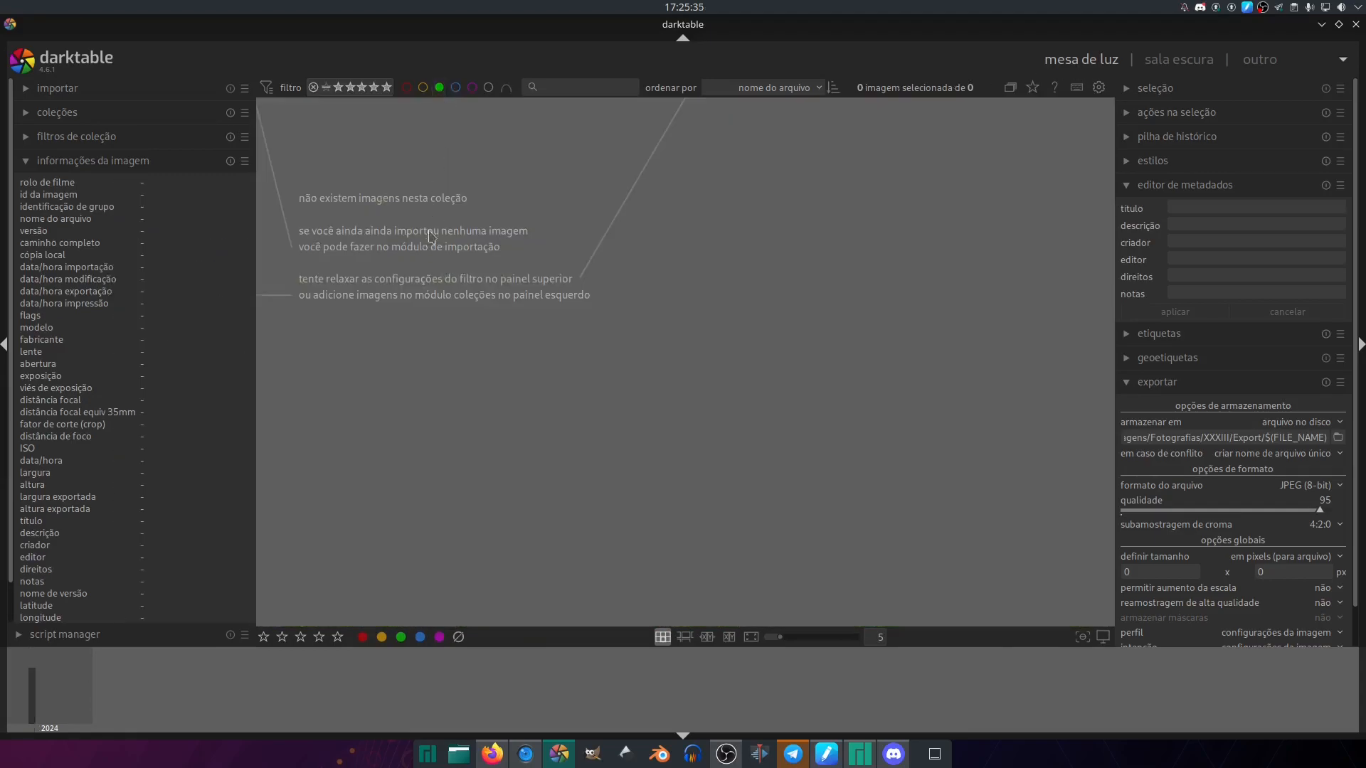
pyautogui.click(439, 86)
pyautogui.click(439, 87)
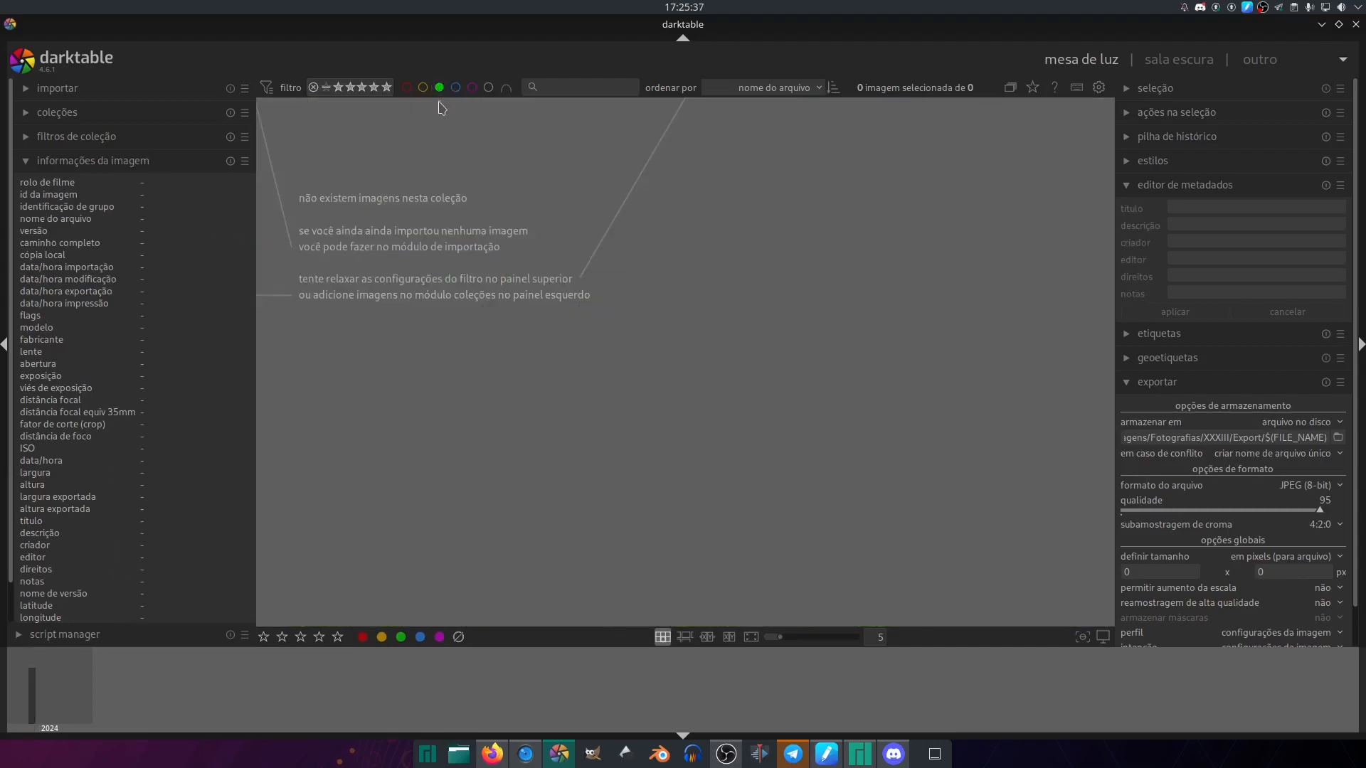
pyautogui.click(439, 87)
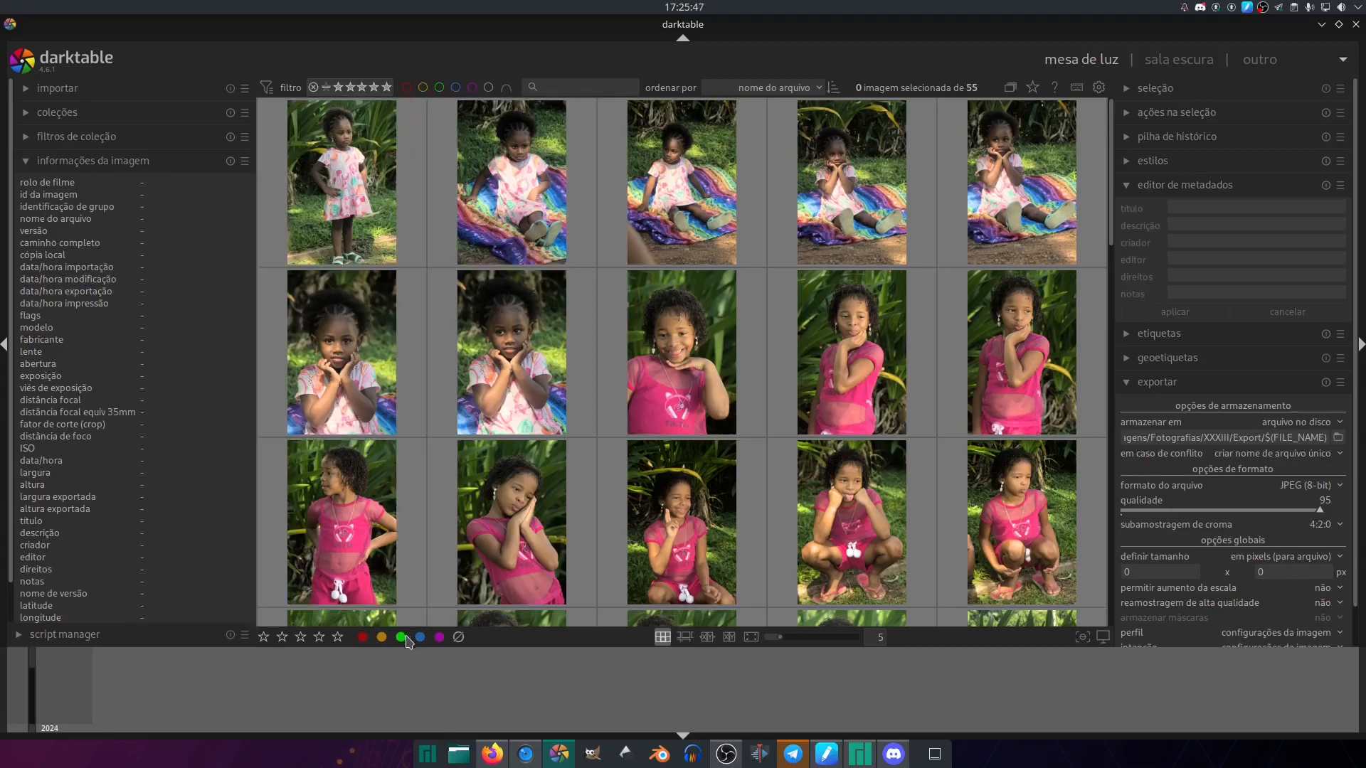
# - Select the processed photos DSC00001.ARW through DSC00021.ARW on the lighttable and give them the green colour label
pyautogui.click(342, 181)
pyautogui.scroll(-4, 936, 337)
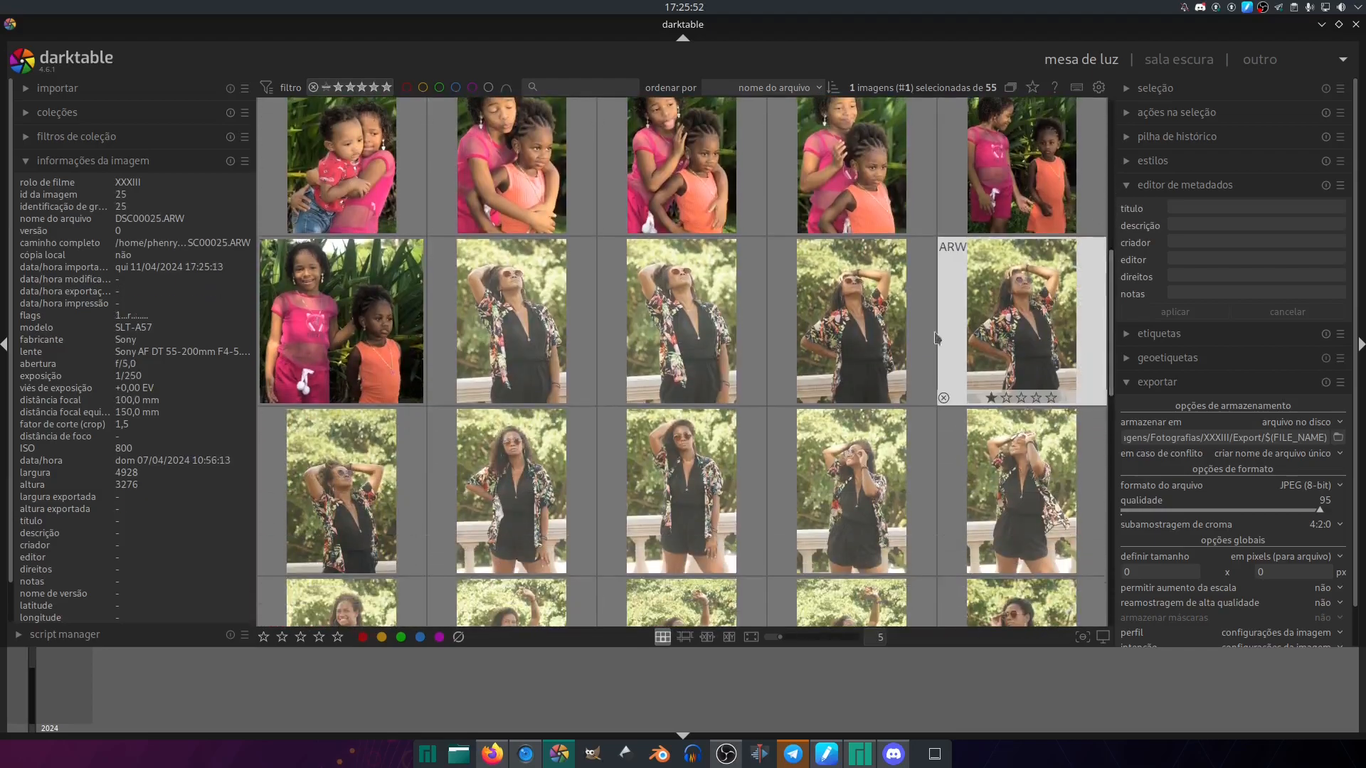
pyautogui.keyDown('shift'); pyautogui.click(334, 342); pyautogui.keyUp('shift')
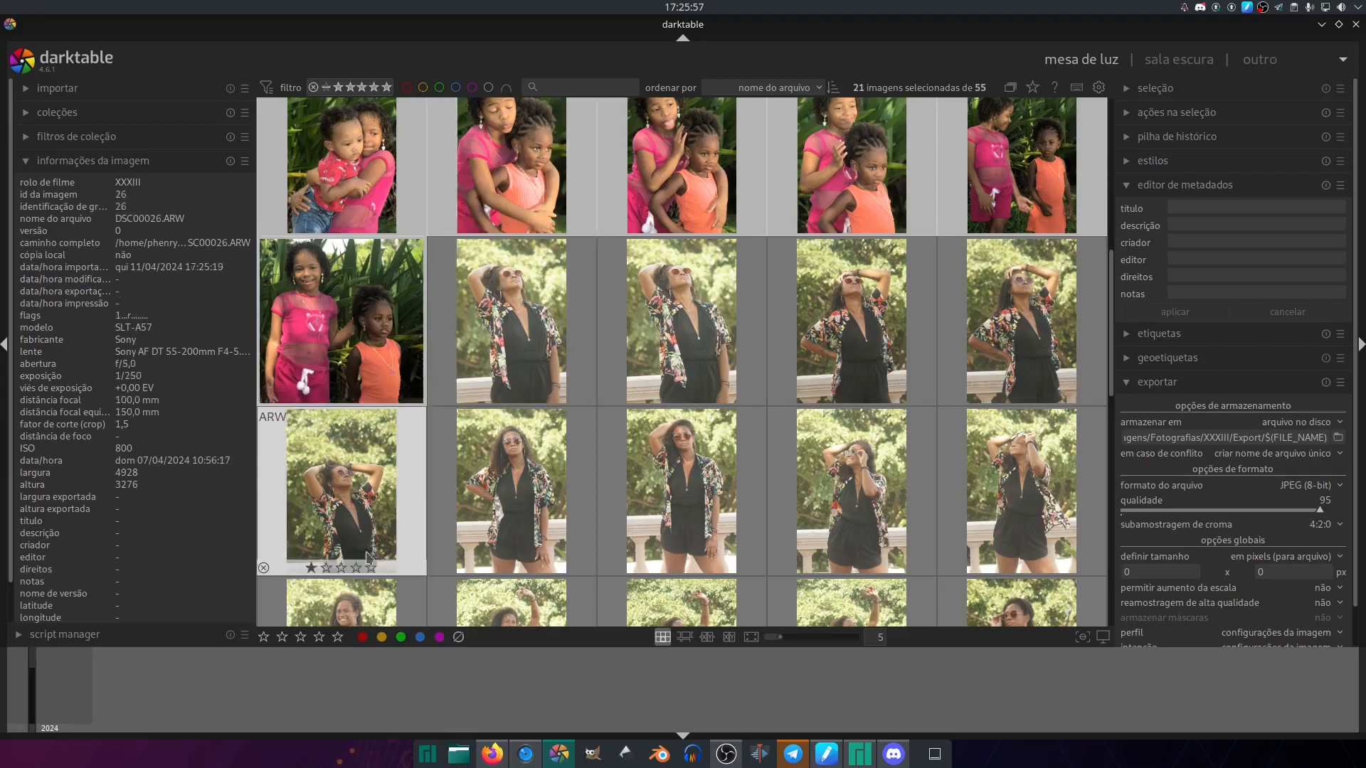
pyautogui.click(400, 638)
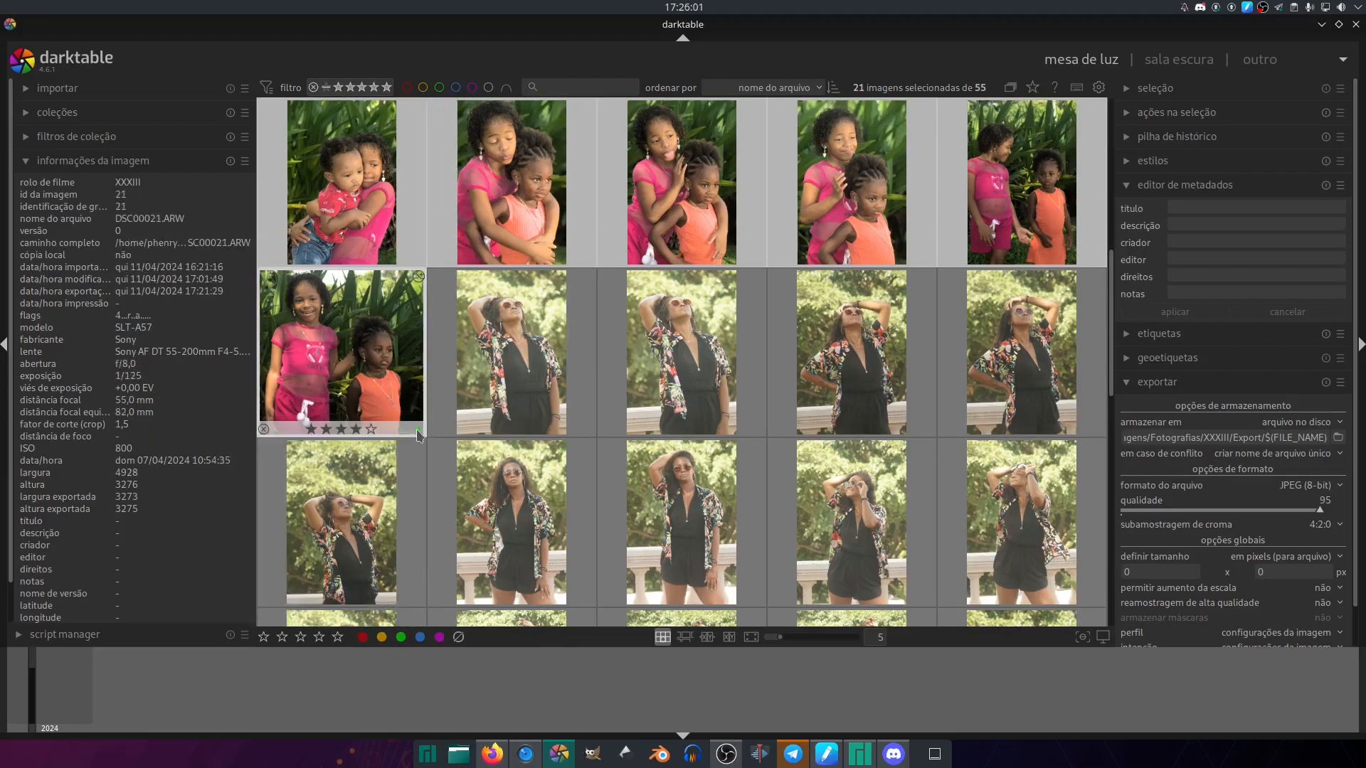
pyautogui.moveTo(1115, 353); pyautogui.dragTo(1099, 303)
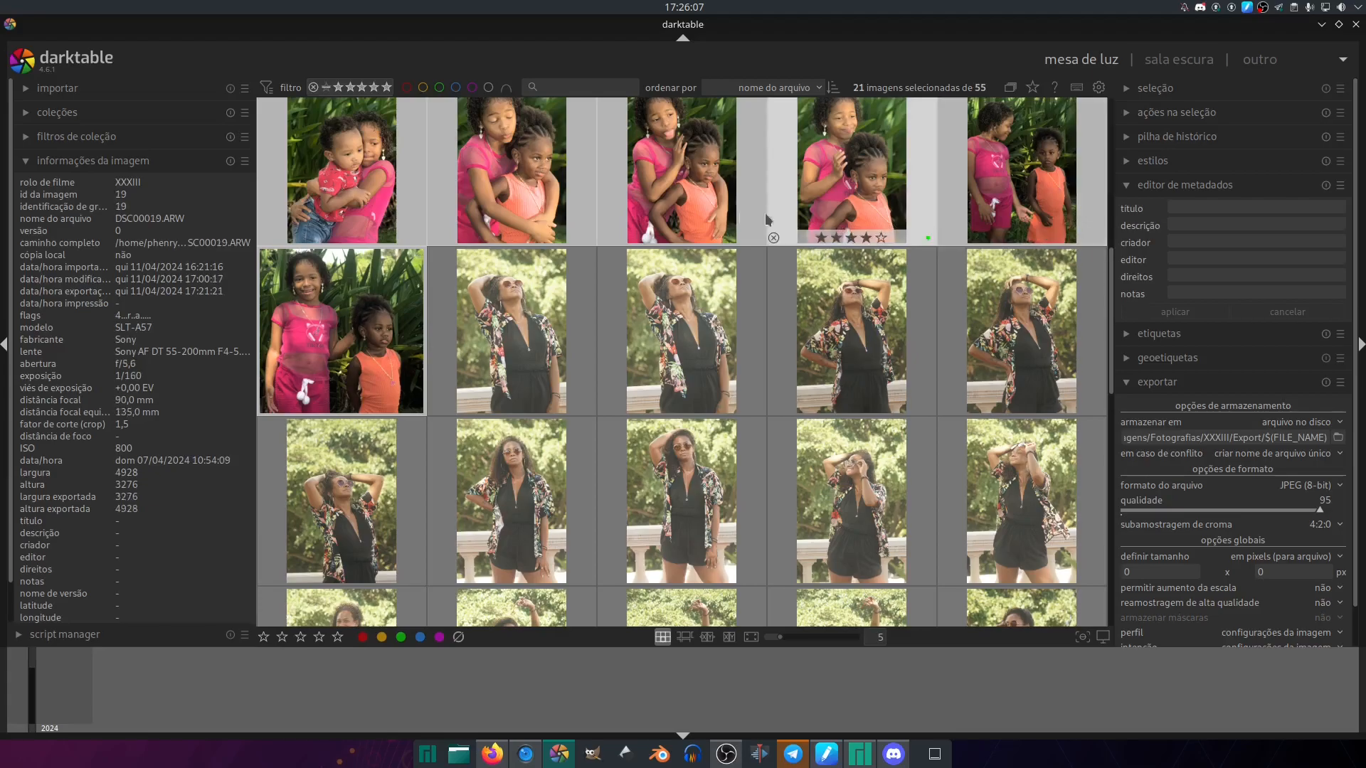
# - Assign the yellow colour label to DSC00022.ARW through DSC00055.ARW and filter the collection to show only yellow-labelled photos
pyautogui.click(487, 87)
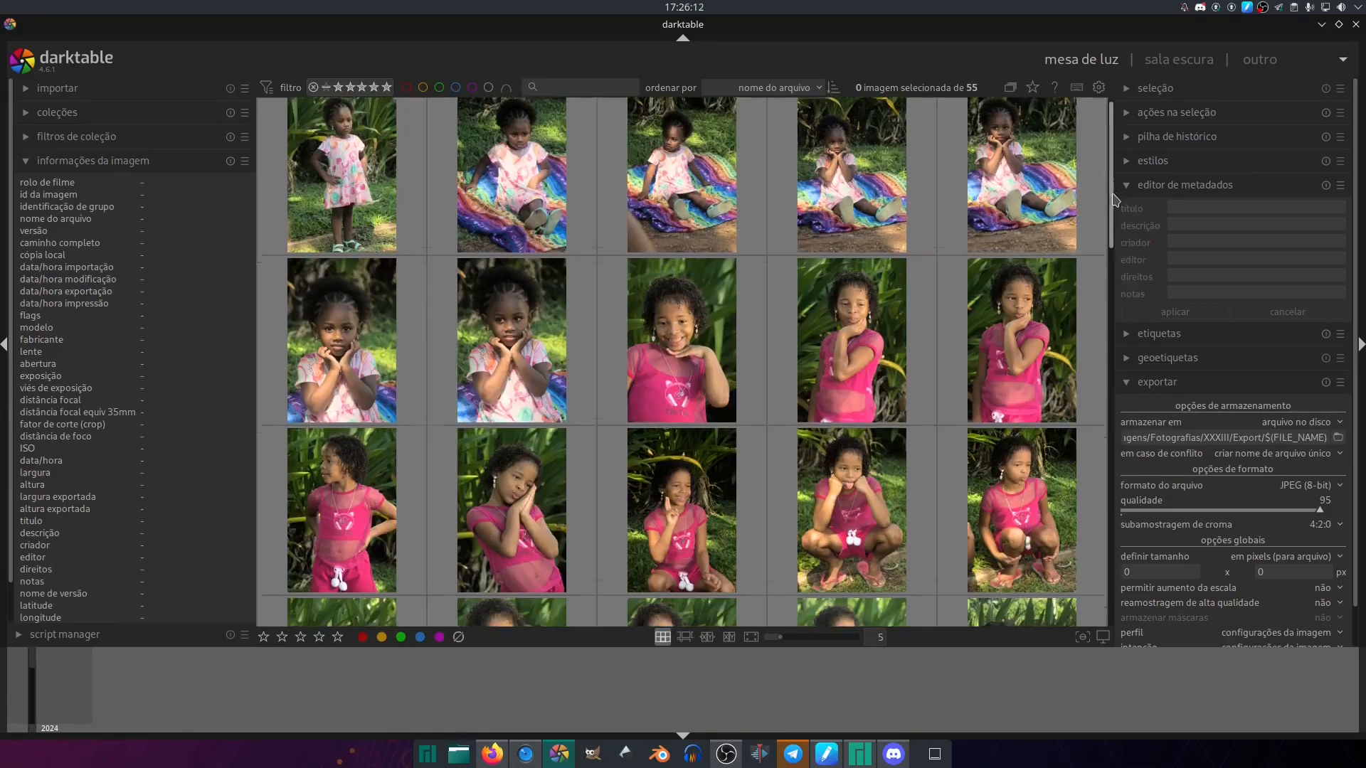
pyautogui.moveTo(1114, 195); pyautogui.dragTo(1110, 340)
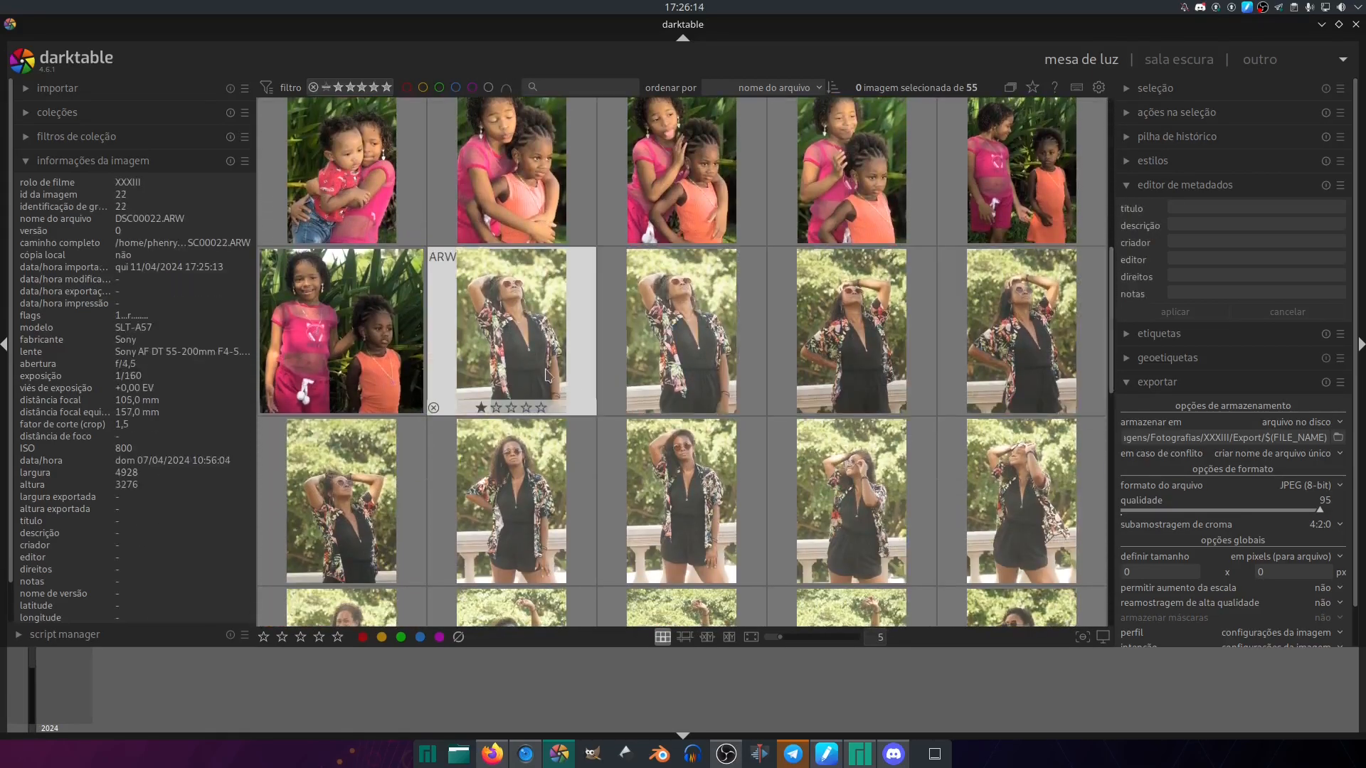
pyautogui.scroll(-5, 558, 381)
pyautogui.keyDown('shift'); pyautogui.click(1021, 525); pyautogui.keyUp('shift')
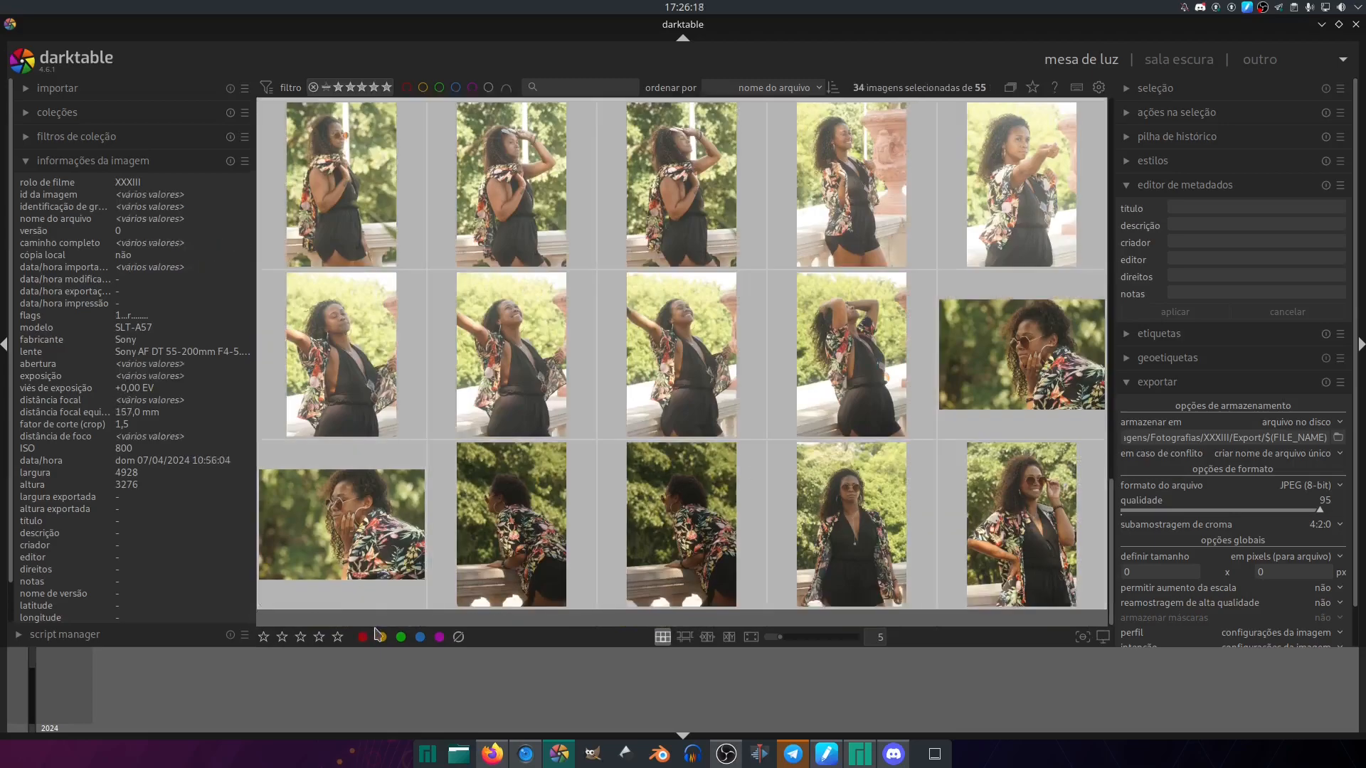
pyautogui.click(381, 637)
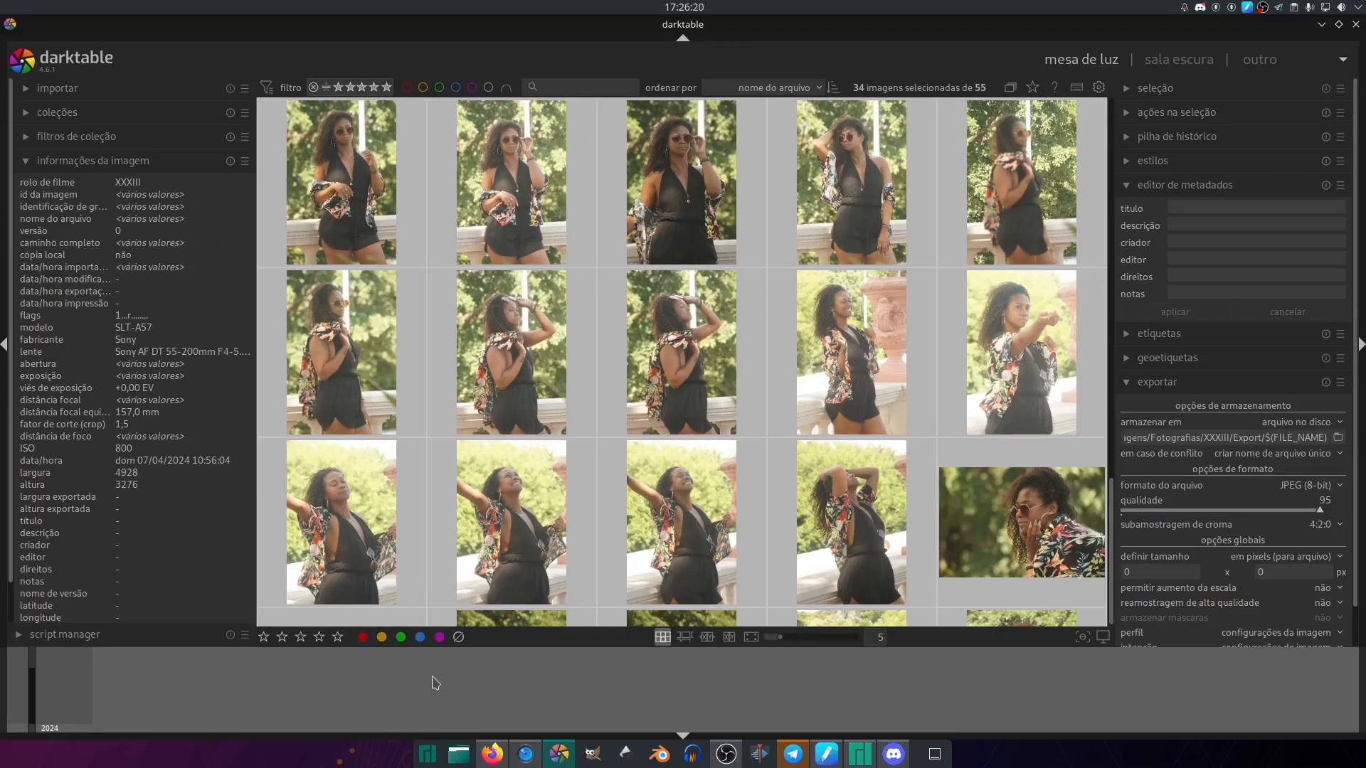
pyautogui.click(422, 87)
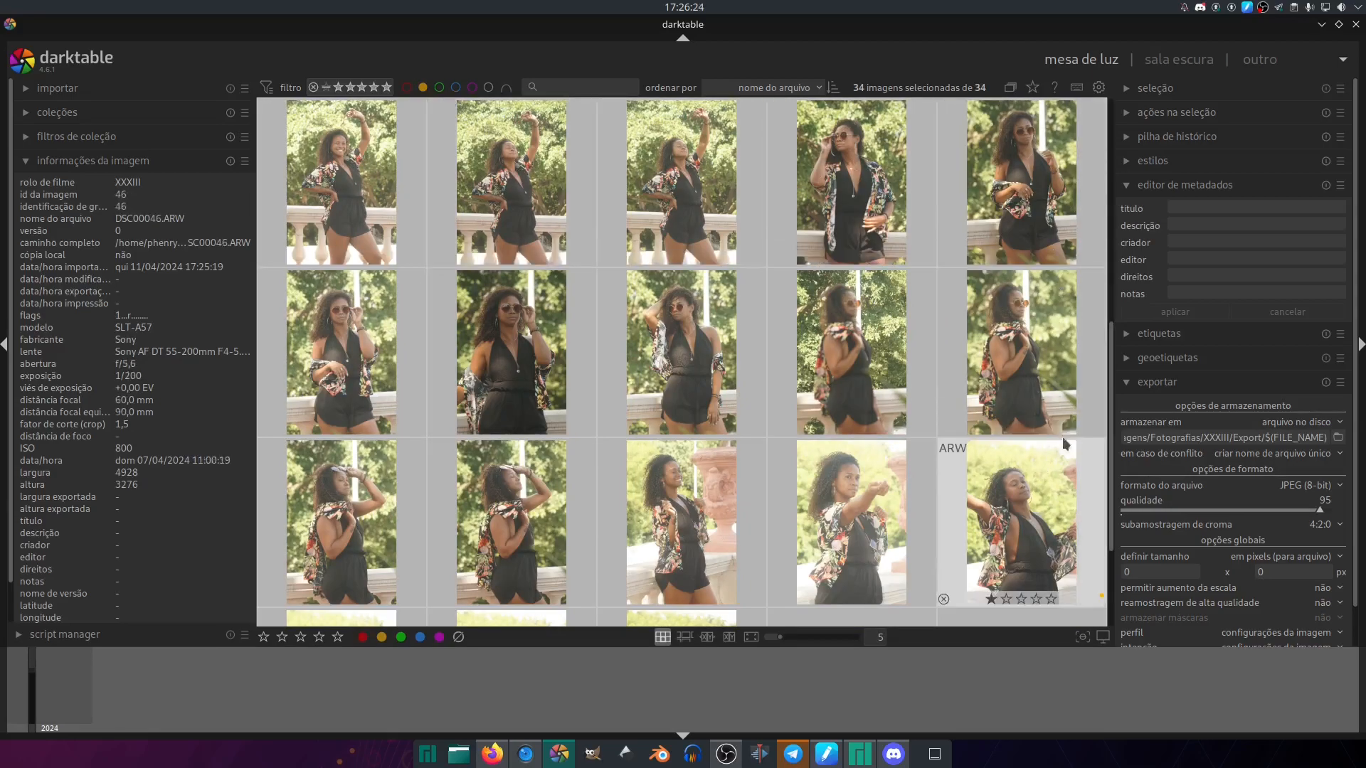
pyautogui.moveTo(1112, 422); pyautogui.dragTo(1103, 594)
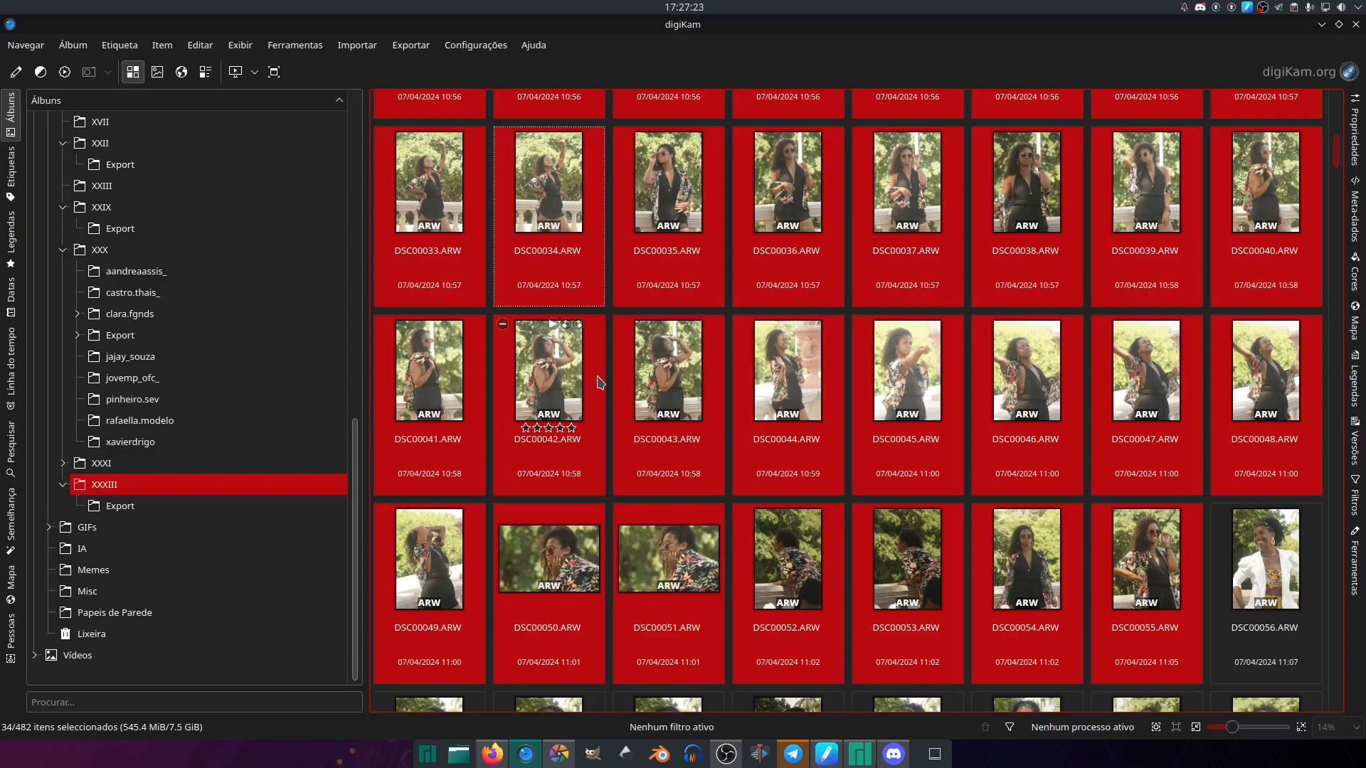
# - Return to Darktable, clear the photo selection and collapse the image information module
pyautogui.click(559, 754)
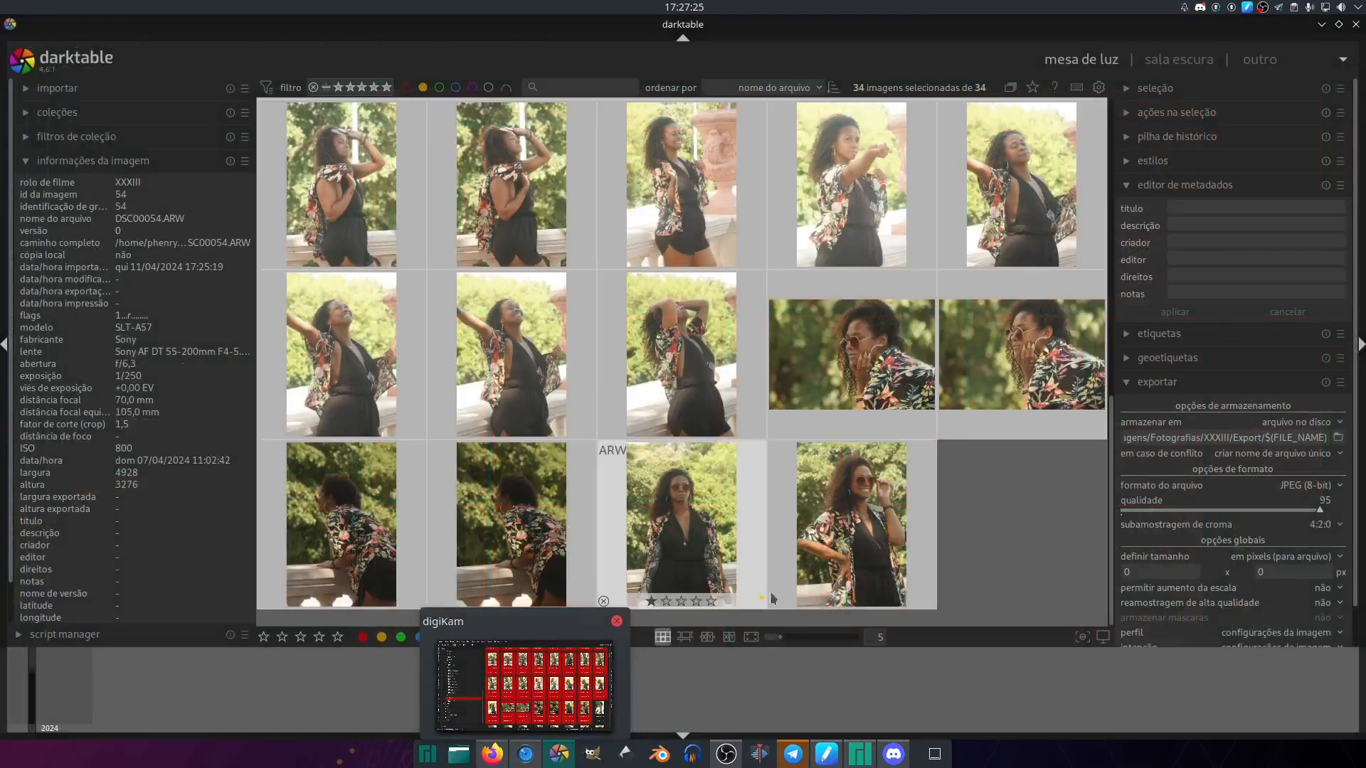
pyautogui.click(986, 533)
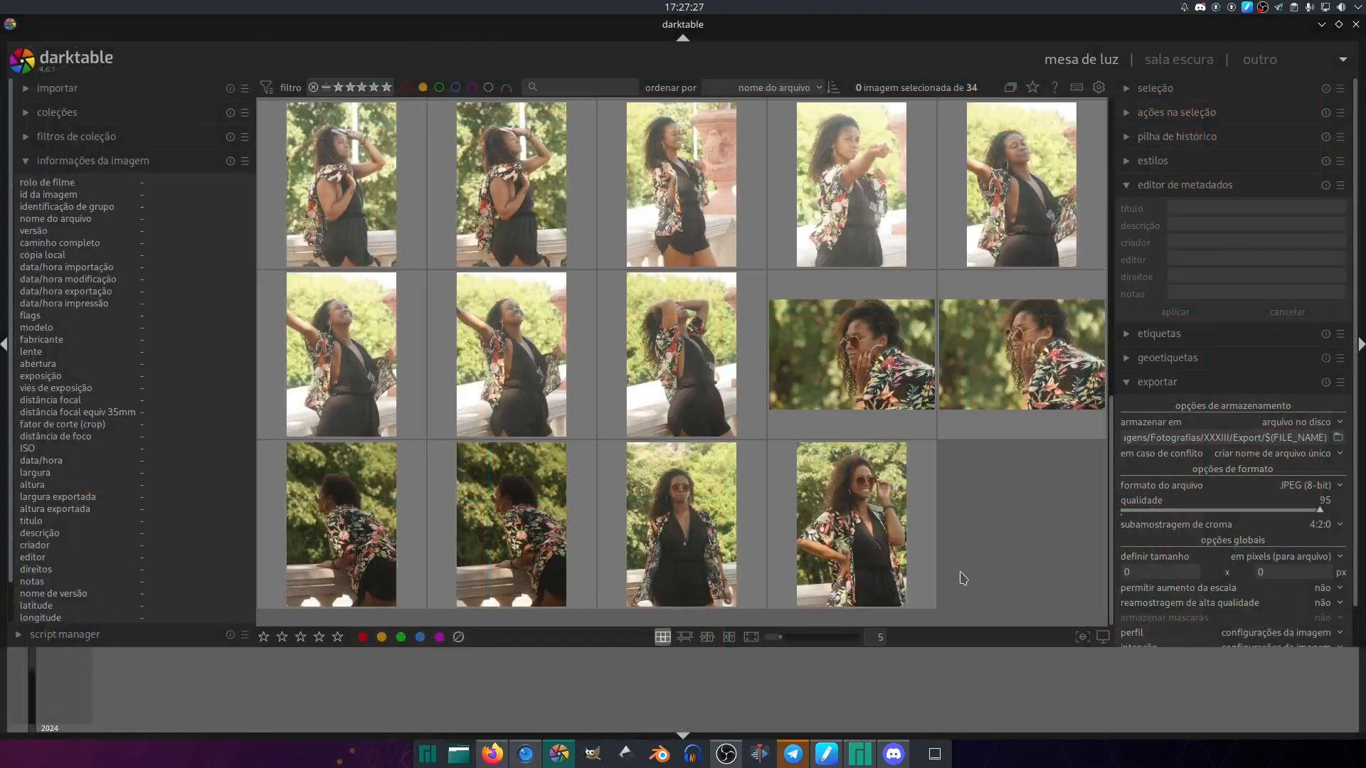
pyautogui.scroll(-2, 121, 163)
pyautogui.click(121, 163)
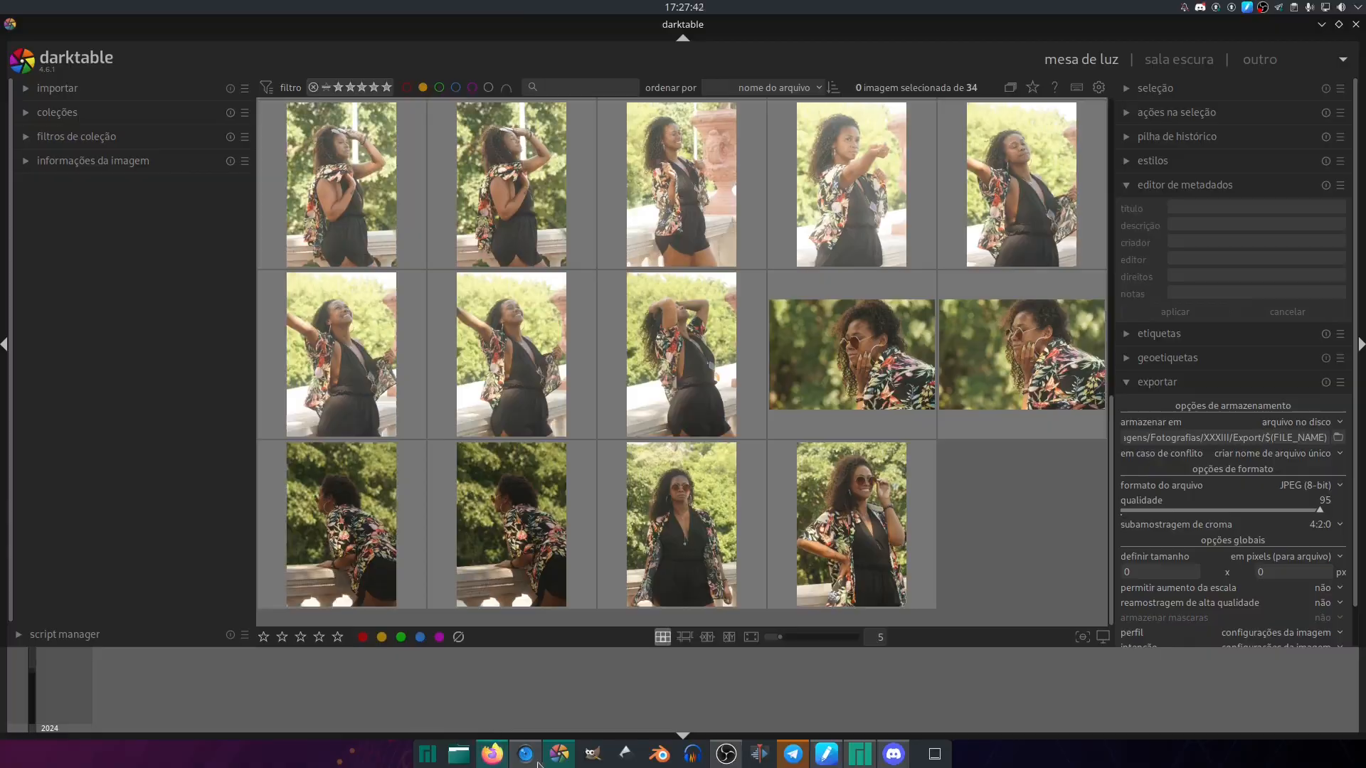
# - Switch to digiKam and check the green-labelled and selected RAW photos at the beginning of the XXXIII album
pyautogui.hotkey('alt', 'Tab')
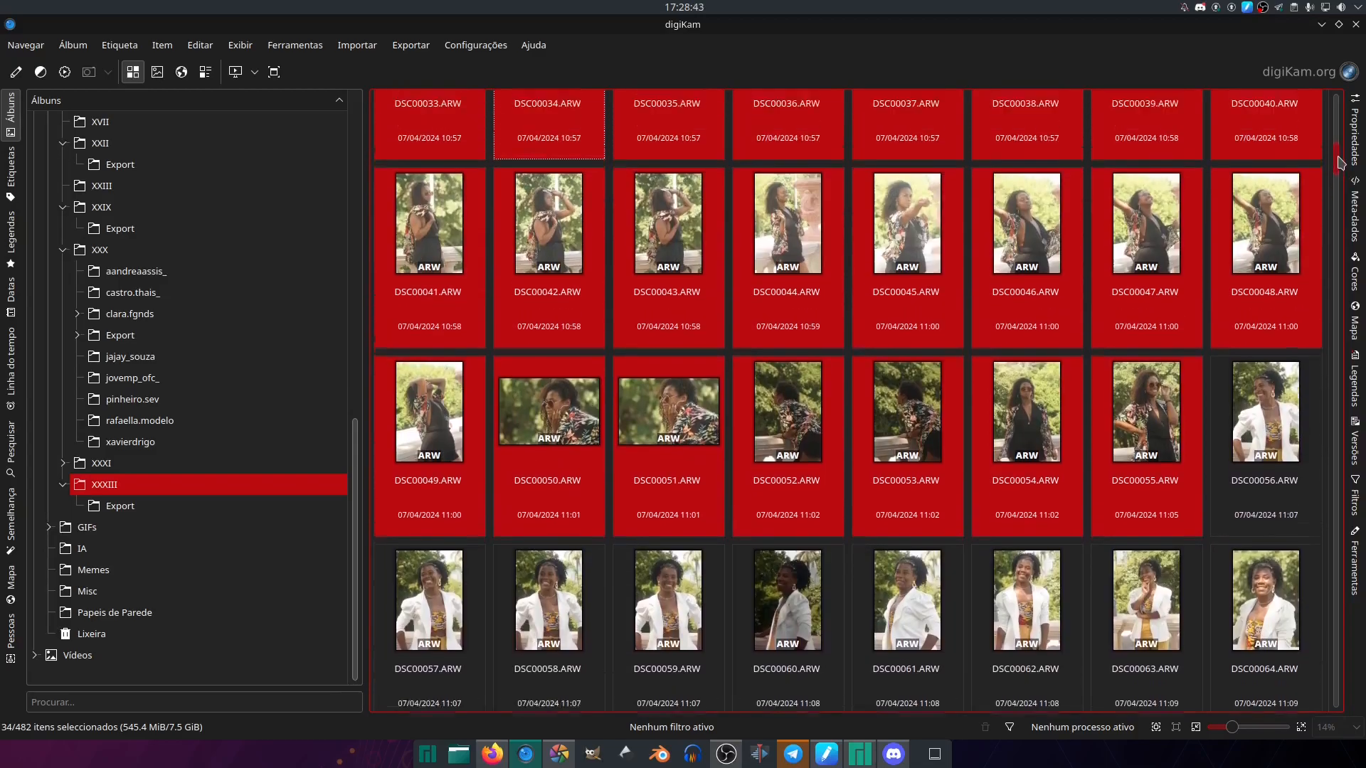
pyautogui.moveTo(1335, 161); pyautogui.dragTo(1337, 106)
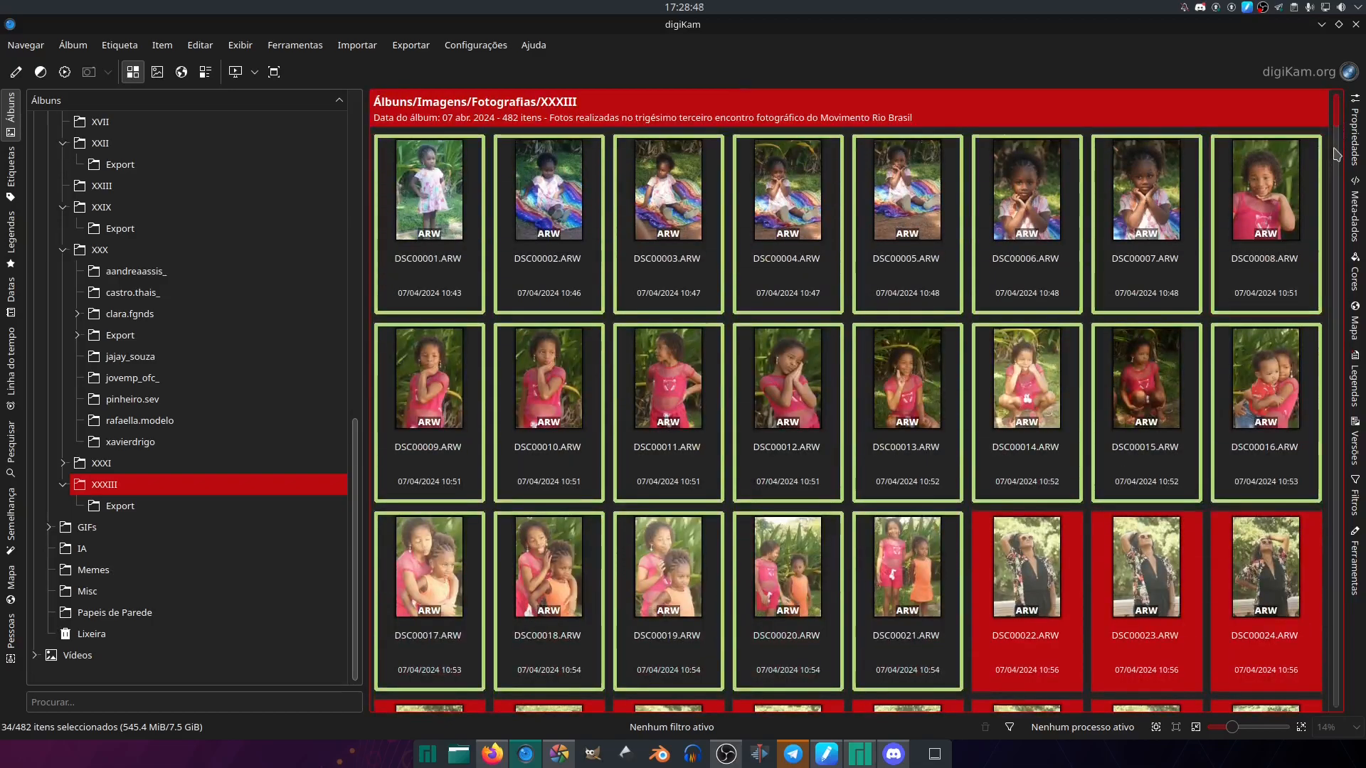
pyautogui.scroll(-3, 1330, 142)
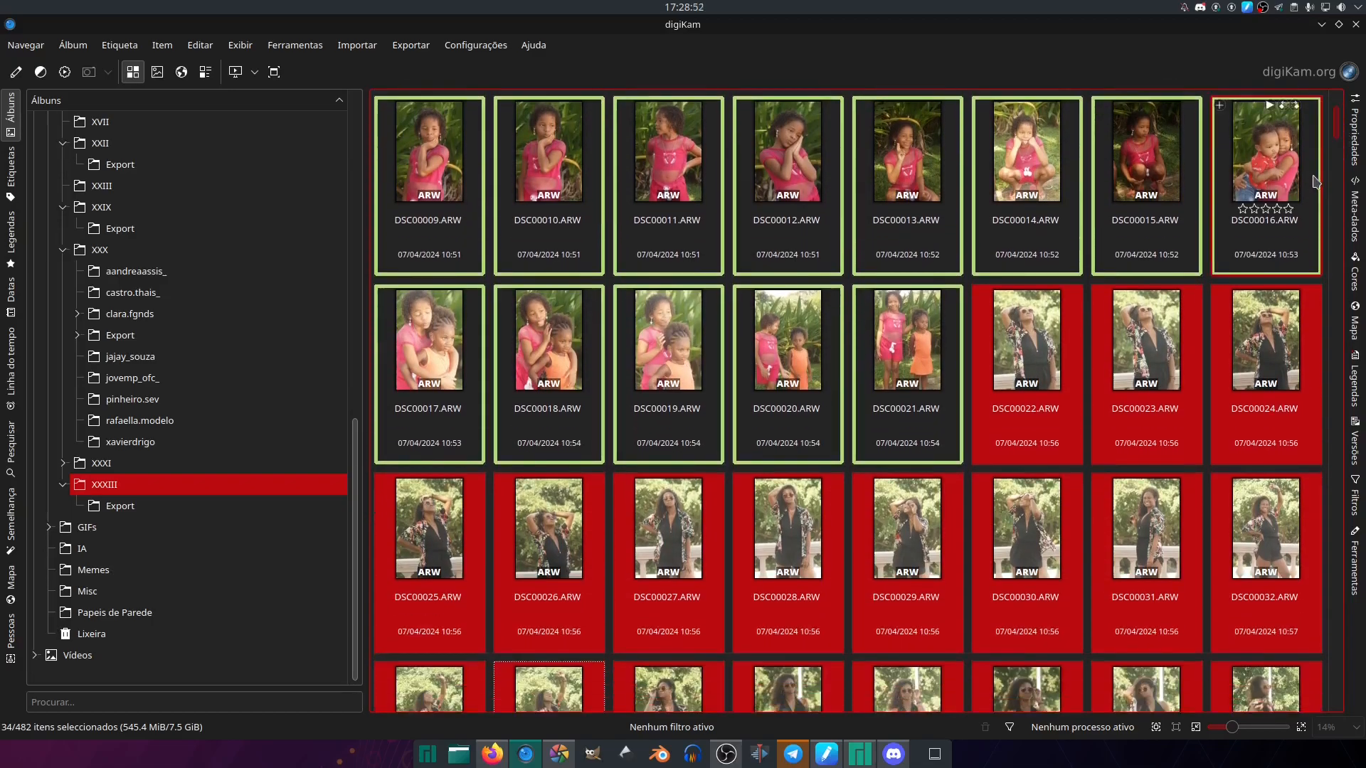